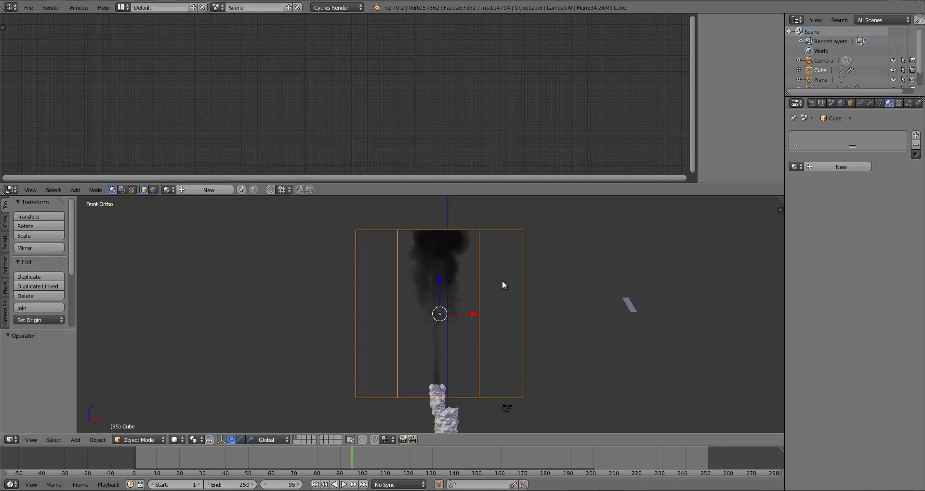
Examine the smoke domain and its smoke plume from the front and from several angled views.
middle_drag(340, 271, 375, 286)
middle_drag(460, 312, 444, 325)
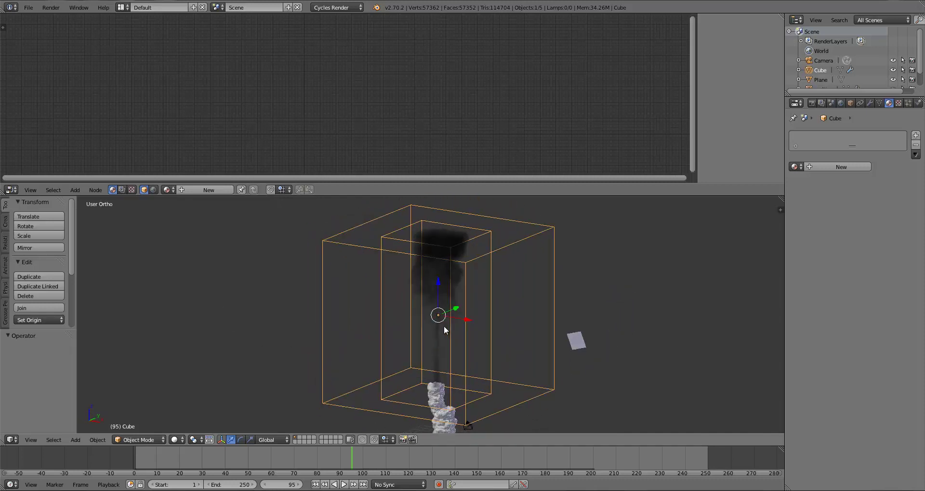
key(KP_1)
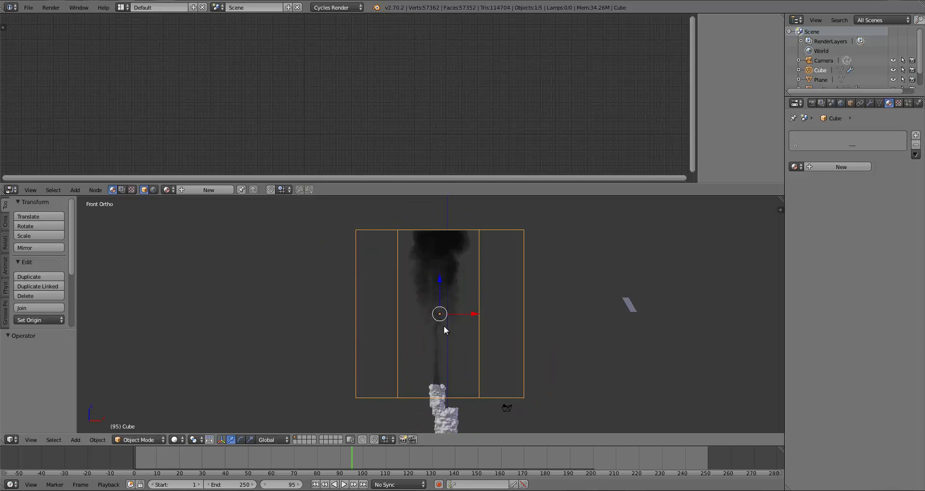
scroll(489, 353, up, 2)
scroll(489, 353, down, 2)
middle_drag(481, 320, 501, 359)
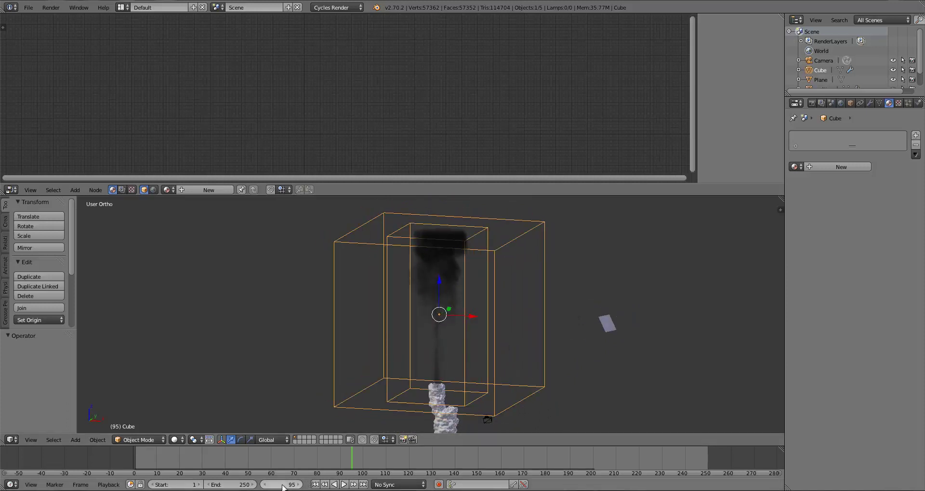
middle_drag(490, 340, 399, 334)
key(KP_1)
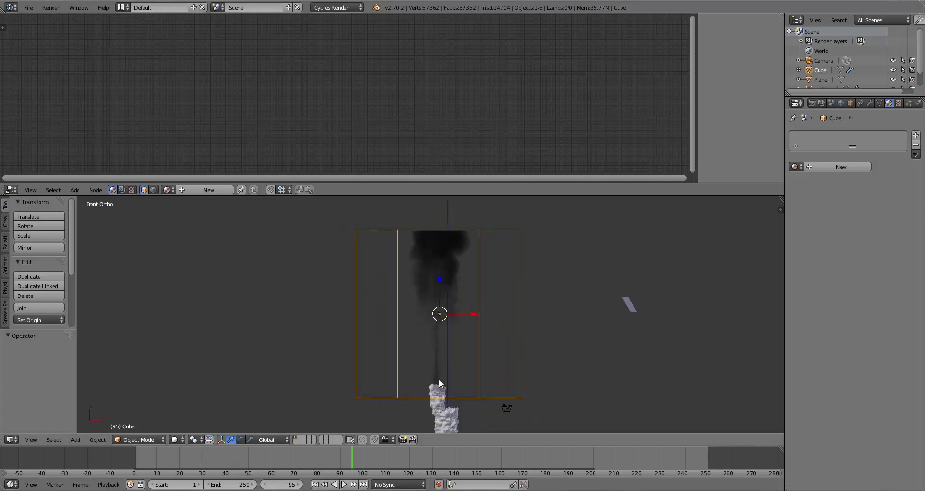
middle_drag(463, 262, 406, 306)
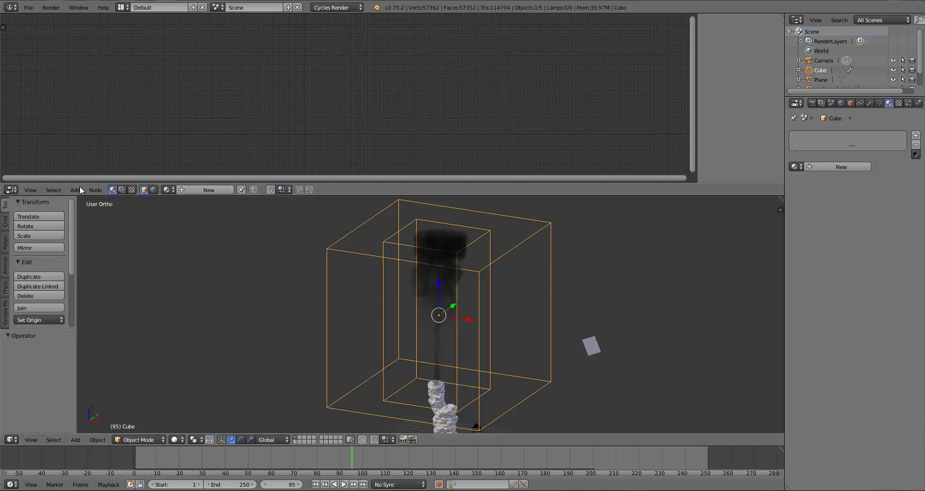
Merge the node area into the 3D view, then split off an upper area again as a slightly taller Node Editor.
drag(767, 195, 778, 86)
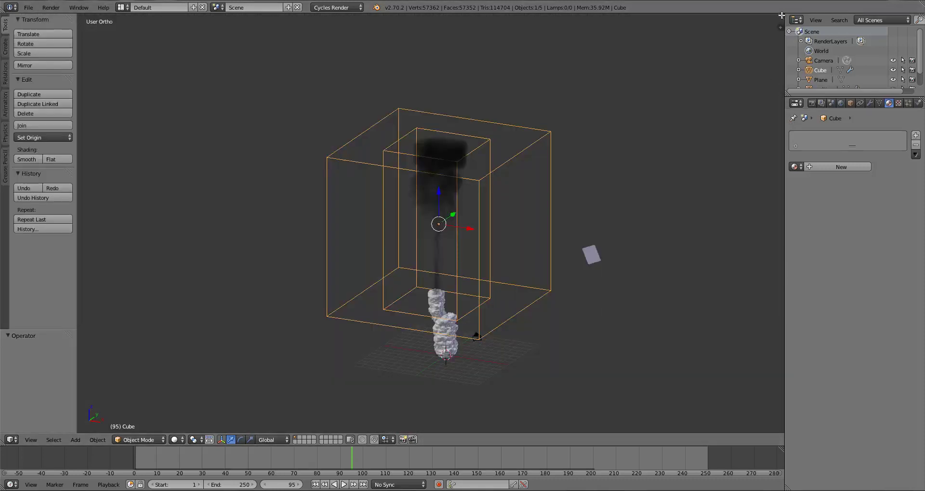
drag(781, 16, 656, 198)
click(11, 193)
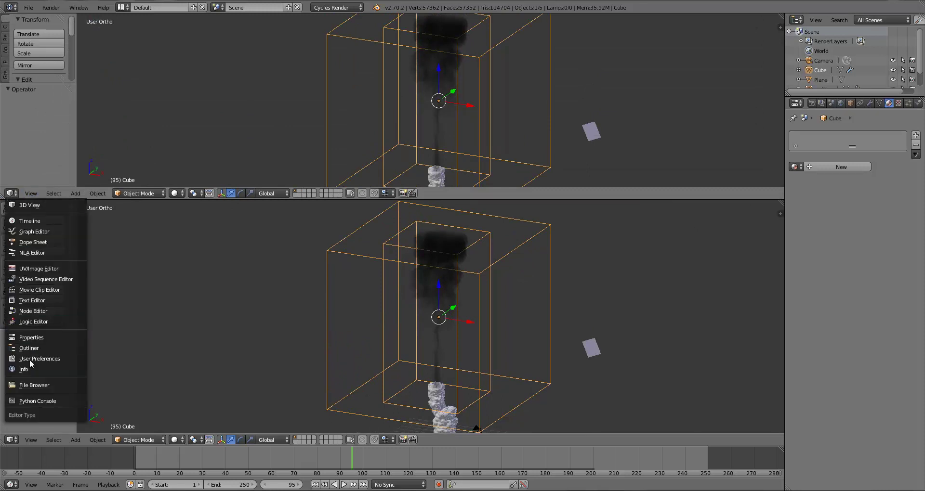
click(30, 311)
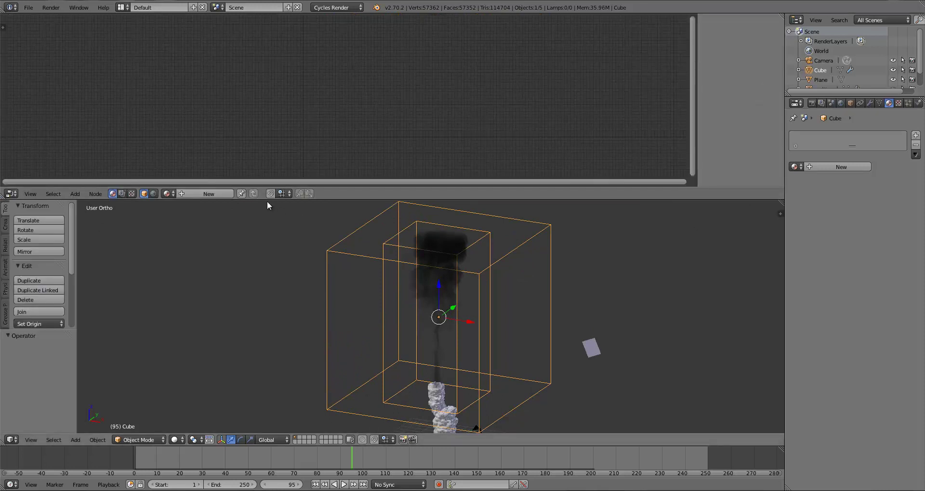
drag(261, 199, 207, 215)
Create a new material for the Cube and space out its Diffuse BSDF and Material Output nodes.
click(193, 209)
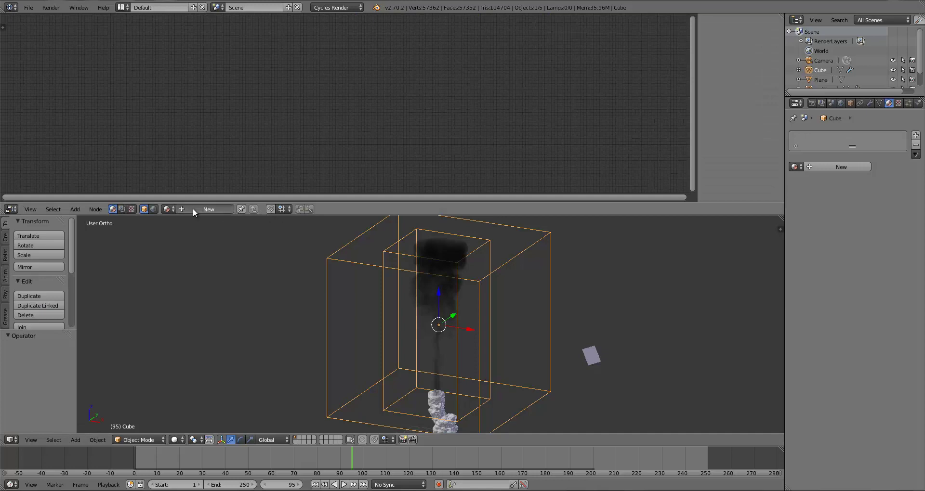
scroll(348, 164, up, 5)
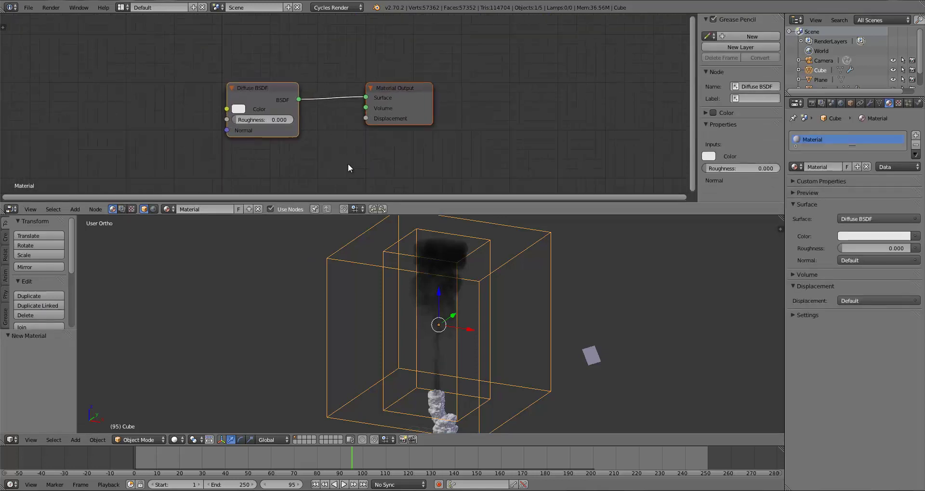
drag(389, 120, 456, 117)
drag(274, 95, 317, 63)
drag(459, 112, 483, 112)
drag(331, 72, 333, 82)
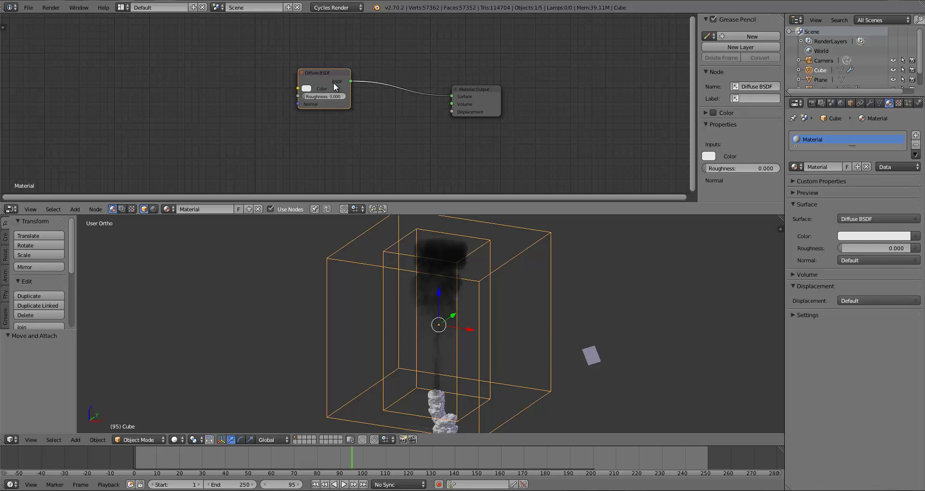
drag(318, 74, 317, 82)
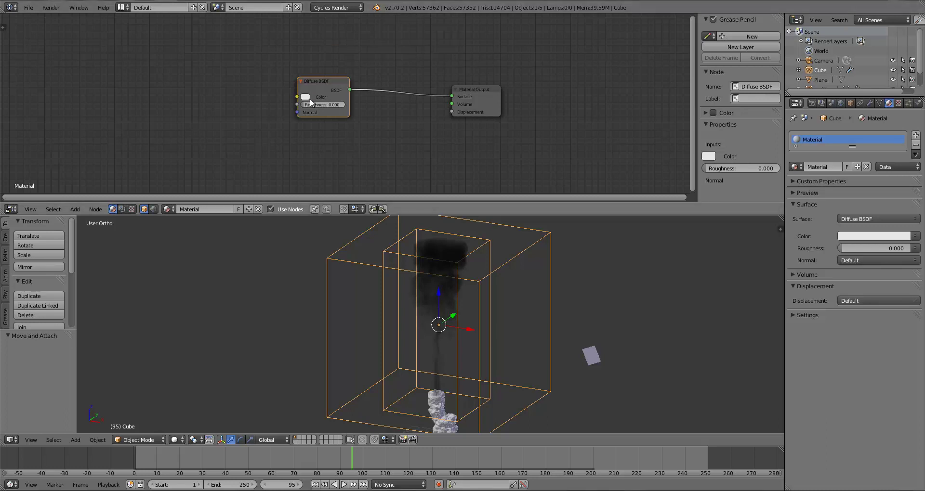
drag(310, 98, 291, 97)
drag(488, 102, 456, 82)
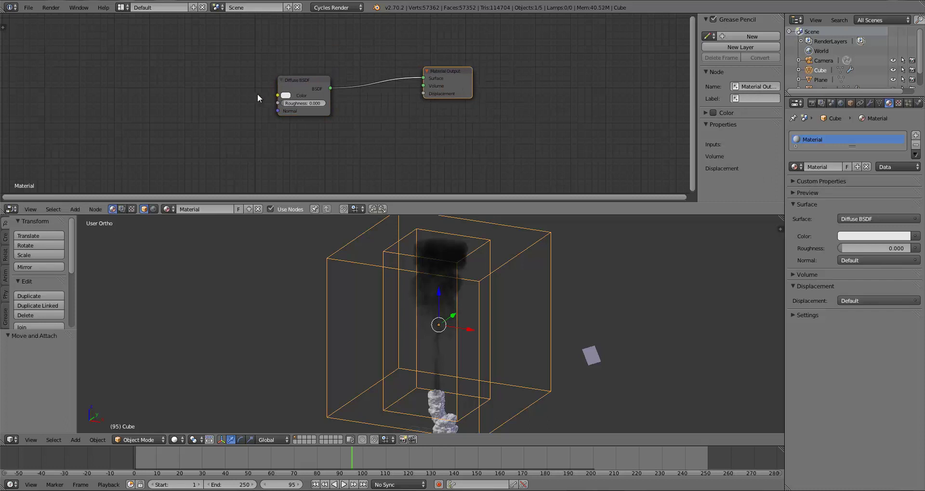
middle_drag(300, 84, 318, 85)
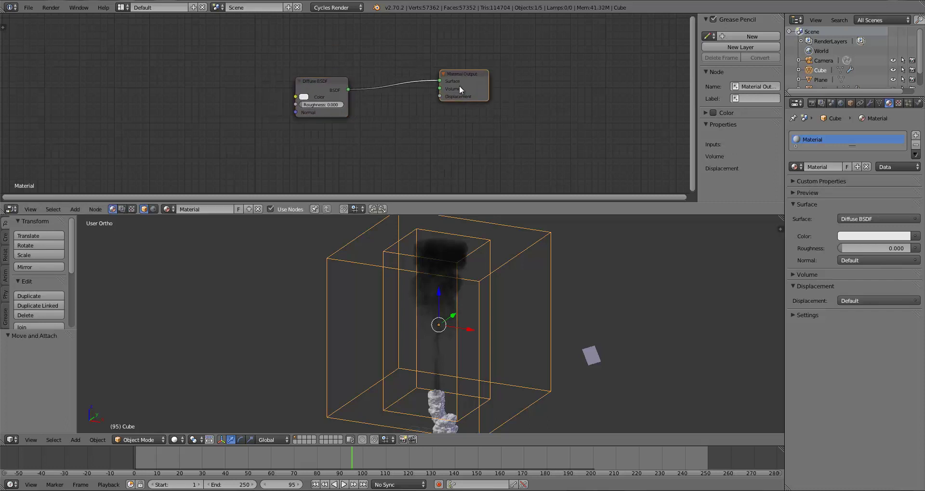
drag(481, 81, 472, 80)
drag(340, 90, 349, 96)
drag(454, 98, 456, 98)
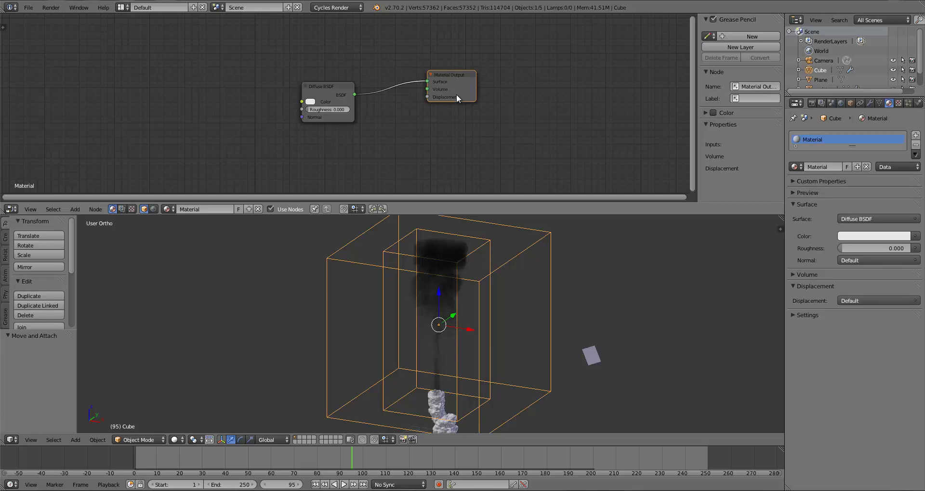
drag(450, 88, 487, 86)
Delete the Diffuse BSDF node and add a Volume Scatter shader node to the material.
drag(351, 97, 361, 93)
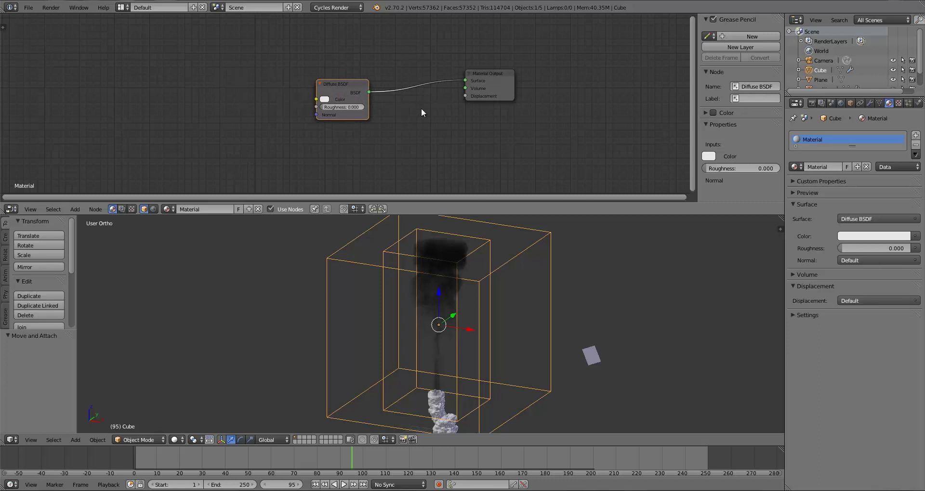
key(x)
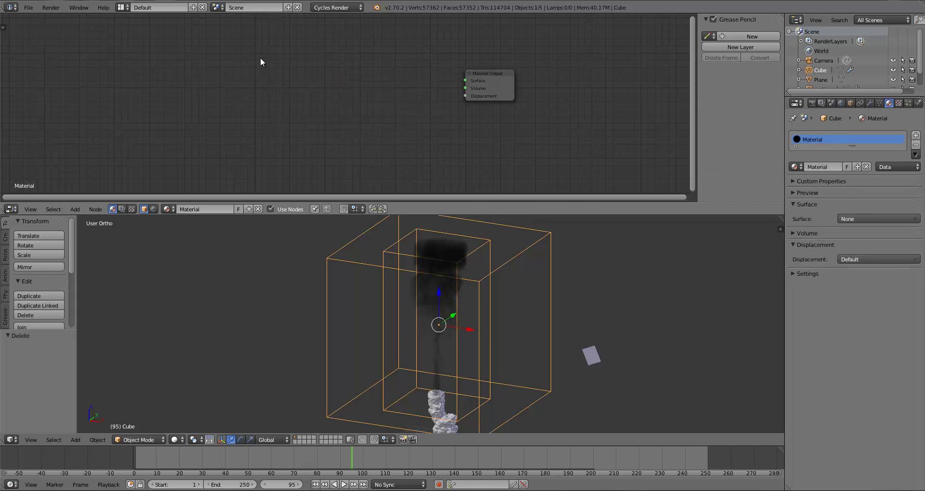
key(shift+a)
mouse_move(247, 88)
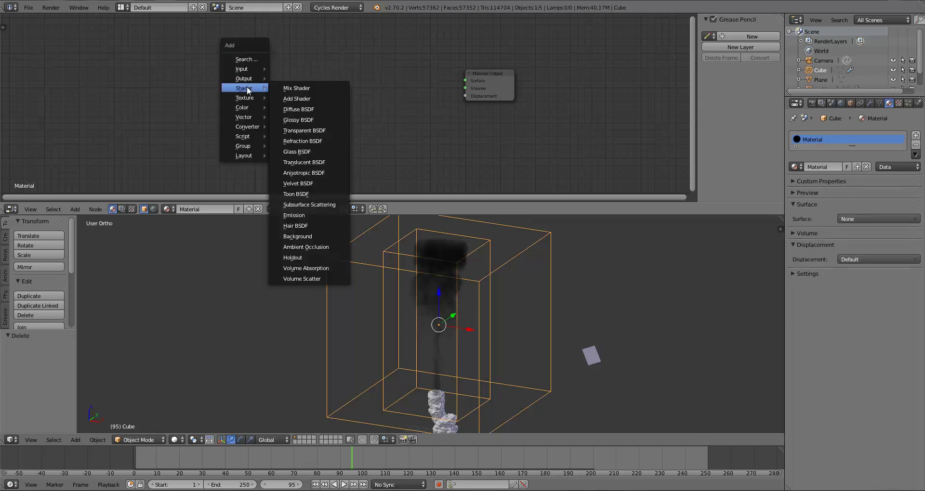
click(311, 278)
click(339, 48)
key(a)
Add a Volume Absorption shader node below the Volume Scatter node.
key(shift+a)
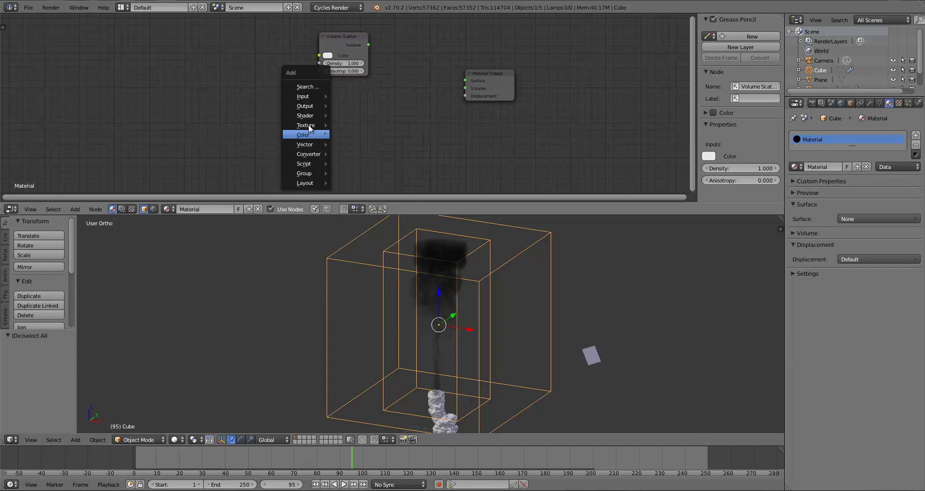
mouse_move(311, 114)
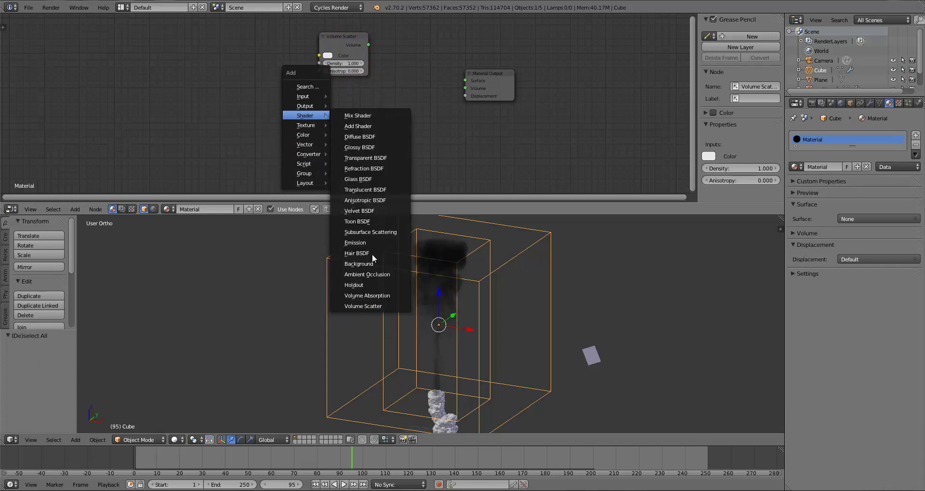
click(371, 294)
click(348, 112)
key(a)
Combine Volume Scatter and Volume Absorption with a new Add Shader node and link it to the Material Output's Volume socket.
click(481, 85)
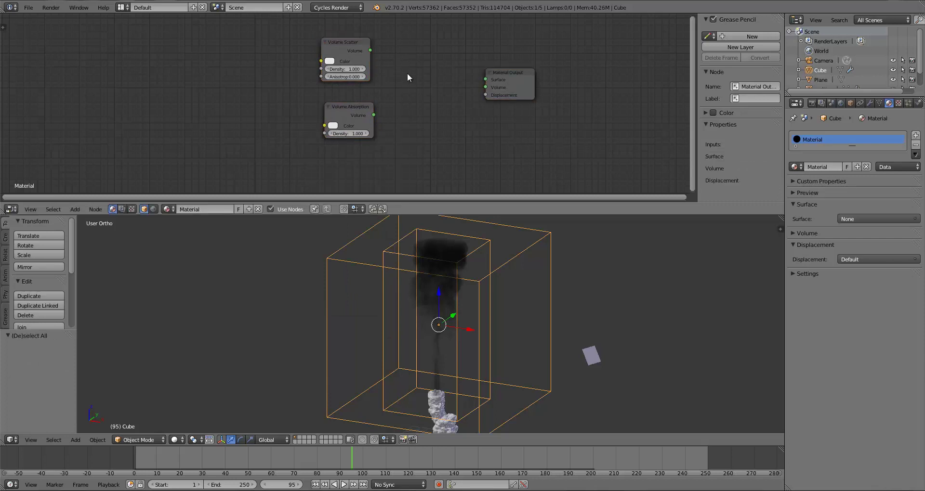
key(shift+a)
mouse_move(403, 78)
click(447, 76)
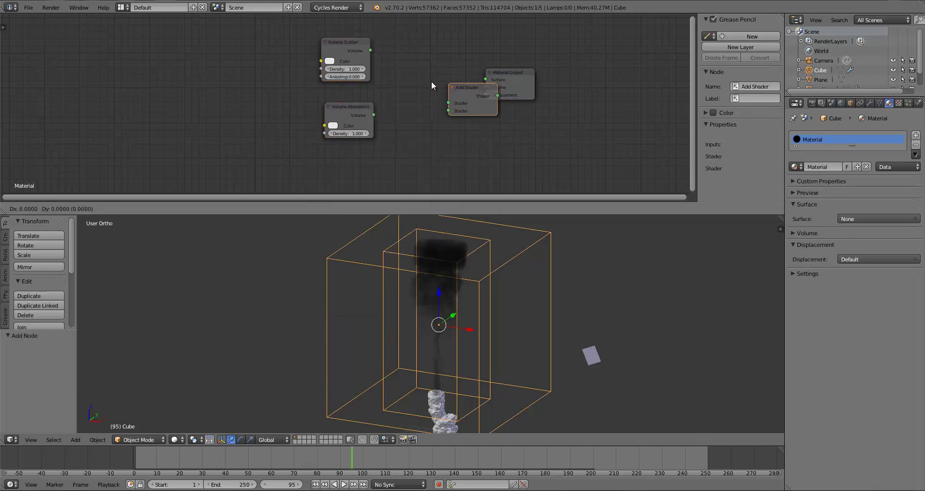
click(405, 62)
drag(405, 76, 404, 77)
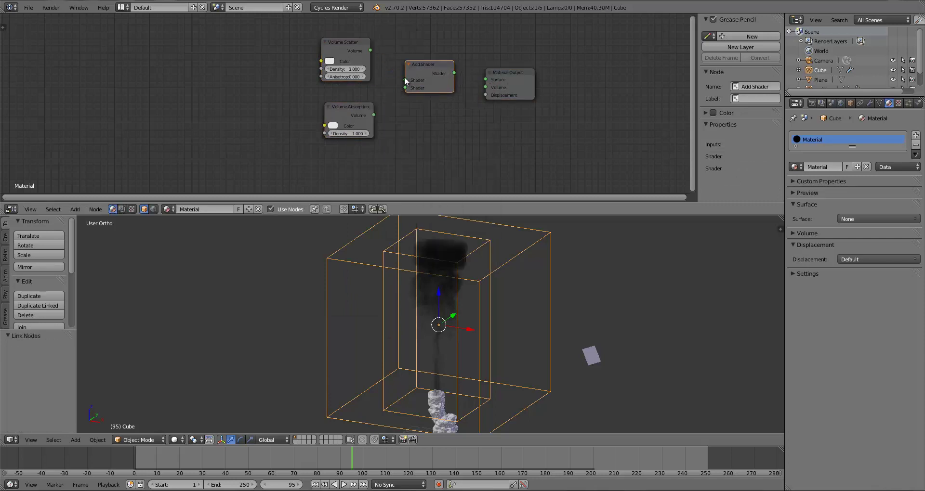
drag(370, 50, 478, 86)
Arrange the Volume Scatter and Volume Absorption nodes in a column, one above the other, before the Add Shader node.
drag(415, 65, 424, 68)
drag(336, 52, 327, 54)
drag(352, 110, 340, 109)
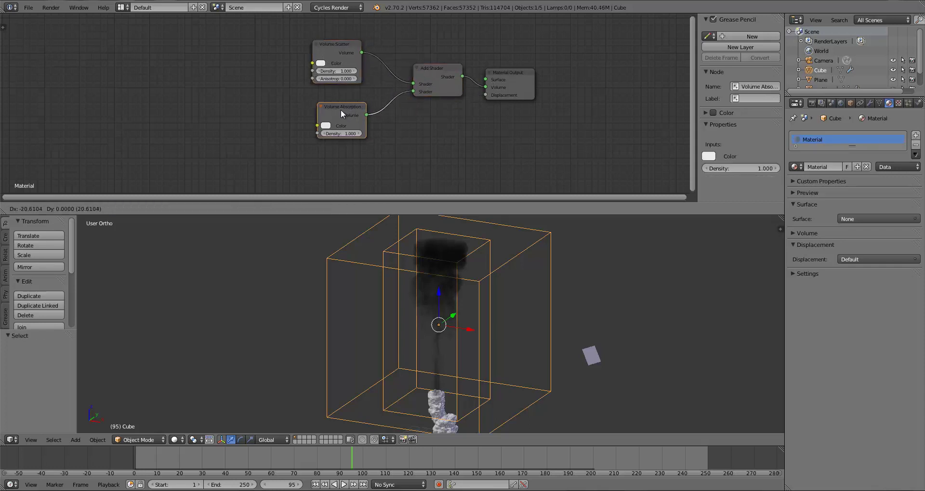
mouse_move(344, 59)
mouse_down()
mouse_move(327, 59)
mouse_move(335, 63)
mouse_up()
mouse_move(339, 108)
mouse_down()
mouse_move(323, 106)
mouse_move(332, 105)
mouse_up()
drag(334, 58, 343, 60)
drag(338, 105, 357, 108)
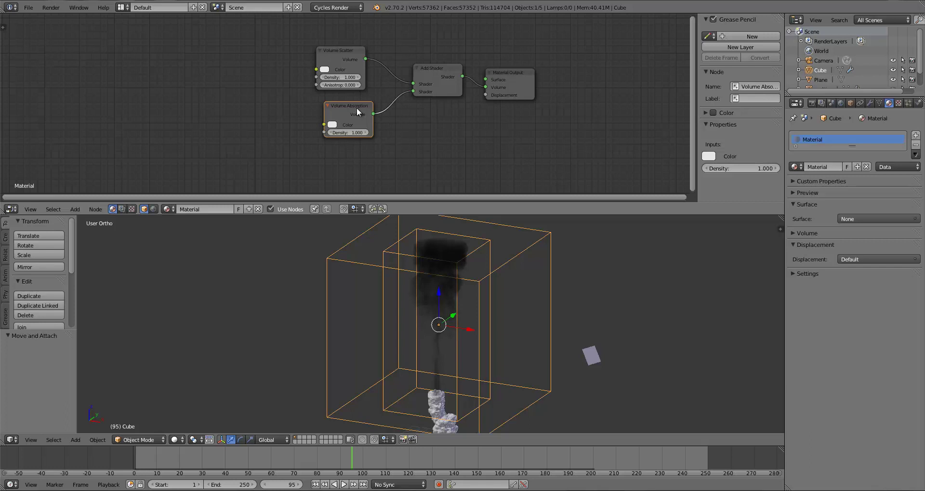
drag(346, 111, 339, 108)
drag(339, 56, 341, 57)
drag(347, 106, 349, 108)
drag(329, 63, 325, 60)
drag(347, 114, 340, 115)
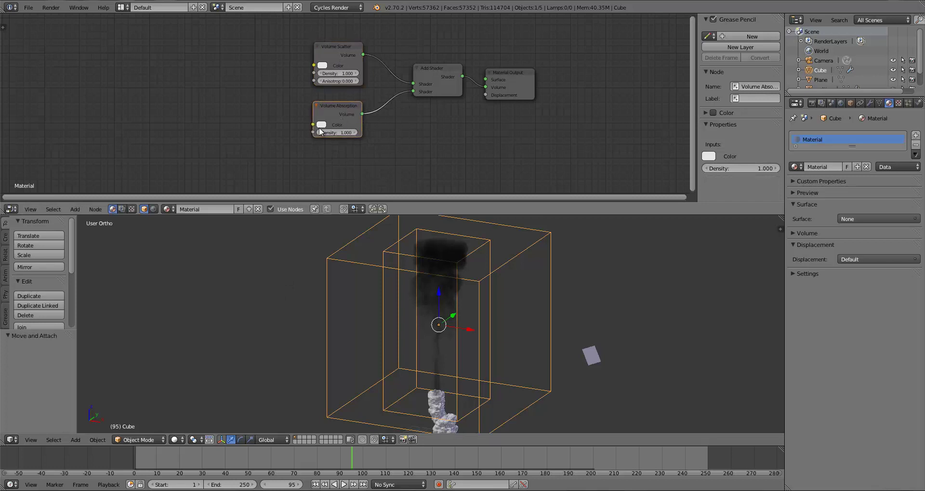
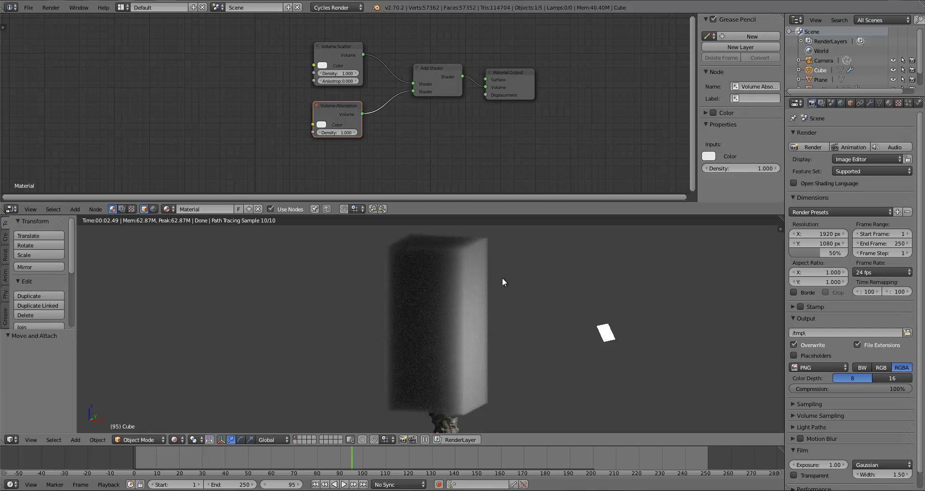
Center the Add Shader node between the two volume shaders and the Material Output node.
drag(336, 109, 334, 110)
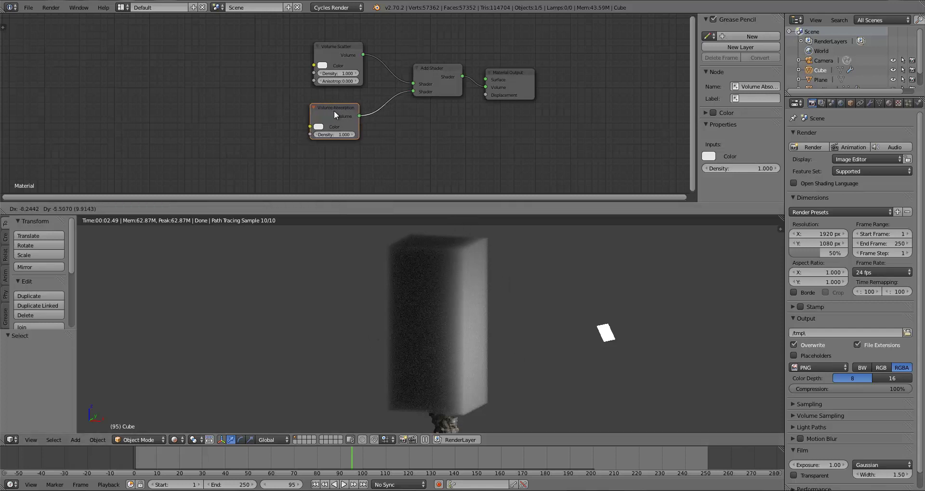
click(336, 56)
drag(336, 56, 334, 57)
drag(431, 91, 422, 93)
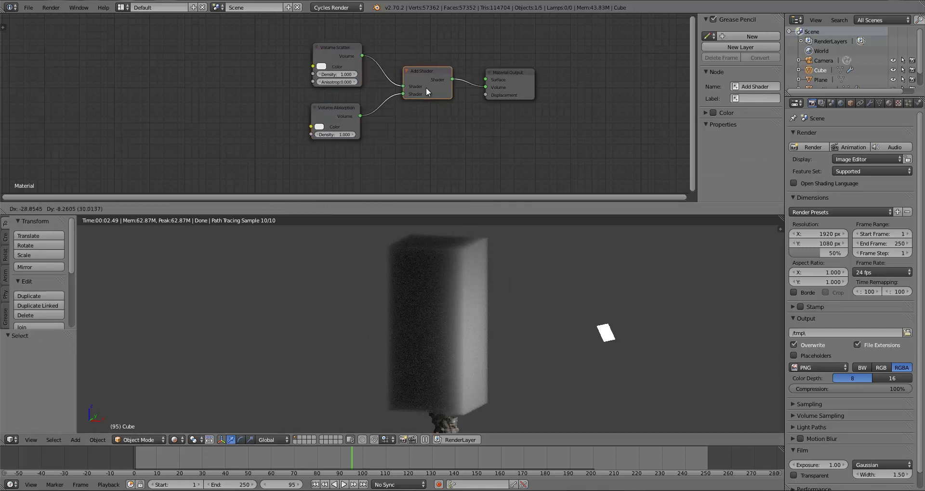
drag(512, 91, 510, 91)
drag(431, 84, 431, 82)
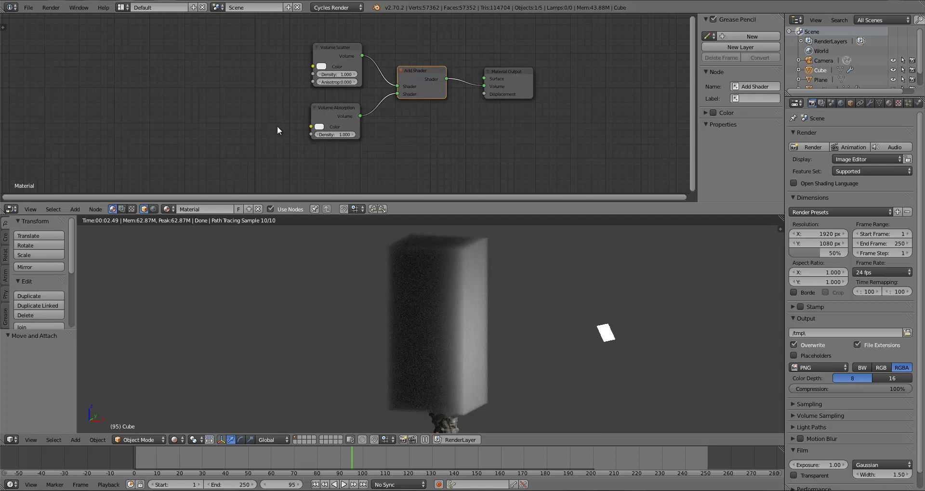
Add an Attribute input node and place it well ahead of the volume shader nodes.
key(a)
key(shift+a)
mouse_move(156, 57)
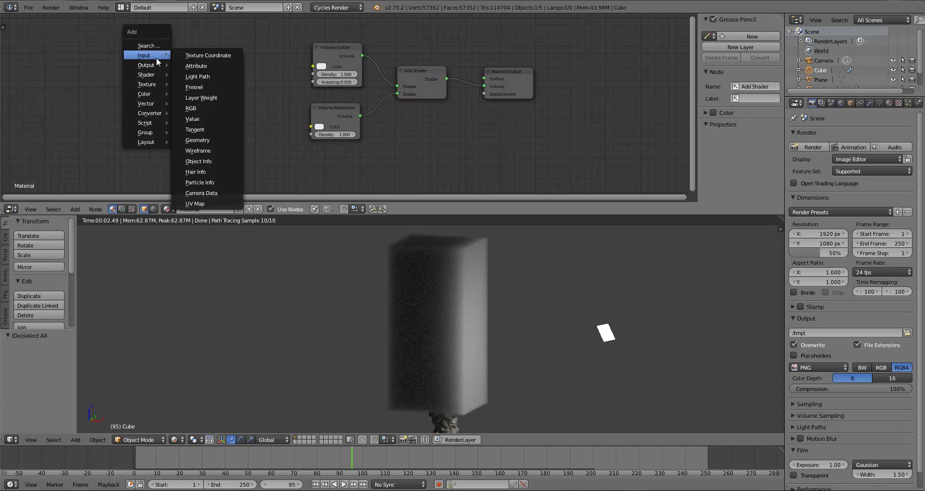
click(186, 66)
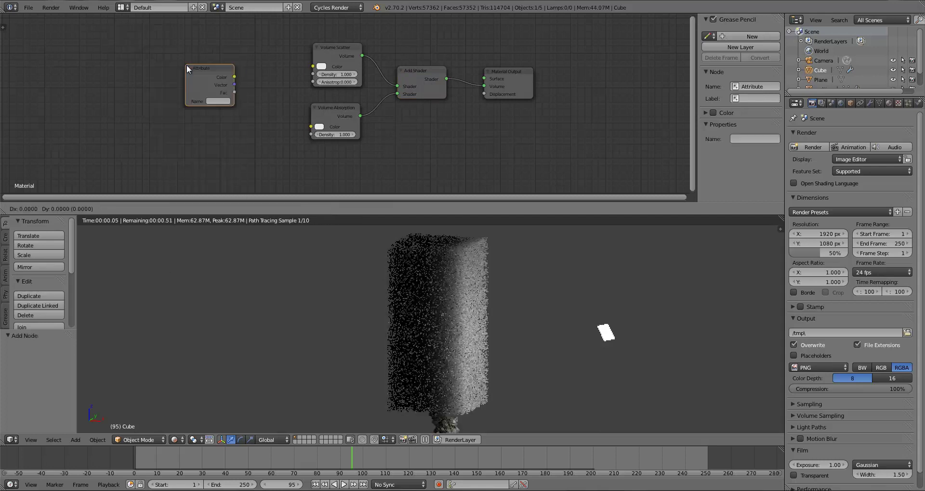
click(164, 82)
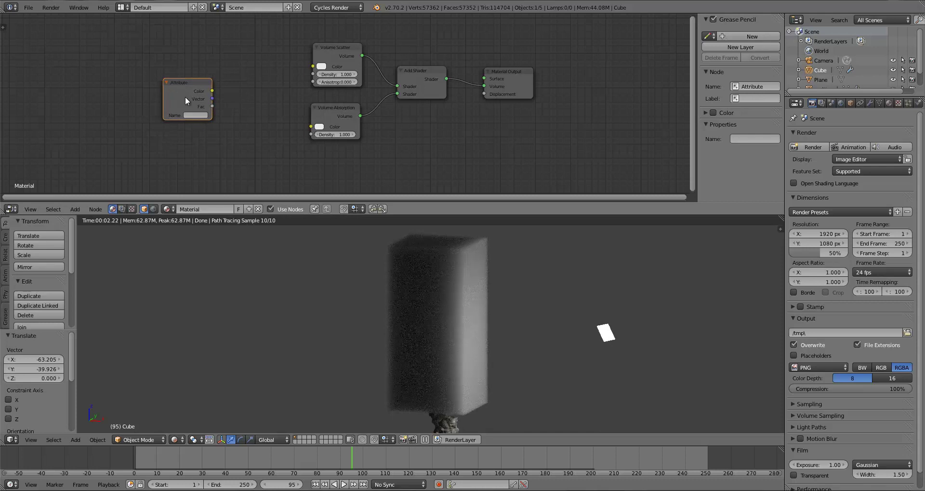
drag(186, 99, 152, 88)
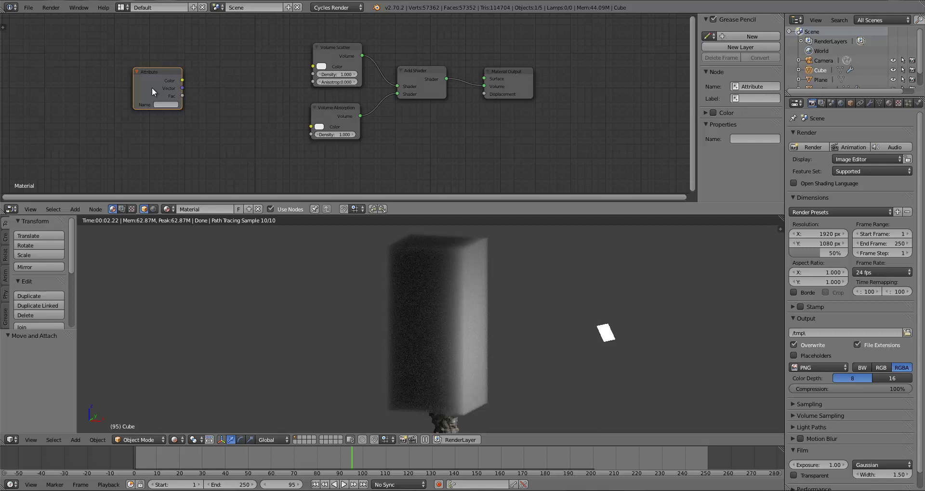
Set the Attribute node's name to density.
click(170, 105)
text(density)
key(Return)
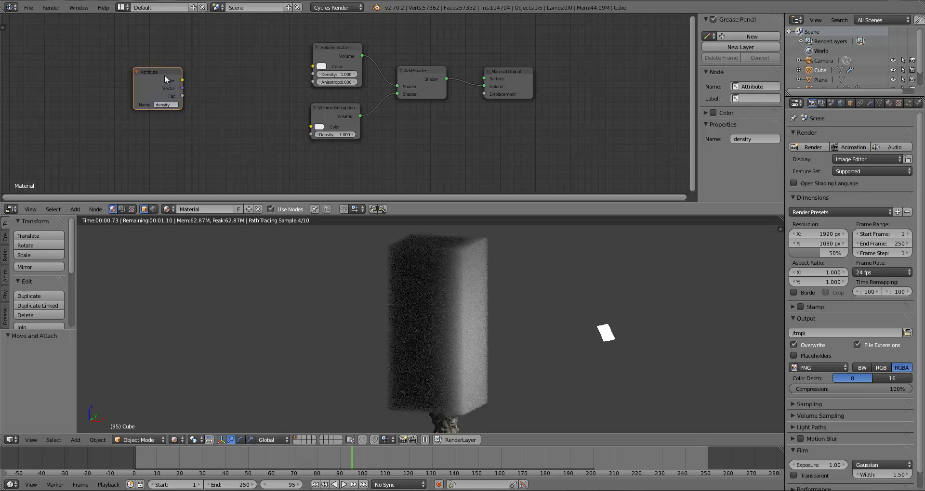
Shift the Volume Scatter and Volume Absorption nodes slightly toward the Attribute node and nudge Add Shader and Material Output to match.
drag(164, 74, 183, 79)
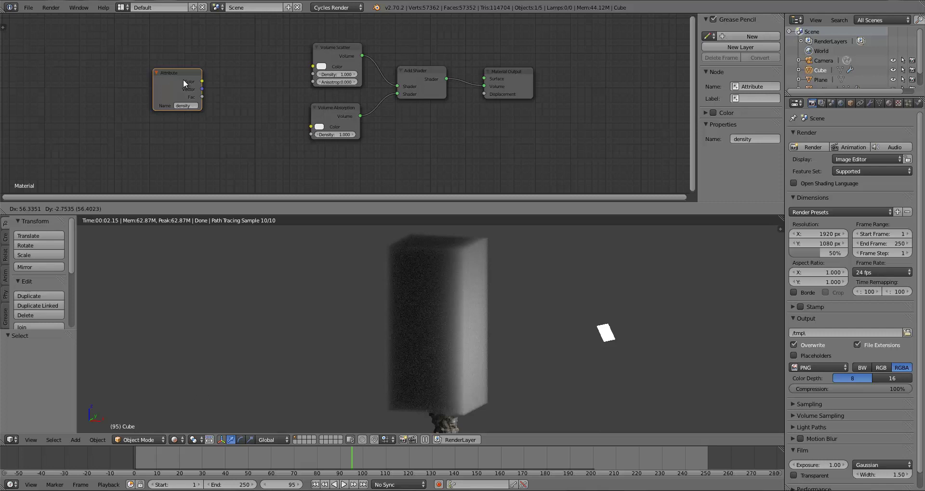
drag(183, 79, 155, 86)
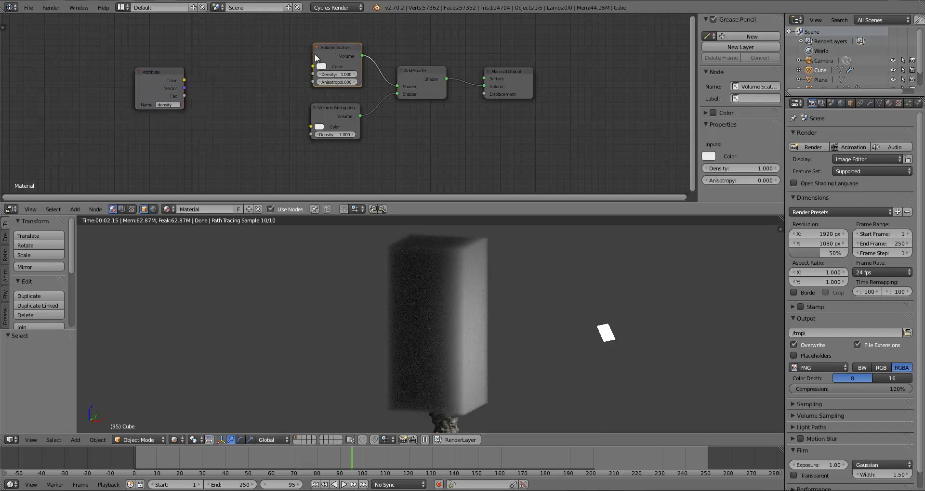
drag(337, 51, 322, 50)
drag(331, 107, 319, 106)
drag(331, 48, 339, 48)
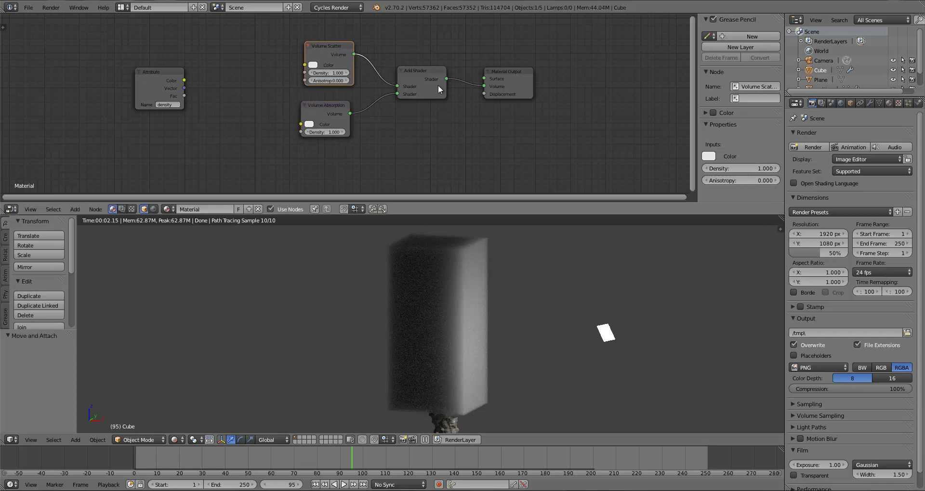
drag(426, 87, 423, 84)
drag(493, 88, 490, 85)
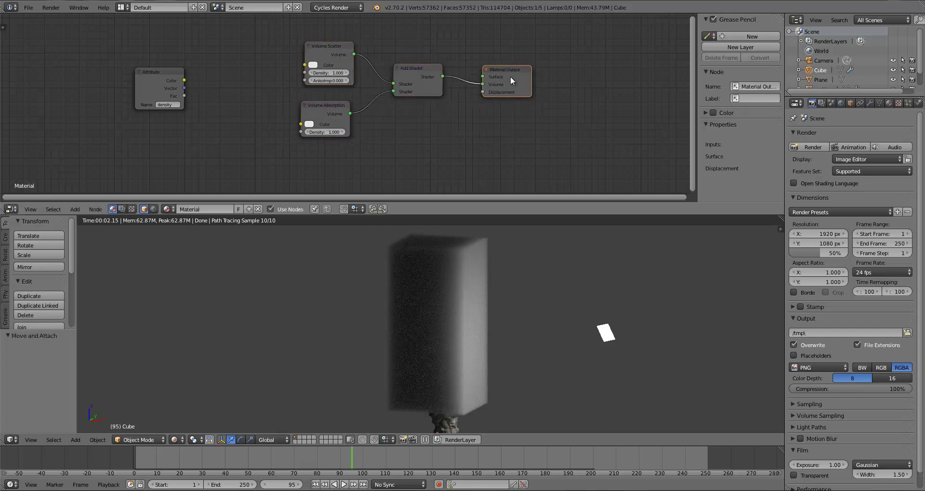
click(421, 80)
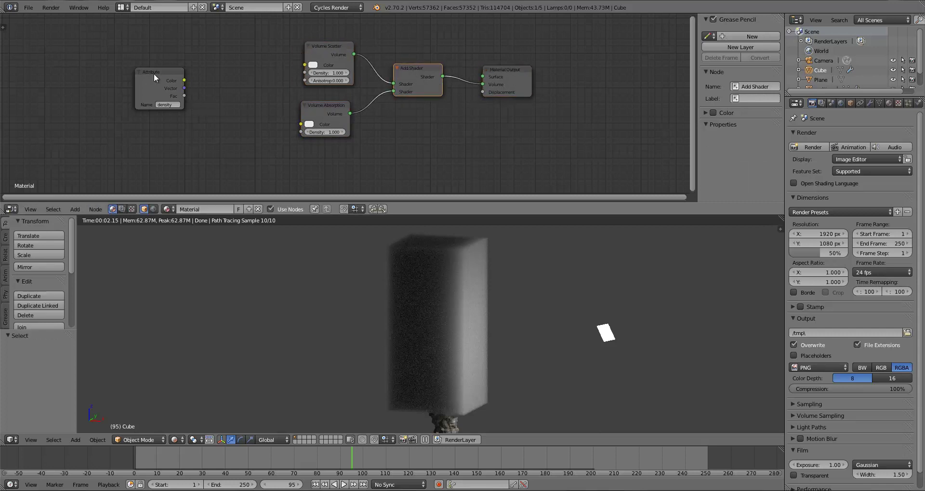
Move the Attribute node farther from the volume shaders and add a Bright/Contrast node just after it.
mouse_move(150, 76)
mouse_down()
mouse_move(126, 72)
mouse_move(146, 89)
mouse_up()
click(186, 113)
key(a)
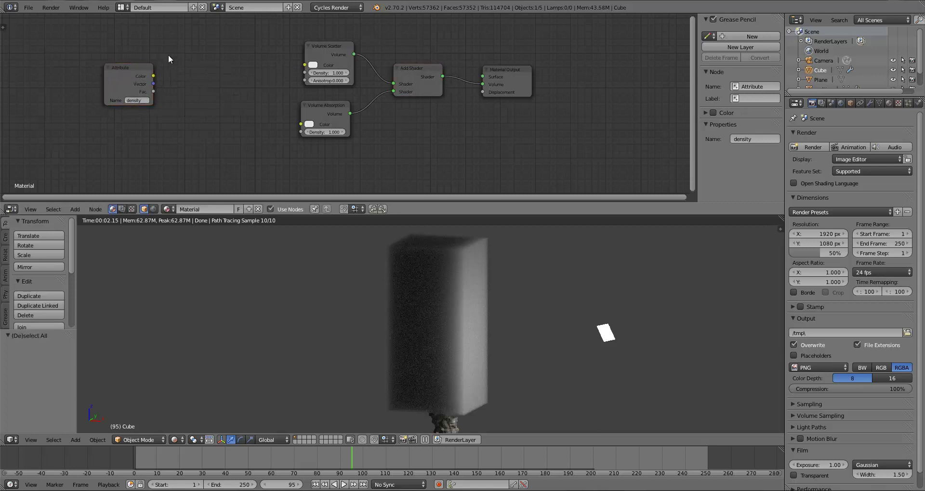
key(shift+a)
mouse_move(169, 101)
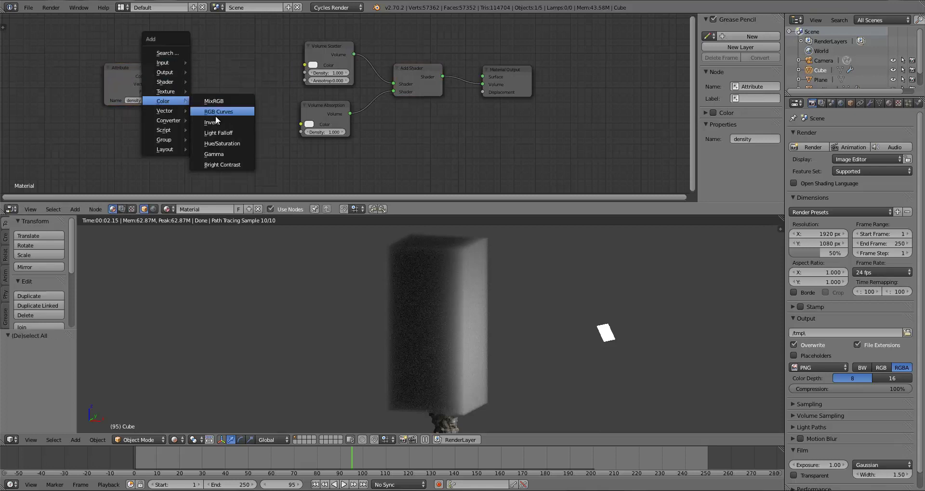
click(221, 164)
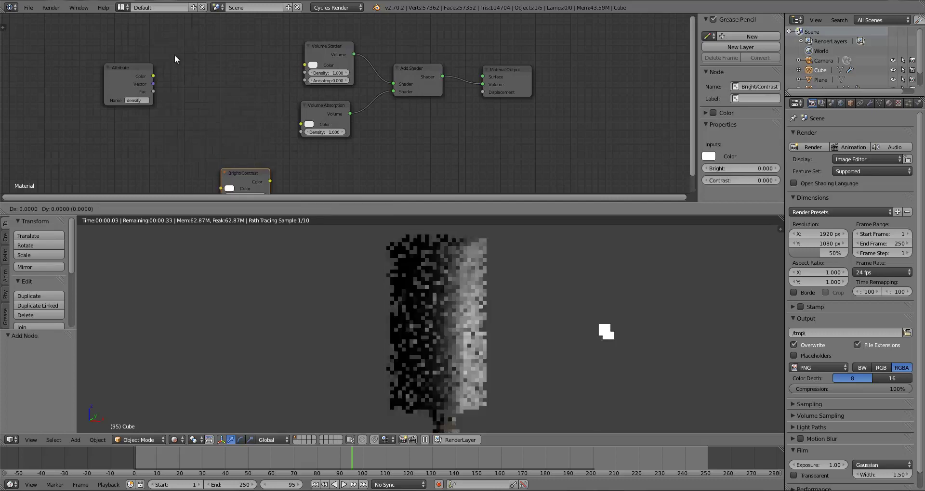
click(175, 56)
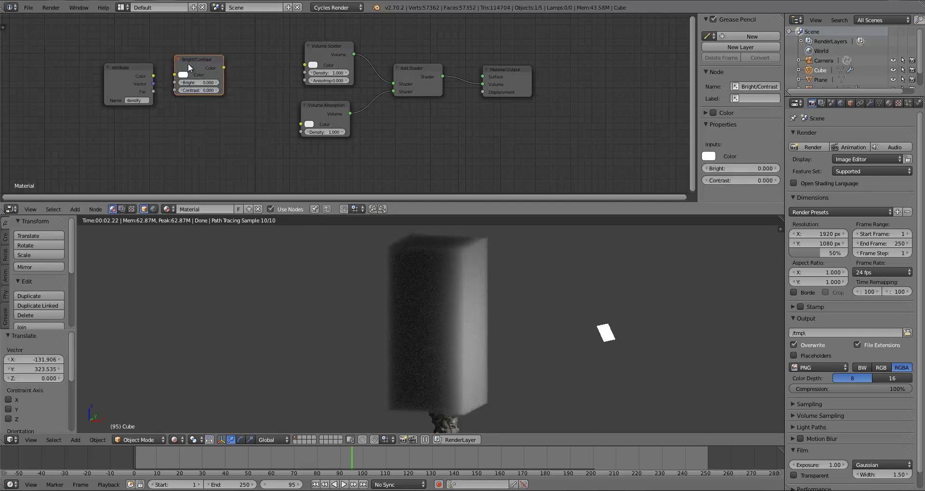
Take the viewport out of rendered shading and connect the Attribute node's Fac output to the Bright/Contrast node's Color input.
key(shift+z)
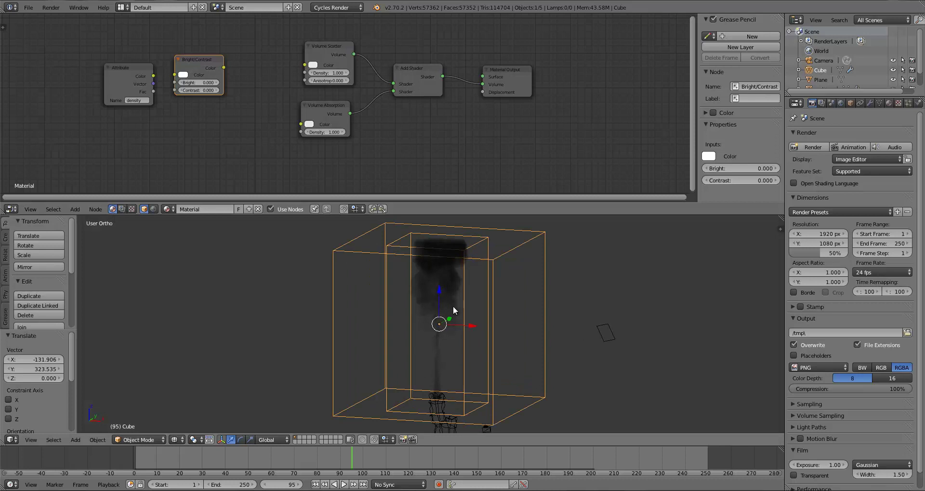
drag(133, 80, 112, 72)
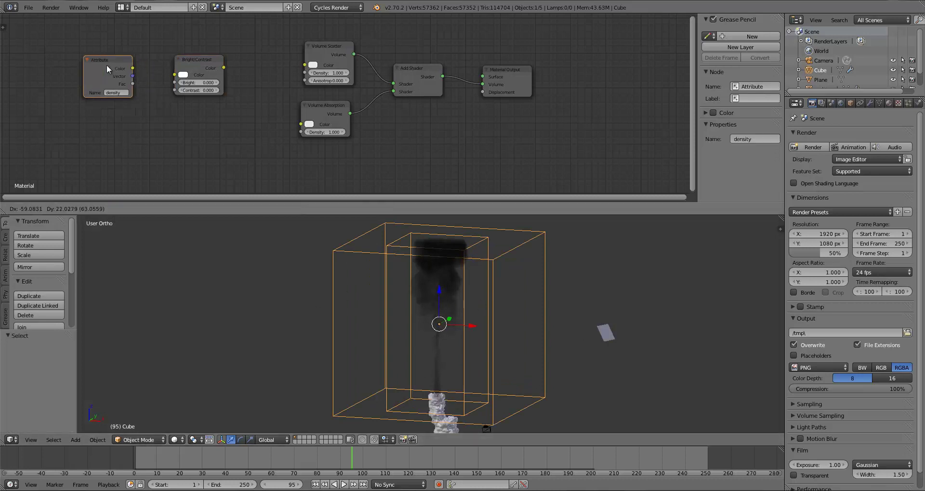
drag(202, 60, 206, 59)
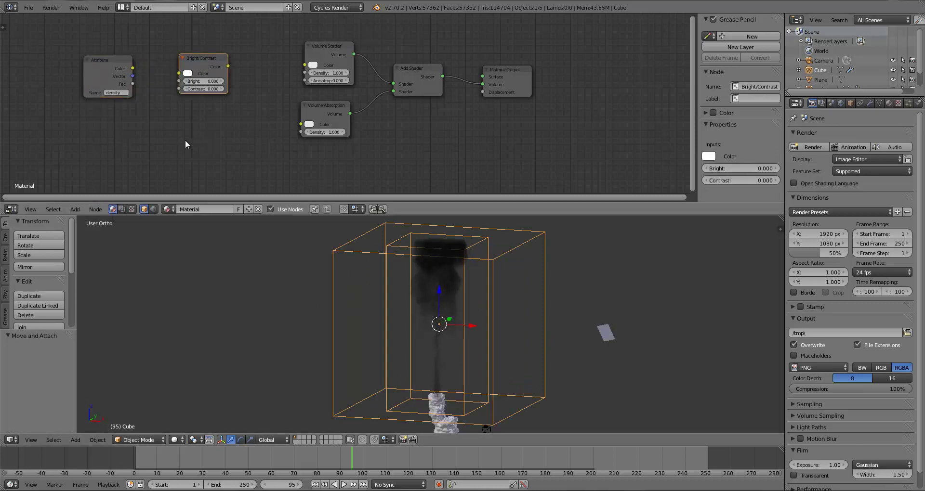
drag(180, 71, 197, 60)
drag(114, 69, 127, 64)
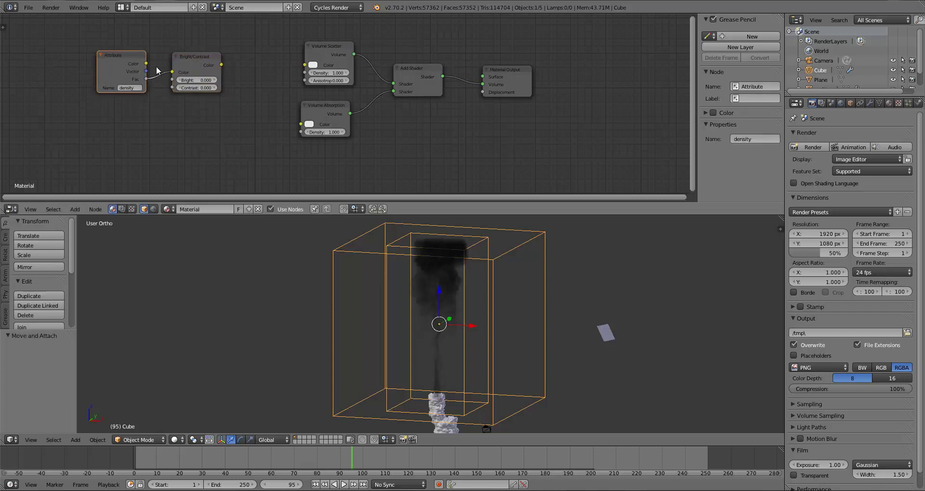
drag(194, 63, 192, 62)
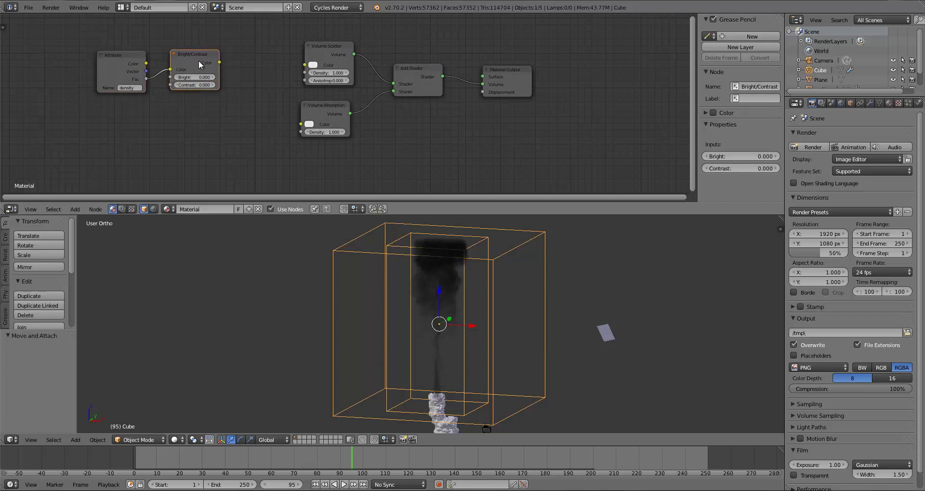
mouse_move(198, 59)
mouse_down()
mouse_move(174, 76)
mouse_move(206, 53)
mouse_move(216, 64)
mouse_move(198, 64)
mouse_up()
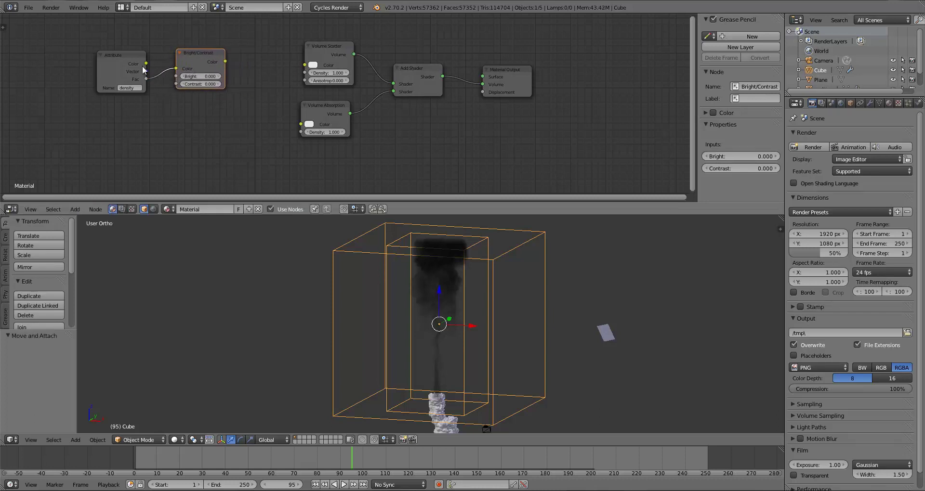
drag(124, 71, 133, 76)
right_click(134, 75)
drag(197, 62, 198, 59)
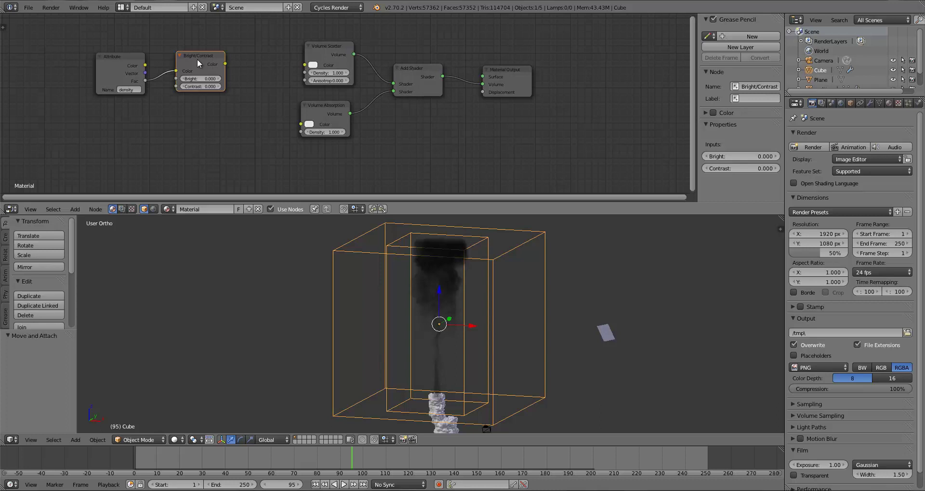
Move the Attribute and Bright/Contrast nodes away from the two volume shaders to open a gap between them.
drag(95, 66, 72, 67)
mouse_move(174, 65)
mouse_down()
mouse_move(231, 66)
mouse_move(165, 59)
mouse_up()
drag(332, 50, 337, 51)
drag(317, 103, 342, 106)
key(a)
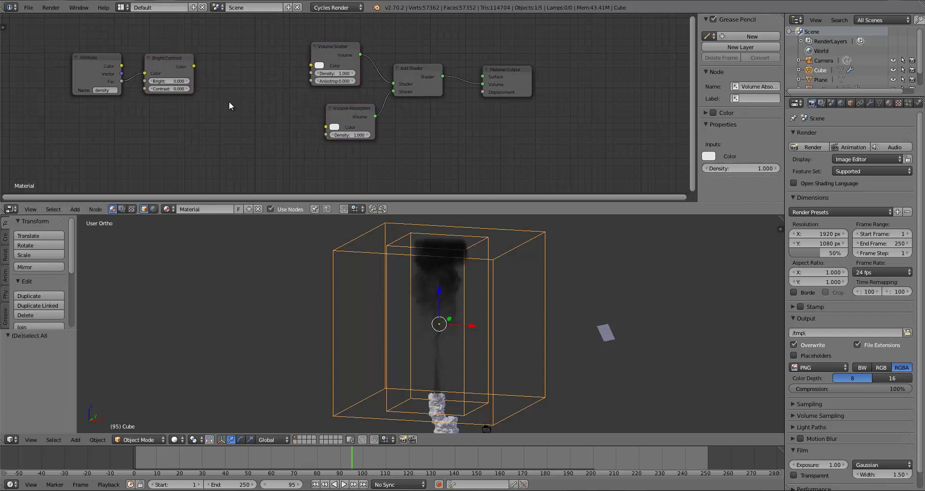
Add a Math node set to Multiply after Bright/Contrast and feed the Bright/Contrast color into its first value.
key(shift+a)
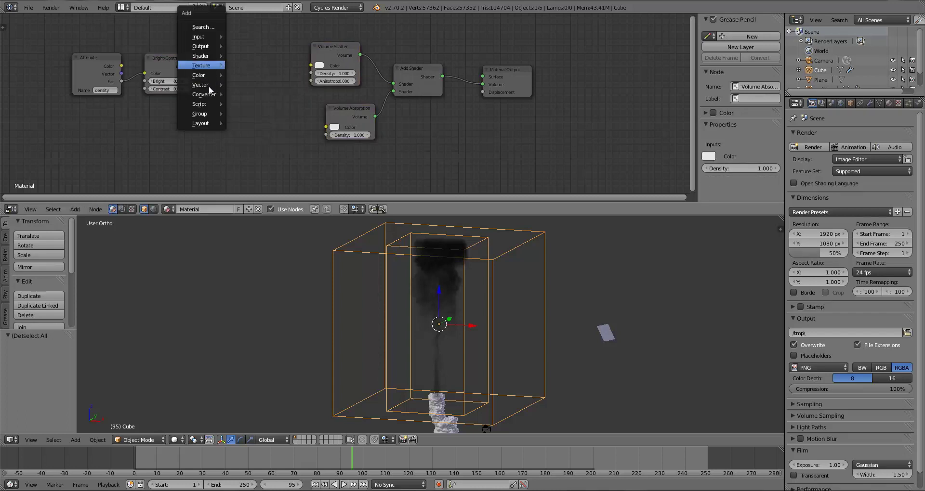
mouse_move(208, 91)
click(245, 94)
click(223, 65)
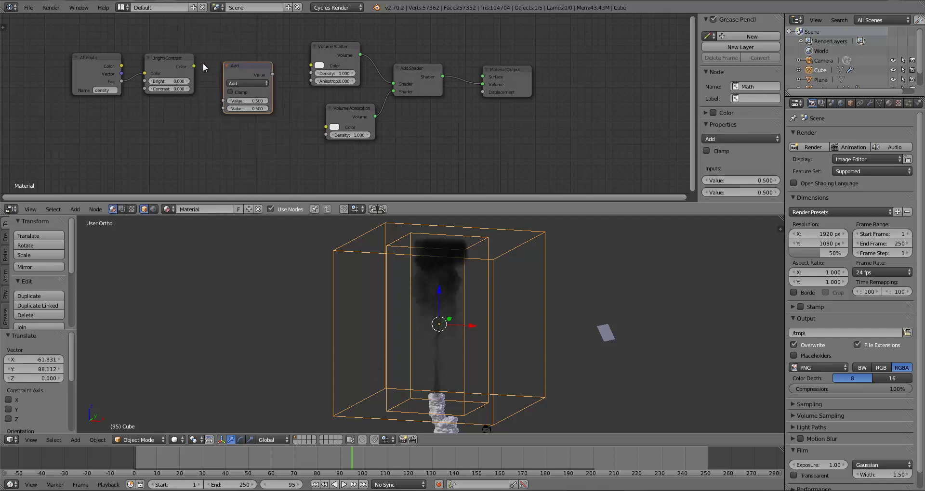
click(237, 84)
click(237, 107)
drag(249, 74, 229, 57)
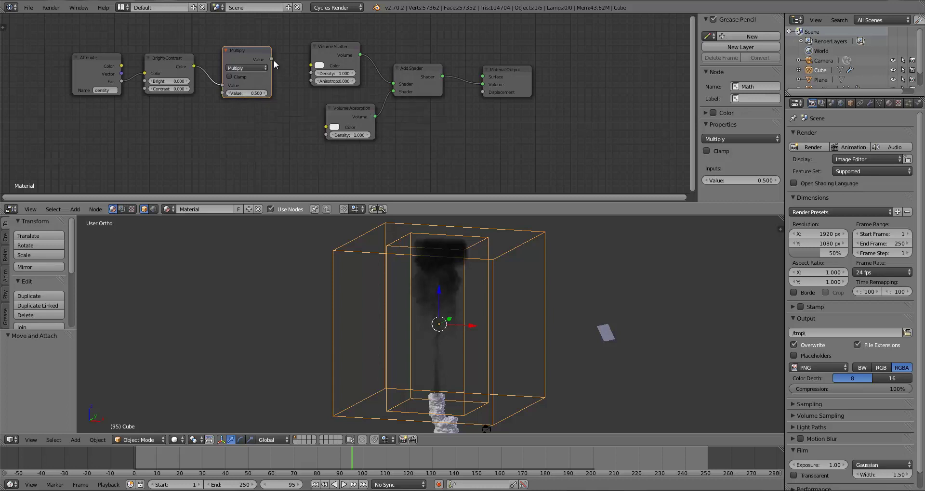
Connect the Multiply output to the Density inputs of Volume Scatter and Volume Absorption, and preview the smoke in Rendered shading.
drag(299, 71, 327, 136)
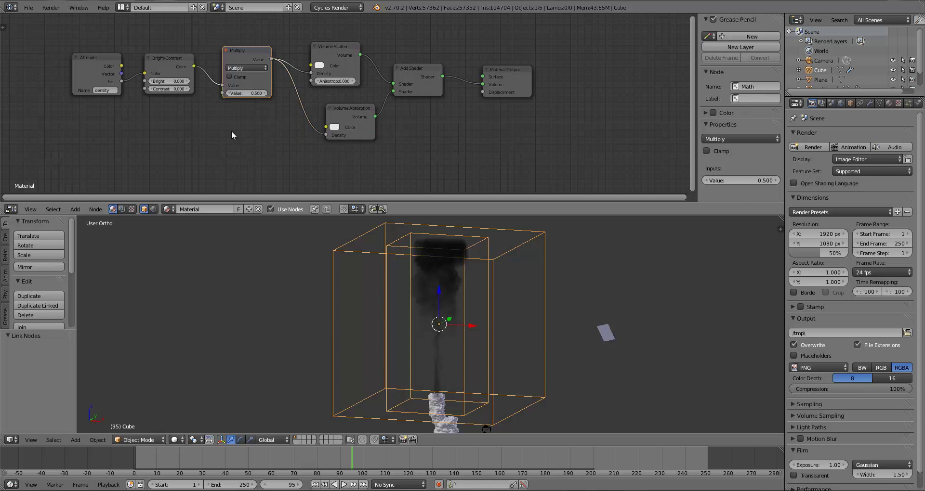
click(176, 440)
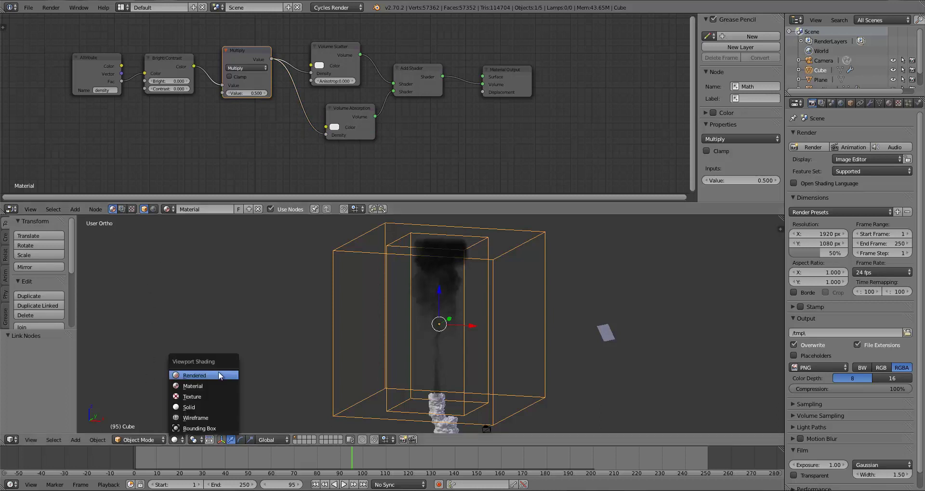
click(219, 375)
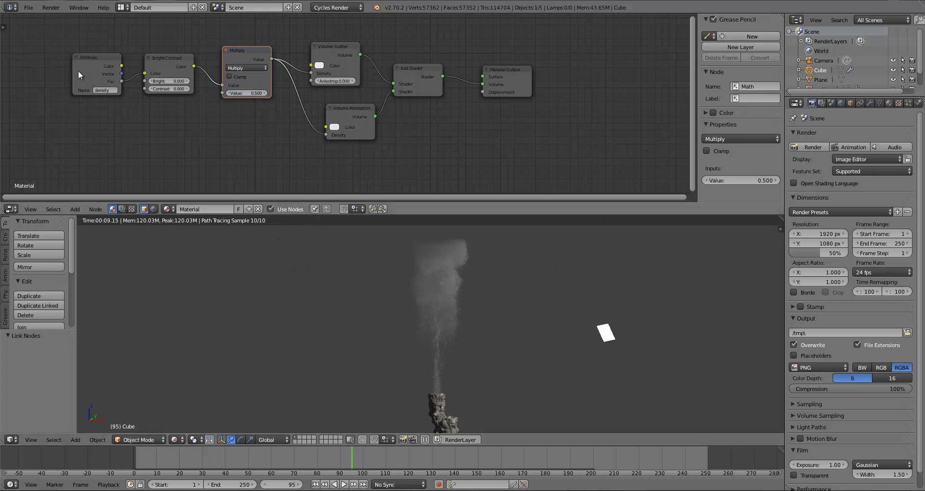
Tidy the node layout by moving Attribute slightly outward and aligning Volume Scatter above Volume Absorption, leaving all nodes deselected.
mouse_move(82, 71)
mouse_down()
mouse_move(105, 66)
mouse_move(54, 71)
mouse_move(80, 67)
mouse_up()
click(174, 63)
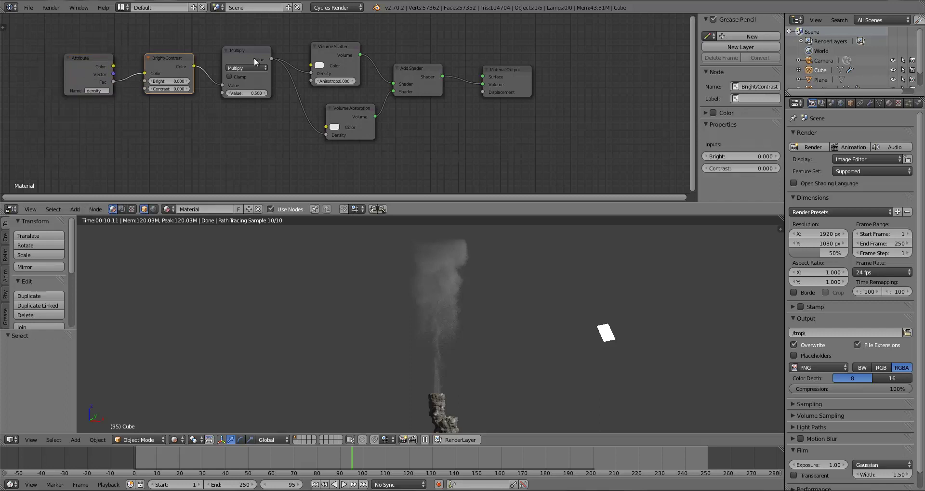
click(253, 57)
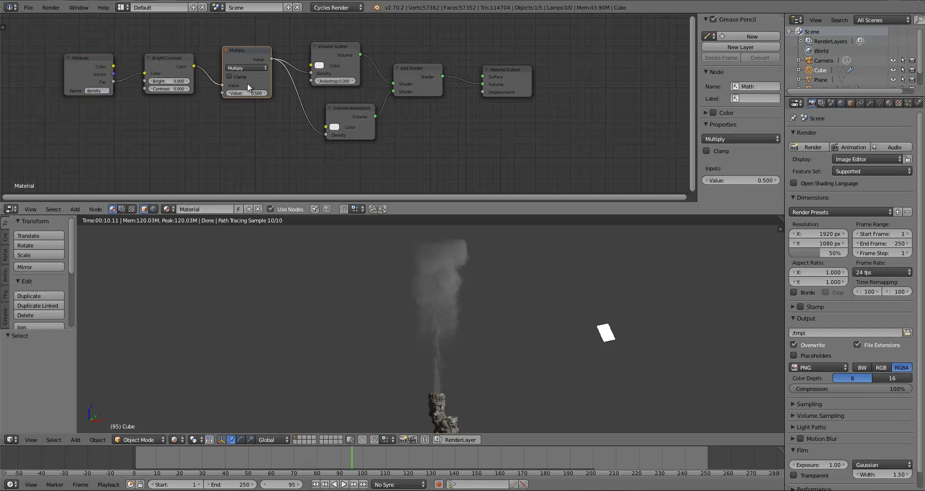
drag(335, 55, 341, 49)
drag(348, 102, 335, 95)
drag(338, 53, 320, 67)
click(332, 47)
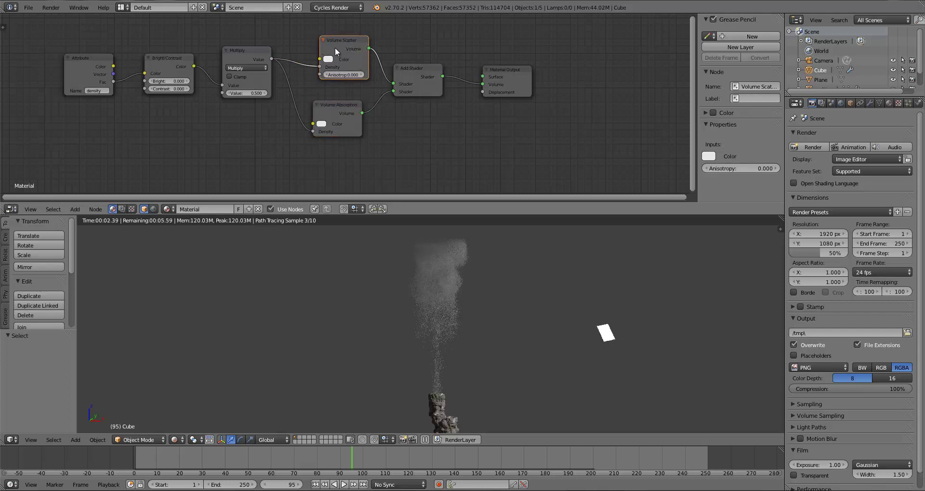
mouse_move(335, 48)
mouse_down()
mouse_move(324, 48)
mouse_move(338, 49)
mouse_up()
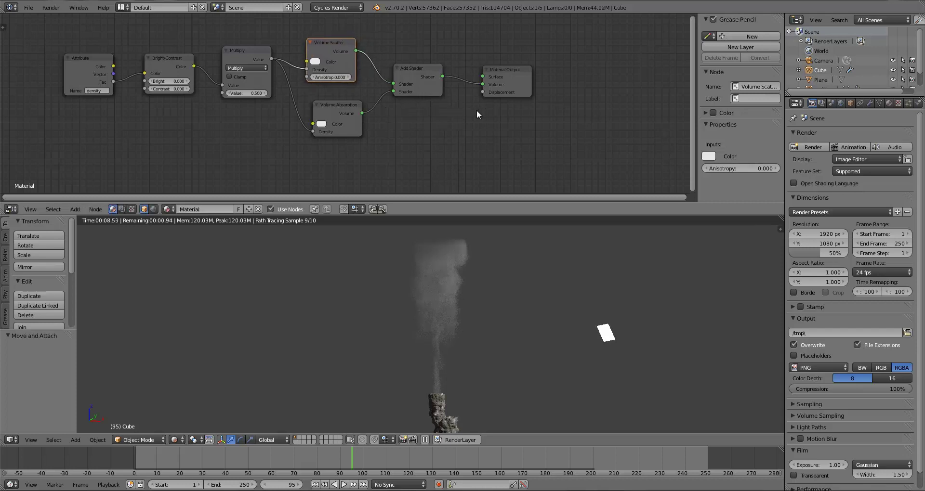
key(a)
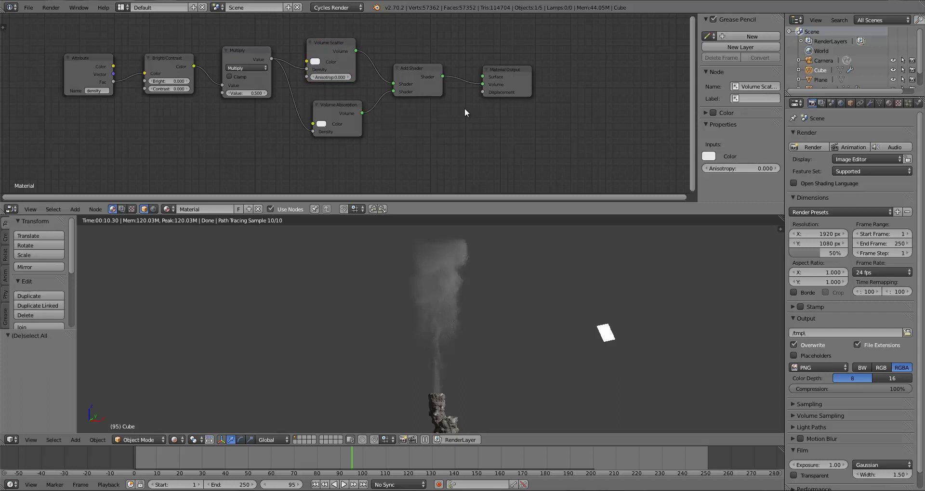
Return the viewport to solid shading and deselect all objects in the scene.
key(ctrl+z)
key(ctrl+shift+z)
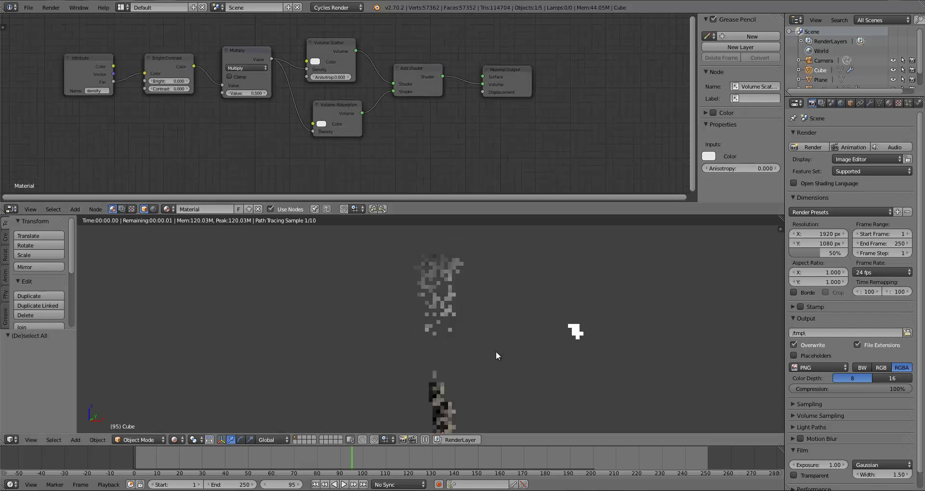
key(shift+z)
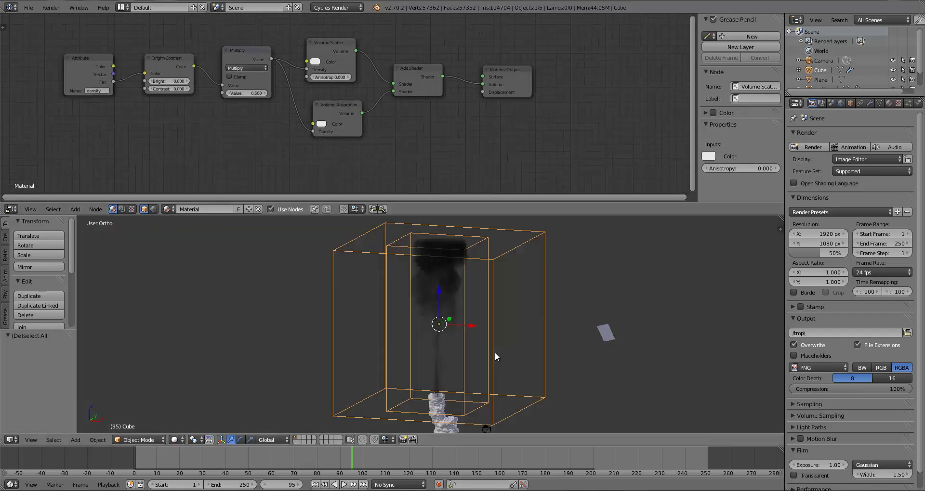
key(a)
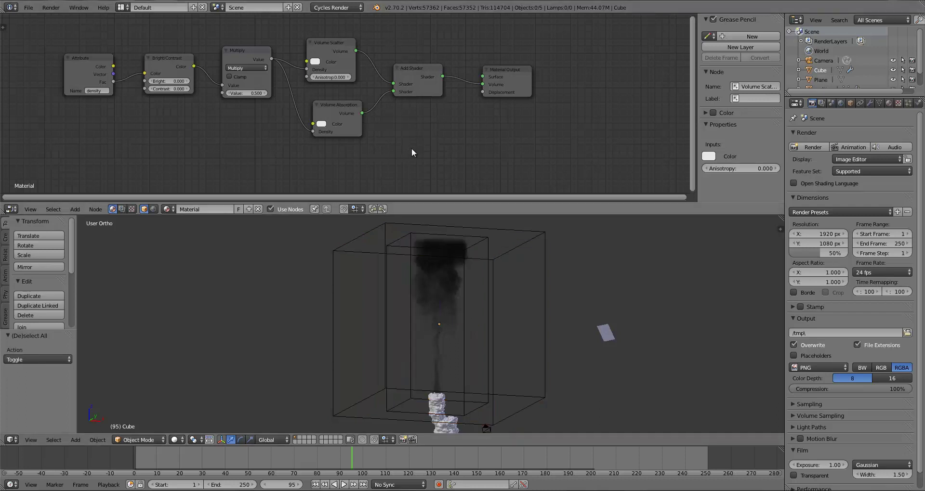
Combine all material nodes except Material Output into a single node group.
key(b)
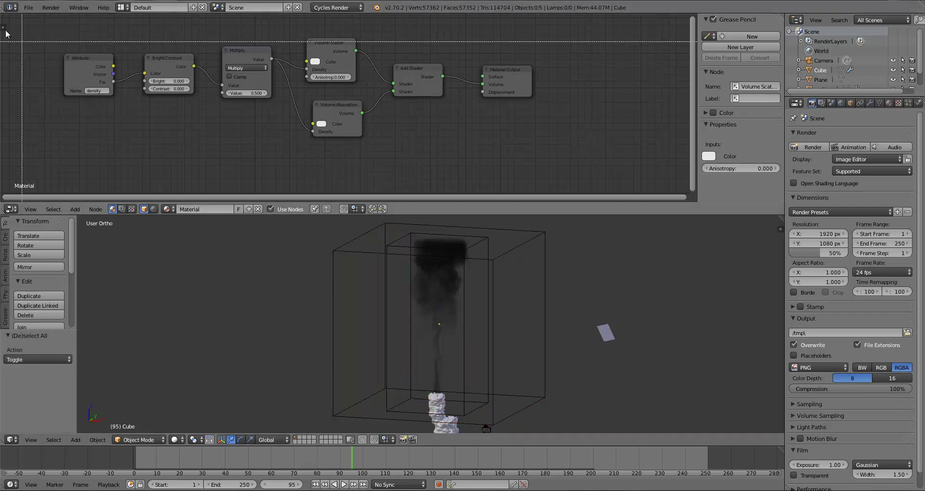
drag(33, 22, 472, 170)
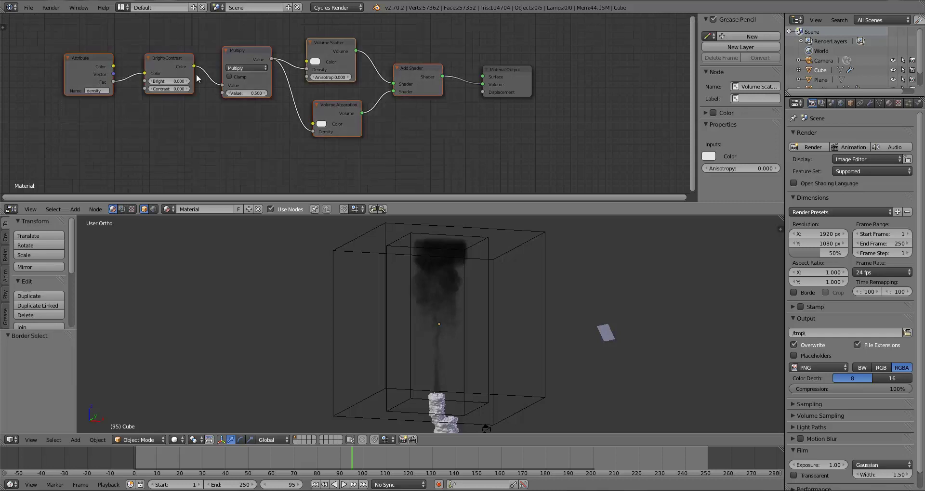
key(ctrl+g)
scroll(267, 94, down, 6)
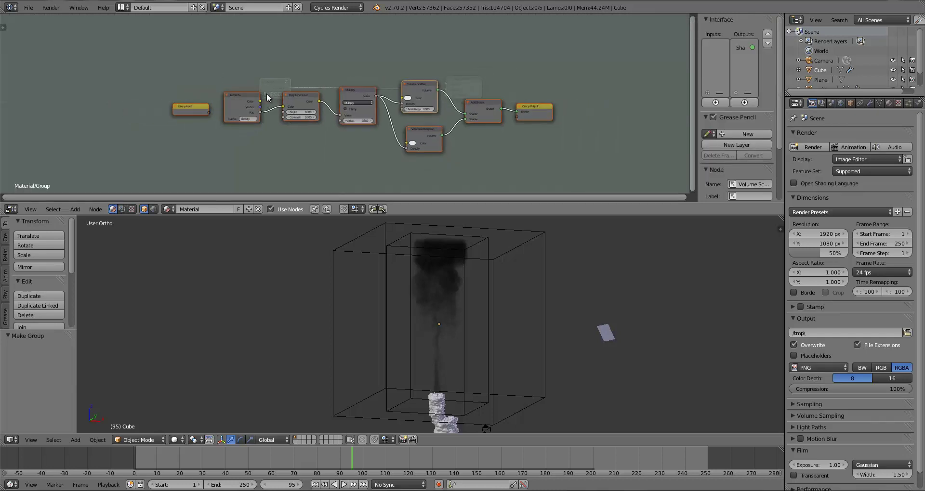
scroll(330, 146, down, 2)
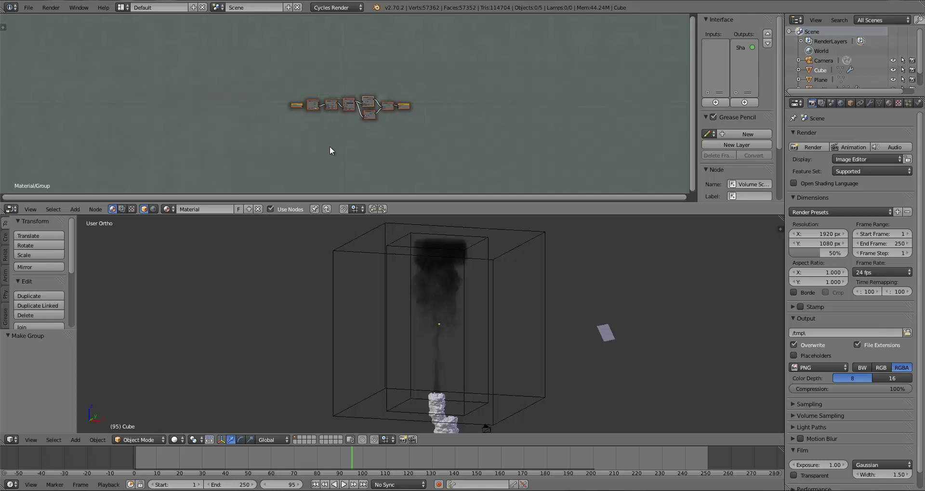
Leave the group, rename the node group Smoke, and move its node up and away from Material Output, narrowing it.
scroll(329, 145, up, 6)
scroll(330, 145, up, 2)
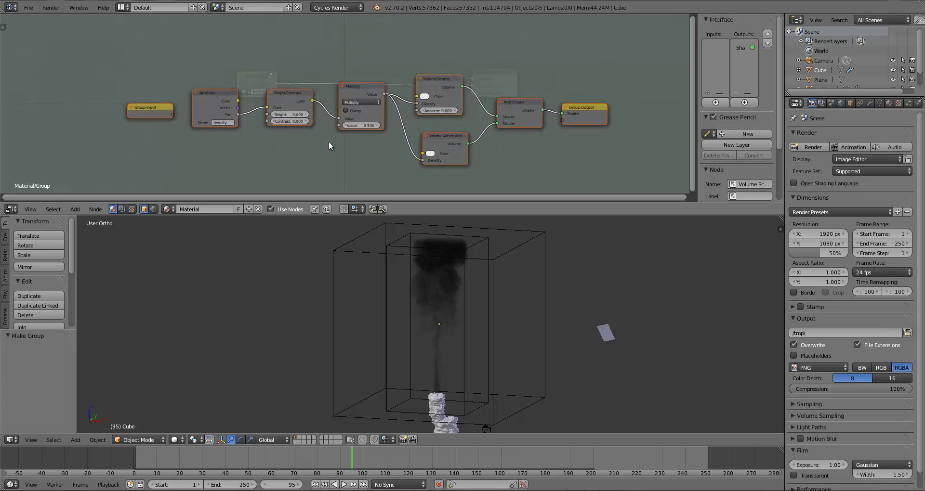
key(Tab)
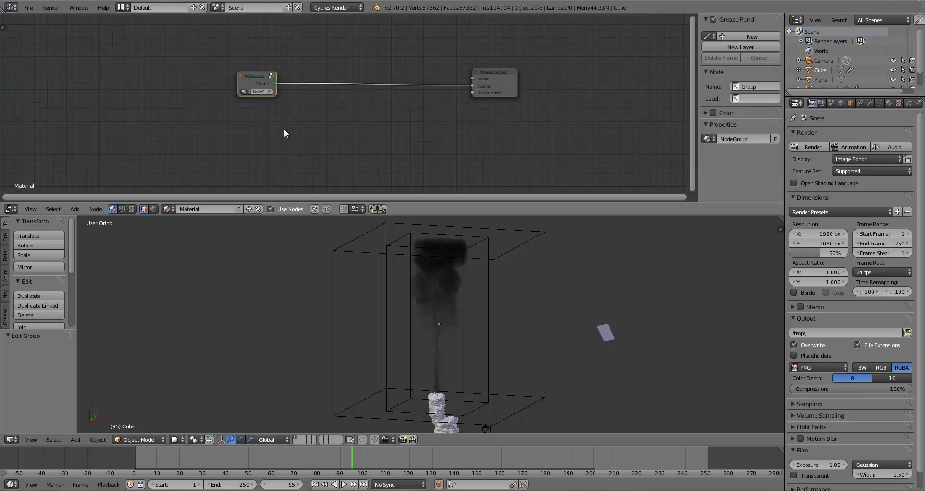
scroll(284, 125, up, 2)
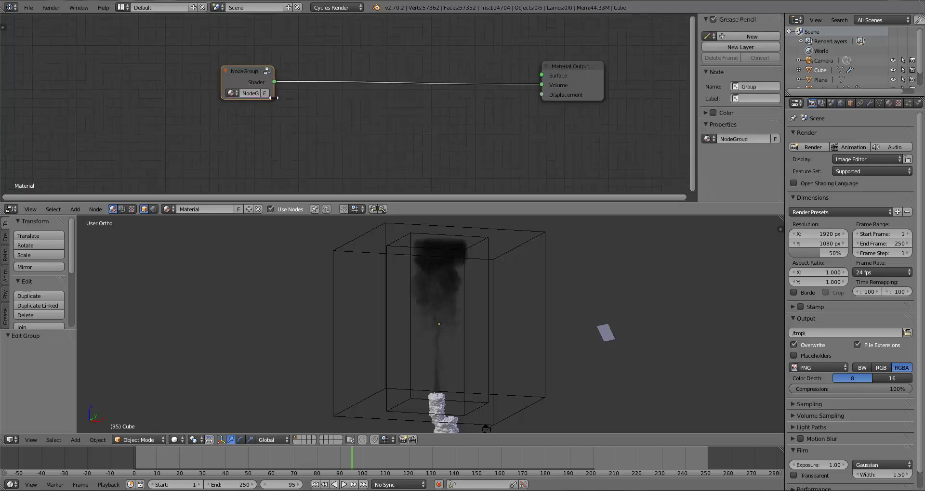
drag(274, 98, 307, 101)
click(262, 92)
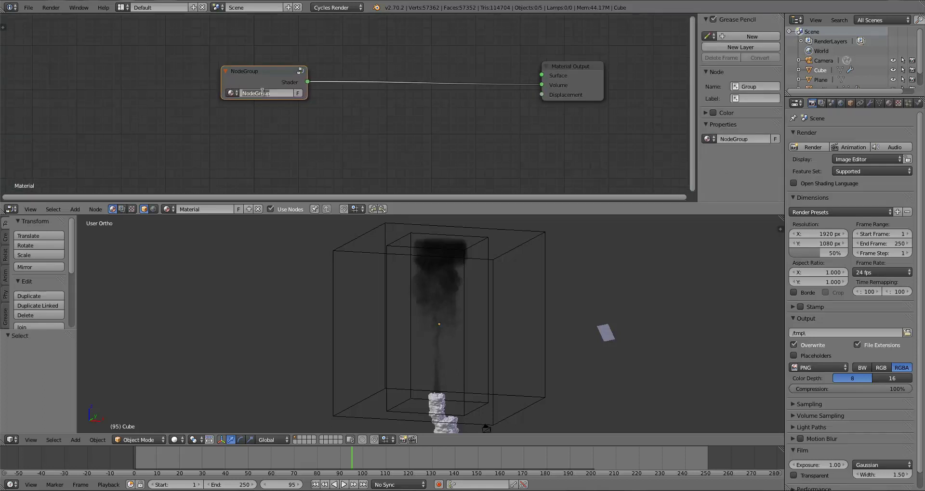
text(Smoke)
key(Return)
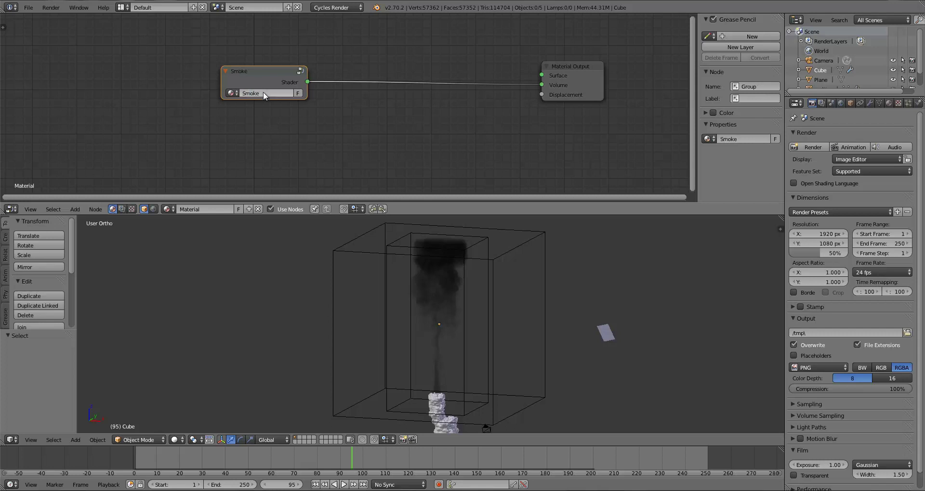
drag(253, 73, 220, 56)
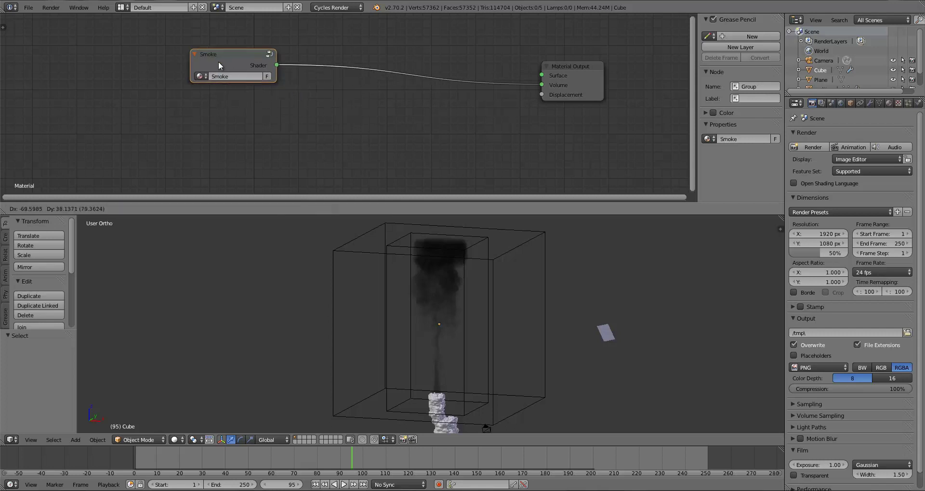
drag(274, 77, 208, 66)
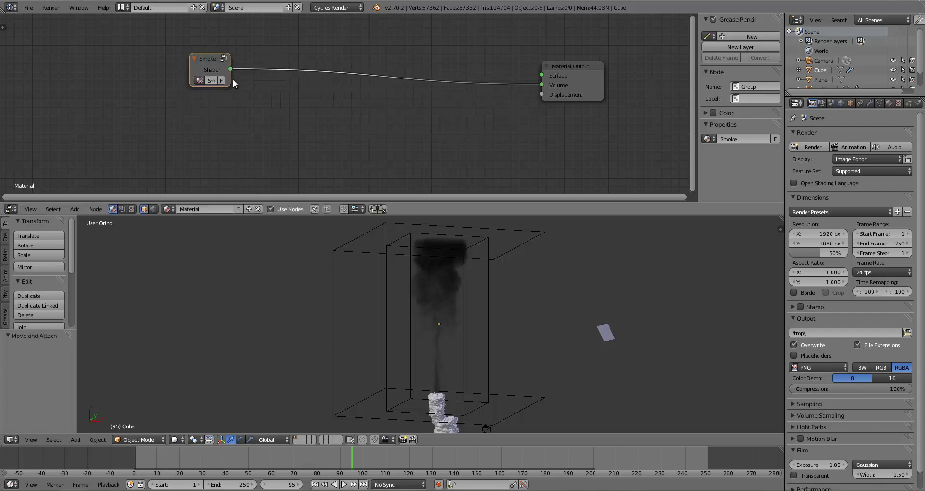
Reopen the Smoke group, widen its properties area, and add a group input named Scatter to the interface.
key(Tab)
scroll(372, 139, down, 3)
middle_drag(369, 140, 266, 123)
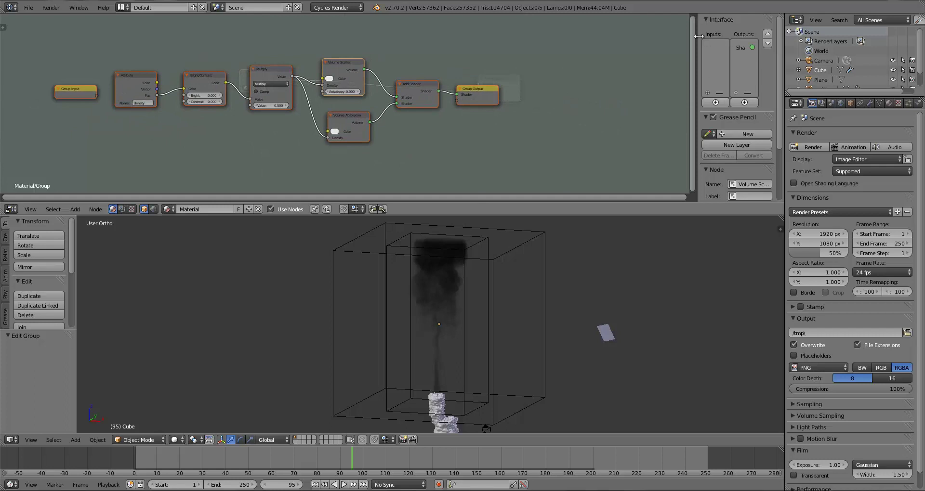
drag(694, 41, 648, 41)
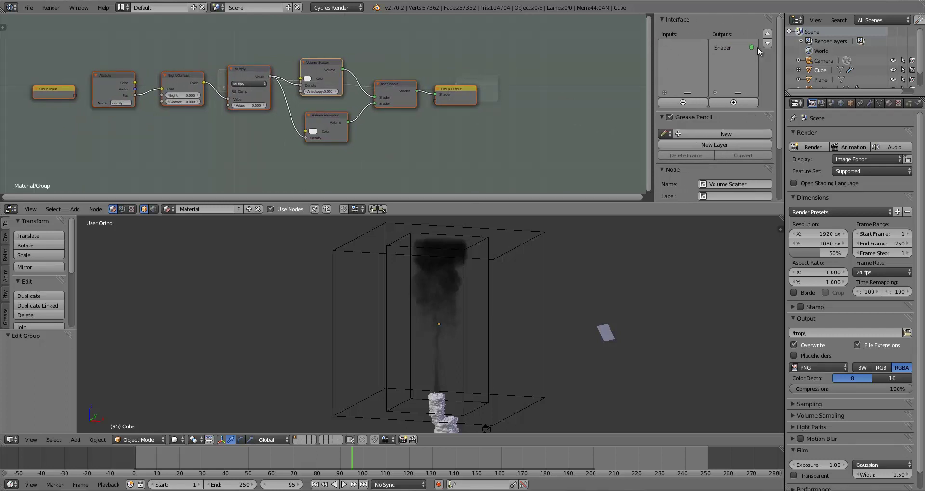
click(676, 100)
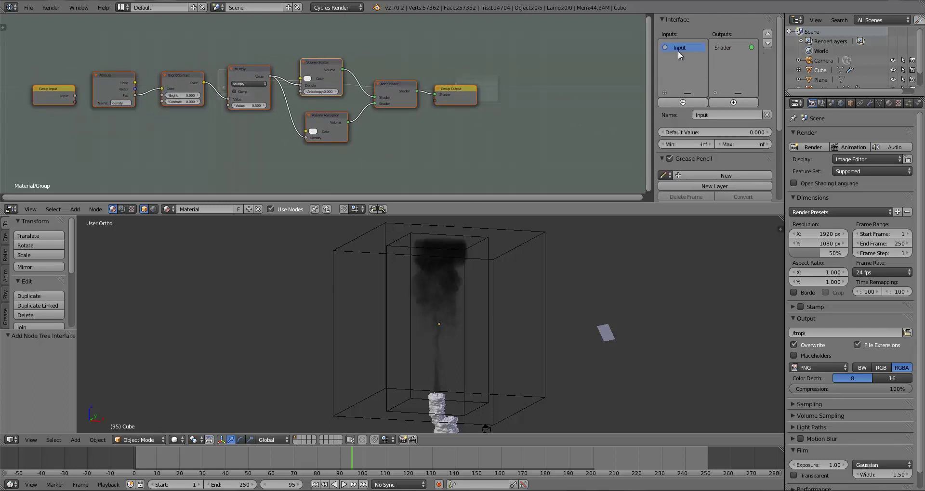
click(709, 114)
text(Scatter)
key(Return)
Link the Scatter group input to Volume Scatter's Color, nudge Volume Scatter, and check the Smoke node from outside the group.
drag(300, 77, 77, 94)
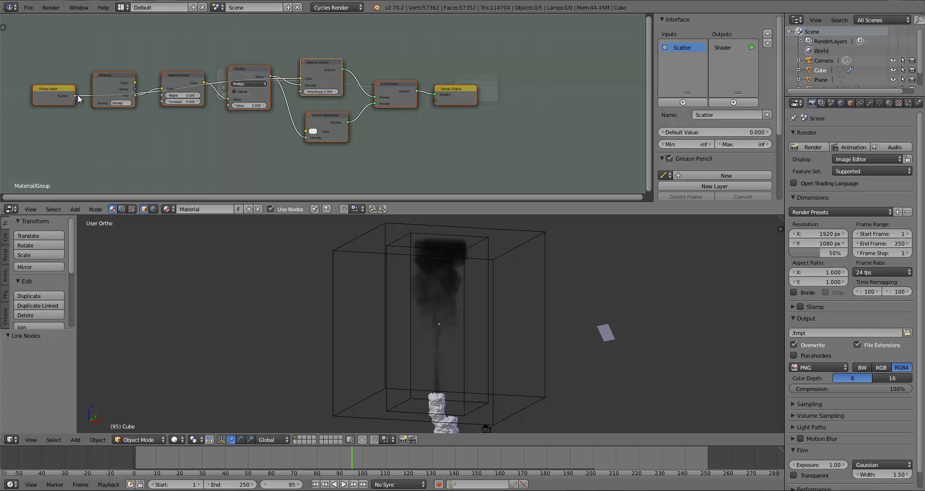
drag(324, 80, 339, 71)
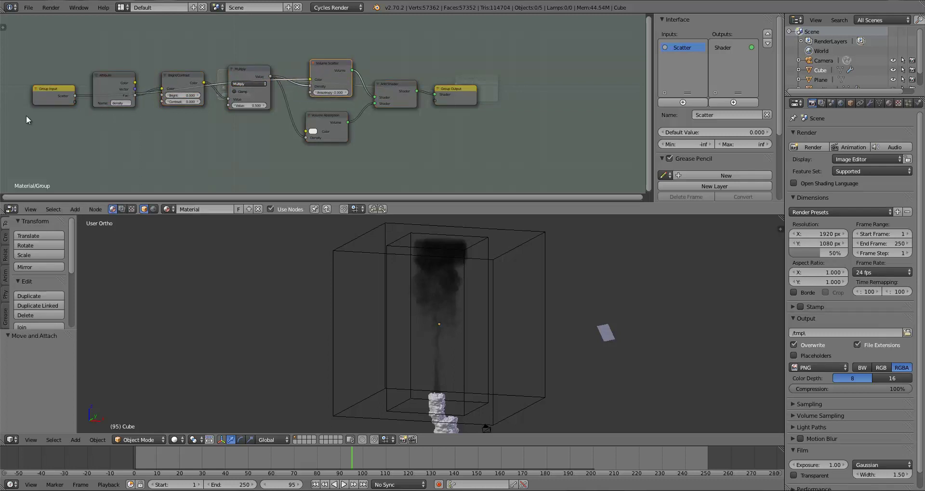
key(Tab)
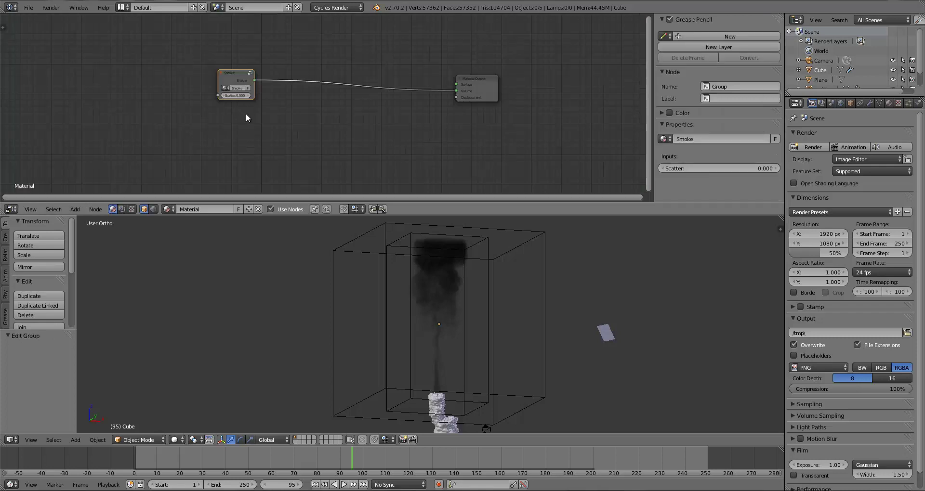
scroll(268, 117, up, 3)
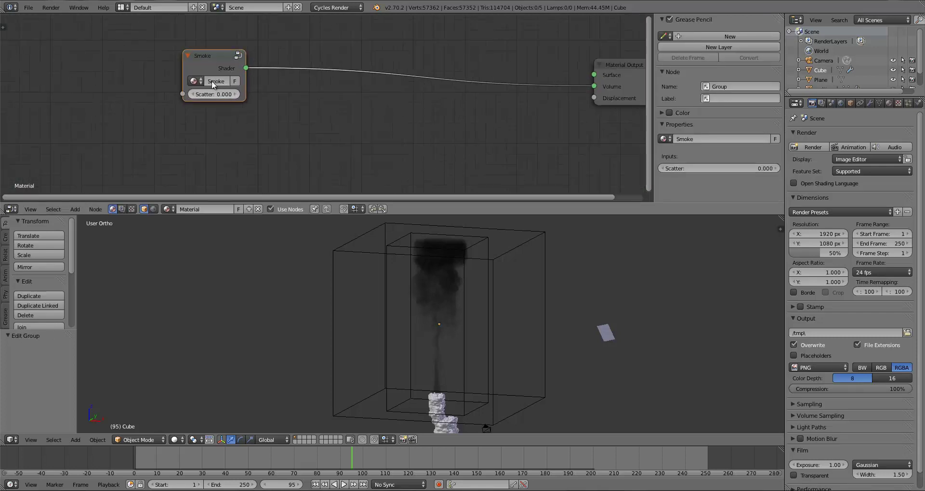
Re-enter the Smoke group and examine the Scatter input's interface settings and the Group Input node's properties.
key(Tab)
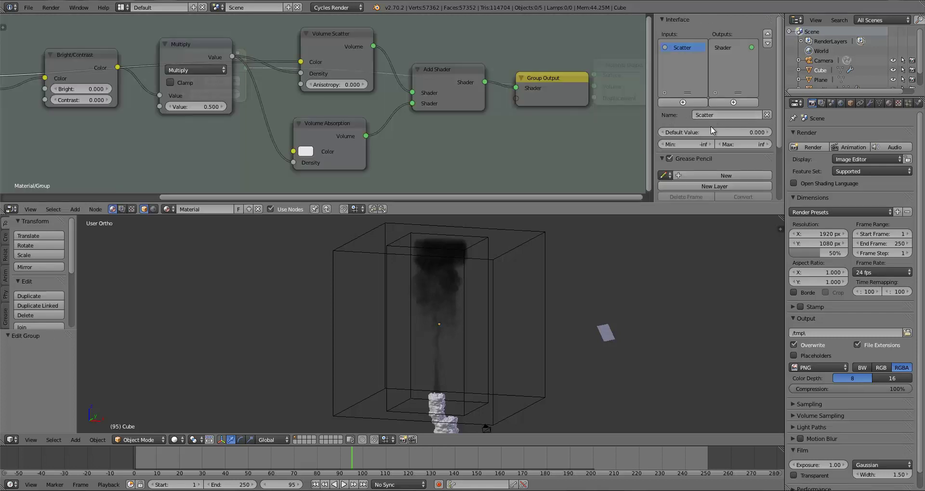
scroll(178, 118, down, 2)
middle_drag(180, 129, 263, 136)
scroll(255, 136, down, 1)
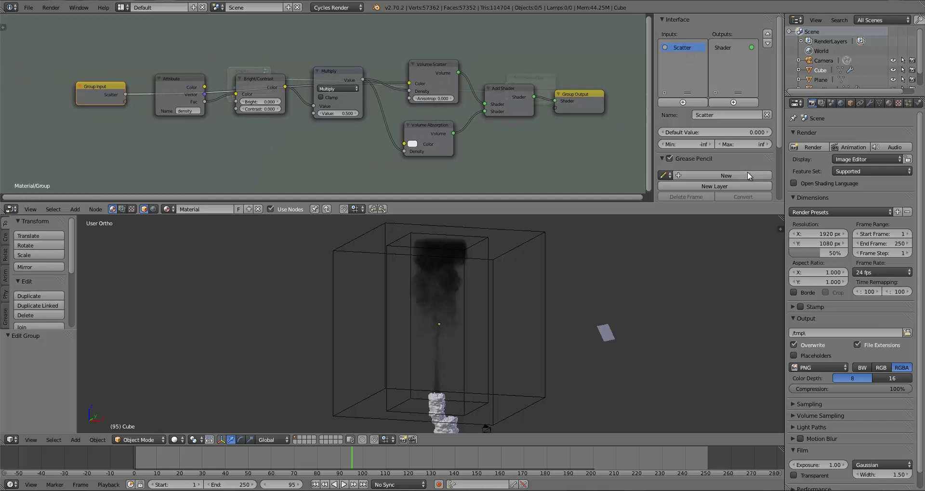
scroll(744, 171, down, 4)
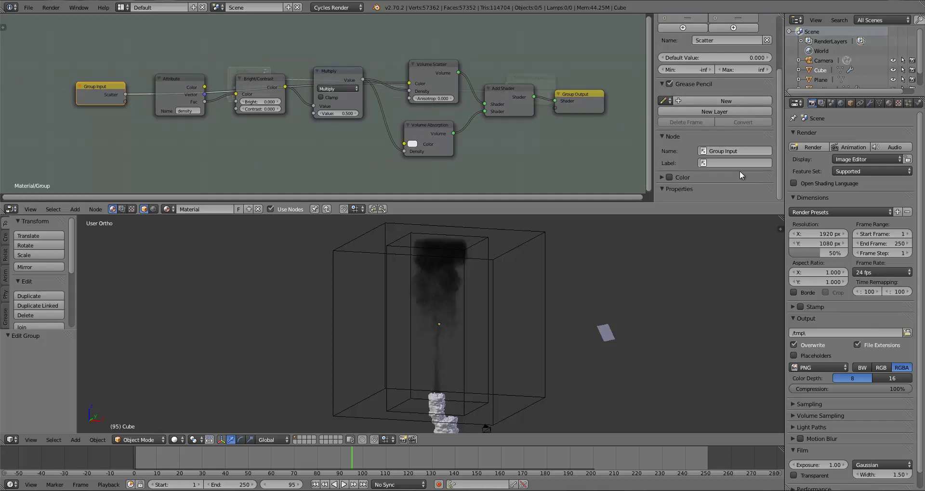
click(668, 177)
click(668, 177)
click(662, 177)
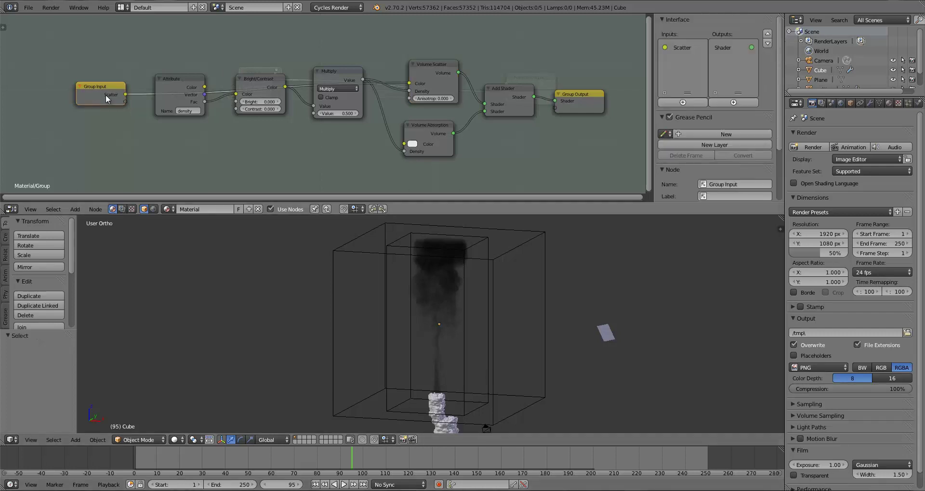
Shift Group Input slightly, disconnect Volume Scatter's Color from it, and remove the Scatter input from the group interface.
drag(102, 91, 105, 81)
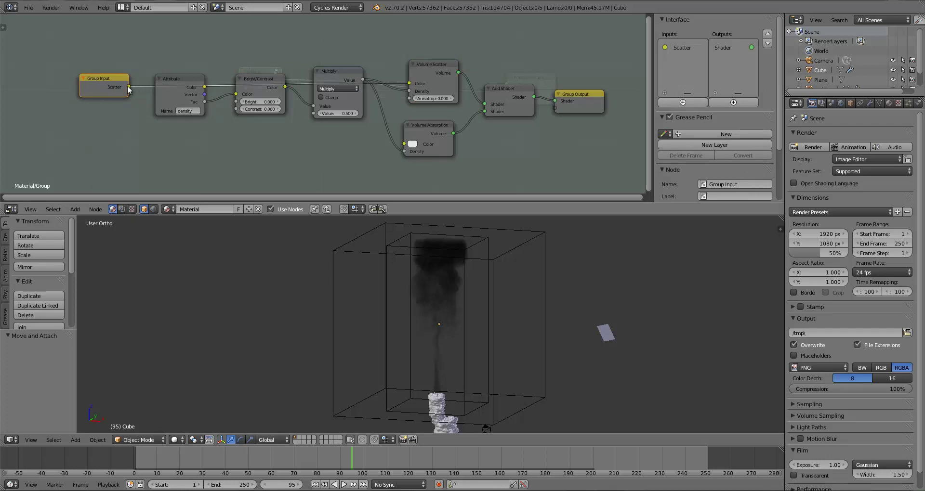
click(128, 88)
drag(142, 88, 145, 88)
drag(406, 82, 166, 100)
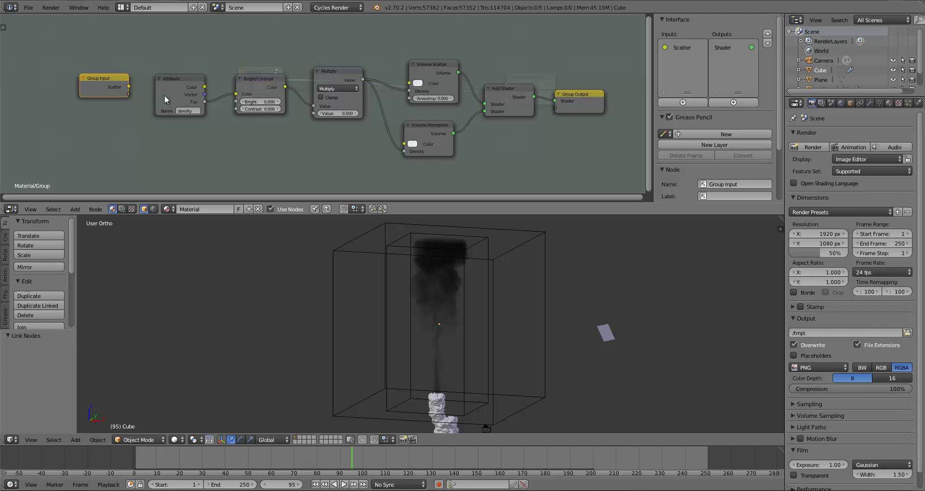
click(691, 58)
click(768, 112)
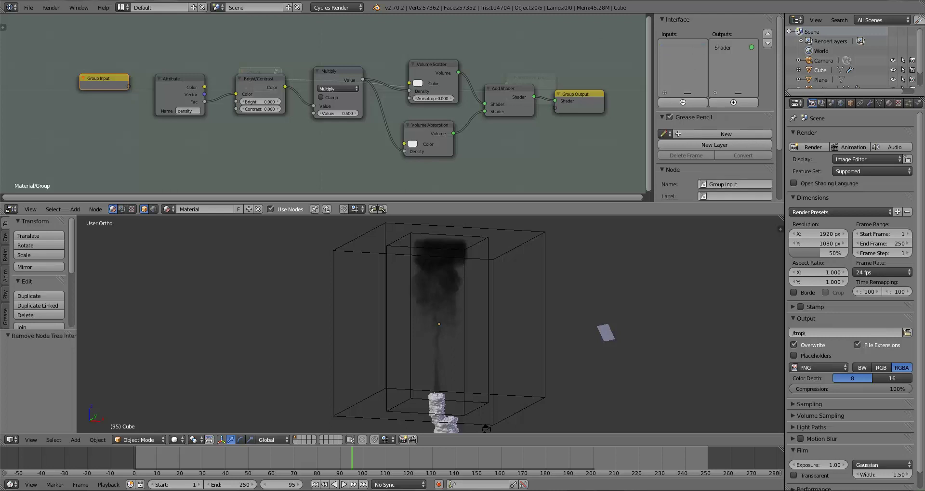
Expose Volume Scatter's Color as a group input by linking it to Group Input, and rename the input Scatter.
click(429, 68)
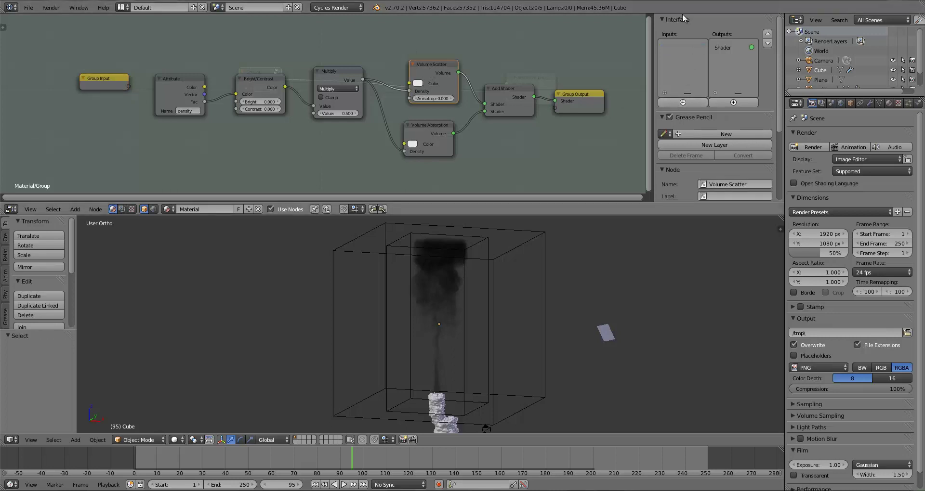
drag(409, 88, 129, 87)
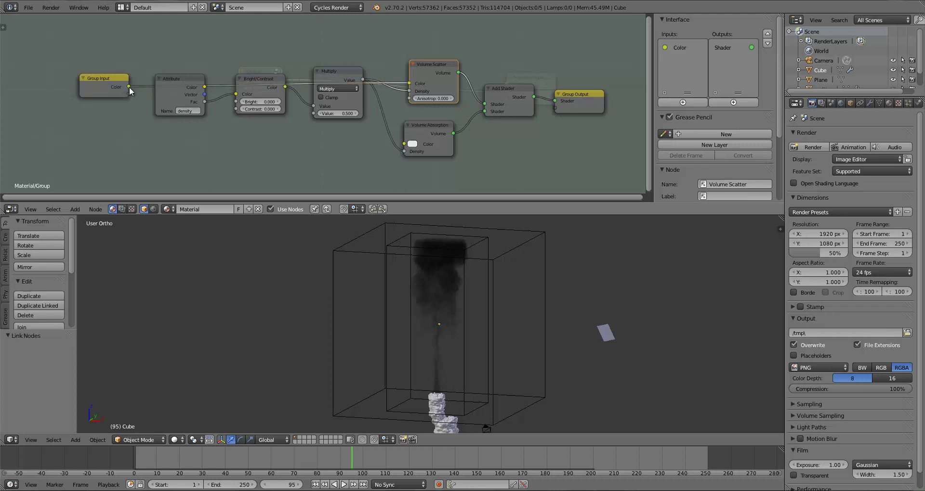
key(Tab)
key(Tab)
double_click(677, 47)
text(atter)
Expose Volume Absorption's Color as a second group input and rename it Absorption.
drag(428, 137, 128, 94)
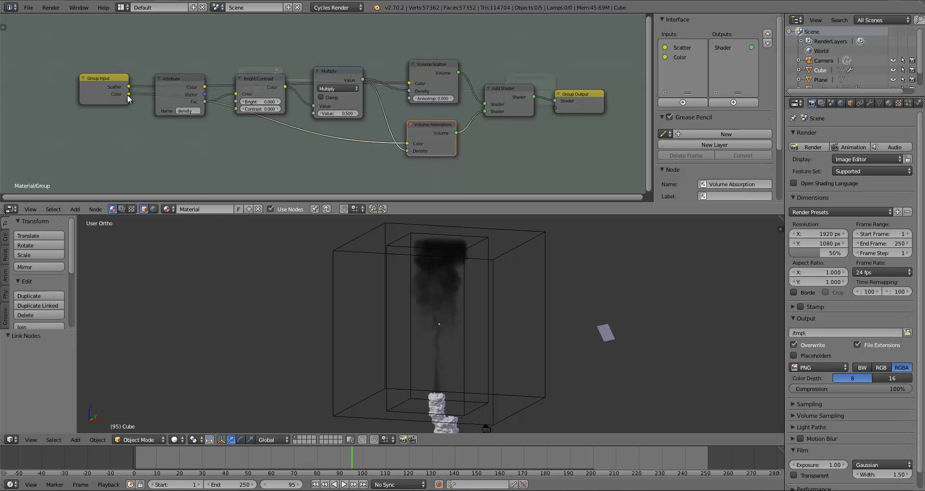
double_click(678, 56)
text(Absorption)
key(Return)
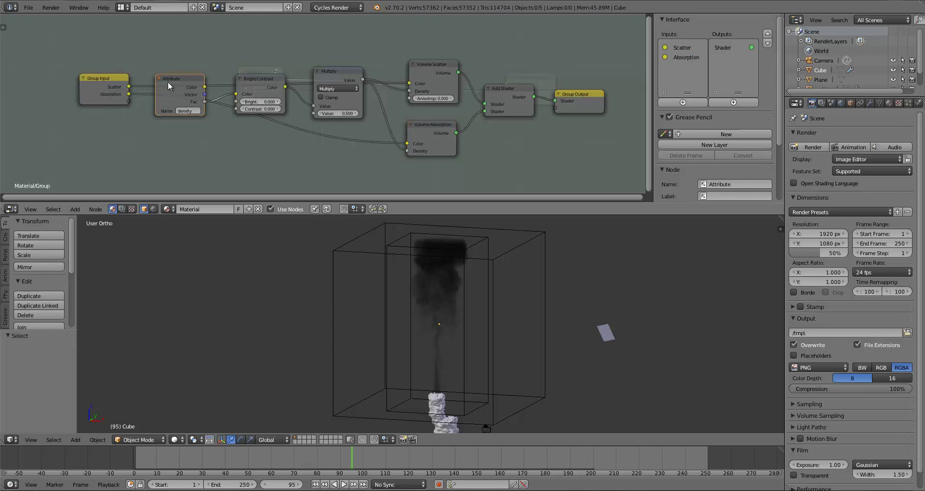
Expose Multiply's second Value as a group input named Density, raising Attribute, Multiply and Bright/Contrast slightly to tidy the layout.
drag(168, 82, 178, 75)
click(333, 71)
drag(334, 71, 338, 64)
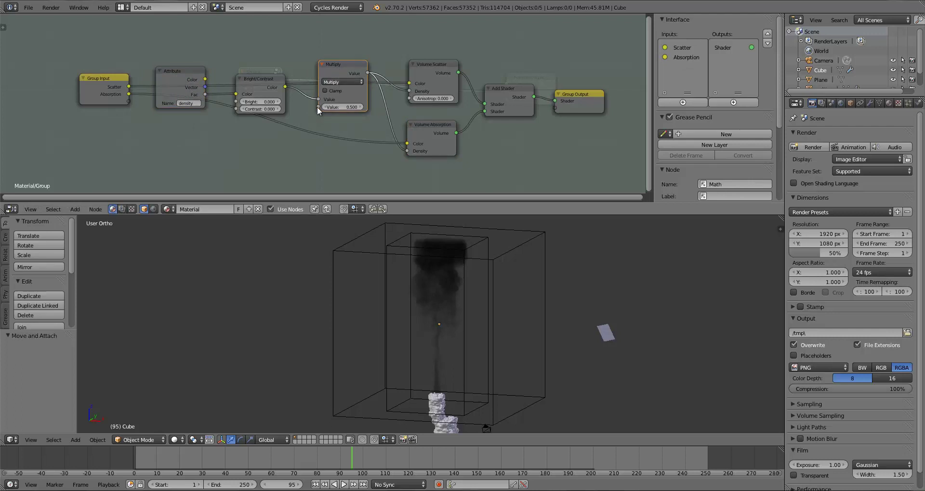
drag(317, 106, 130, 102)
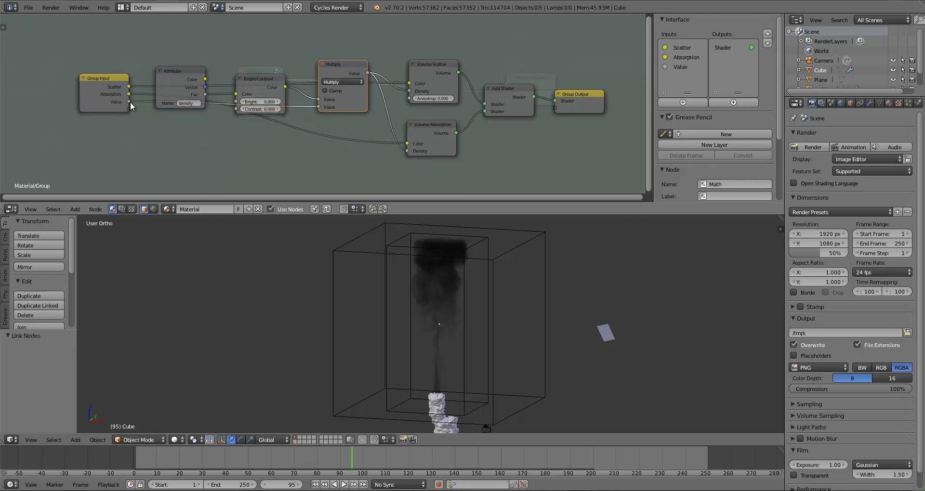
double_click(678, 67)
text(Density)
mouse_move(260, 82)
mouse_down()
mouse_move(267, 59)
mouse_move(266, 77)
mouse_up()
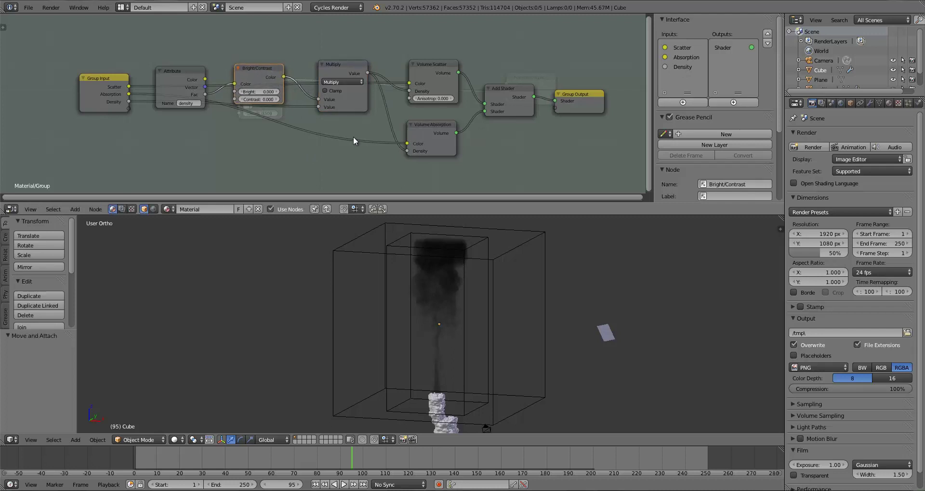
Leave the group, move the Smoke node closer to Material Output, and preview the smoke in Rendered shading.
key(Tab)
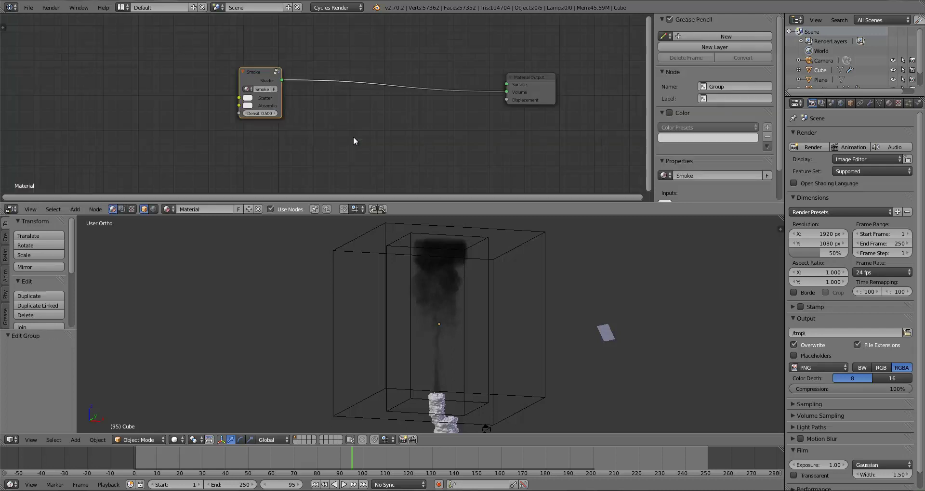
mouse_move(246, 71)
mouse_down()
mouse_move(296, 59)
mouse_move(281, 66)
mouse_up()
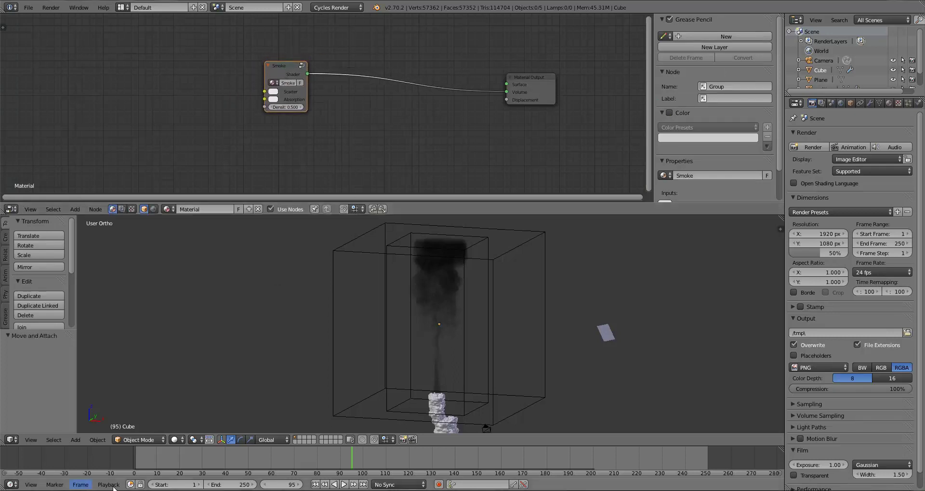
click(183, 440)
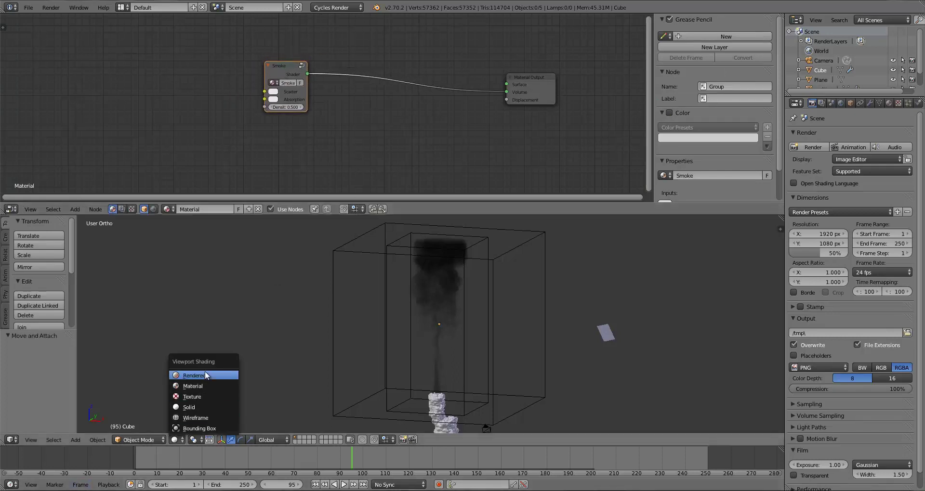
click(205, 375)
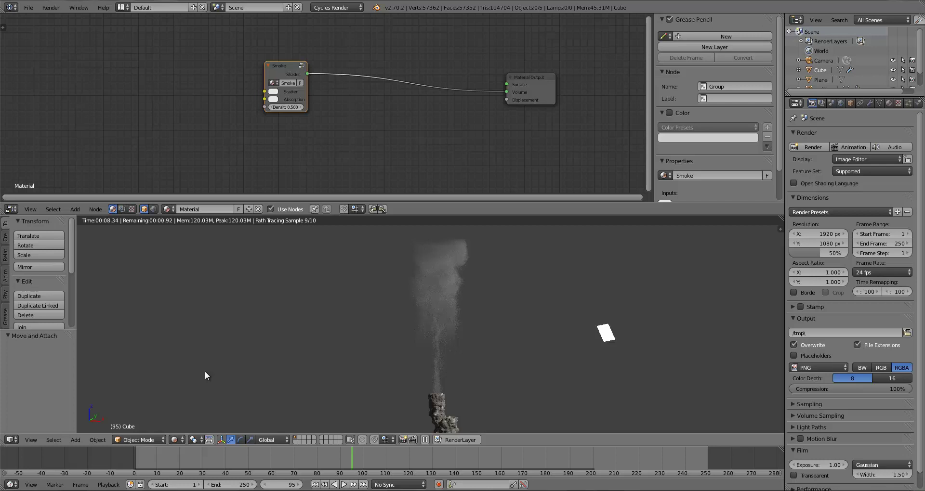
Darken the Smoke node's Scatter color to a neutral grey of about 0.248 in each RGB channel.
click(273, 92)
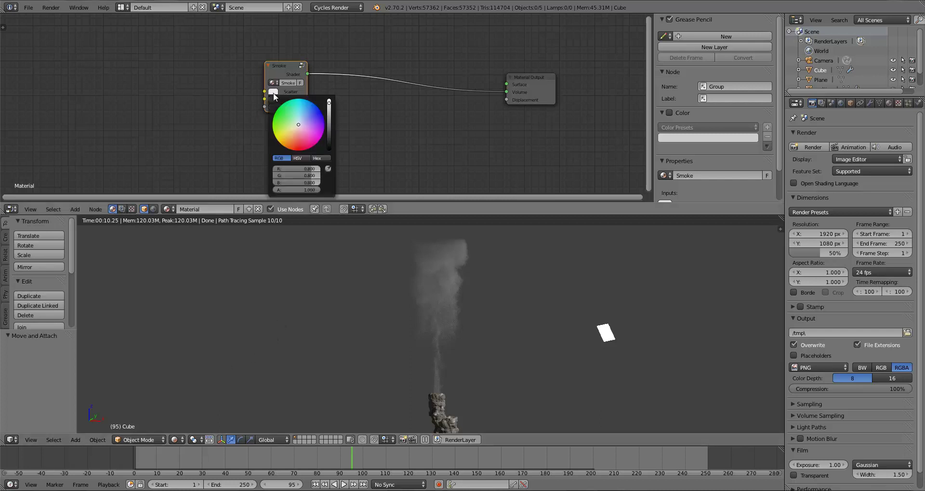
click(329, 122)
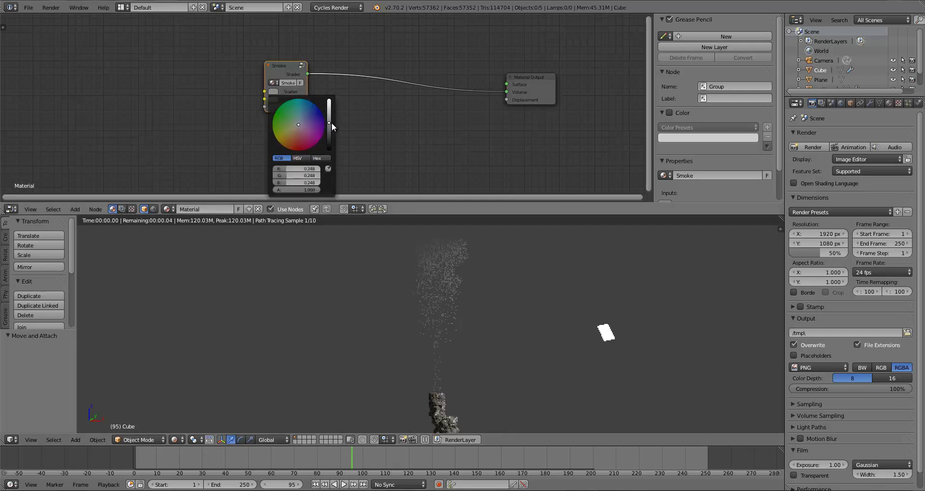
click(330, 124)
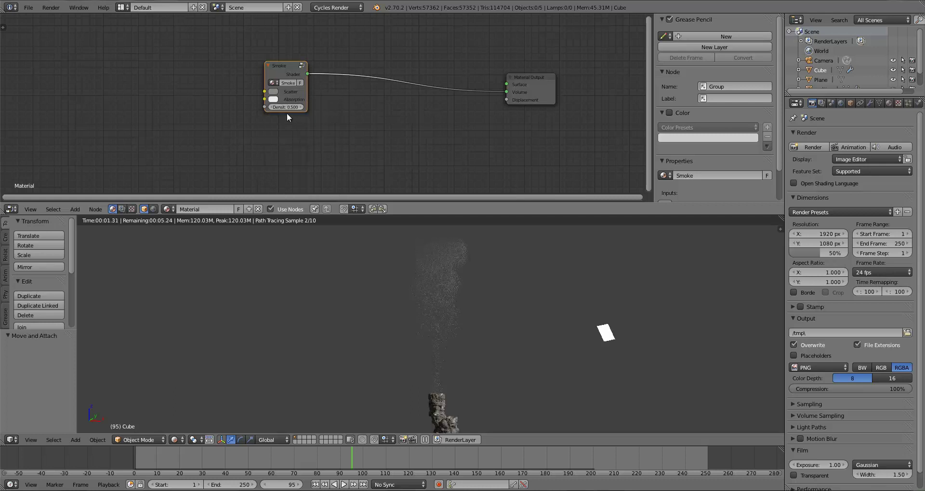
Darken the Smoke node's Absorption color to grey, shift the node slightly and set its Density to 10.
click(274, 100)
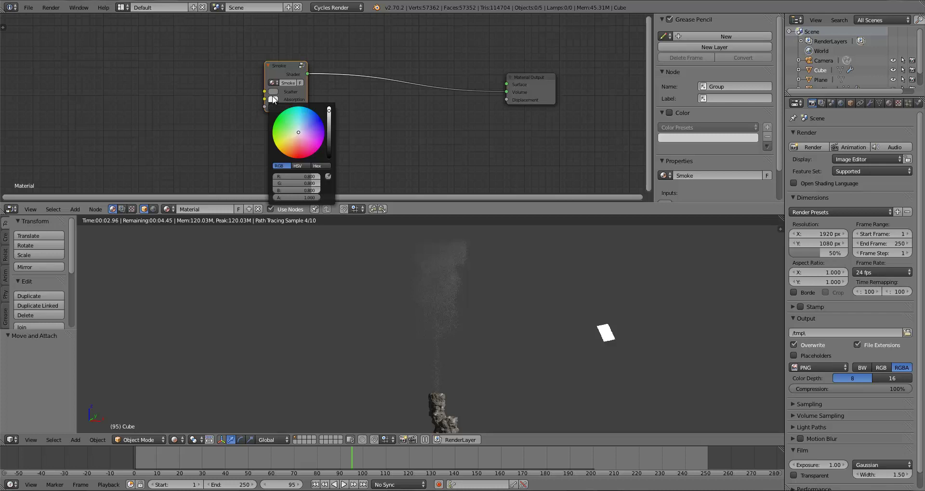
click(331, 132)
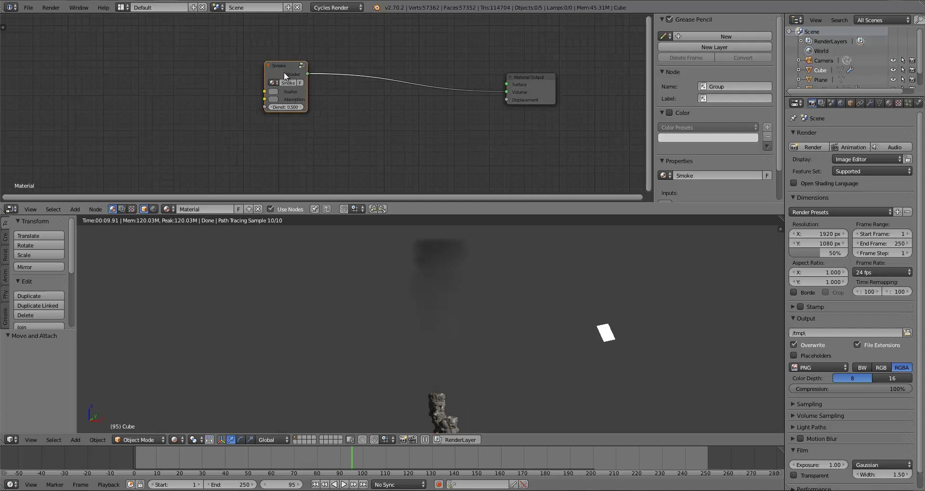
drag(284, 71, 300, 67)
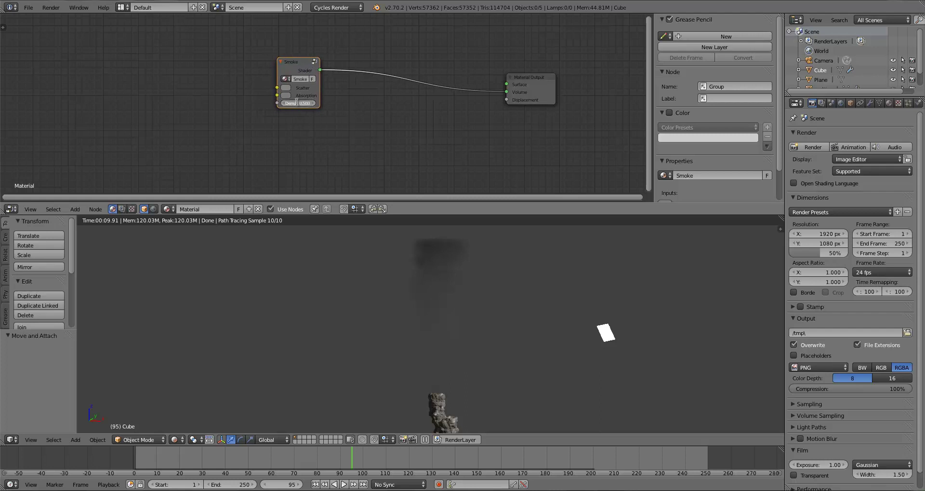
click(297, 104)
key(Return)
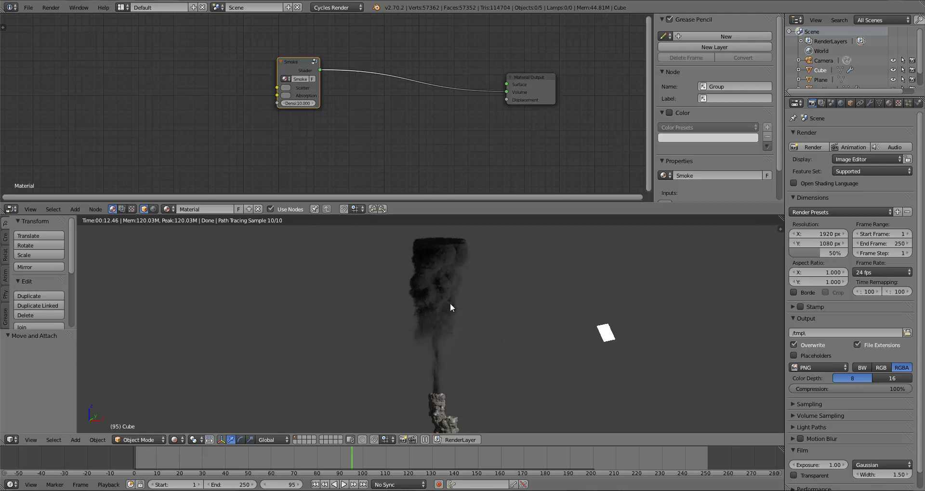
Preview the rendered smoke at frame 175, then return to frame 95.
click(283, 485)
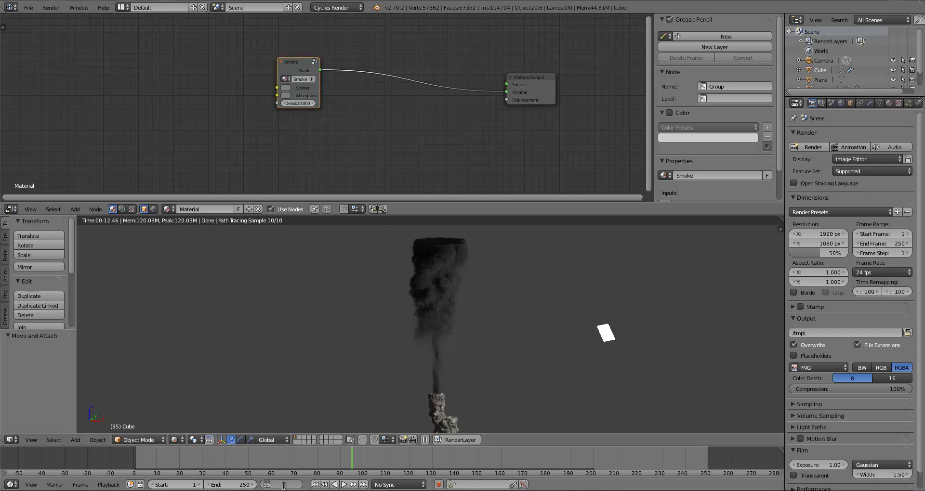
text(175)
key(Return)
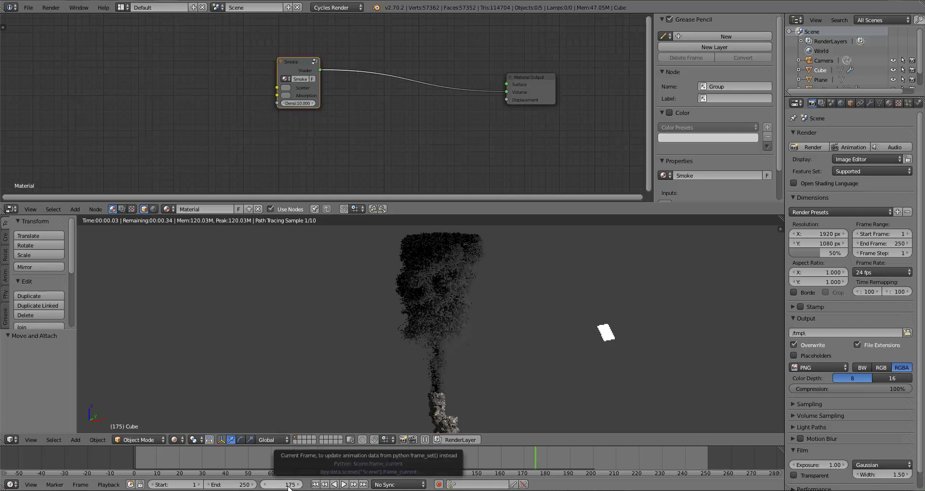
click(288, 485)
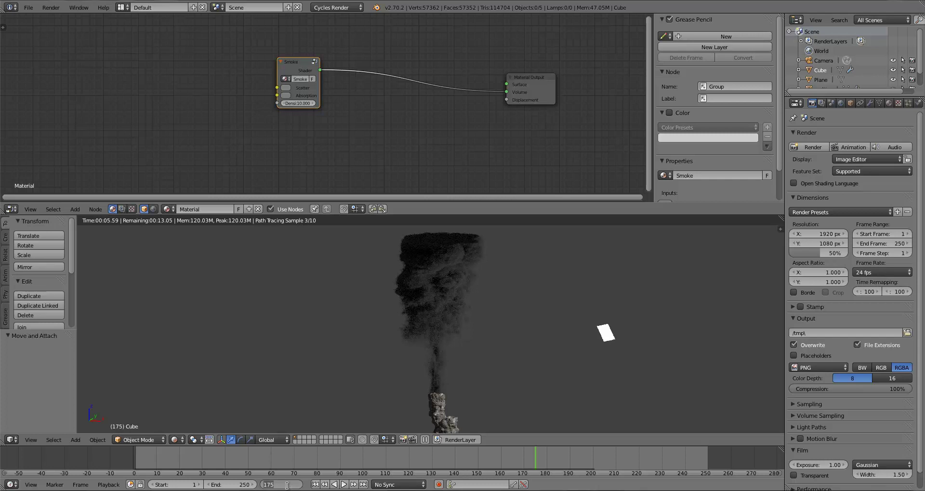
text(95)
key(Return)
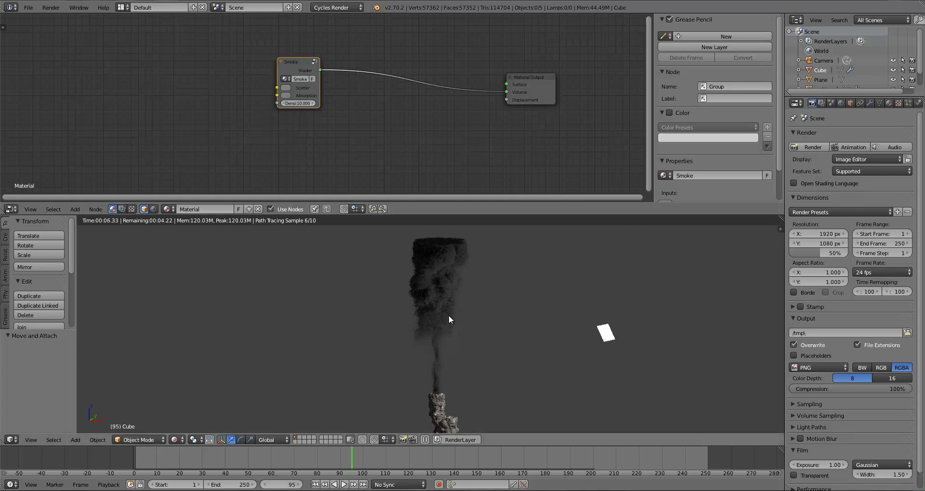
Leave Rendered shading and align the camera to a front view framing the smoke domain and the emitter mesh.
key(shift+z)
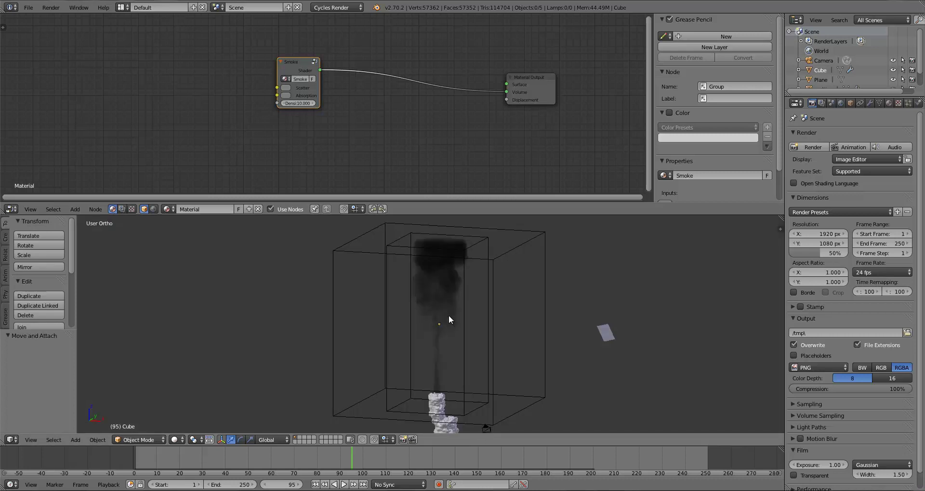
key(KP_1)
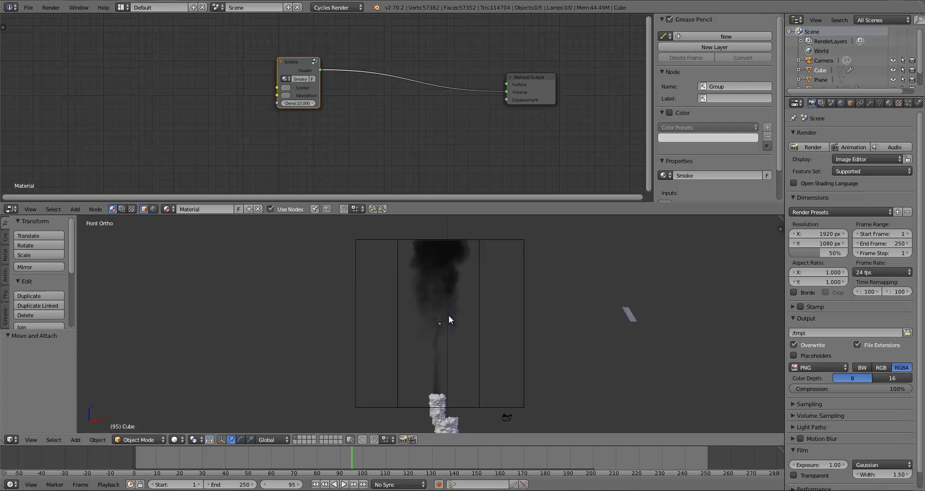
key(a)
key(a)
scroll(465, 324, down, 2)
shift+middle_drag(481, 320, 435, 336)
scroll(465, 352, down, 2)
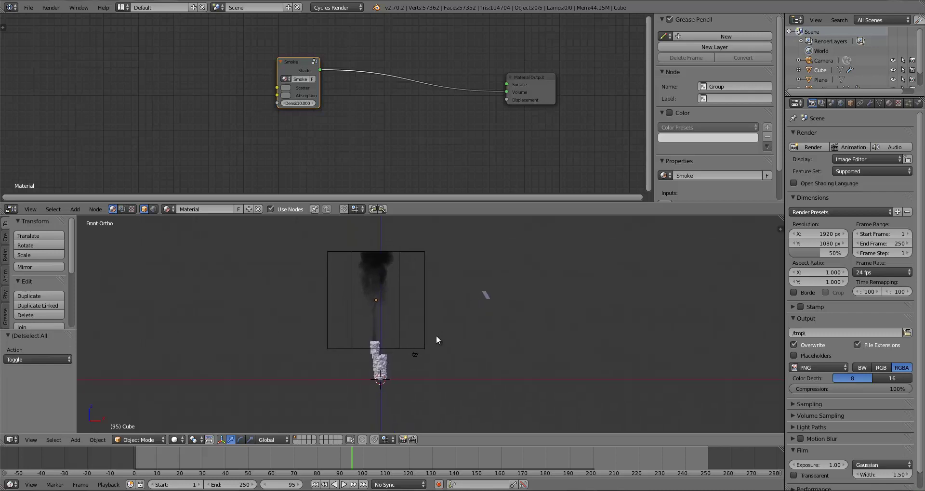
mouse_move(426, 340)
shift+middle_down()
mouse_move(395, 336)
mouse_move(457, 340)
mouse_move(418, 338)
mouse_move(433, 340)
shift+middle_up()
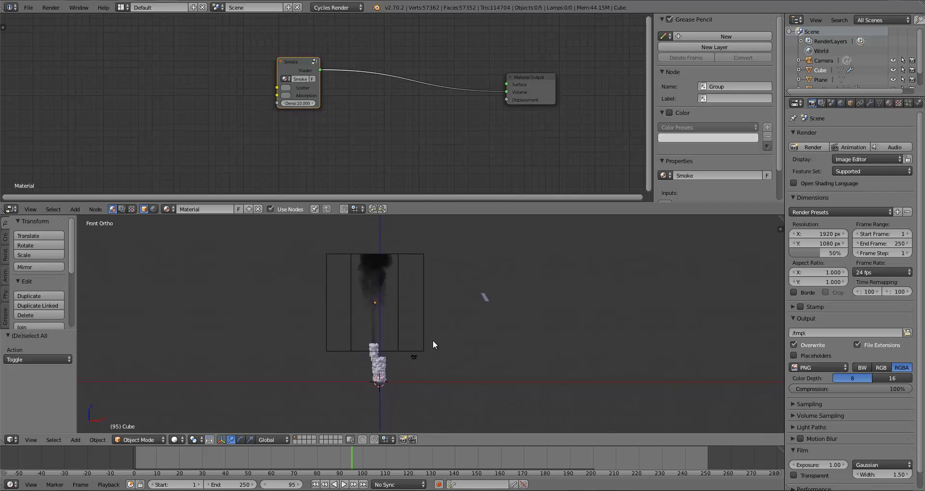
key(ctrl+alt+KP_0)
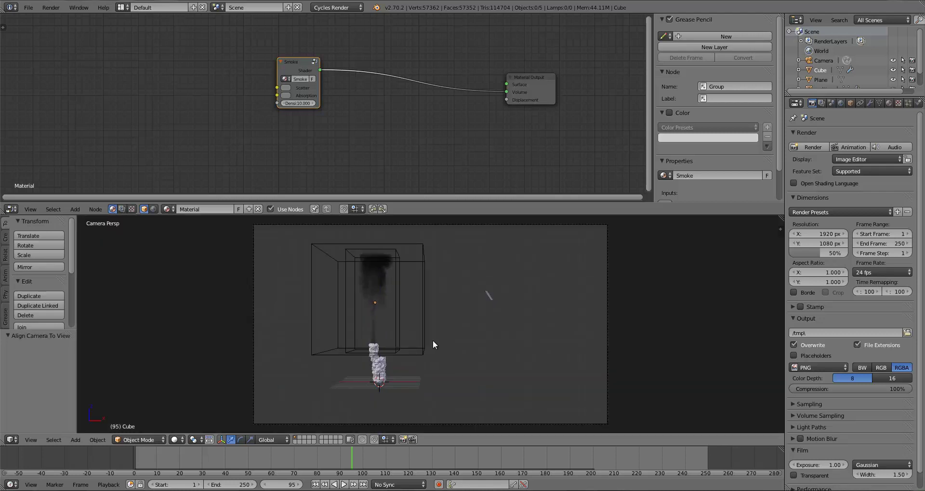
Nudge the camera slightly and dolly it toward the smoke along its local Z by about 22.3 and 12.1 units.
right_click(601, 343)
key(g)
click(579, 376)
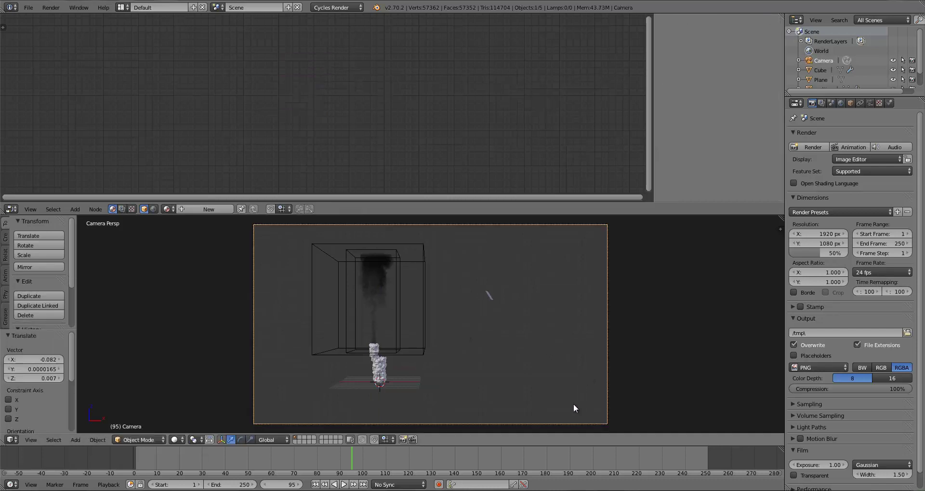
key(g)
key(z)
key(z)
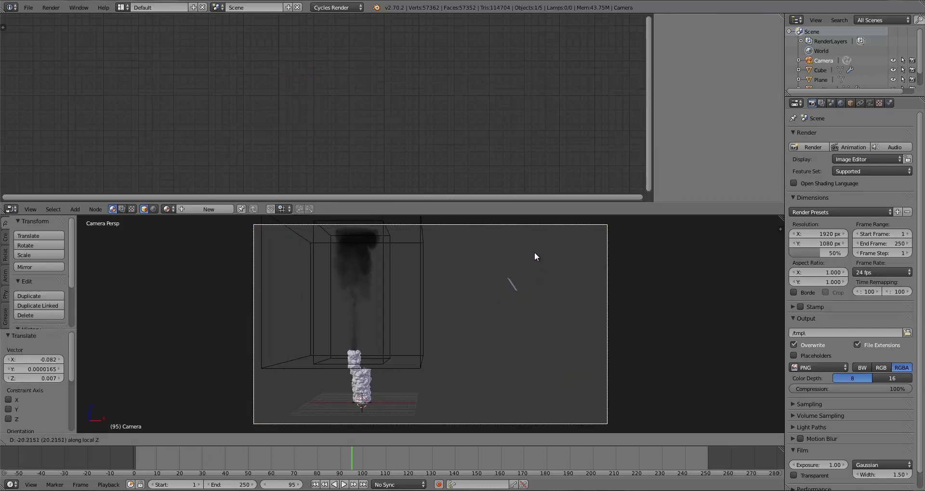
click(524, 334)
key(g)
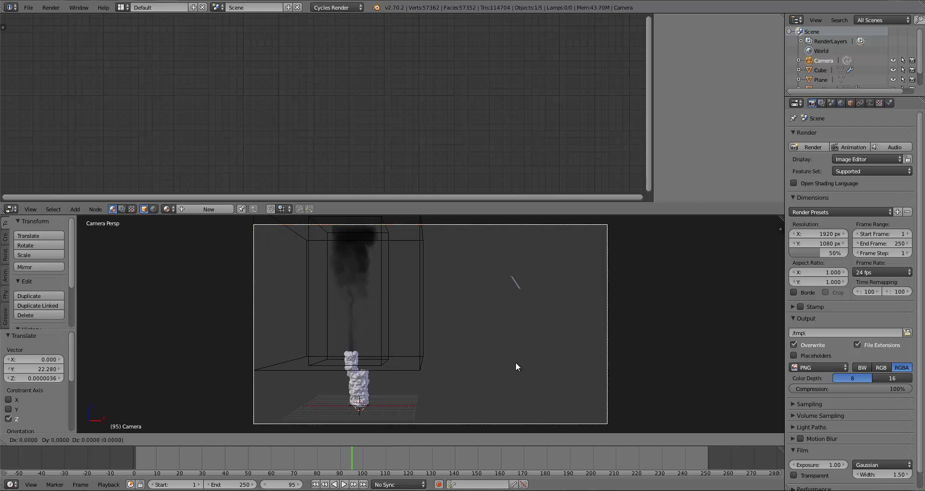
key(z)
key(z)
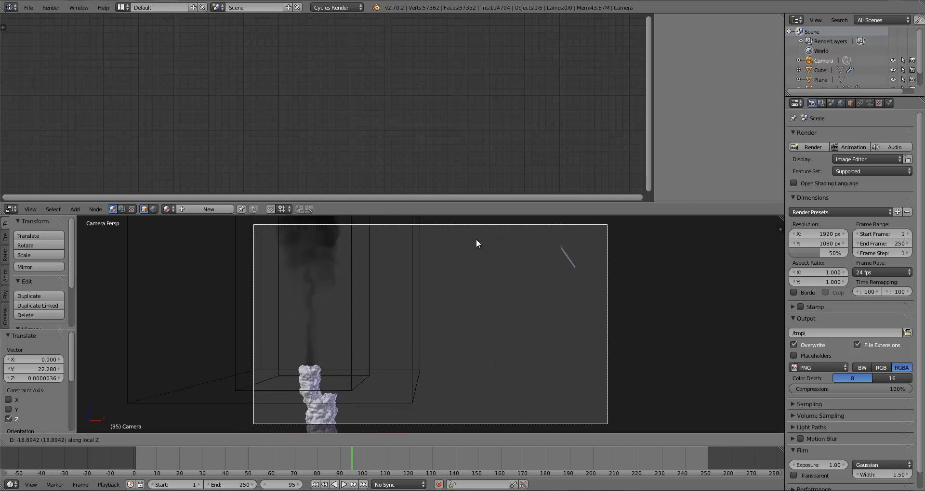
click(601, 332)
Tilt the camera about 3° on its local X and back it away from the smoke about 4.4 units along local Z.
key(r)
key(x)
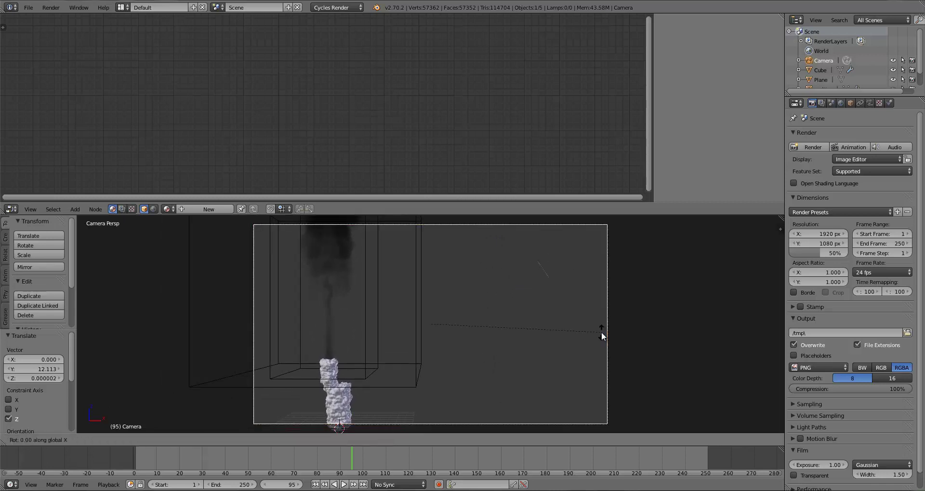
key(x)
click(560, 360)
key(g)
key(z)
key(z)
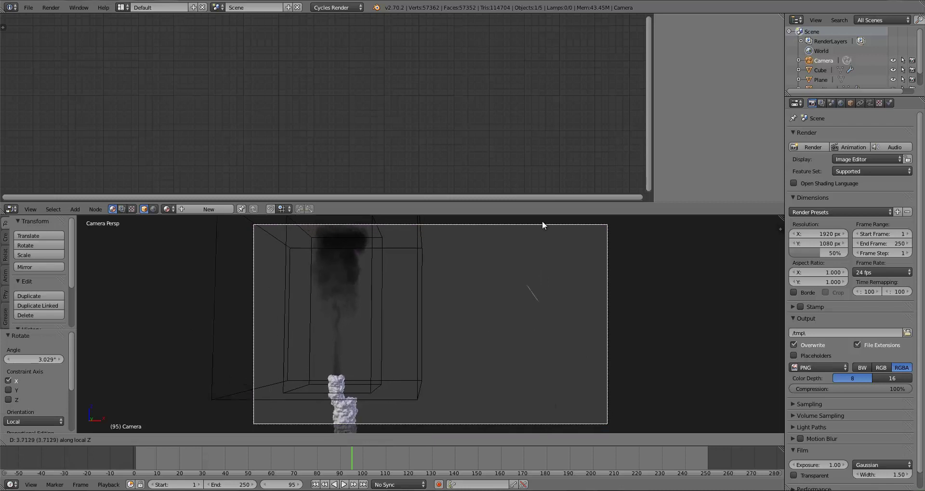
click(552, 286)
Tilt the camera about -2.9° on its local X and dolly it about 3.9 units closer along local Z.
key(r)
key(x)
key(x)
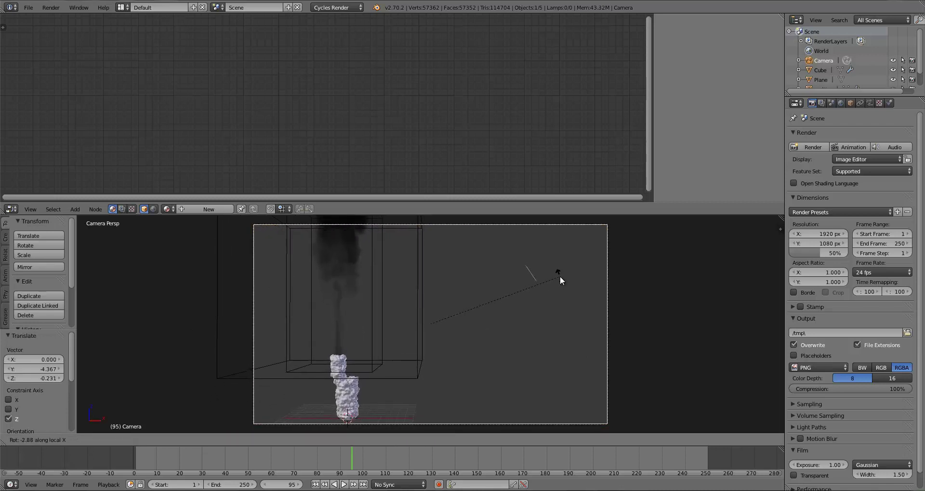
click(560, 276)
key(g)
key(z)
key(z)
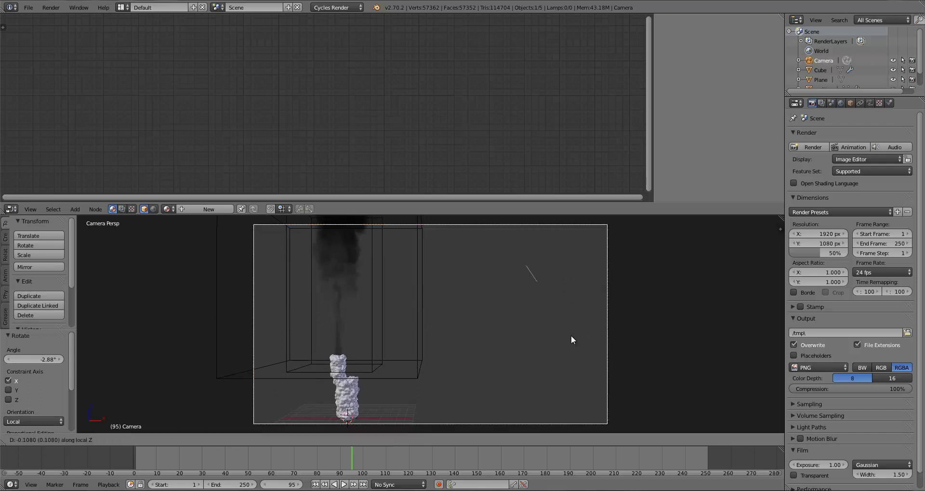
click(544, 285)
Fine-tune the camera by rotating it about 0.54° on local X and -0.24° on global Z, then deselect it.
key(r)
key(x)
key(x)
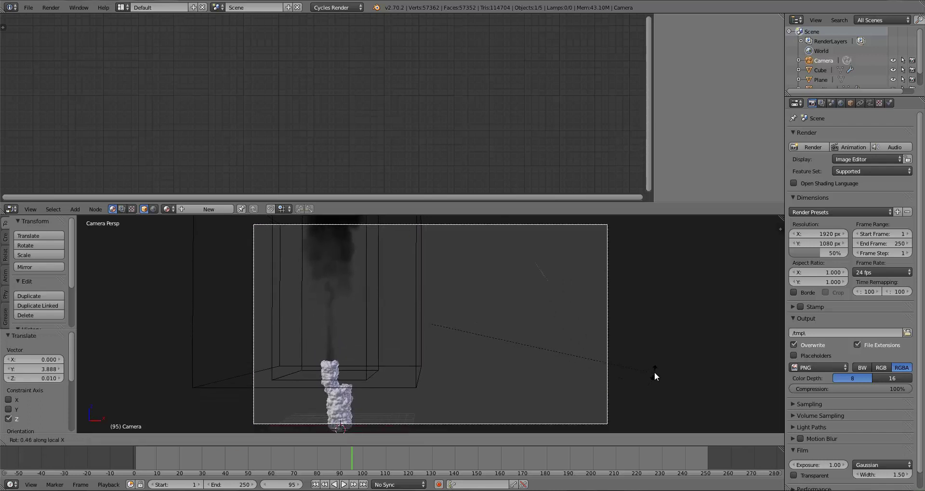
click(650, 374)
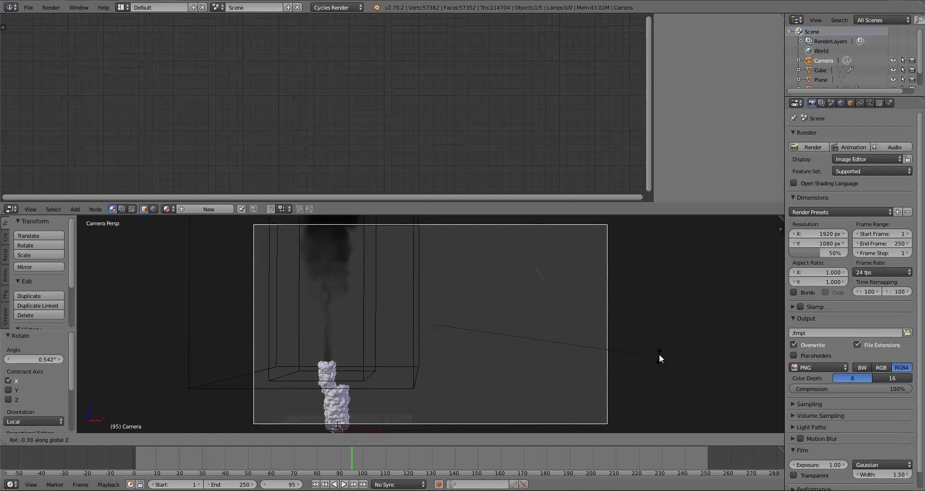
key(r)
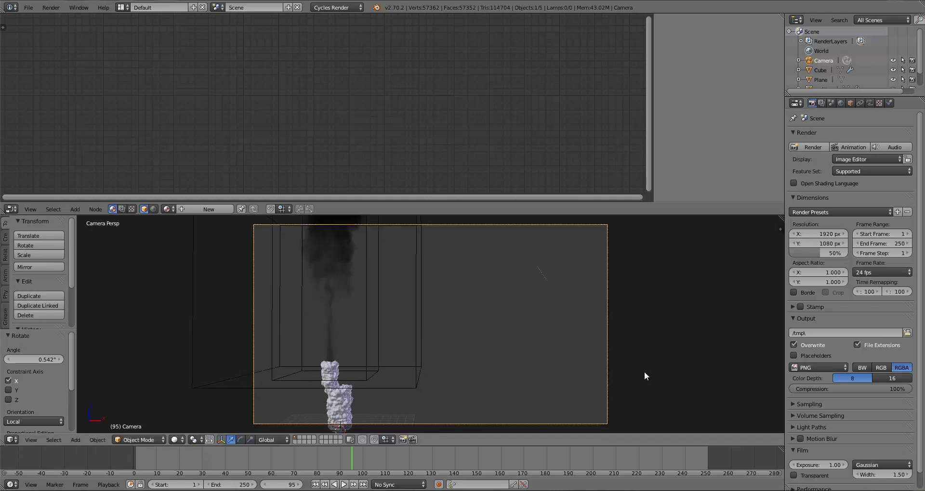
key(z)
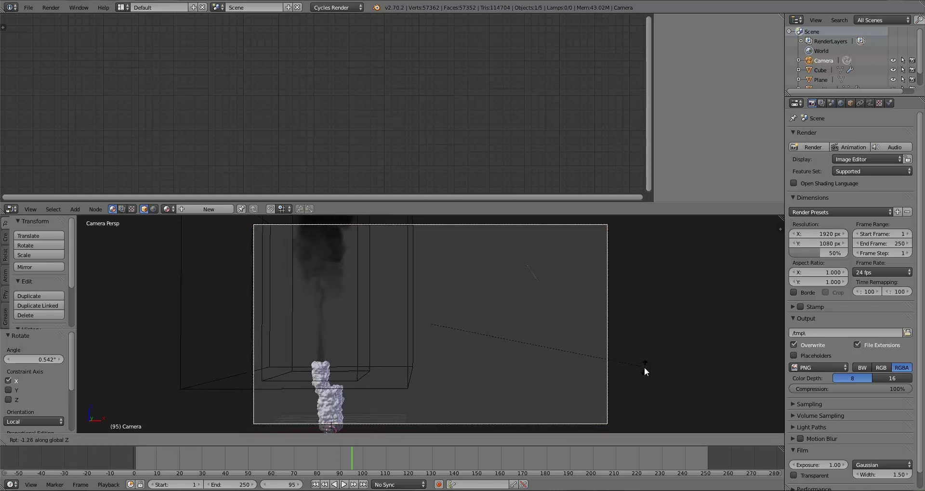
click(642, 370)
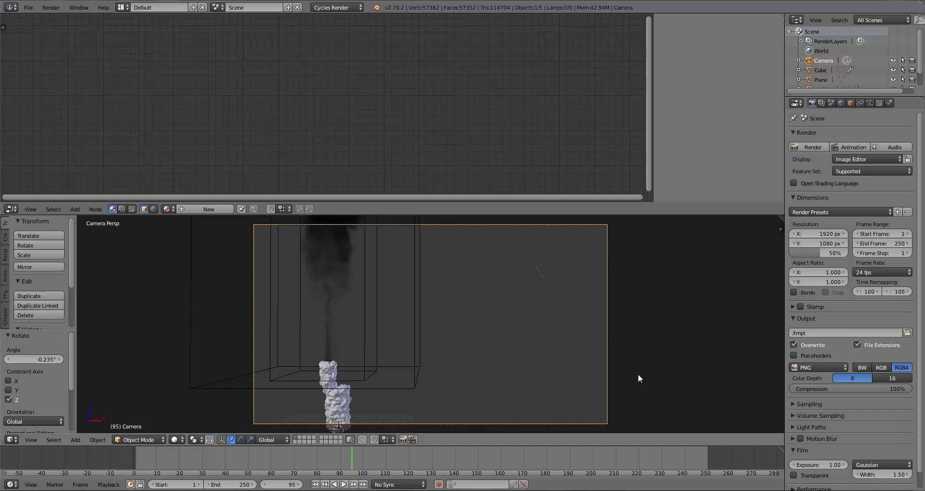
key(a)
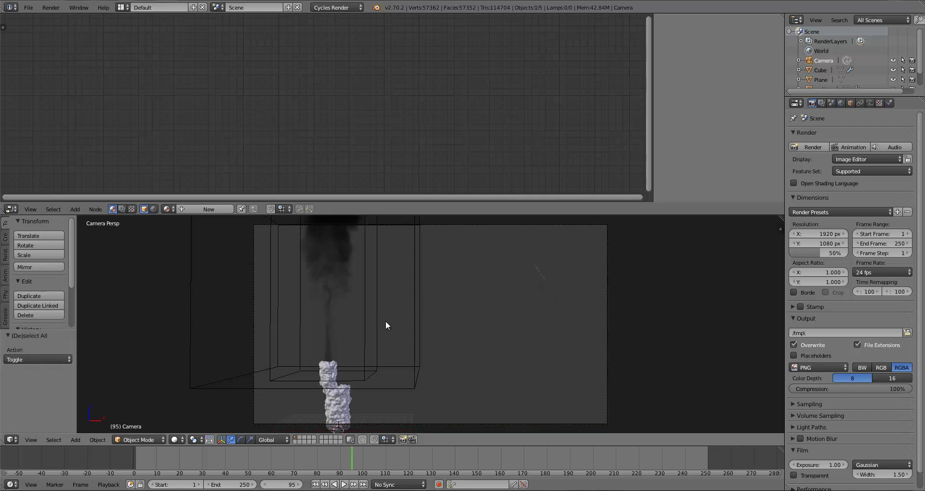
Select the emissive light plane and move it, in top view, to just behind the camera.
right_click(540, 274)
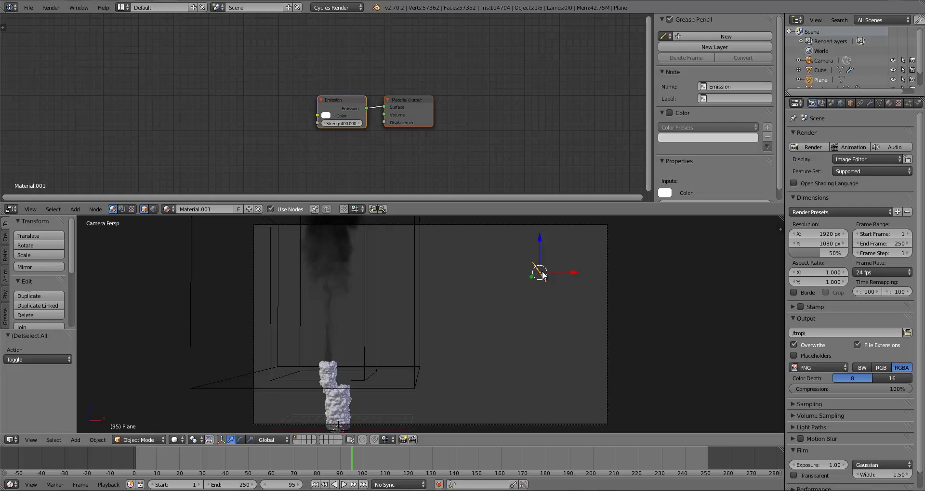
key(KP_7)
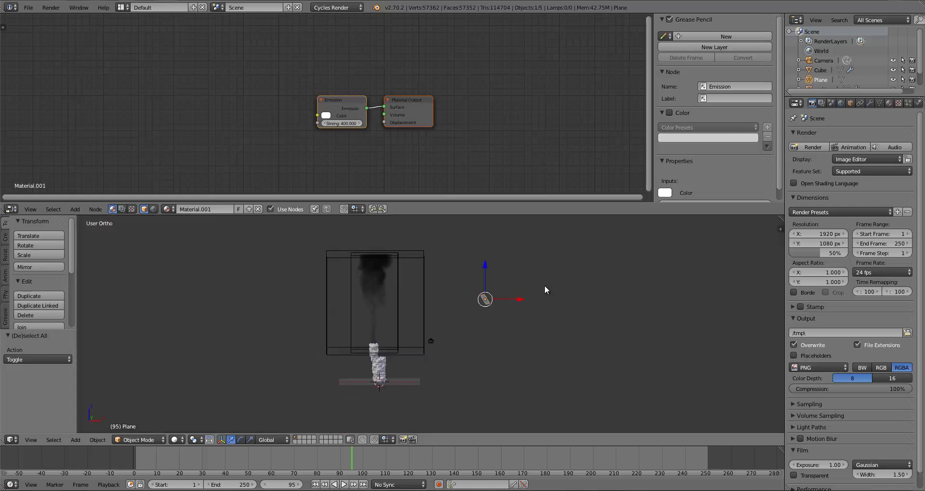
shift+middle_drag(547, 289, 533, 302)
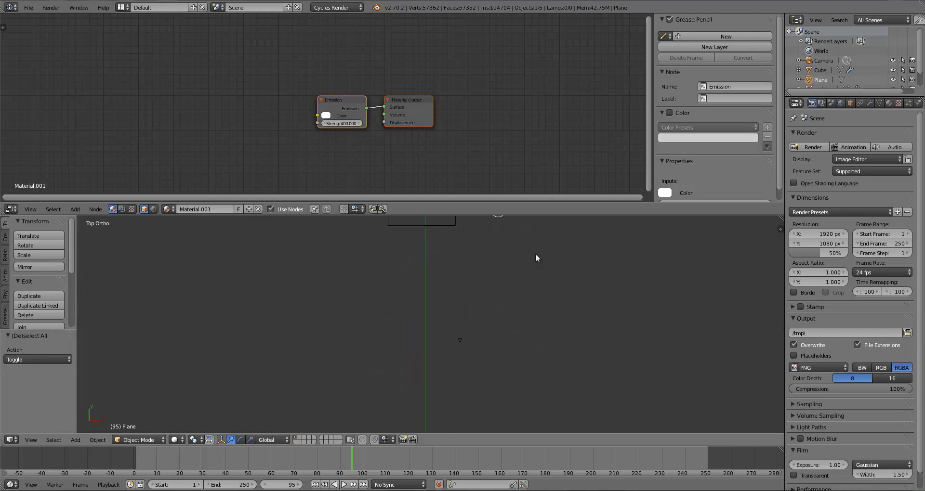
key(g)
click(498, 392)
shift+middle_drag(498, 392, 481, 359)
Clear the light plane's rotation and rotate it 90° around X.
key(alt+r)
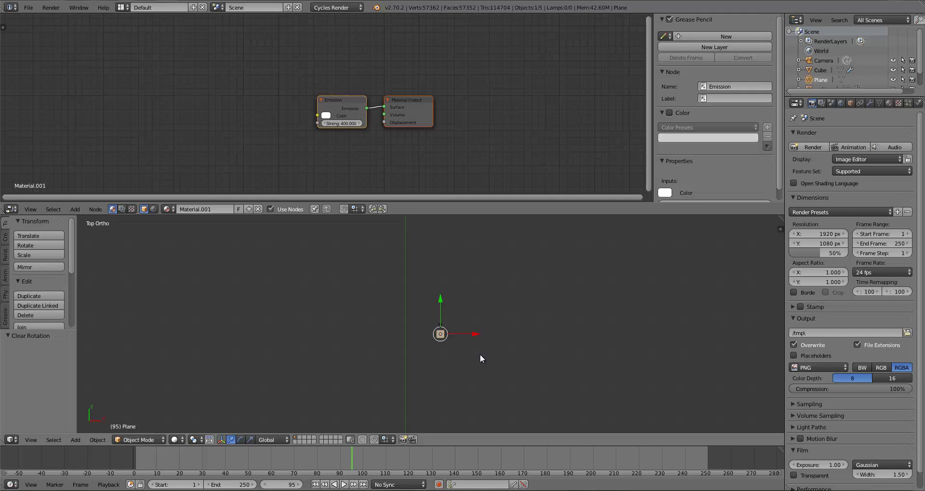
text(rx90)
key(Return)
In the right side view, move the light plane about 1.25 units in Y and -4.57 in Z, close to the camera.
key(KP_3)
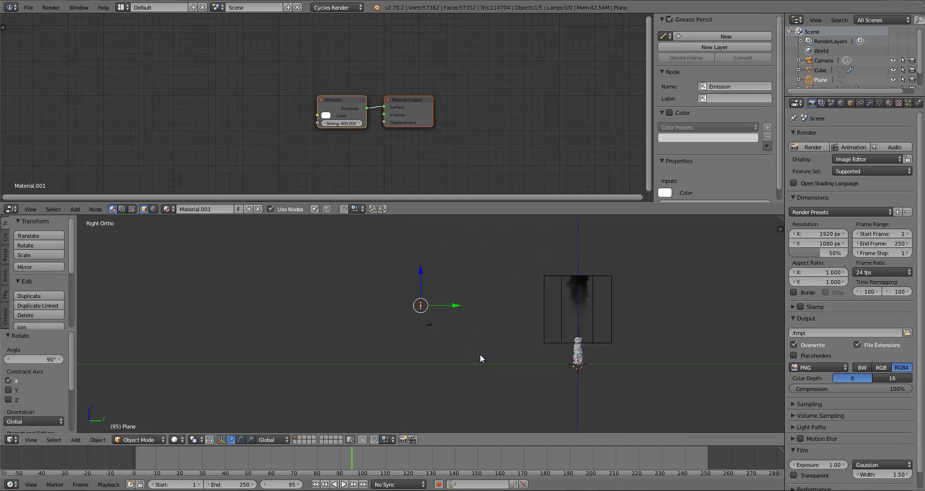
key(g)
click(473, 344)
scroll(471, 328, up, 4)
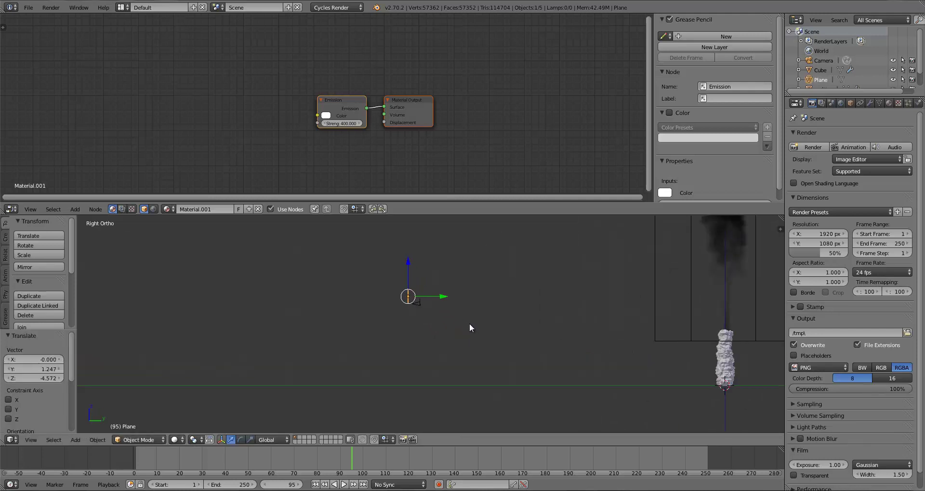
Rotate the light plane about 3.4° in the right side view and move it about 0.53 in Y and 3.41 in Z, above the camera.
shift+middle_drag(471, 328, 419, 343)
key(r)
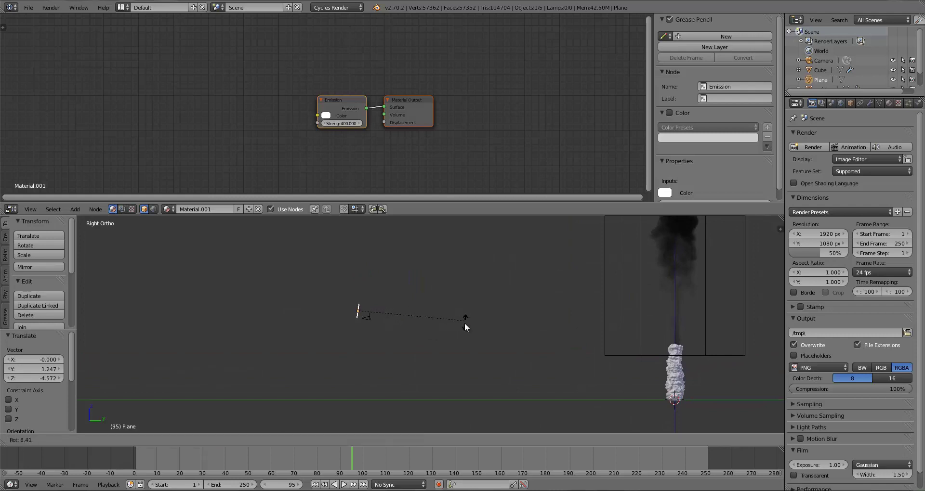
key(Escape)
key(r)
click(463, 314)
key(g)
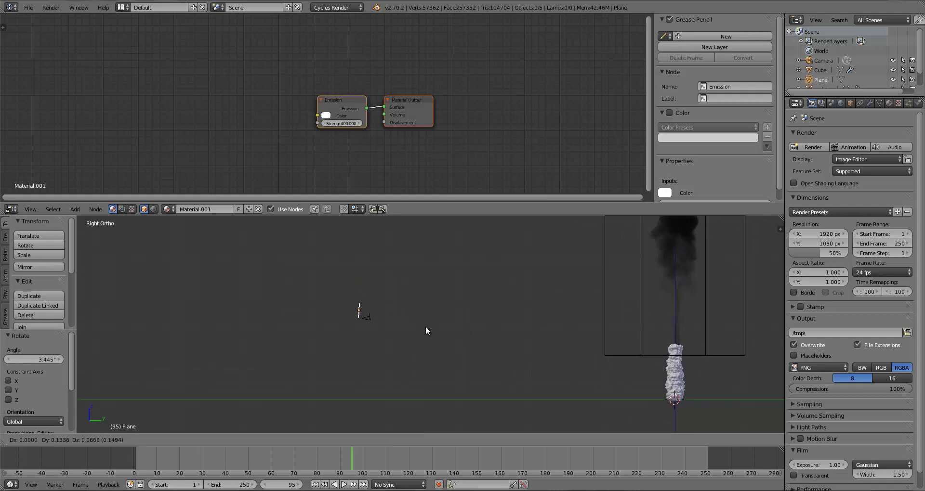
click(426, 309)
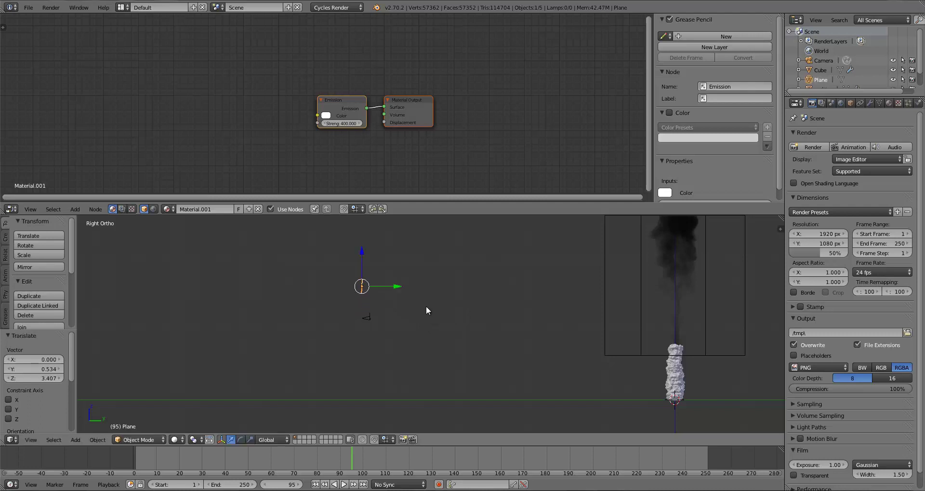
Scale the light plane down to about 0.364 and rotate it about 11.3° towards the smoke.
key(s)
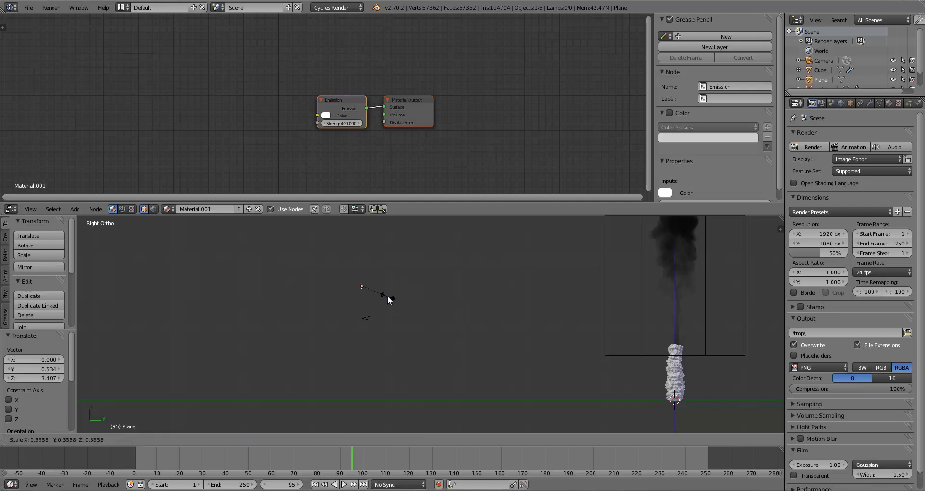
click(389, 301)
key(r)
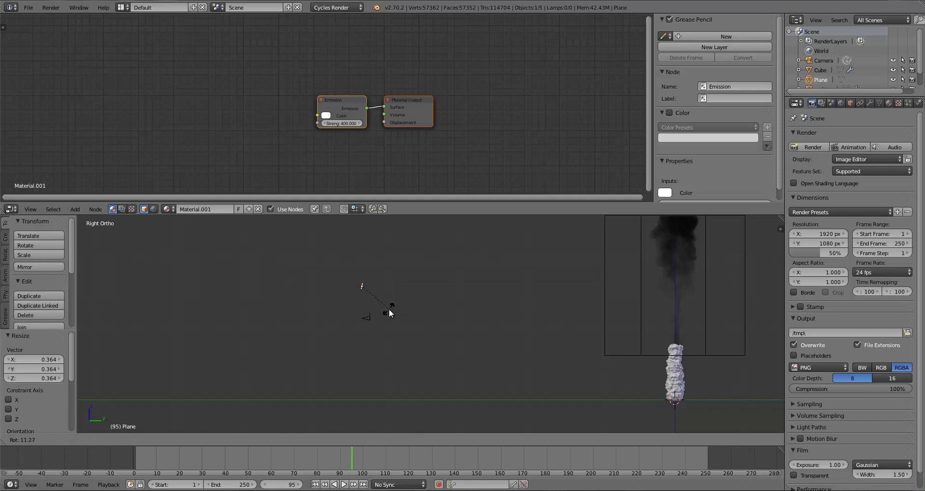
click(390, 313)
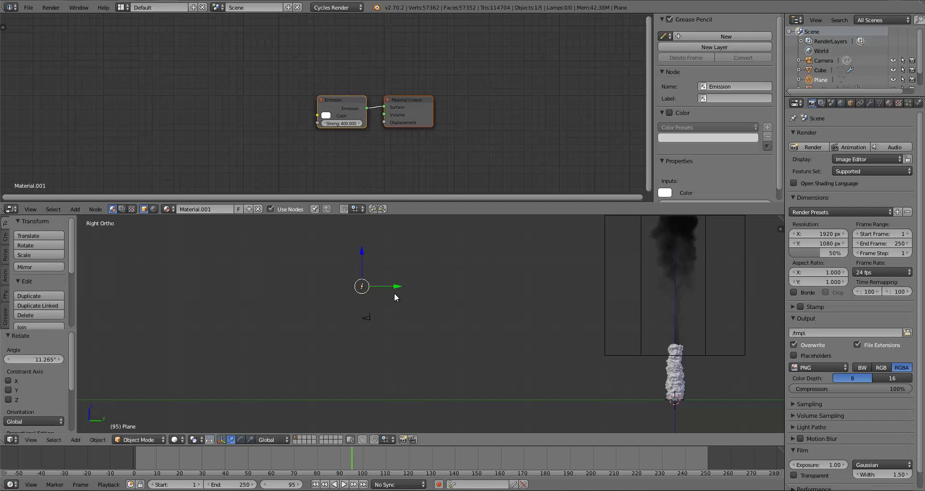
Refine the light plane by rotating it about 3.5°, scaling it up by about 1.18 and rotating it back about 1.9°.
key(r)
click(403, 329)
key(s)
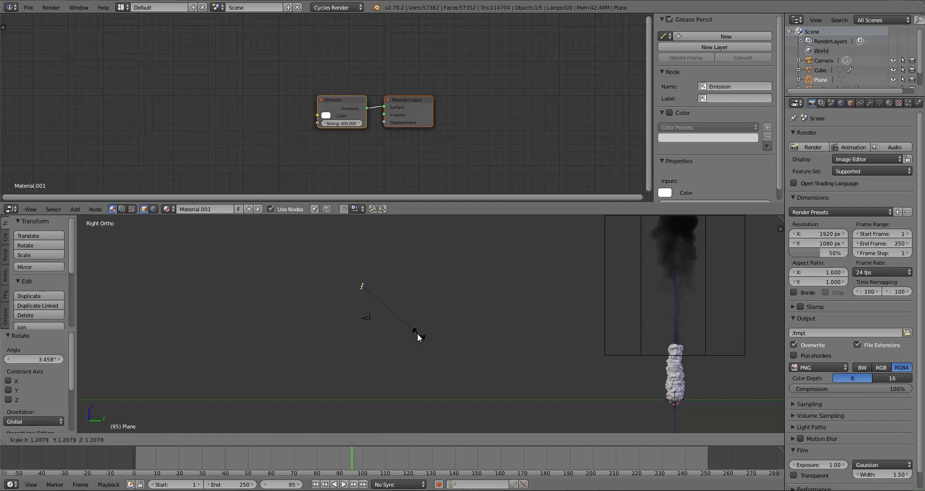
click(418, 335)
key(r)
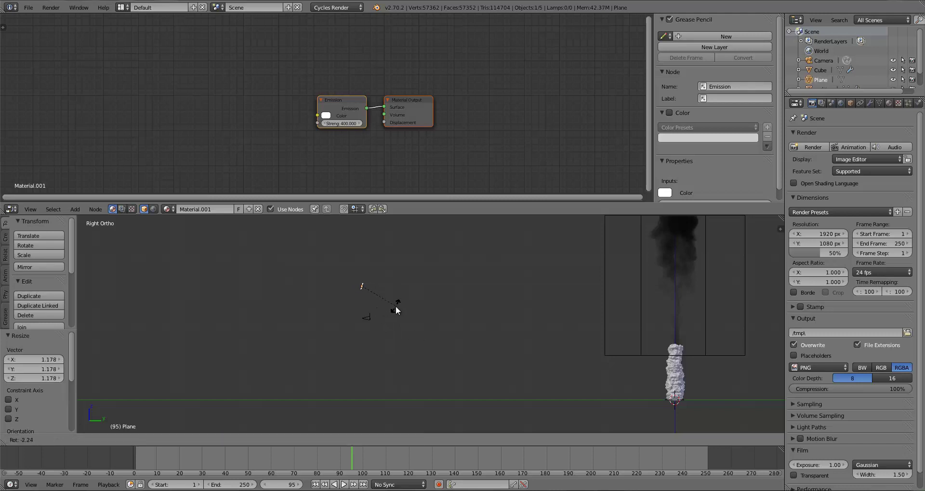
click(397, 311)
Shift the light plane about -0.2 in Y and 0.07 in Z, rotate it about 11°, and turn it back about 5.8°.
key(g)
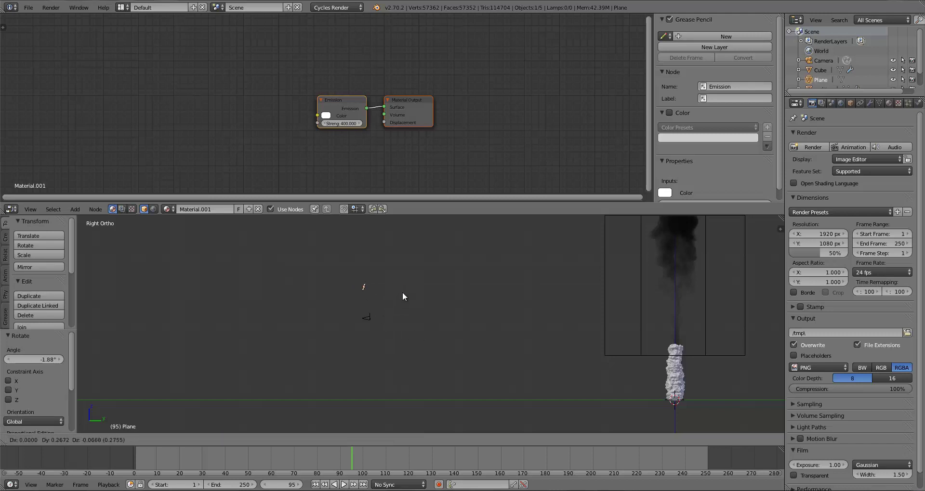
click(399, 297)
key(r)
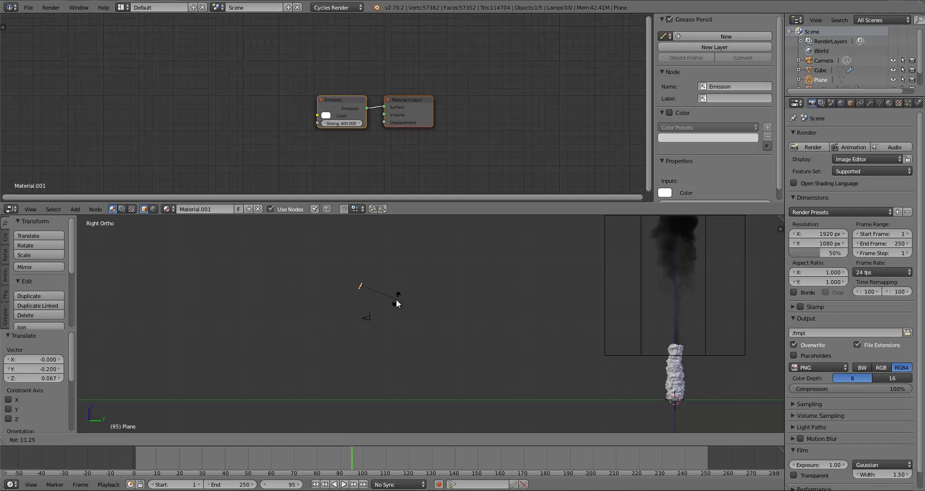
click(396, 304)
key(r)
click(400, 302)
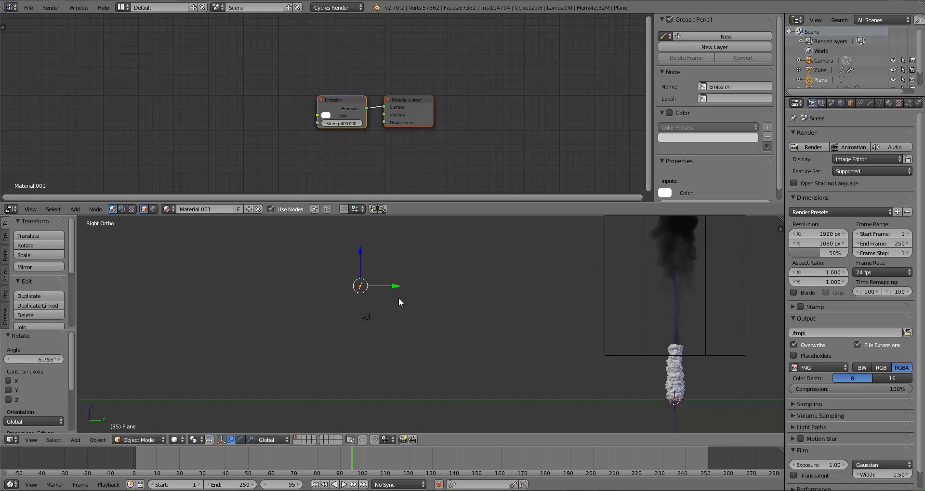
Look through the camera and preview the scene with rendered viewport shading.
key(KP_0)
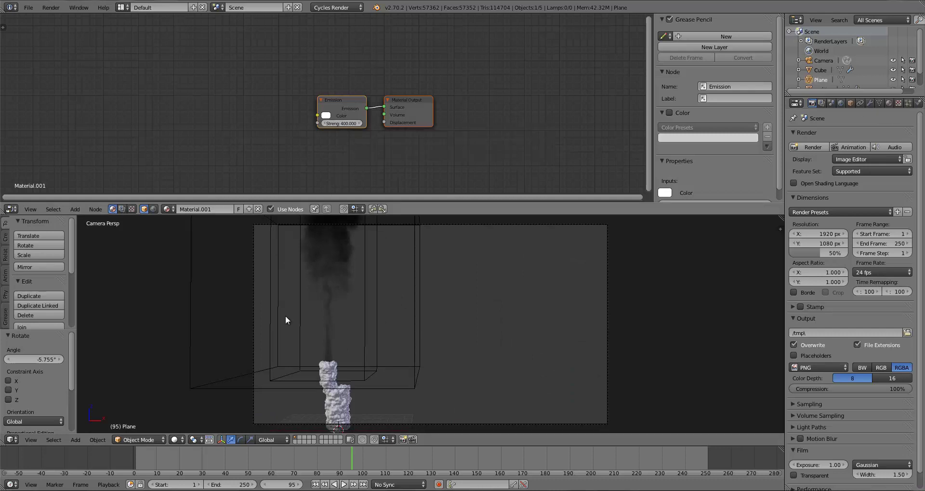
click(175, 440)
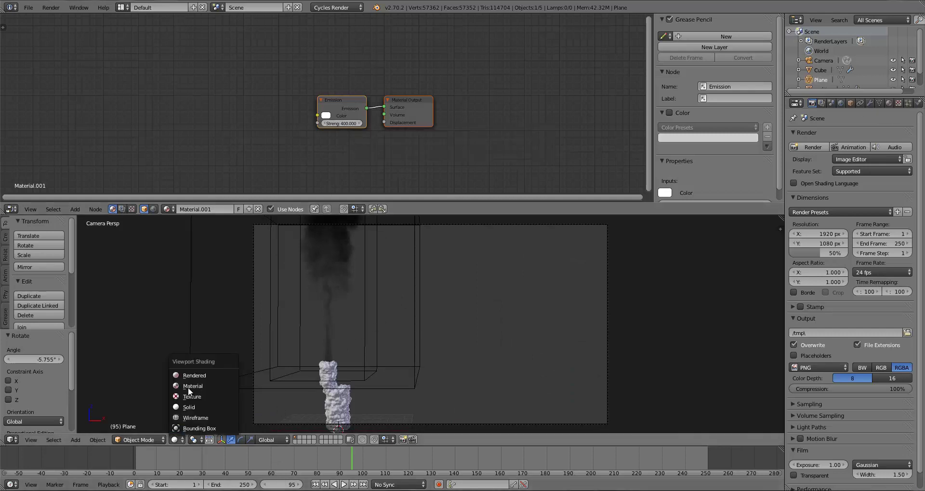
click(188, 375)
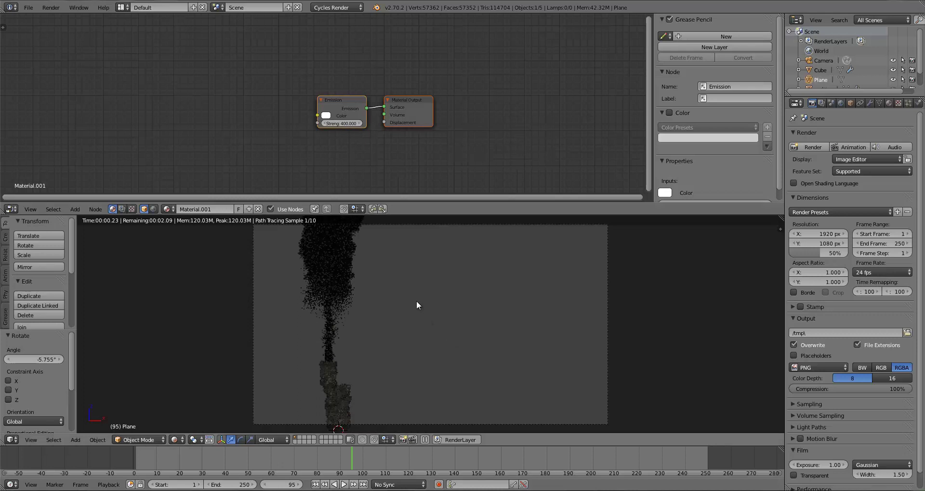
Raise the light plane's emission strength to 4000 and, after checking the preview, to 6000.
click(342, 122)
text(4)
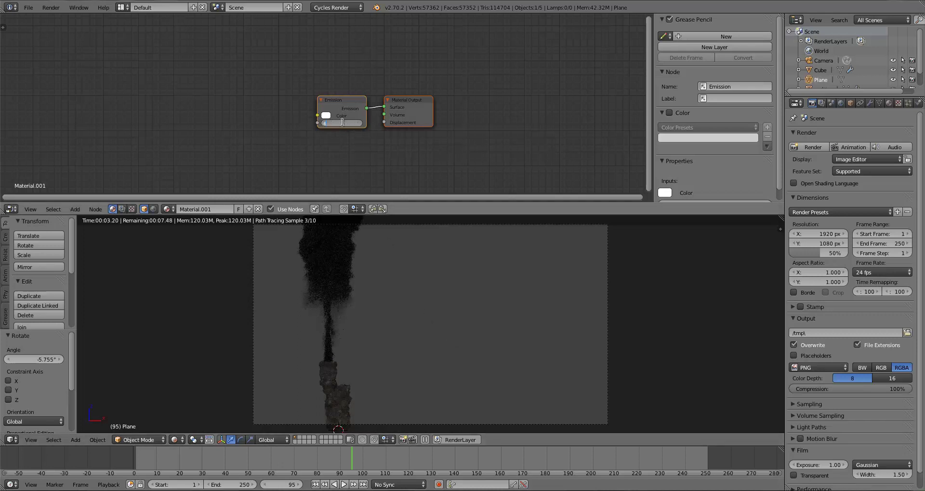
text(000)
key(Return)
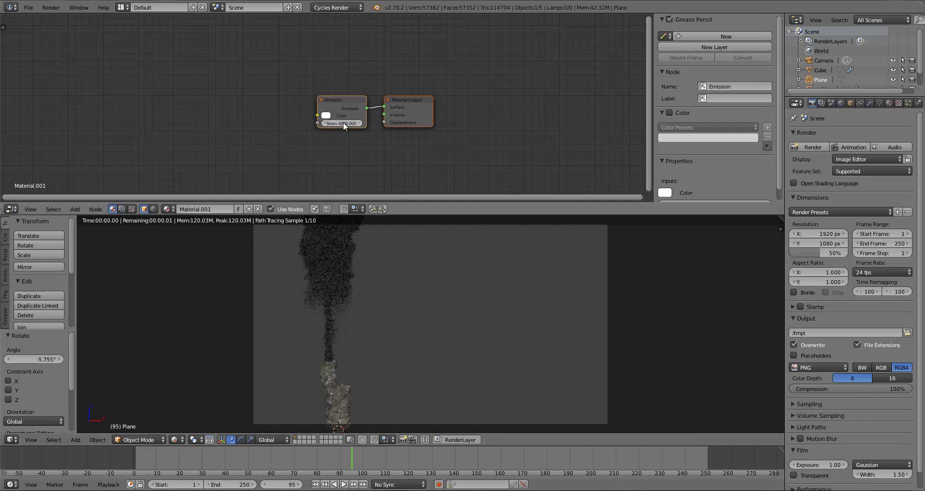
click(343, 122)
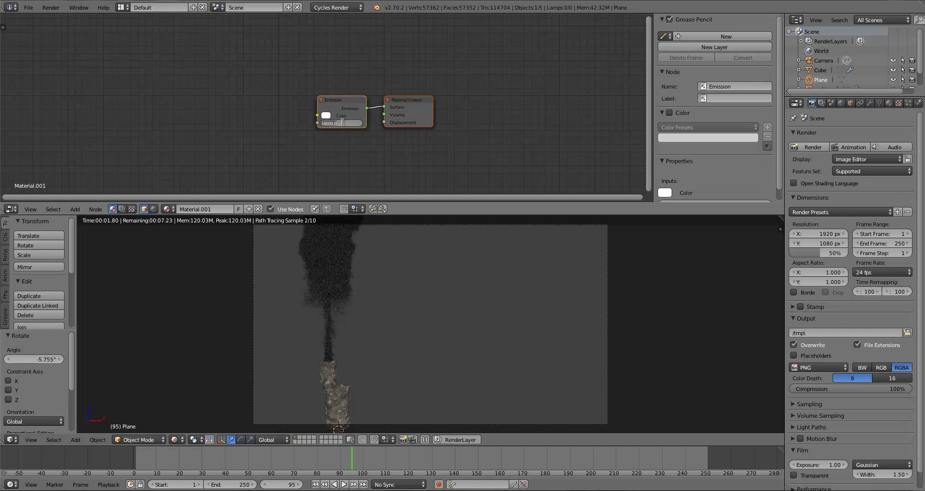
key(Return)
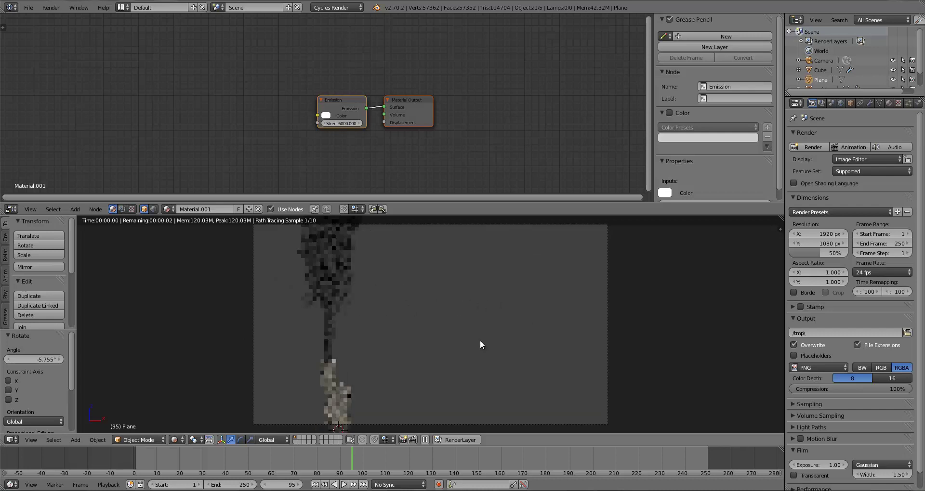
Leave the rendered preview, deselect everything, add a mesh plane at the origin and frame it in top view.
key(shift+z)
key(KP_1)
middle_drag(485, 343, 497, 320)
key(a)
key(shift+a)
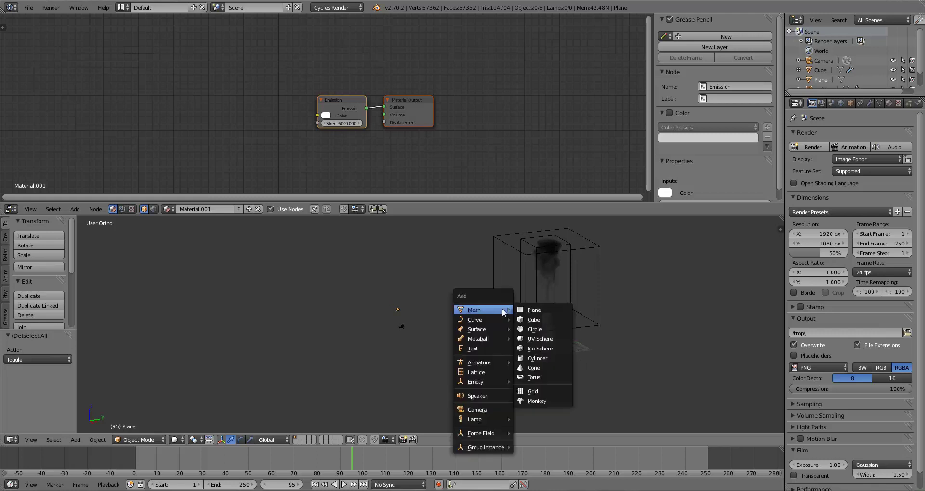
click(533, 310)
key(KP_7)
key(KP_Decimal)
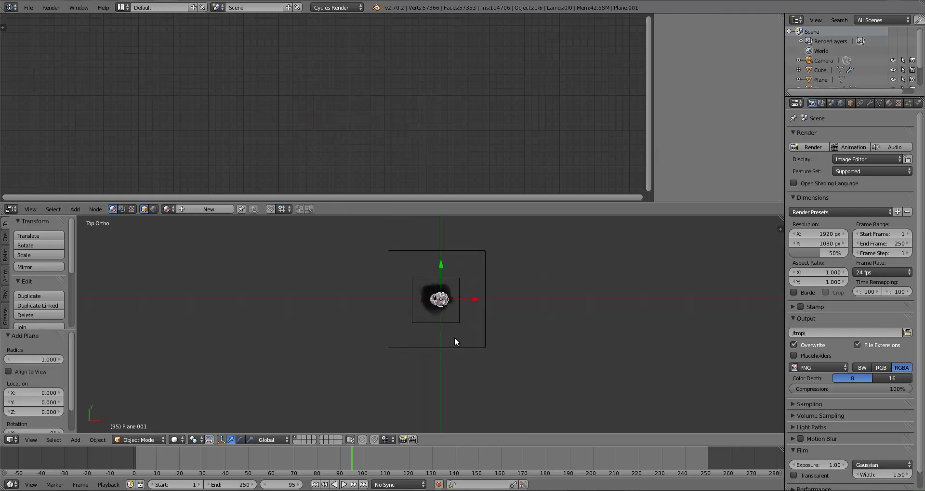
Scale the new plane up by about 5.62 and again by about 3.21 to form a floor.
key(s)
click(632, 347)
key(s)
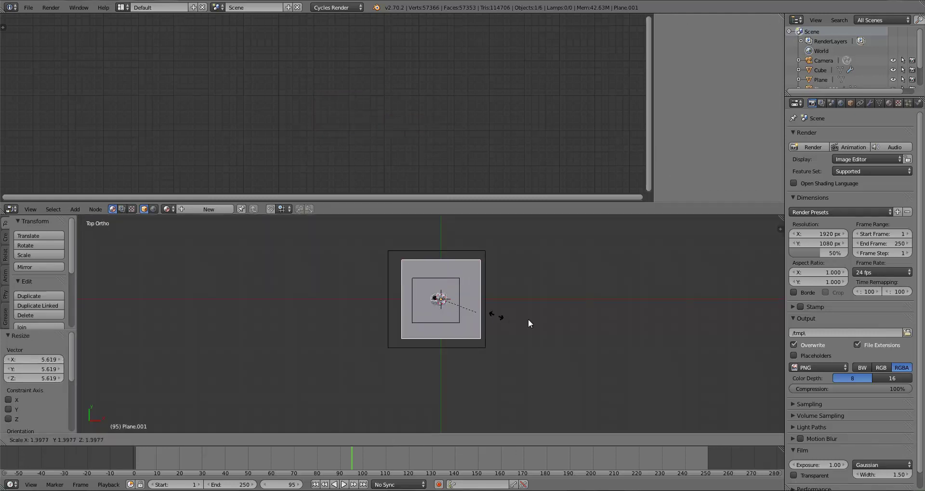
click(526, 317)
In camera view, enlarge the floor plane further and move it about 7.46 along X.
key(KP_0)
key(s)
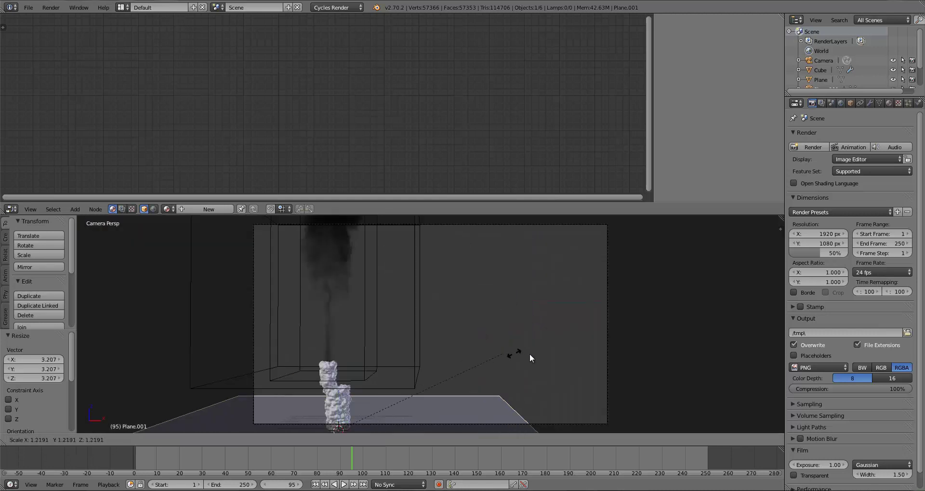
click(583, 351)
key(g)
key(x)
right_click(517, 386)
Scale the floor plane by about 1.43, shift it about 4 along X, and scale it by 1.15 to fill the camera's width.
key(s)
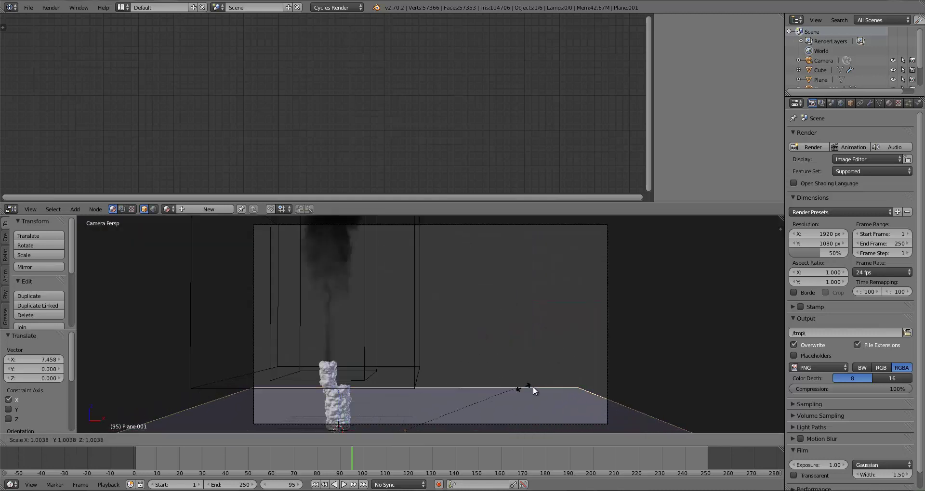
click(568, 380)
key(g)
key(x)
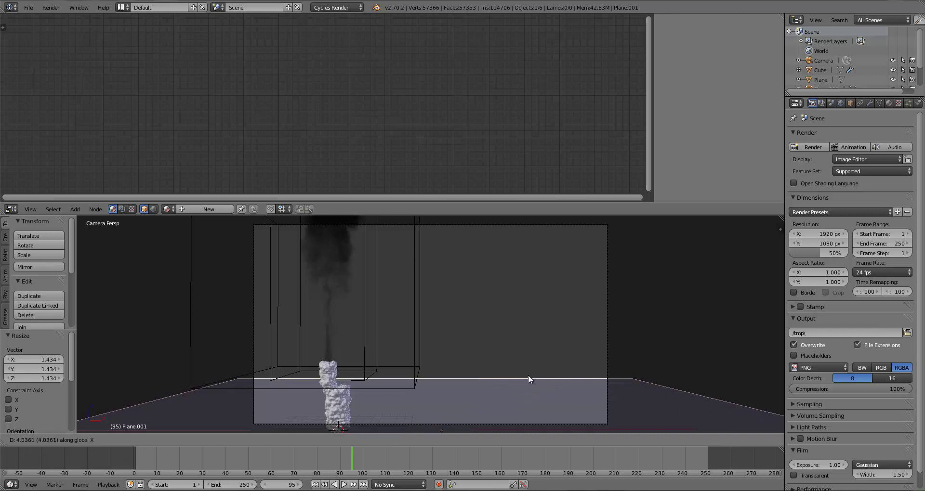
click(530, 375)
key(s)
click(554, 374)
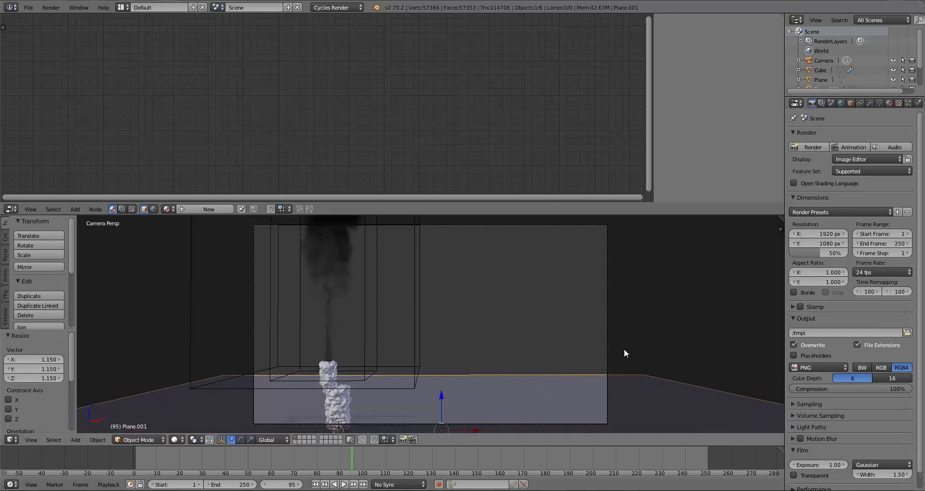
right_click(608, 339)
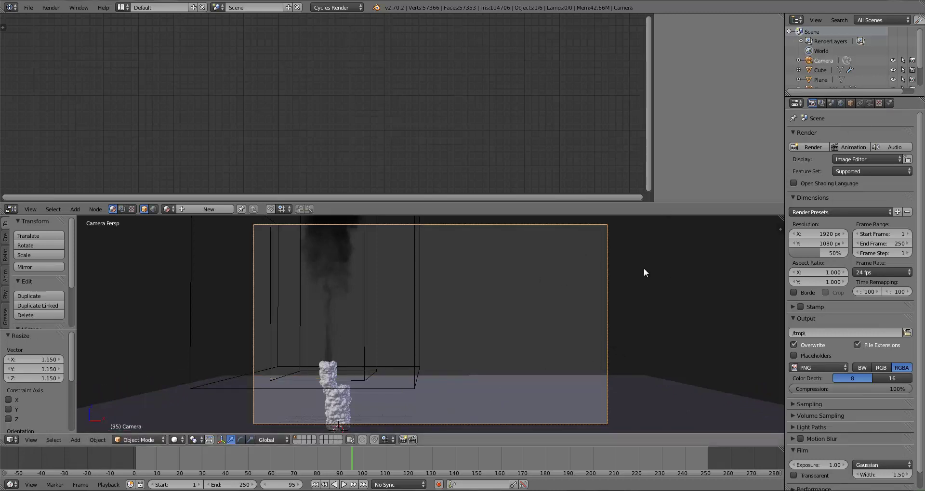
right_click(673, 400)
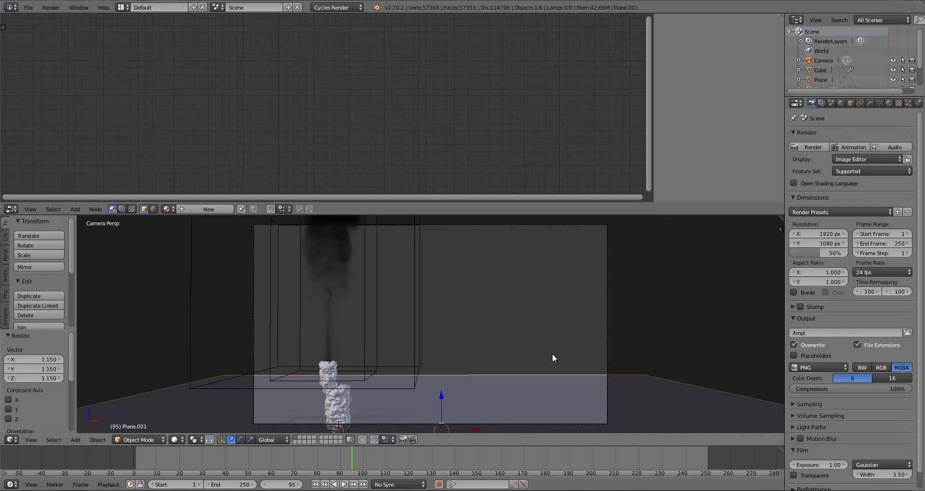
key(s)
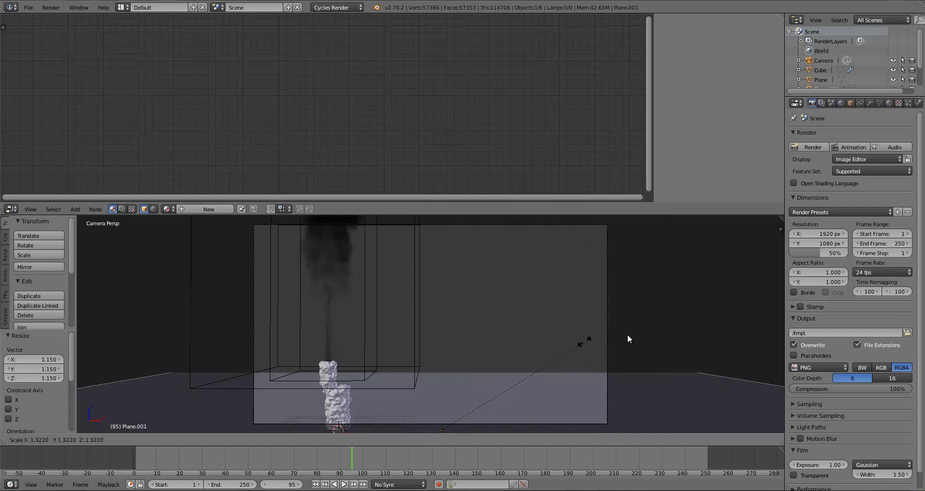
right_click(592, 339)
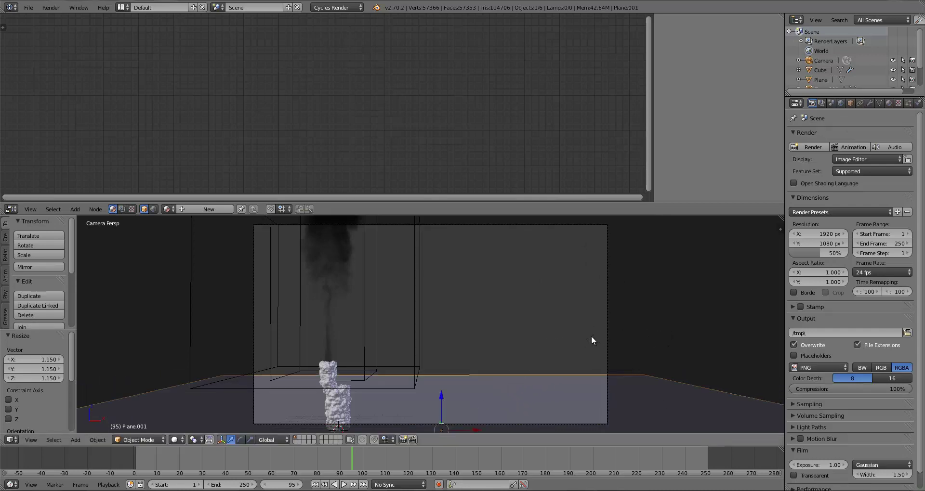
Select the camera and set its clipping end distance to 250.
right_click(607, 332)
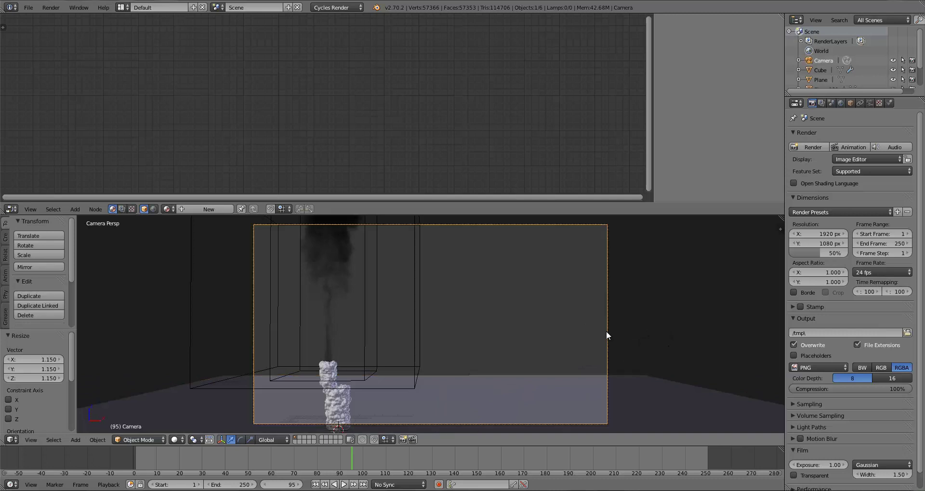
click(870, 103)
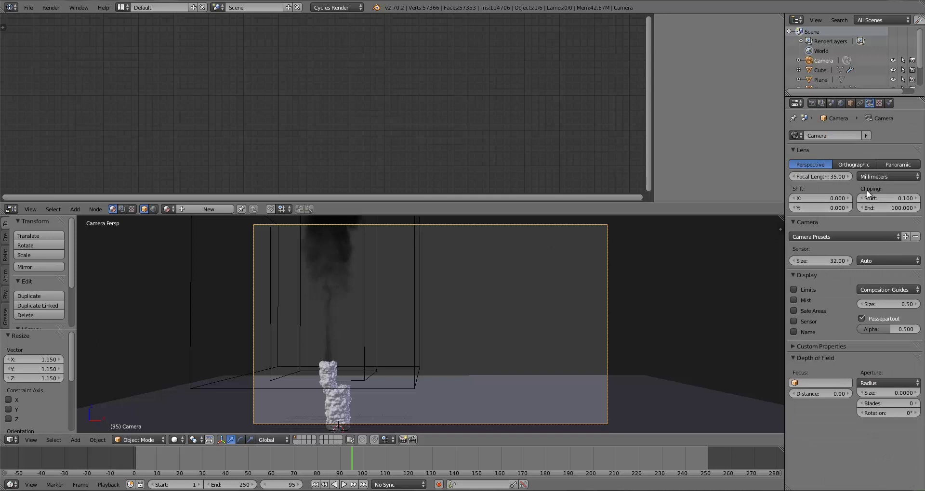
click(891, 209)
text(250)
key(Return)
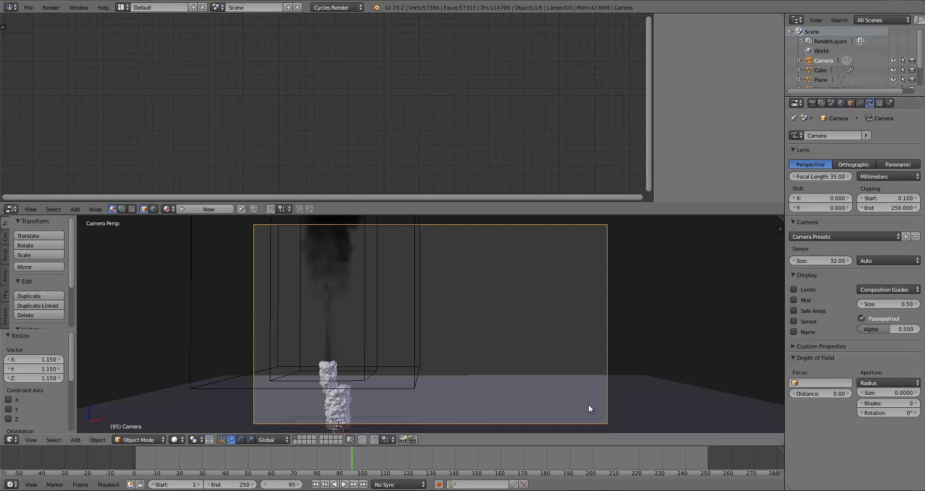
Select the floor plane and scale it up by about 2.9.
right_click(571, 389)
key(s)
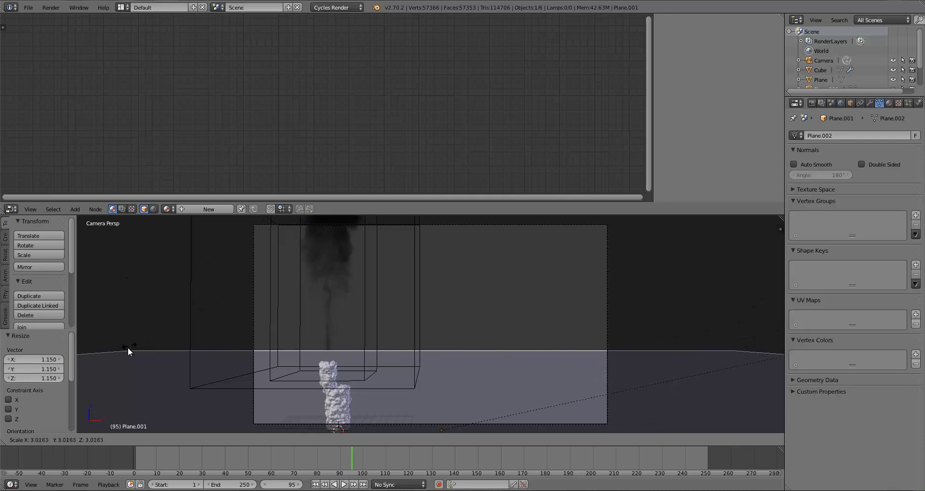
click(120, 374)
From the top view, scale the floor plane by about 0.77 and move it about 68.6 along Y, ending in camera view.
key(KP_7)
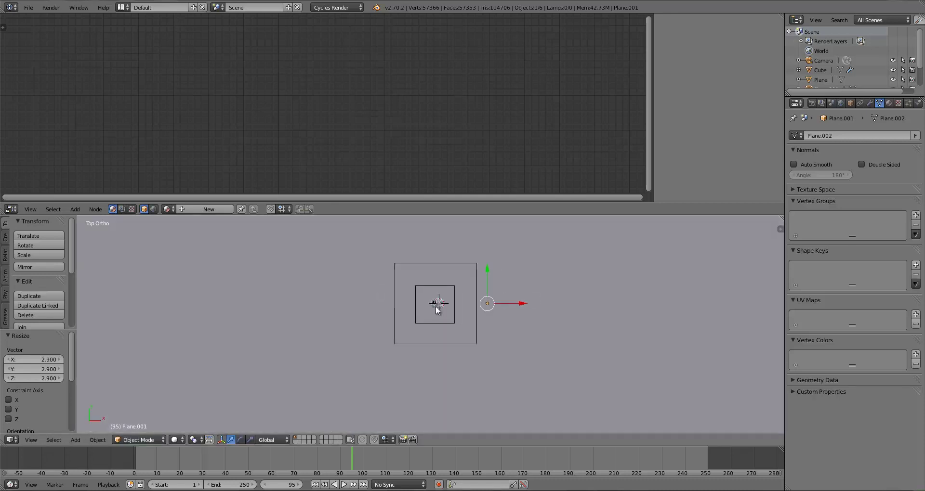
scroll(438, 310, down, 6)
key(s)
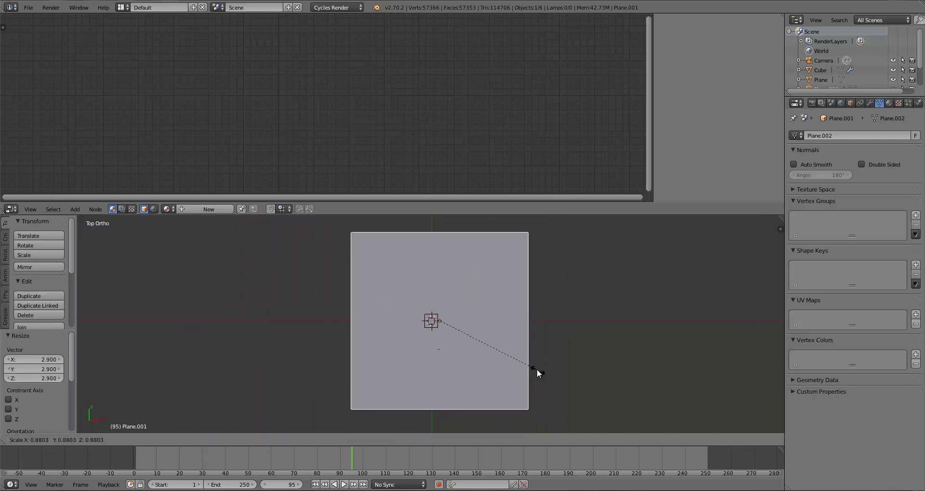
click(527, 362)
key(g)
key(y)
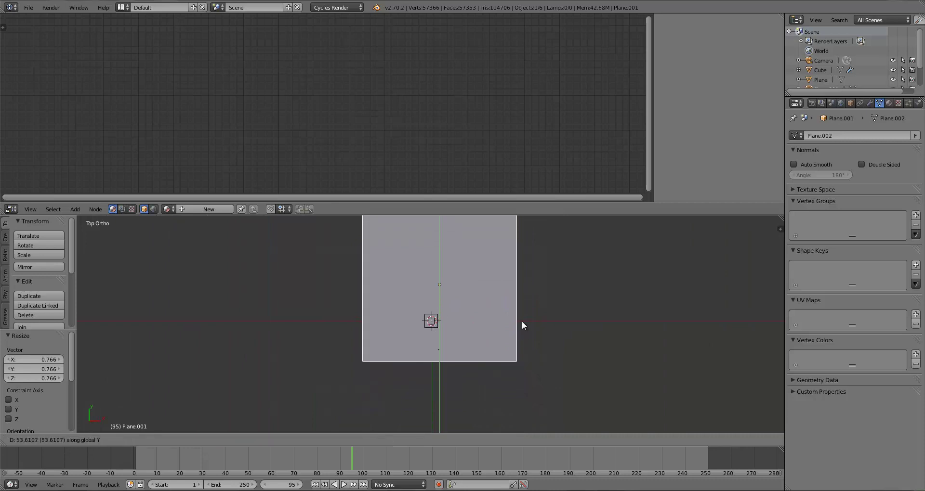
click(522, 317)
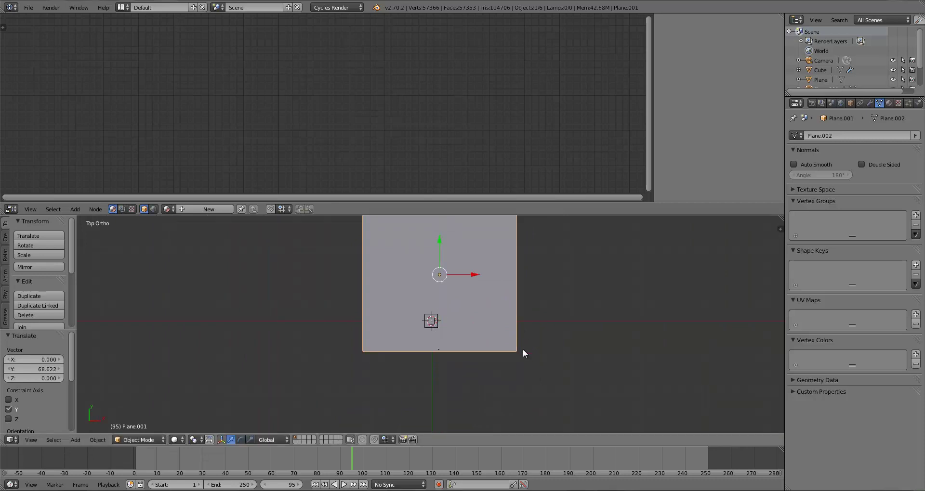
key(KP_0)
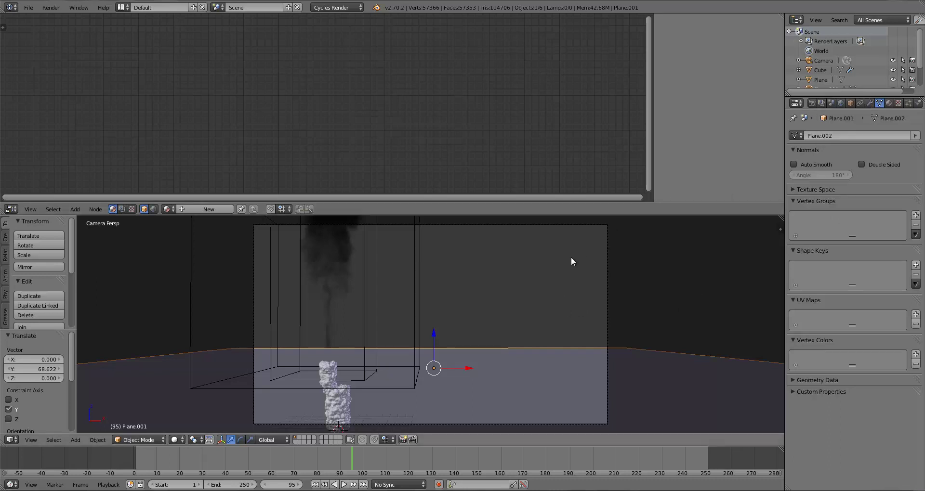
key(KP_7)
key(KP_Decimal)
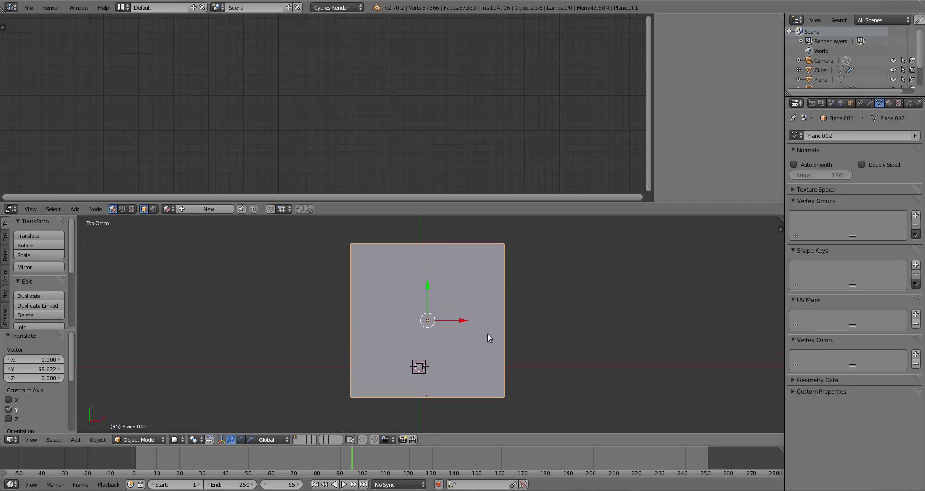
scroll(487, 333, up, 1)
shift+middle_drag(484, 329, 493, 332)
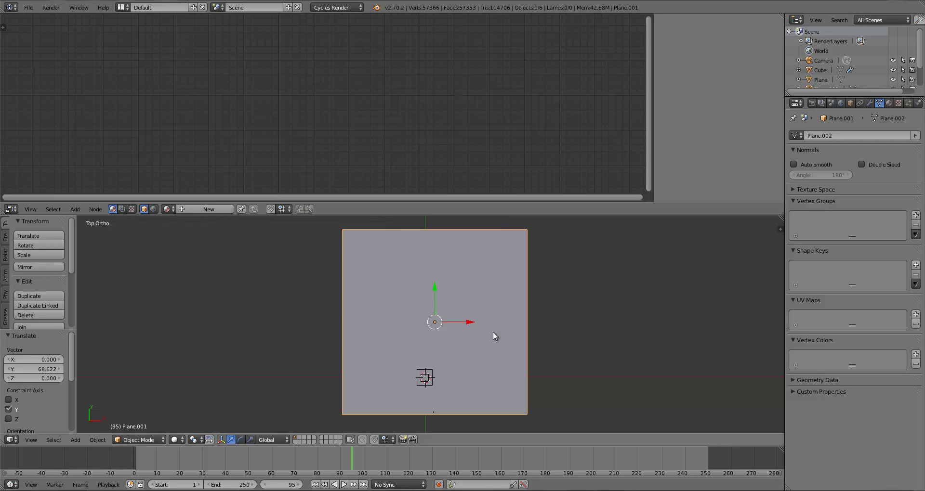
key(ctrl+alt+u)
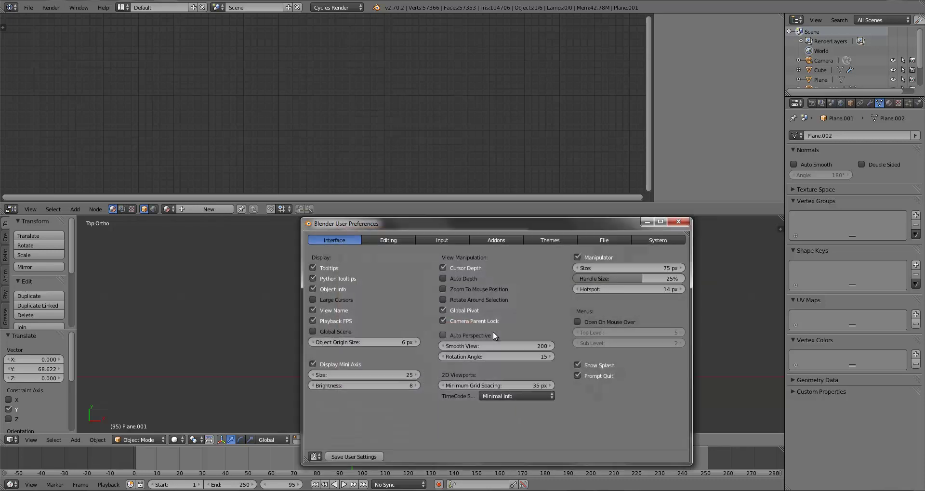
click(495, 241)
drag(469, 218, 445, 175)
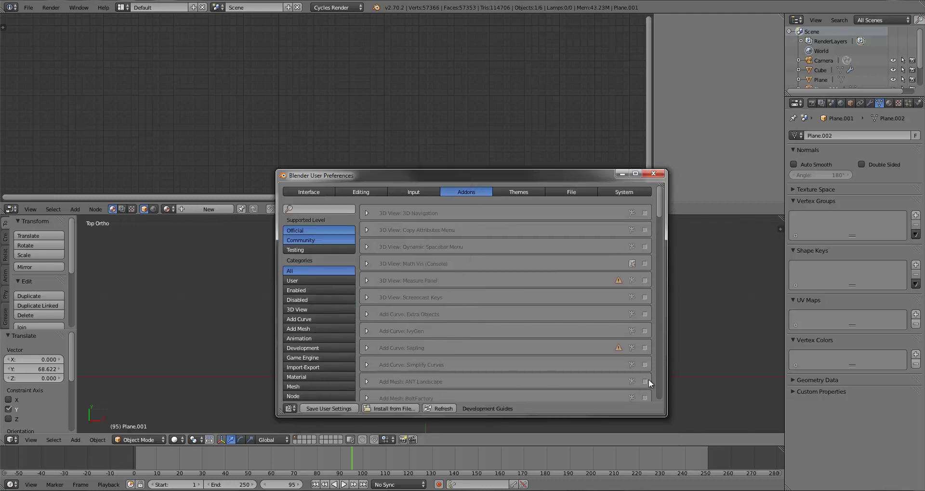
click(648, 176)
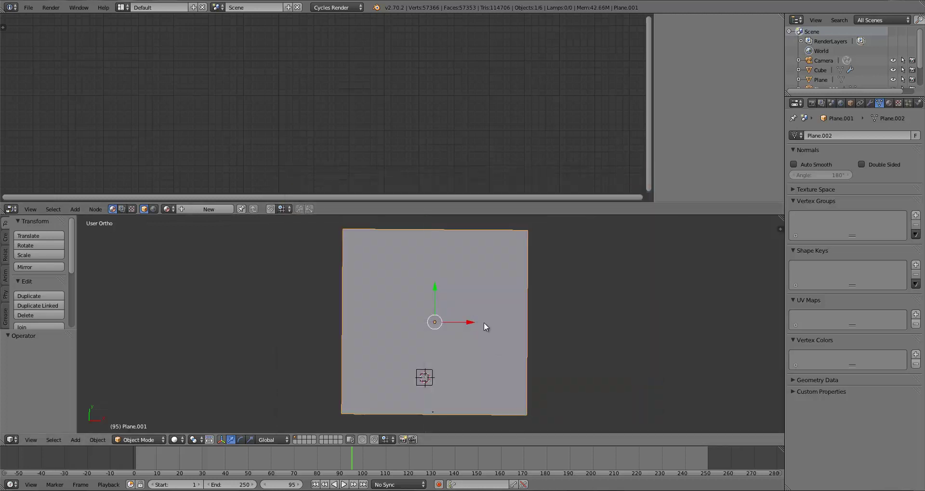
Subdivide the floor plane's mesh with 10 cuts and return to Object Mode.
middle_drag(484, 323, 447, 290)
key(KP_1)
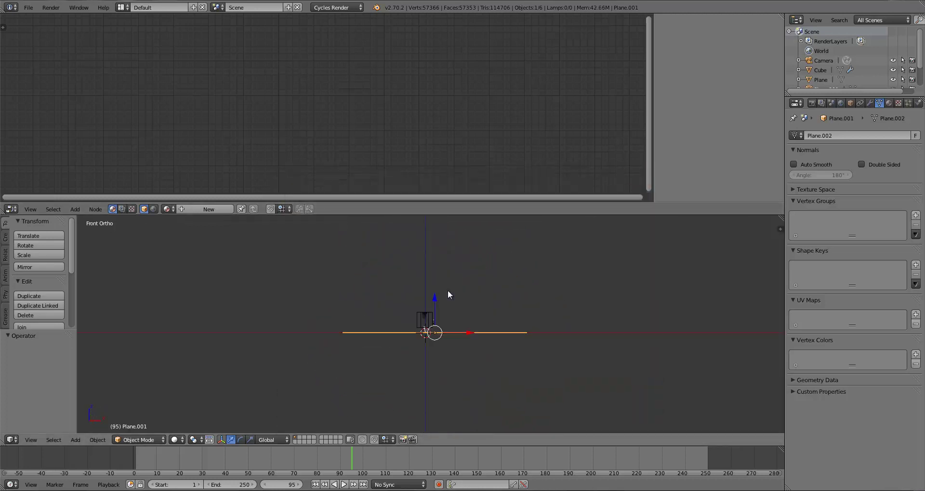
middle_drag(450, 296, 473, 362)
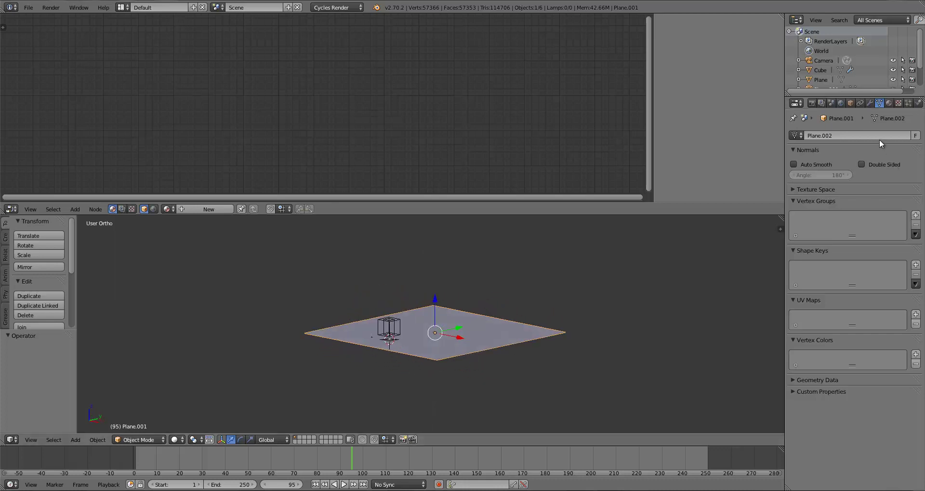
click(870, 103)
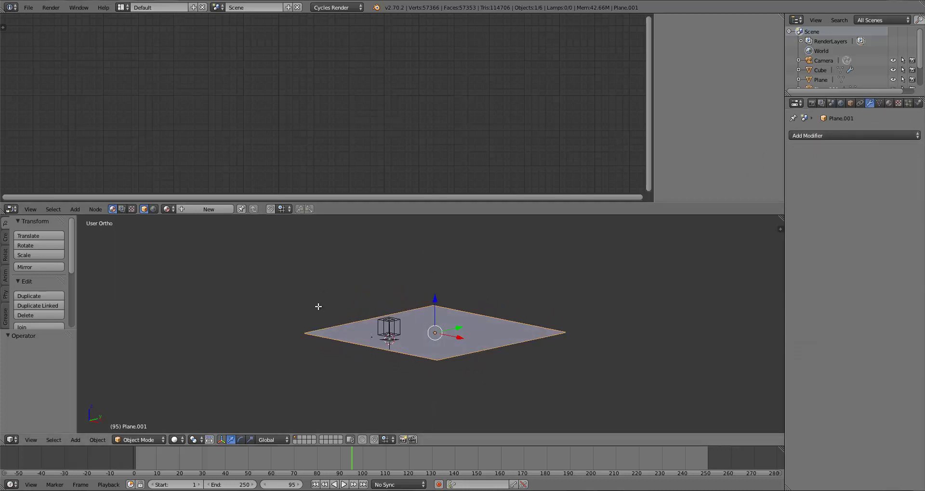
key(Tab)
key(w)
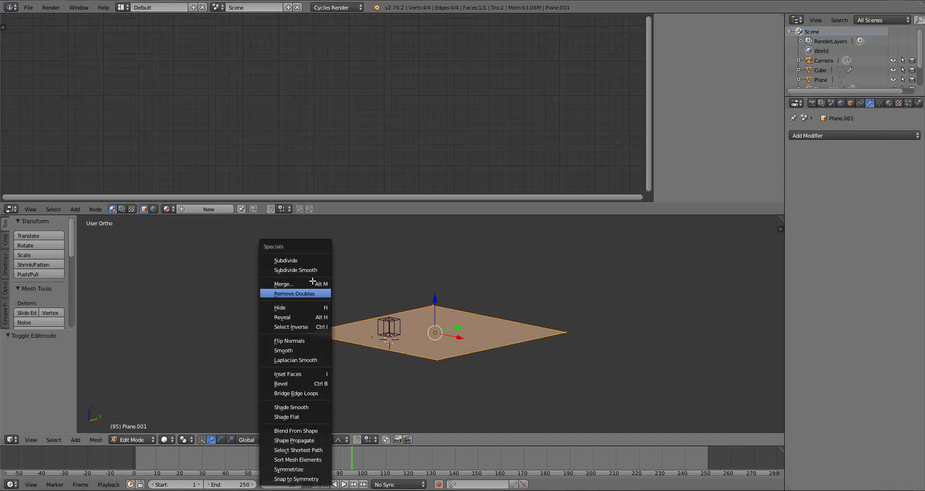
click(286, 261)
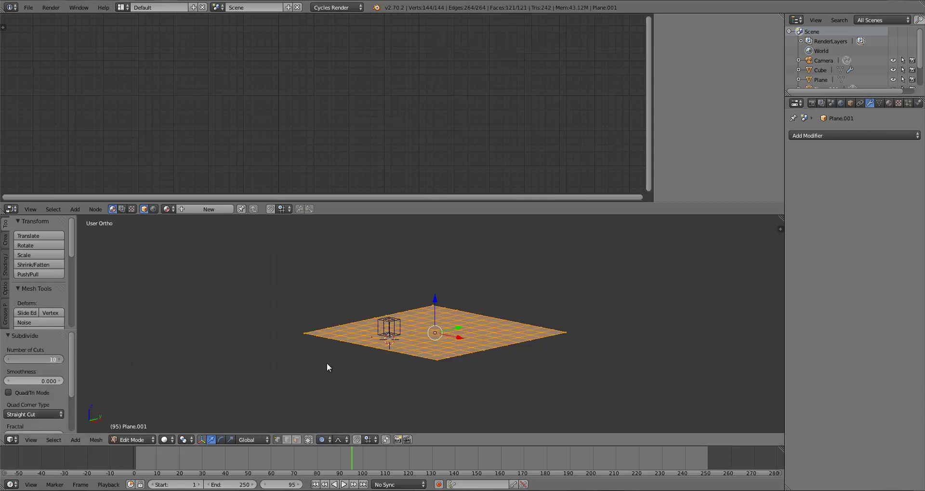
middle_drag(443, 345, 473, 390)
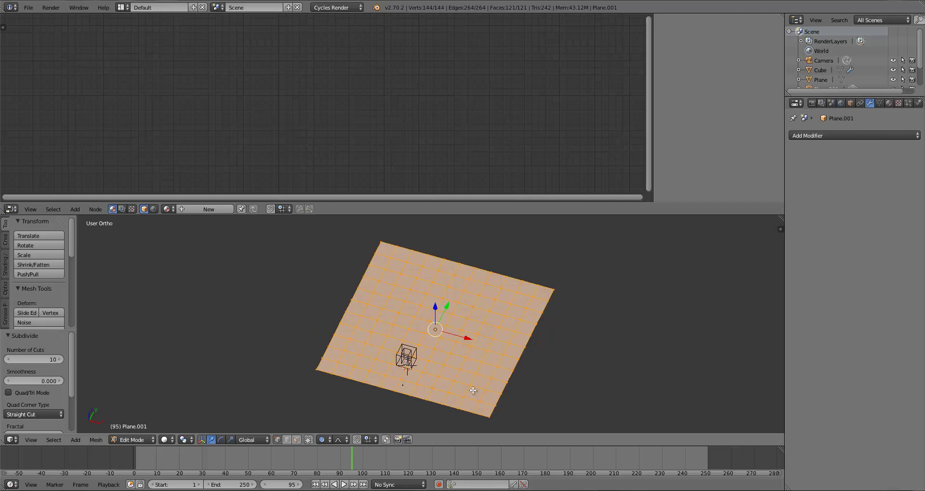
middle_drag(426, 362, 570, 336)
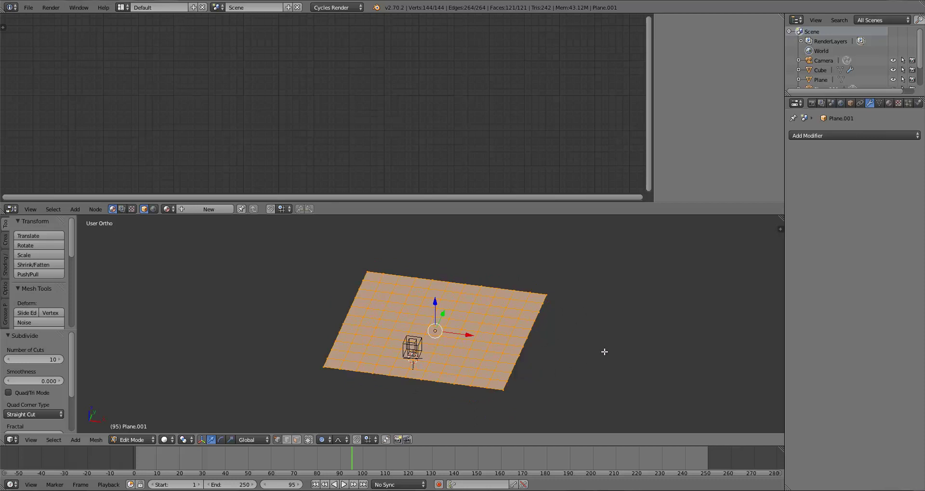
middle_drag(544, 376, 487, 364)
key(KP_1)
key(Tab)
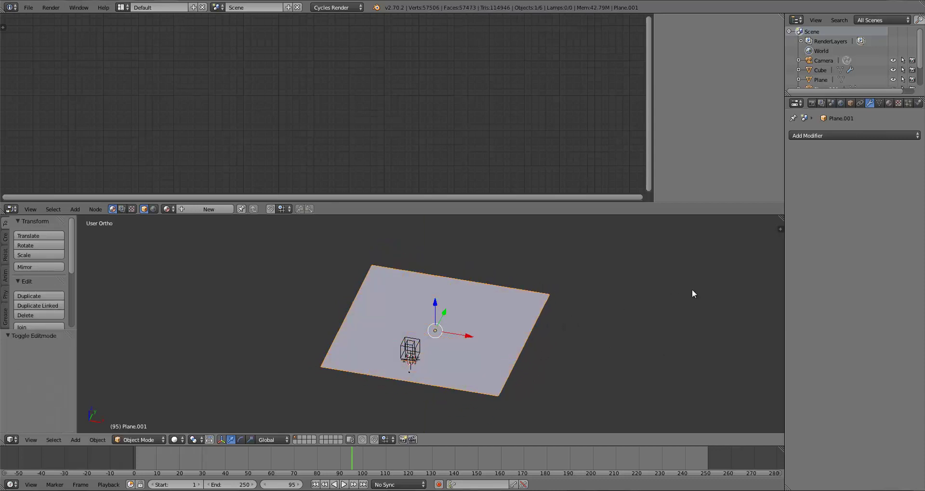
Add a Subdivision Surface modifier to the floor plane with Optimal Display enabled and 2 view subdivisions.
click(814, 136)
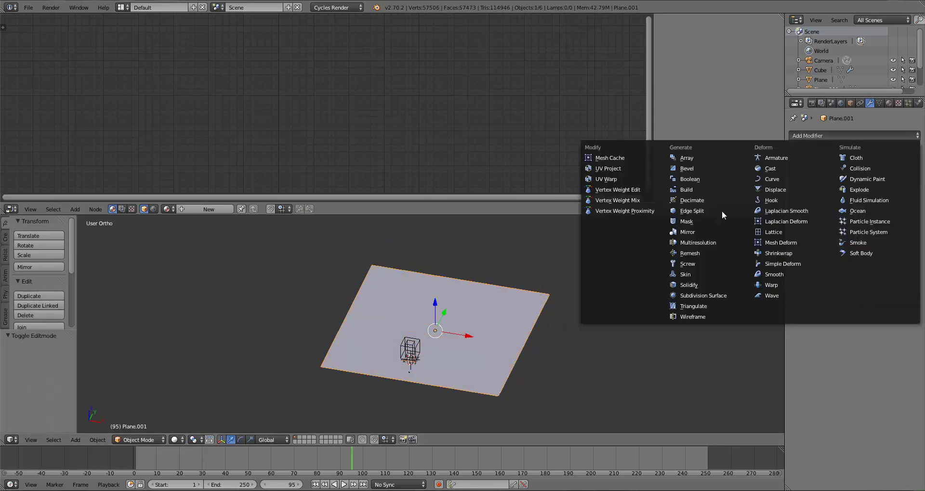
click(706, 296)
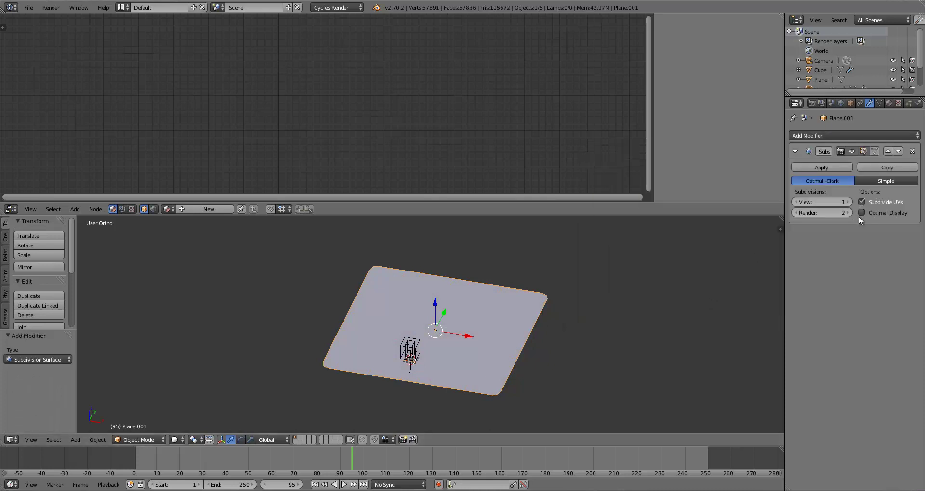
click(861, 213)
click(848, 202)
Add a Displace modifier with a new texture to the floor plane and set its strength to 0.1.
click(805, 135)
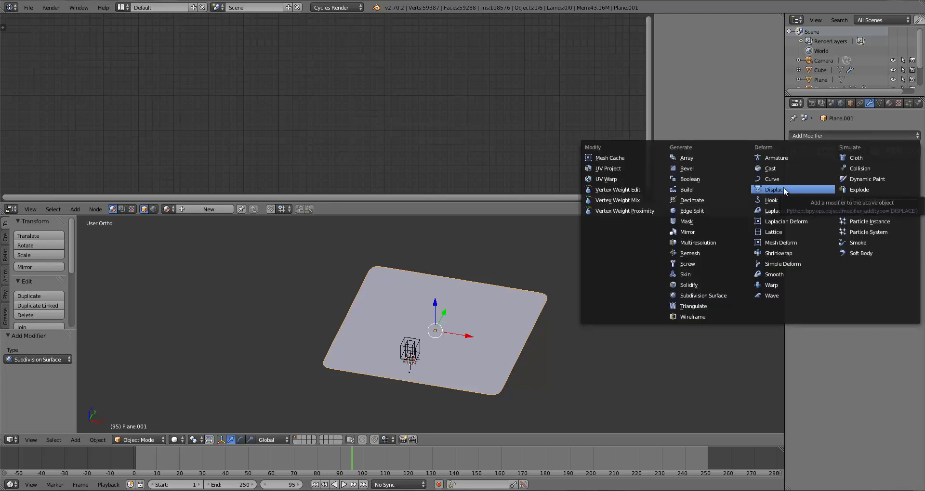
click(783, 189)
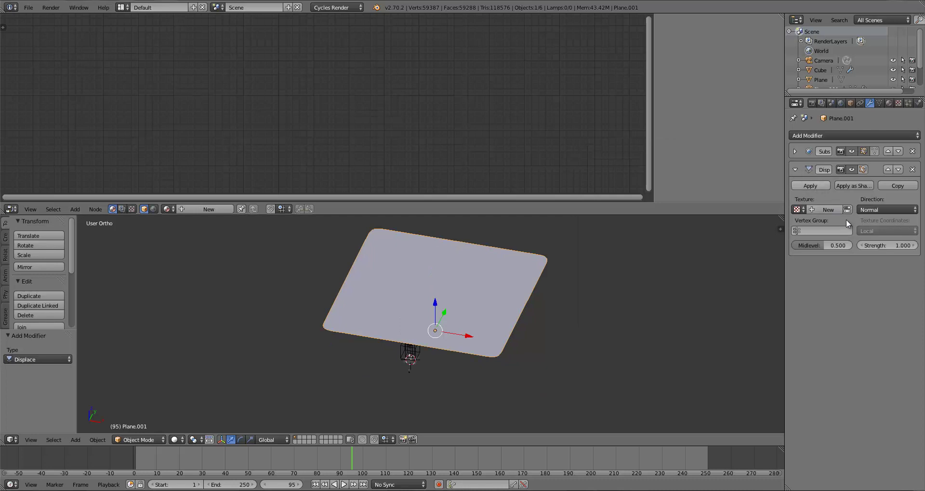
click(819, 210)
scroll(537, 276, up, 4)
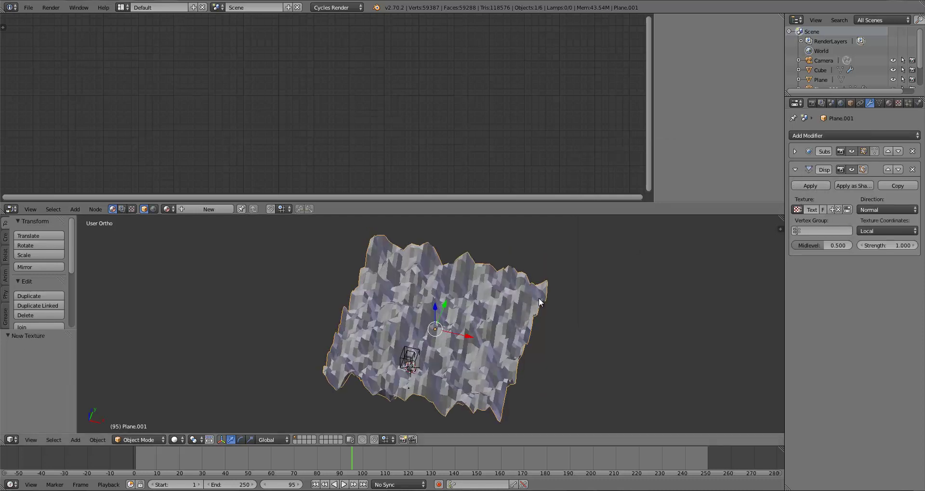
click(894, 246)
text(0.1)
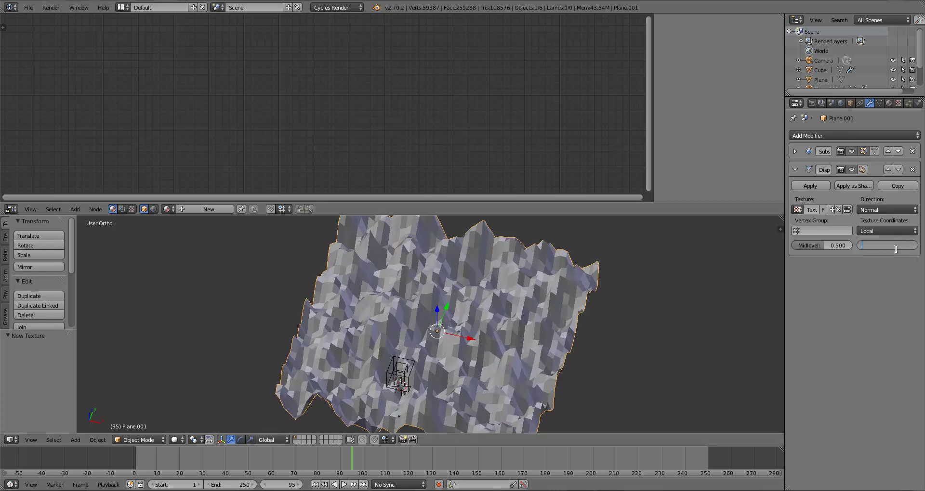
key(Return)
middle_drag(595, 302, 592, 294)
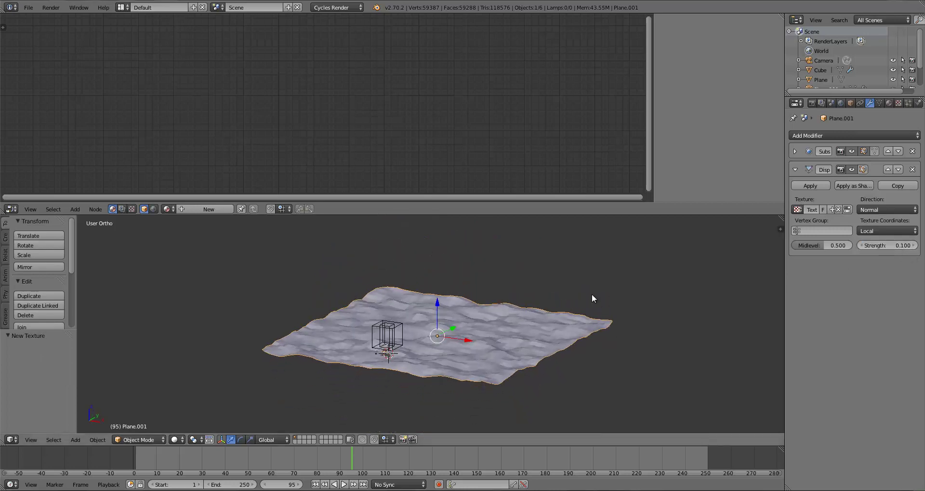
Set the floor's Displace strength to -0.1 and look at the terrain through the camera.
click(894, 247)
key(BackSpace)
text(-0.1)
key(Return)
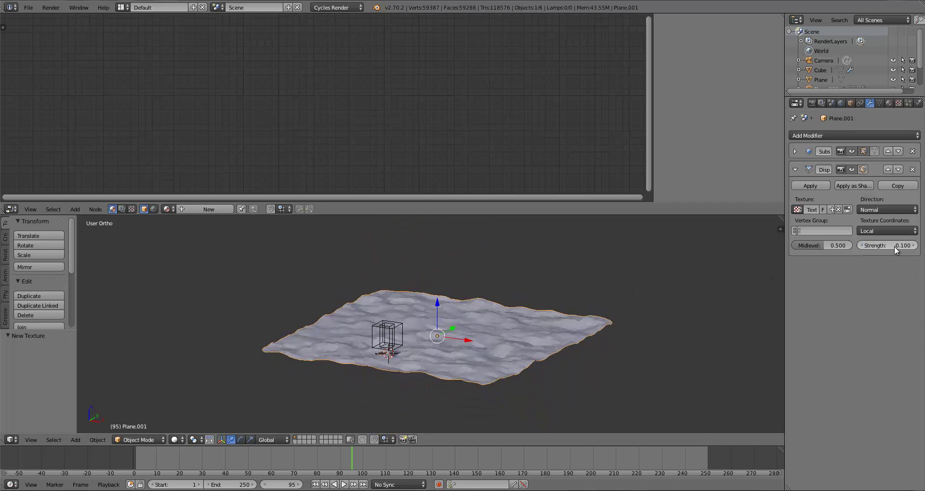
middle_drag(609, 280, 529, 343)
key(KP_0)
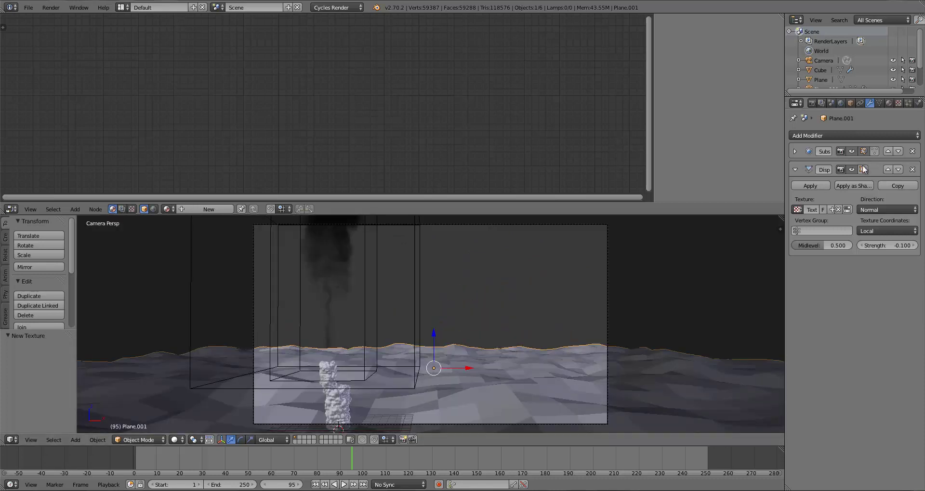
Raise the floor's Subdivision Surface levels to 4 for both view and render.
click(795, 151)
click(848, 202)
click(849, 202)
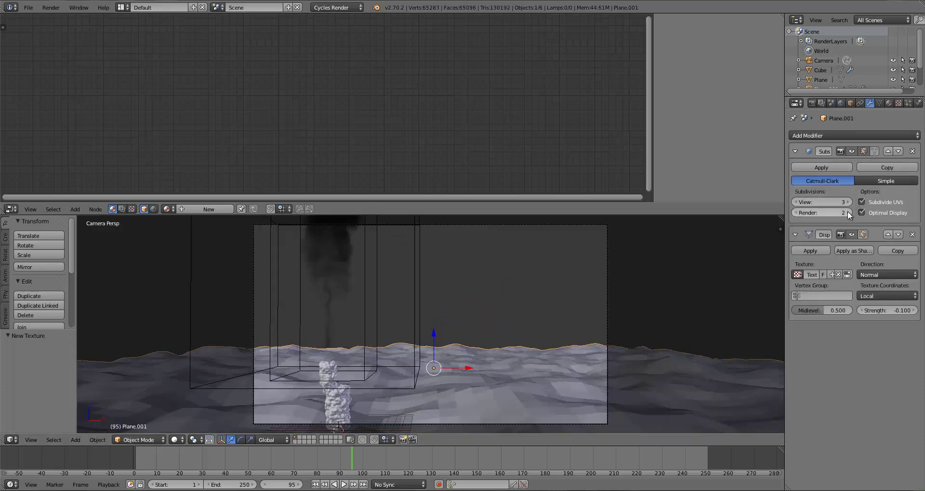
click(848, 213)
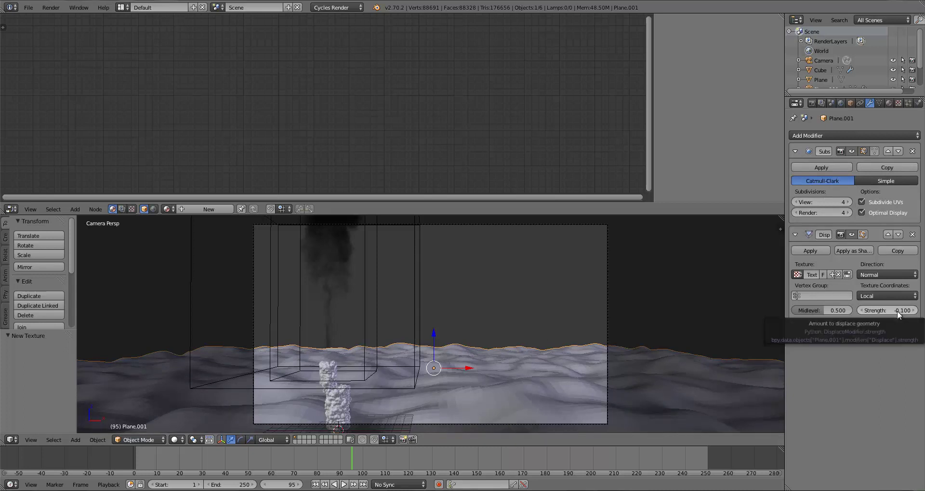
Set the noise depth of the floor's displacement Clouds texture to 5.
click(897, 103)
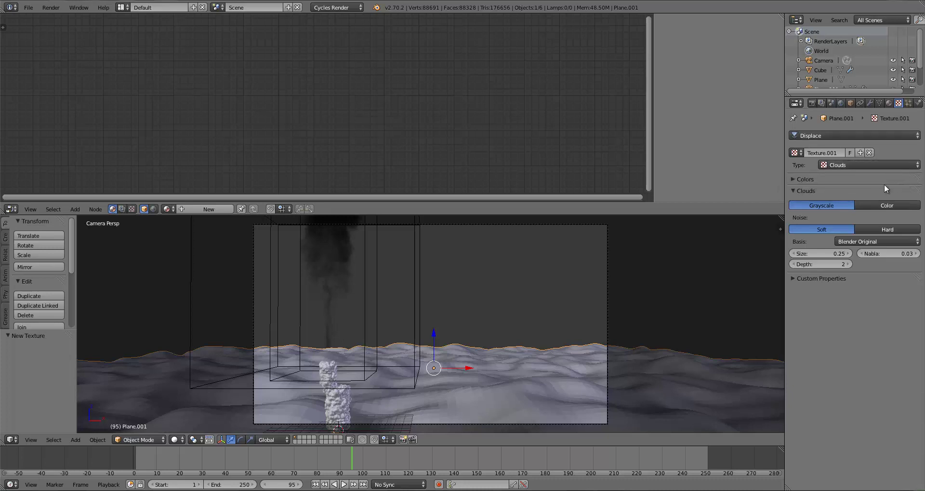
click(876, 135)
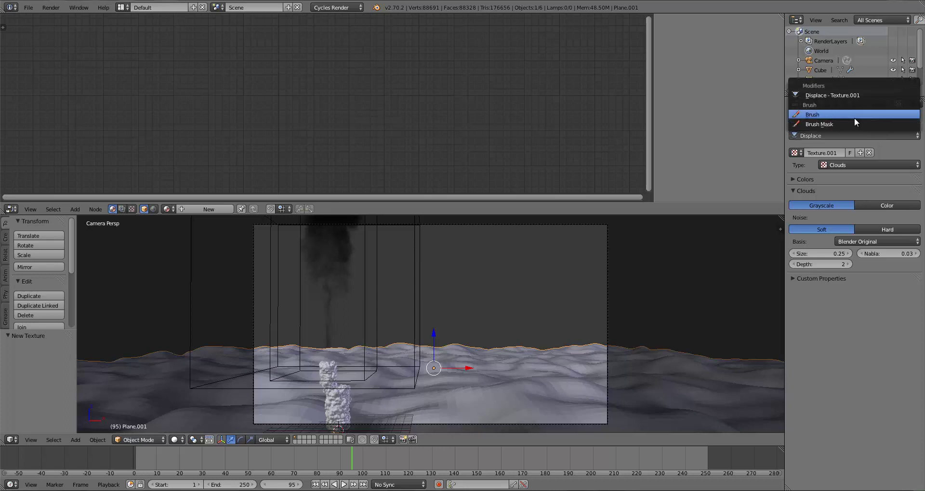
click(819, 98)
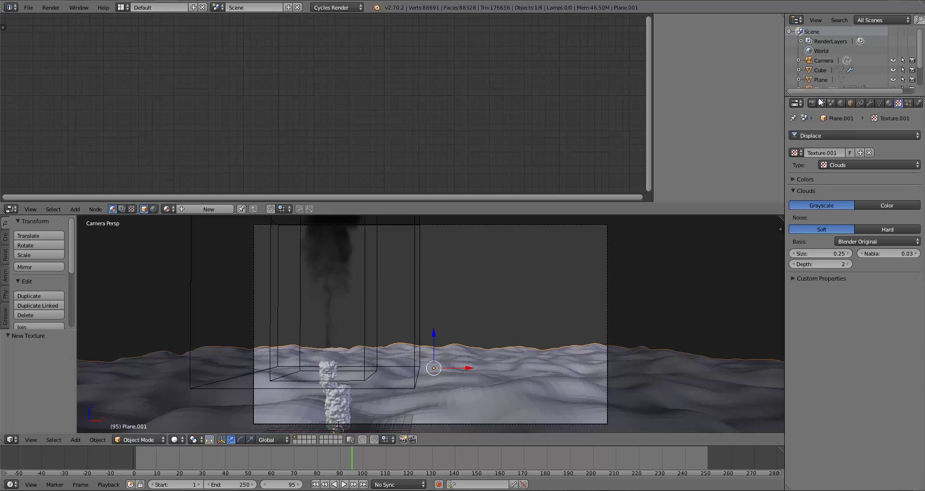
click(850, 265)
click(850, 264)
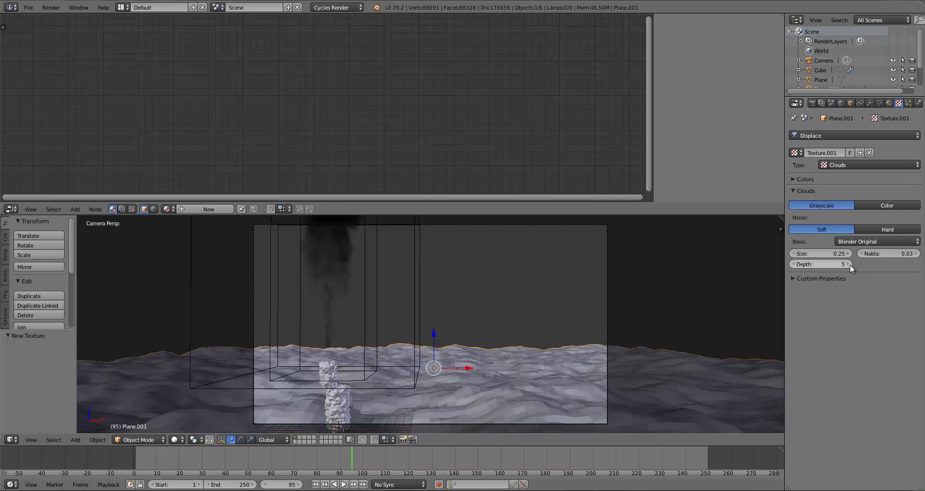
Lower the effect of the floor's Displace modifier by trying a strength of -0.05 and settling on -0.03.
click(869, 103)
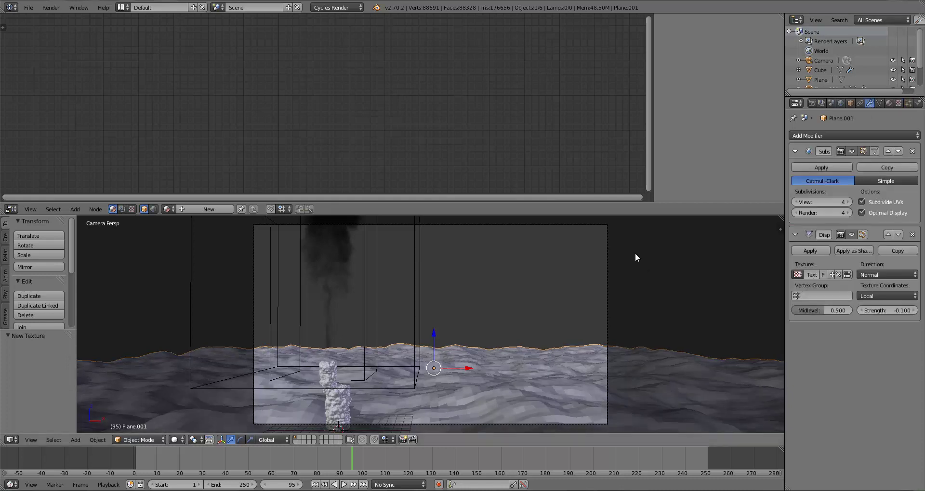
click(888, 309)
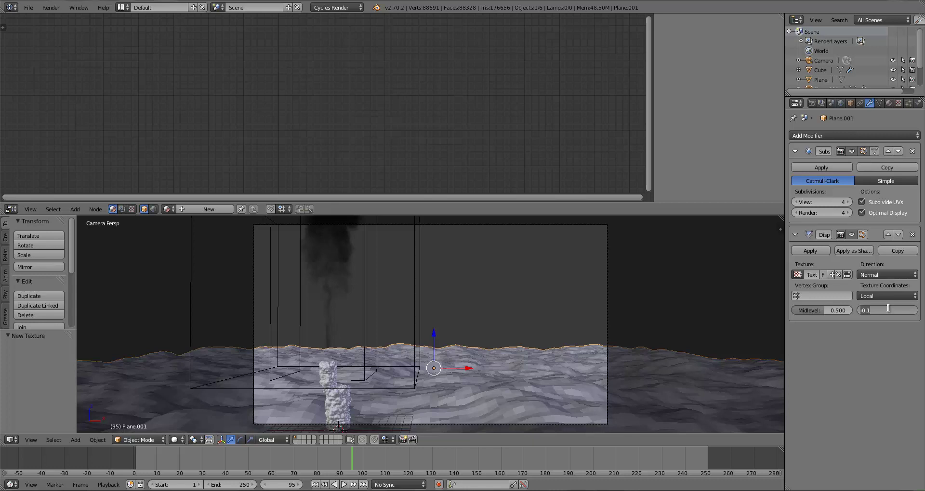
key(BackSpace)
text(-0.05)
key(Return)
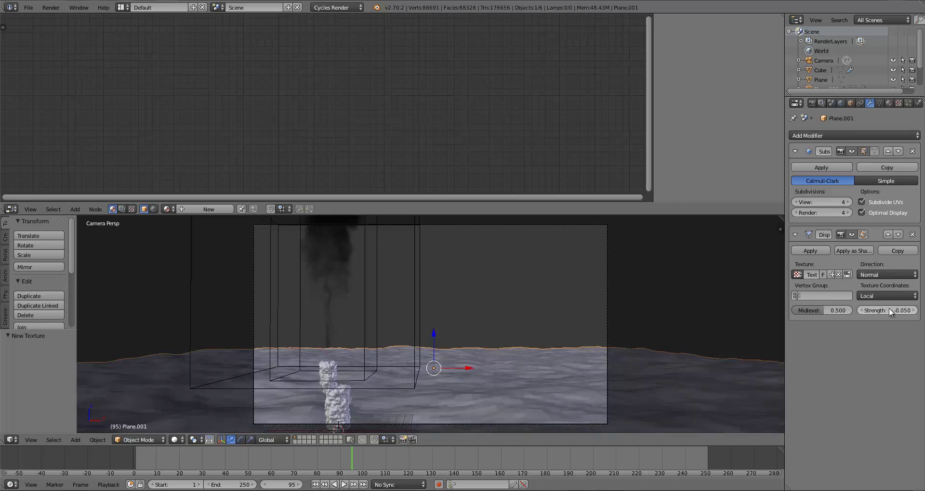
click(889, 309)
key(BackSpace)
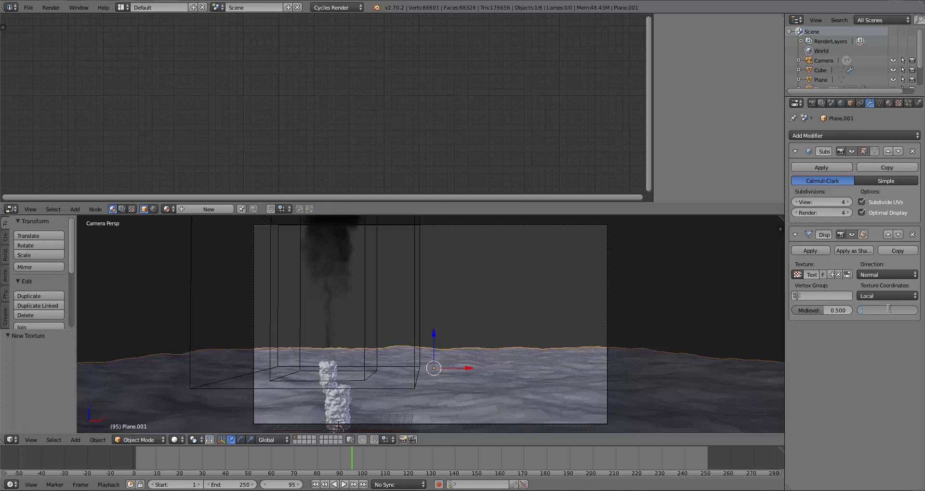
text(-0.03)
key(Return)
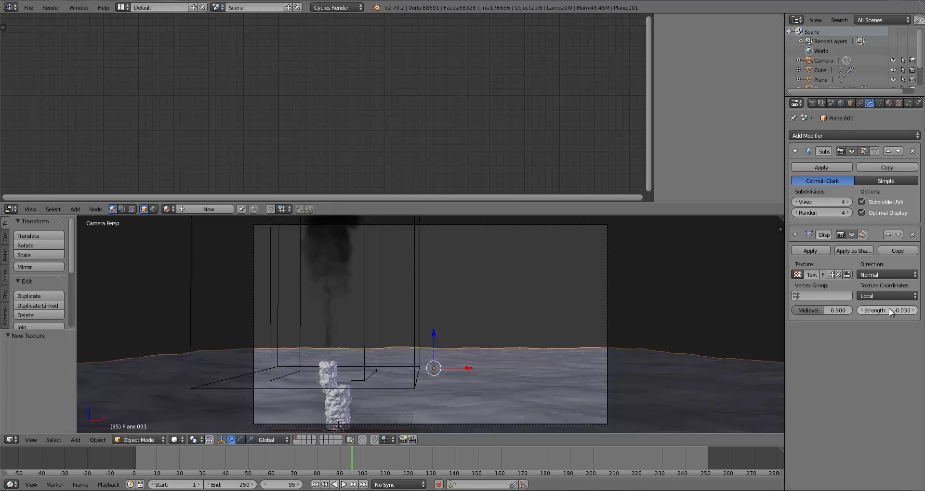
Apply smooth shading to the floor plane.
scroll(31, 296, down, 2)
scroll(31, 296, down, 1)
click(33, 306)
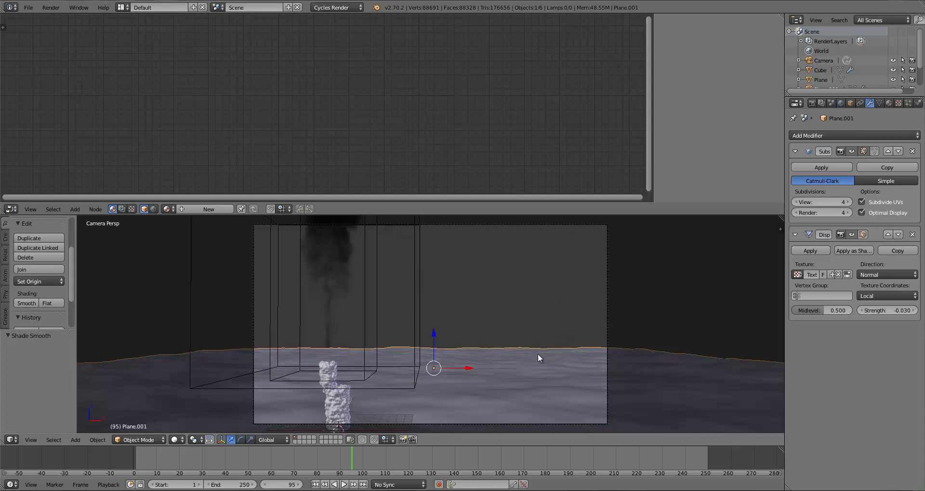
Show the floor from the top, merge away the node area, and split off a UV/Image Editor beside the 3D view.
key(KP_7)
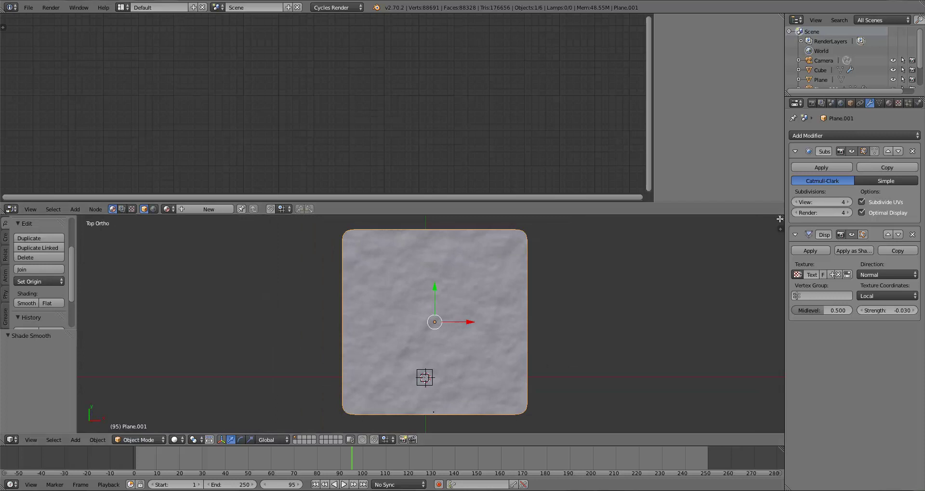
drag(781, 218, 661, 116)
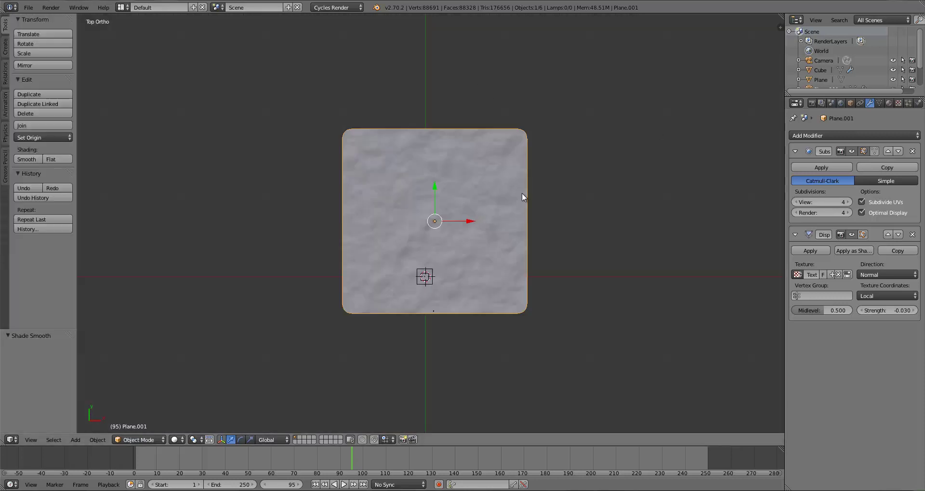
scroll(521, 193, up, 3)
scroll(545, 192, up, 1)
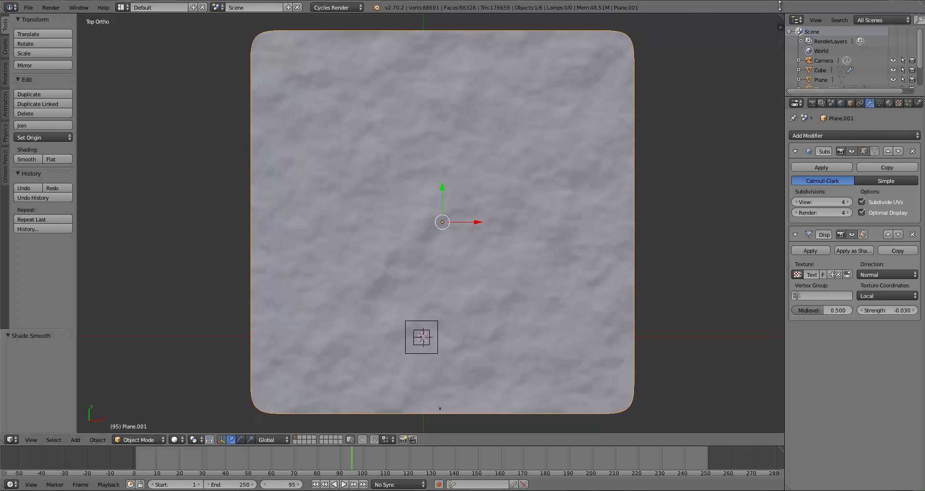
drag(781, 13, 432, 230)
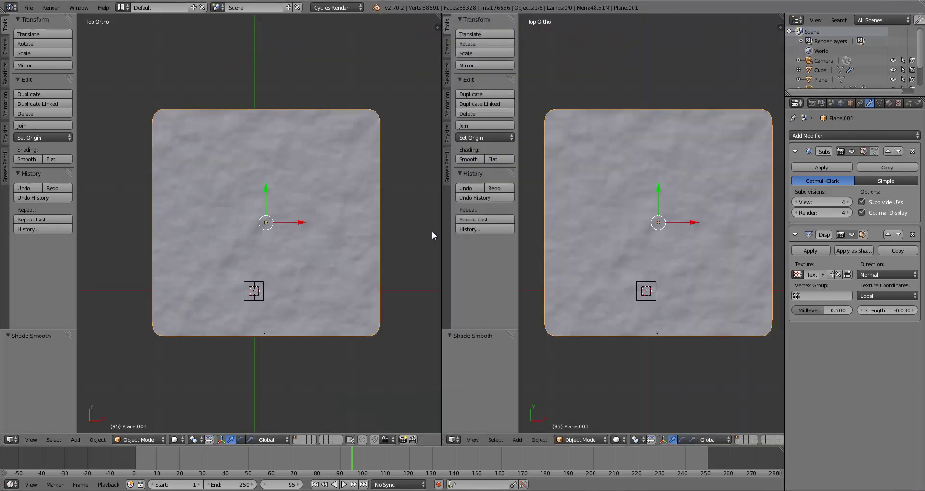
click(453, 440)
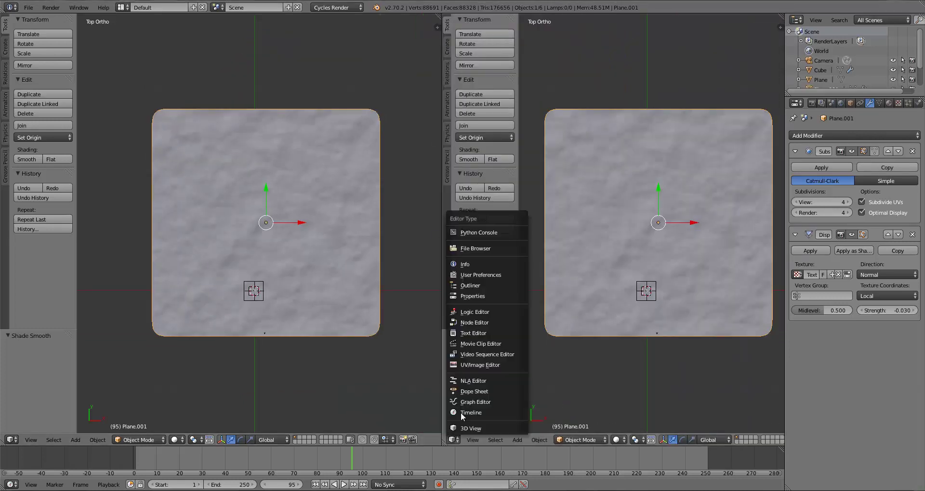
click(473, 365)
Start opening an image and browse to the Desktop folder Folders\Files\Turbosquid\Textures\Terrains\Sand.
click(490, 439)
click(505, 418)
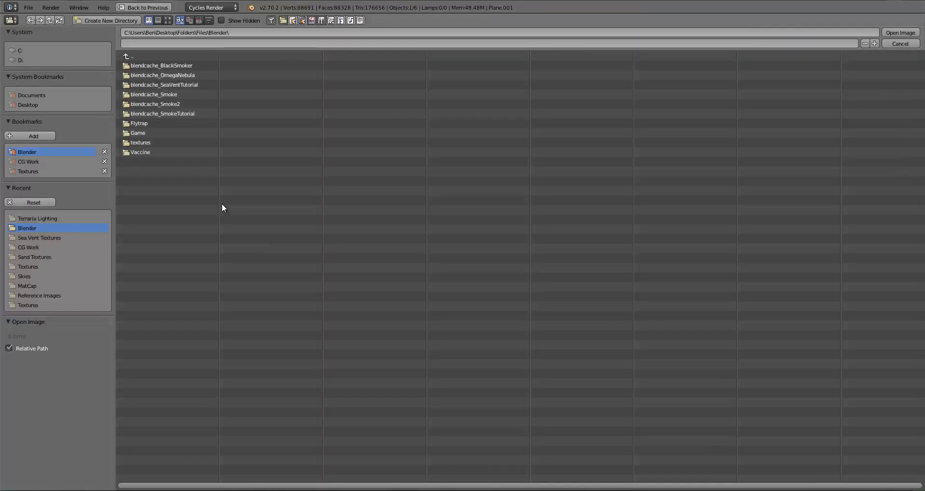
click(28, 170)
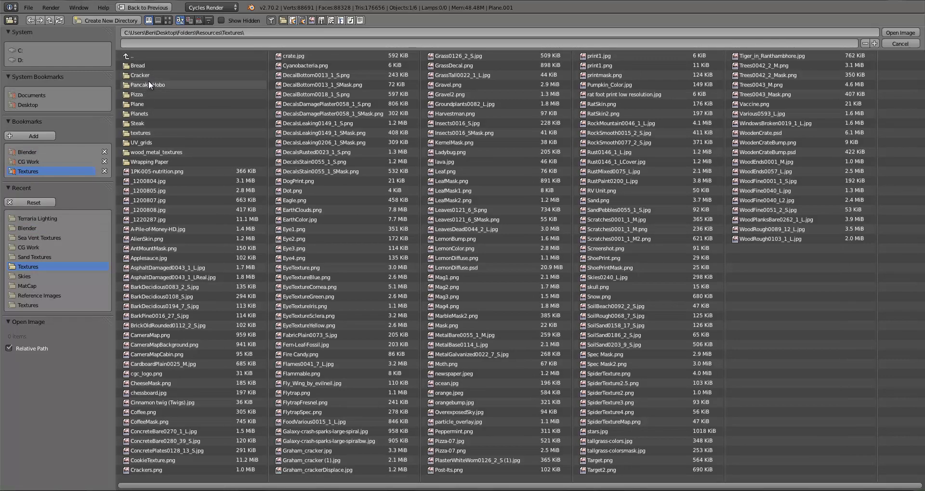
click(40, 105)
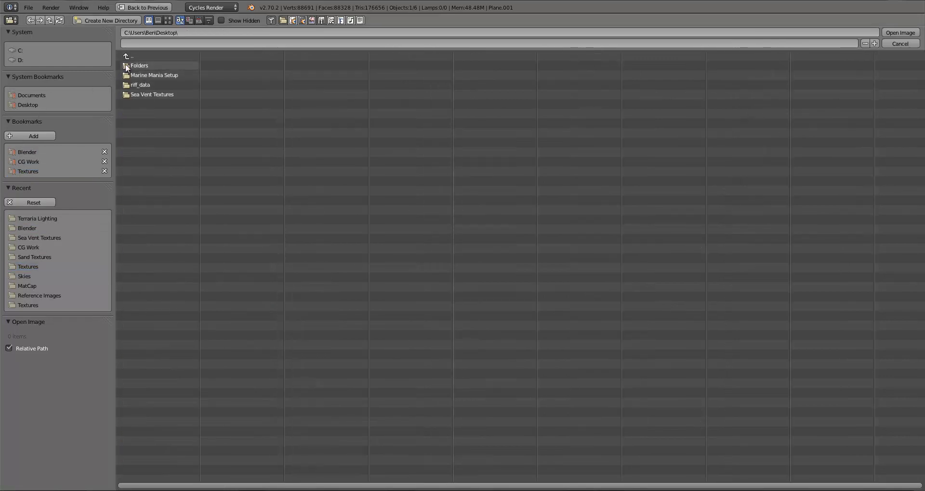
click(159, 66)
click(140, 96)
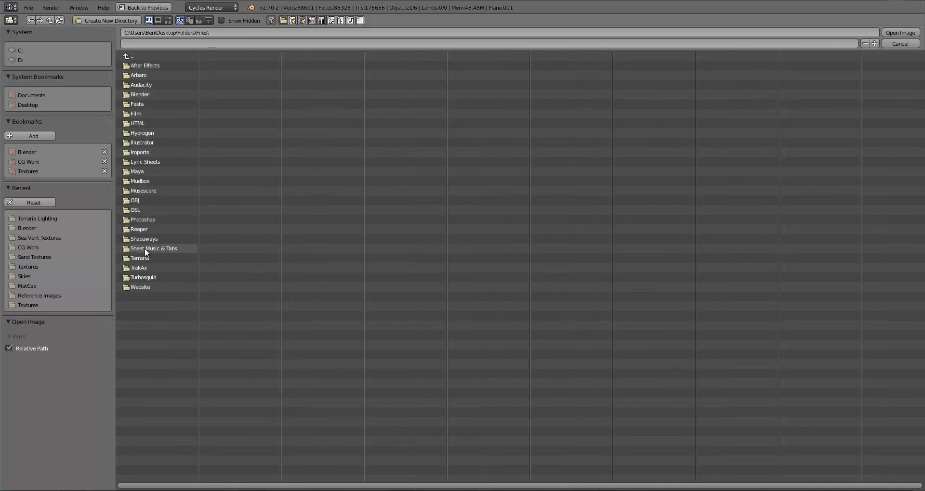
click(144, 277)
click(143, 152)
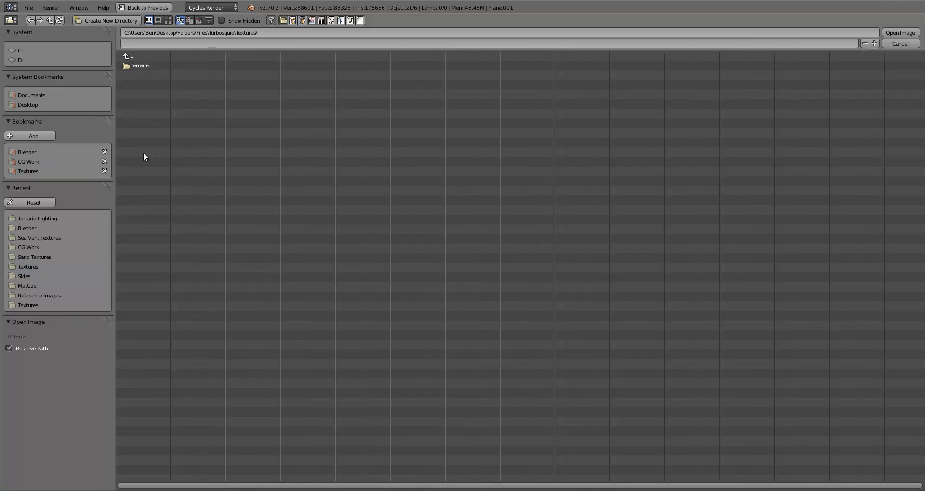
click(140, 66)
click(140, 66)
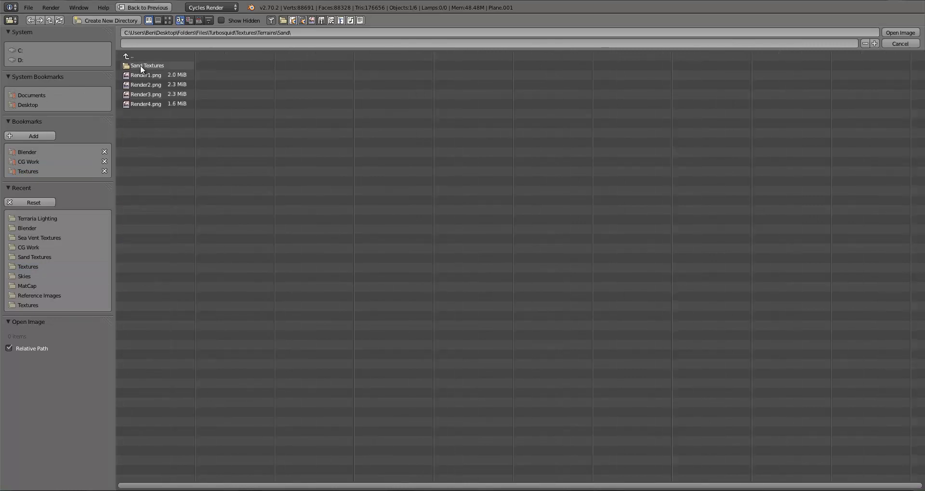
Show the files as thumbnails and load SandTexture3.png from the Sand Textures folder into the UV/Image Editor.
click(167, 20)
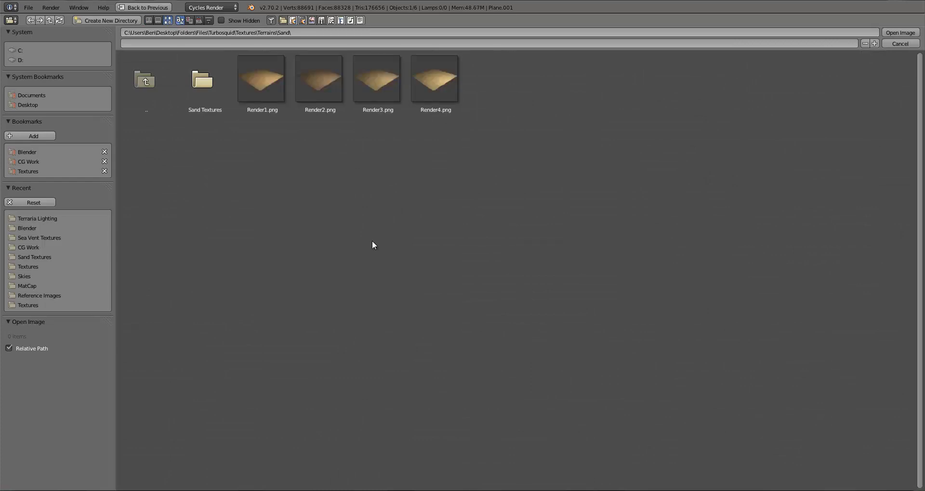
click(220, 110)
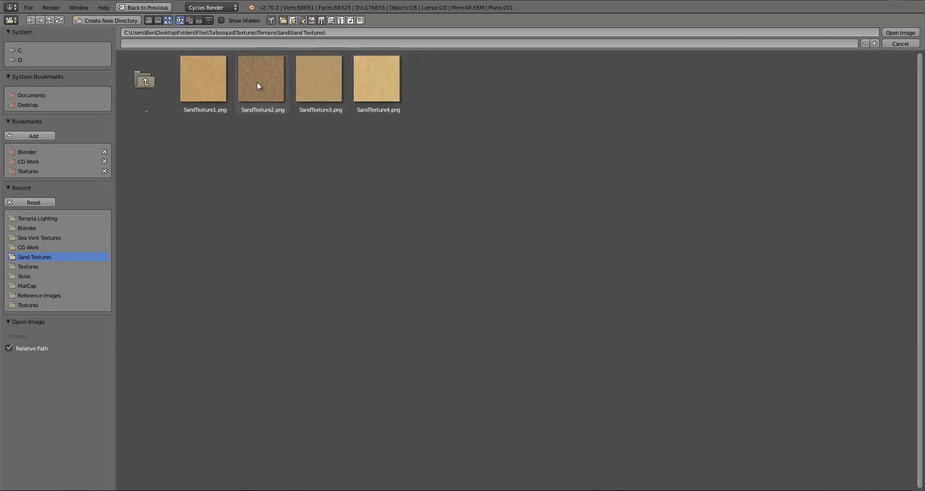
double_click(337, 90)
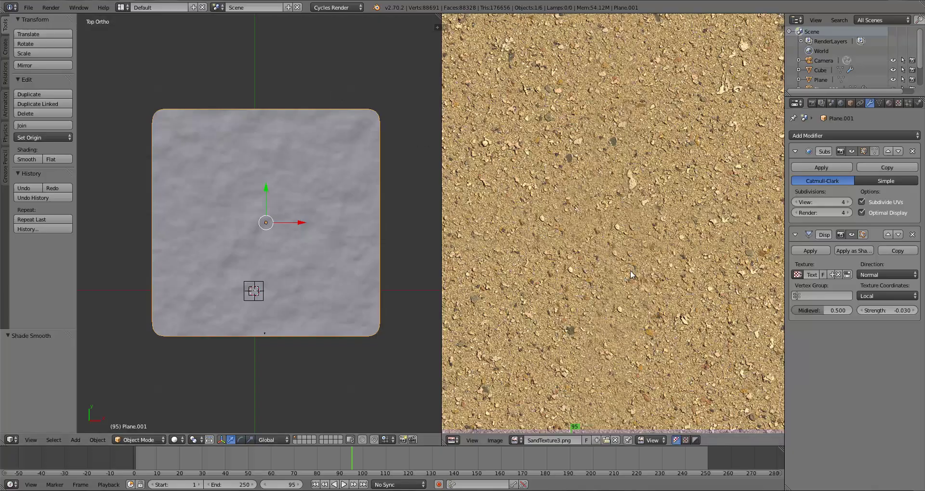
scroll(630, 270, down, 3)
scroll(631, 271, up, 3)
scroll(631, 270, down, 5)
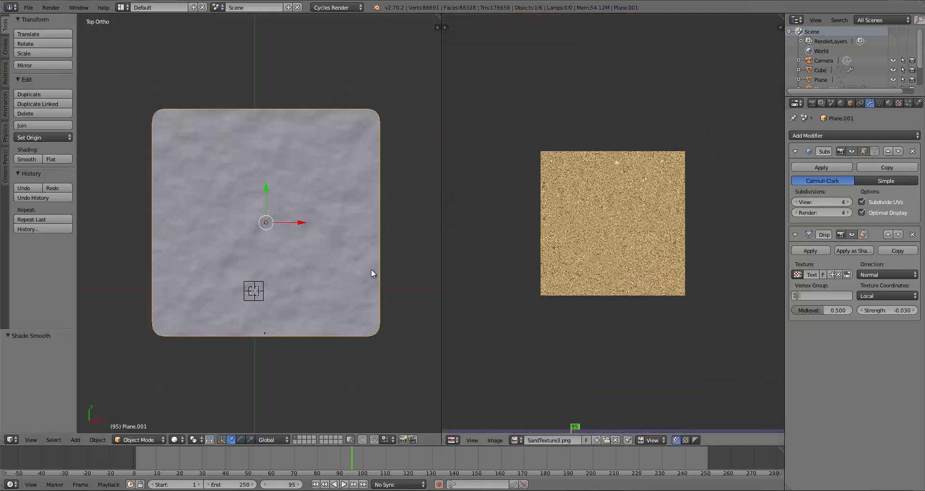
key(Tab)
key(u)
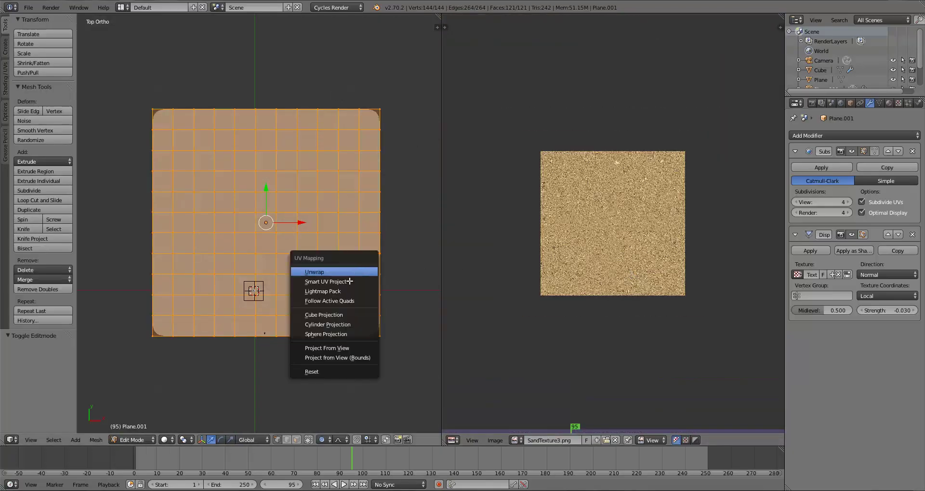
click(337, 336)
key(Tab)
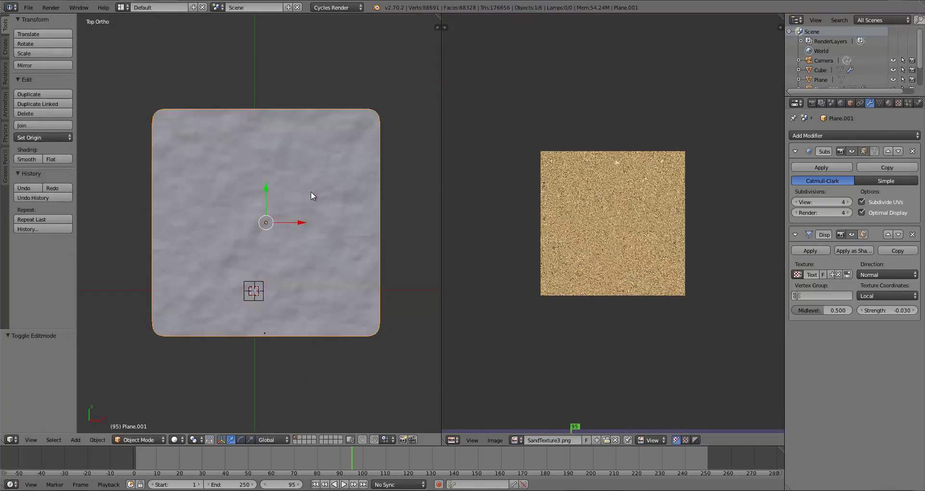
UV map the floor mesh with Project From View from the top view.
key(Tab)
key(u)
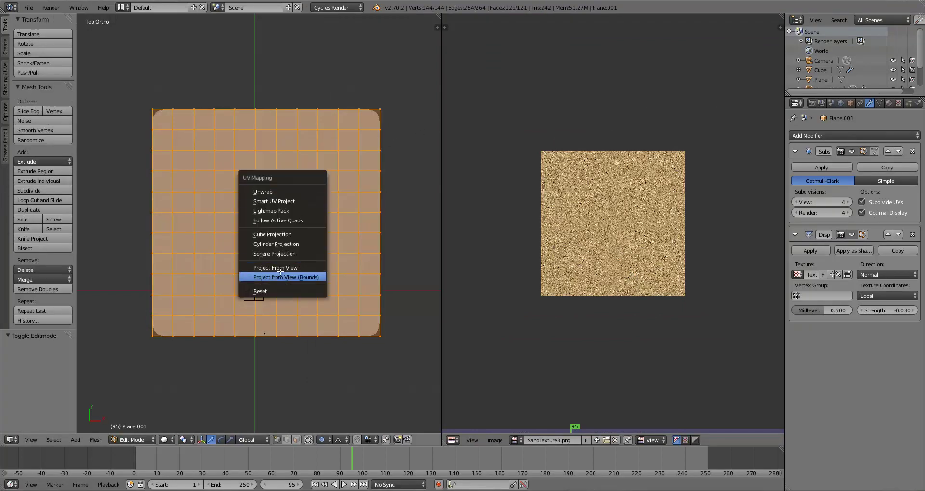
click(299, 265)
scroll(621, 268, up, 6)
scroll(602, 262, down, 1)
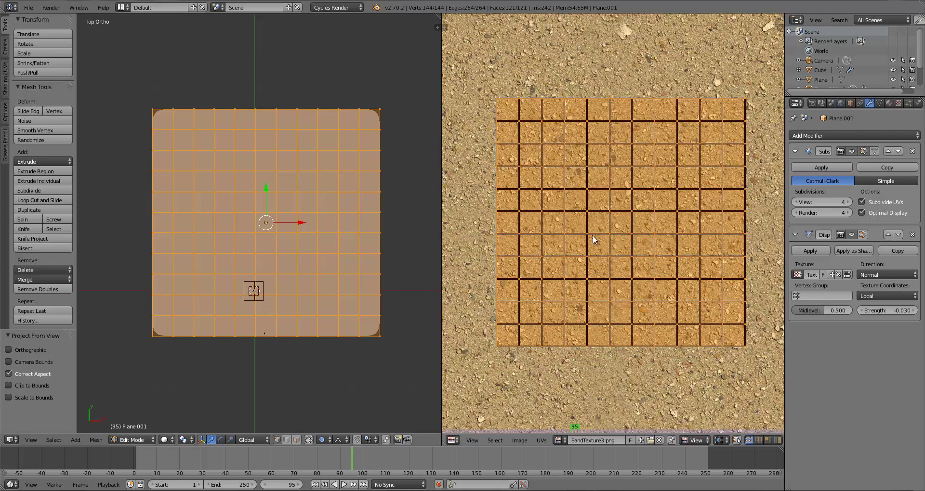
Scale the floor's UVs up by about 4 and again by about 3, and return to Object Mode.
key(s)
click(568, 347)
key(s)
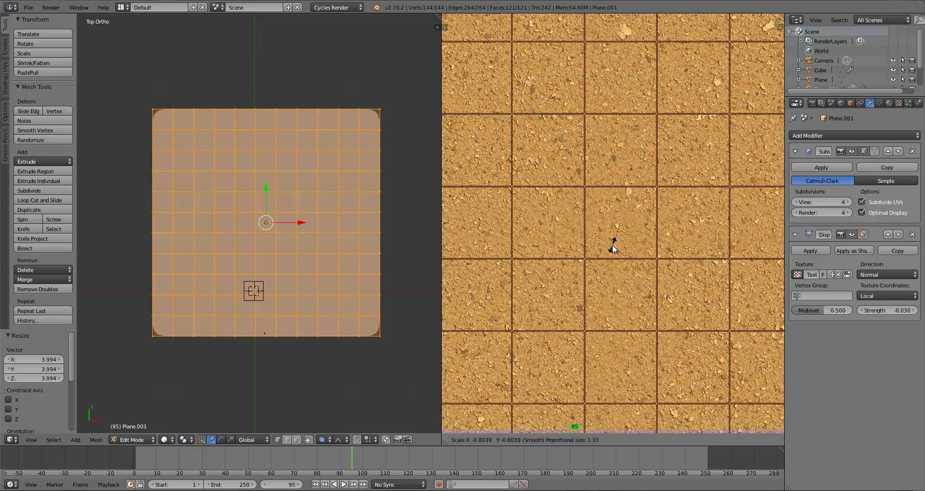
click(611, 237)
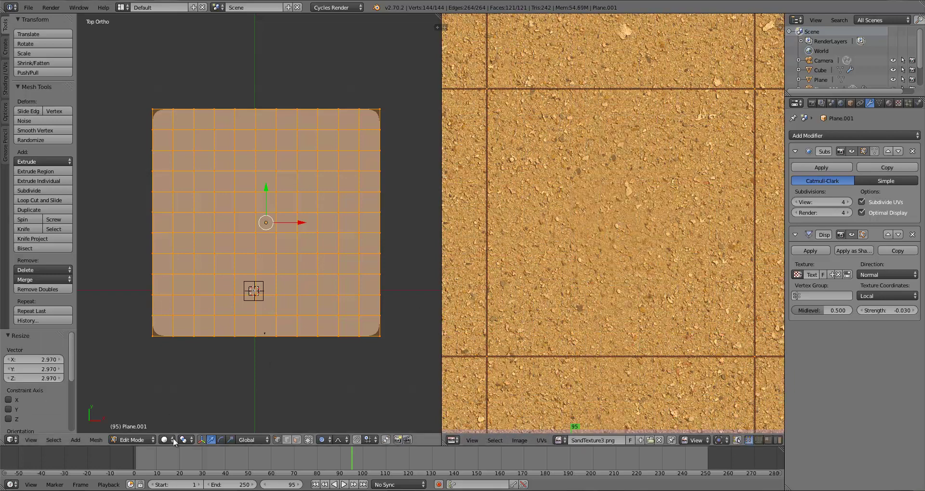
key(Tab)
Split off a Node Editor above the 3D view, give the floor a new node material, and space out its nodes.
drag(437, 27, 20, 168)
click(11, 162)
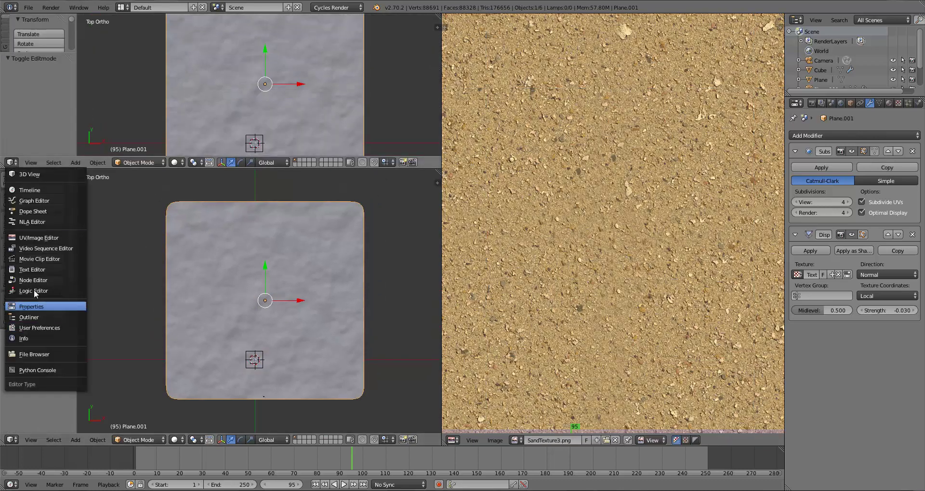
click(39, 282)
click(178, 163)
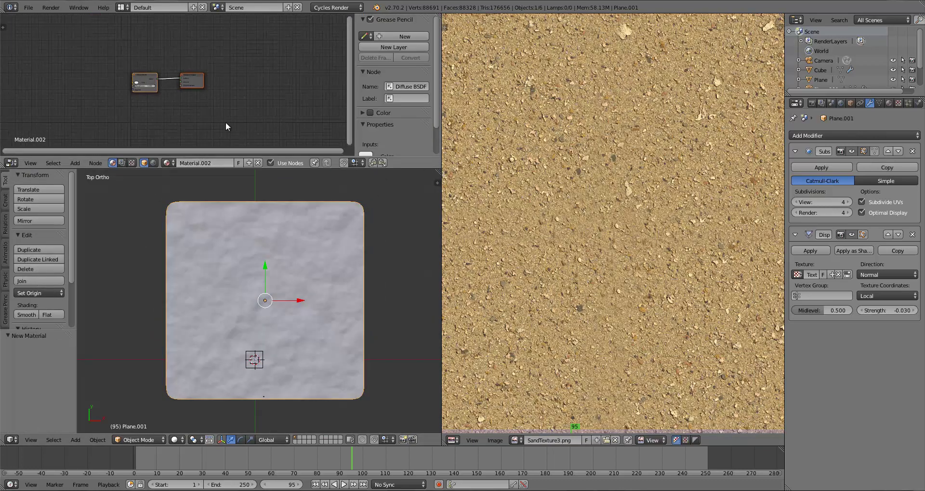
drag(199, 79, 268, 83)
drag(128, 85, 183, 80)
Add an Image Texture node using SandTexture3.png and connect its Color output to the Diffuse shader's Color input.
key(a)
key(shift+a)
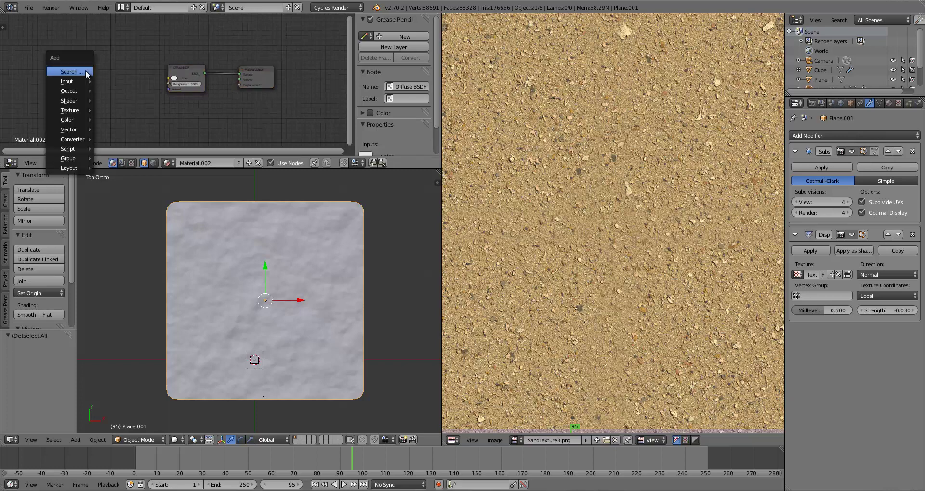
mouse_move(76, 111)
click(116, 110)
click(82, 58)
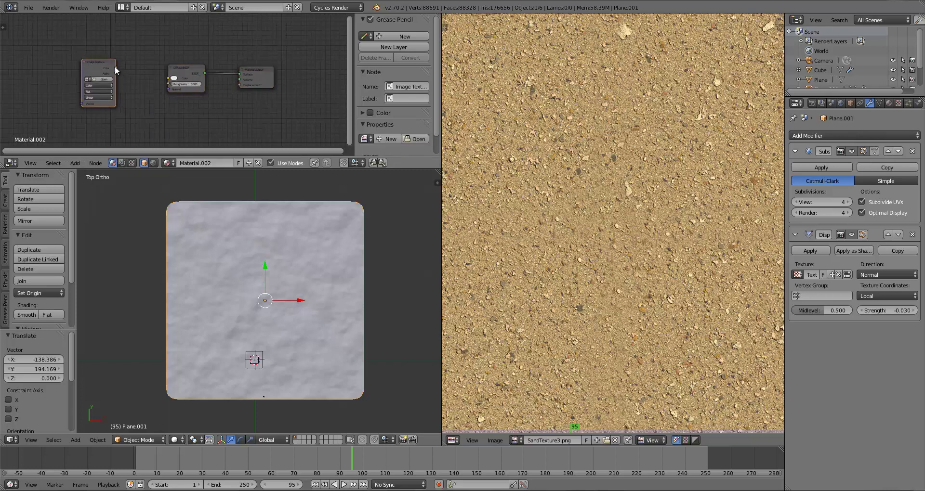
drag(115, 67, 168, 78)
drag(94, 67, 106, 66)
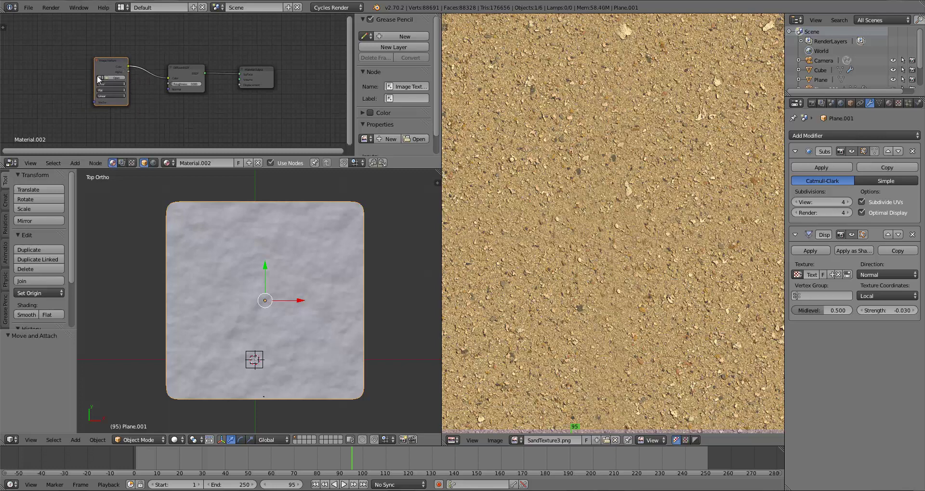
click(99, 77)
click(118, 102)
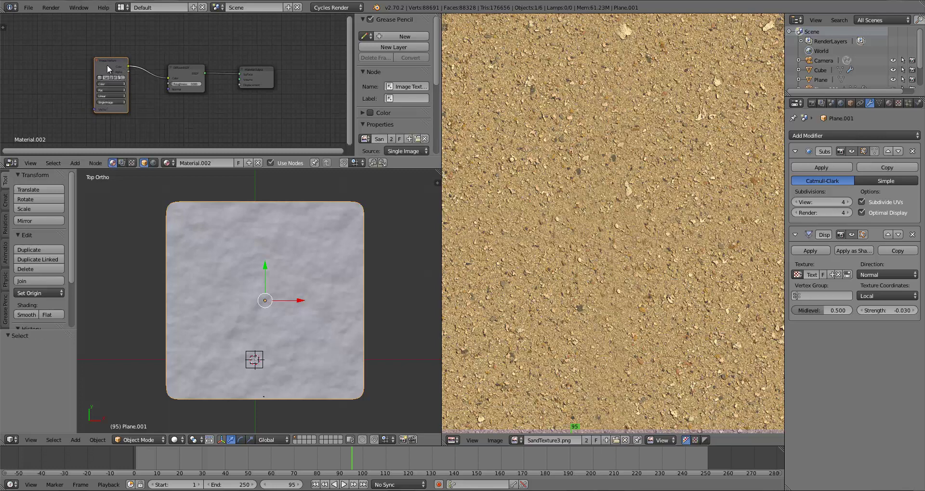
Display the floor's sand texture in the 3D view and inspect it up close from the top and through the camera.
click(175, 440)
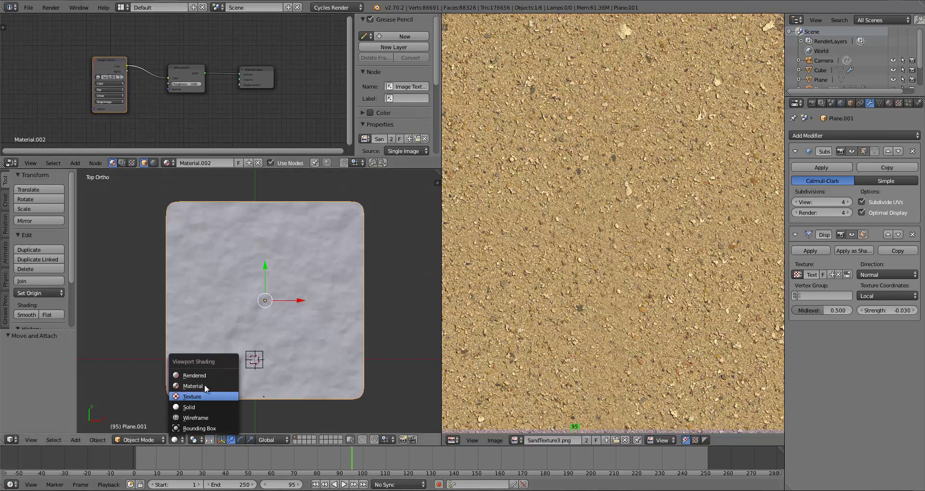
click(204, 384)
scroll(318, 354, up, 4)
scroll(317, 355, up, 6)
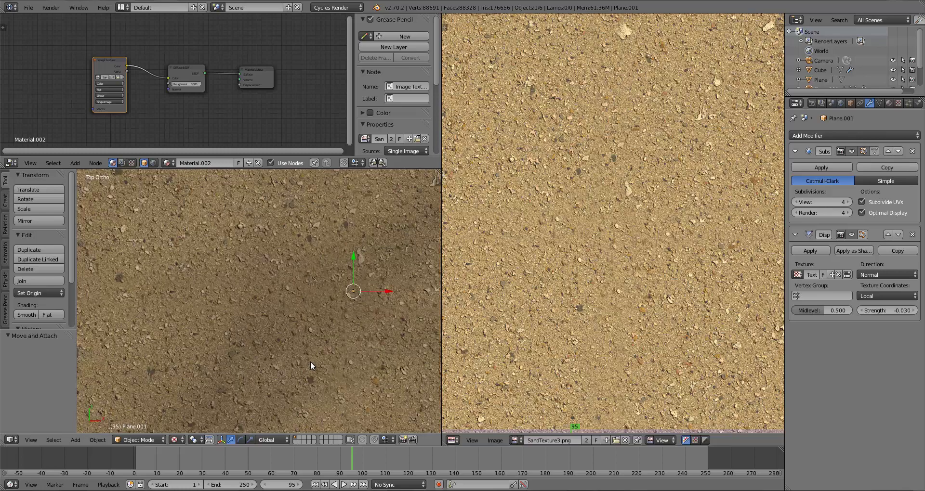
scroll(308, 364, down, 6)
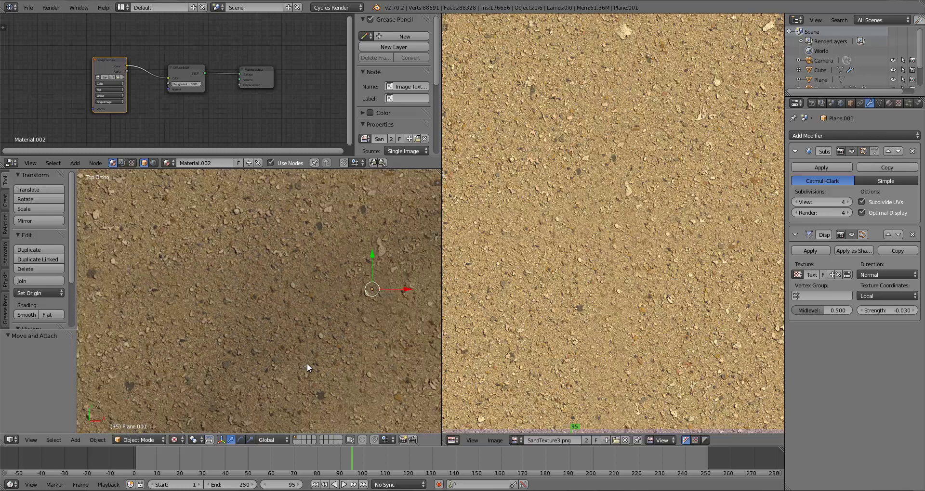
key(KP_0)
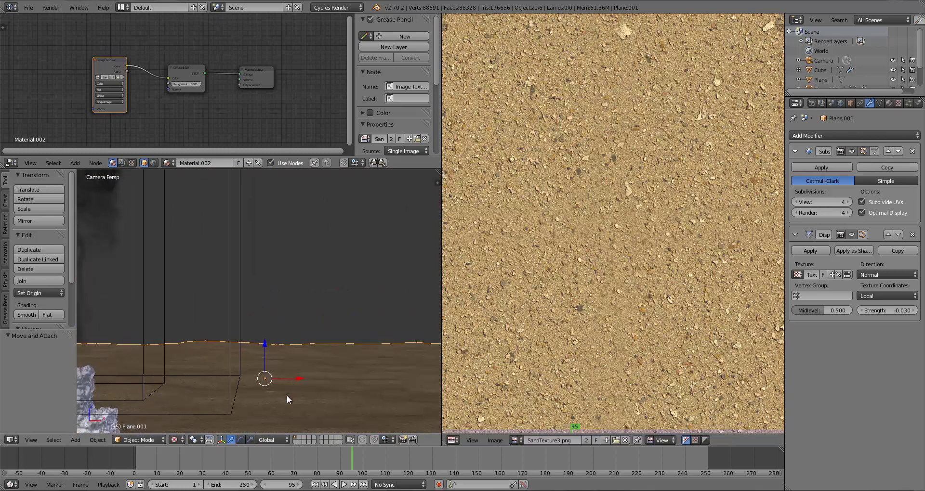
shift+middle_drag(287, 395, 279, 273)
scroll(271, 322, up, 3)
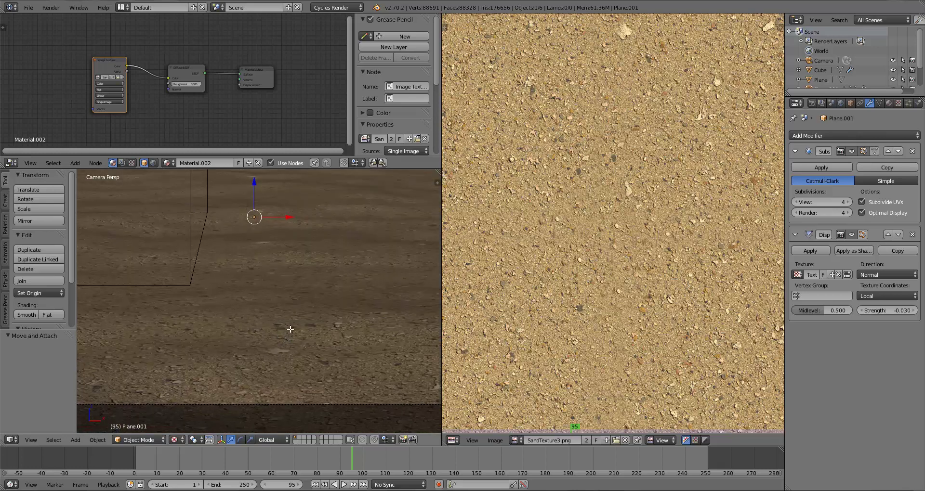
key(Tab)
key(Tab)
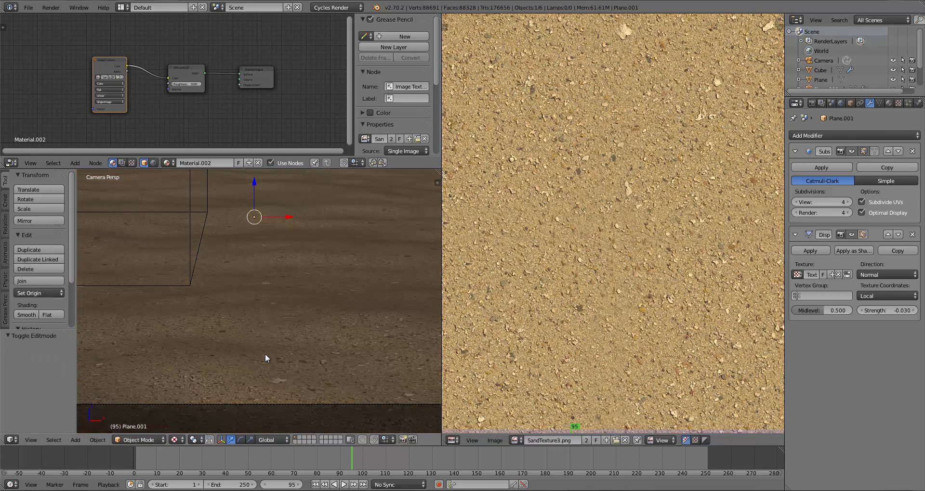
scroll(265, 353, down, 6)
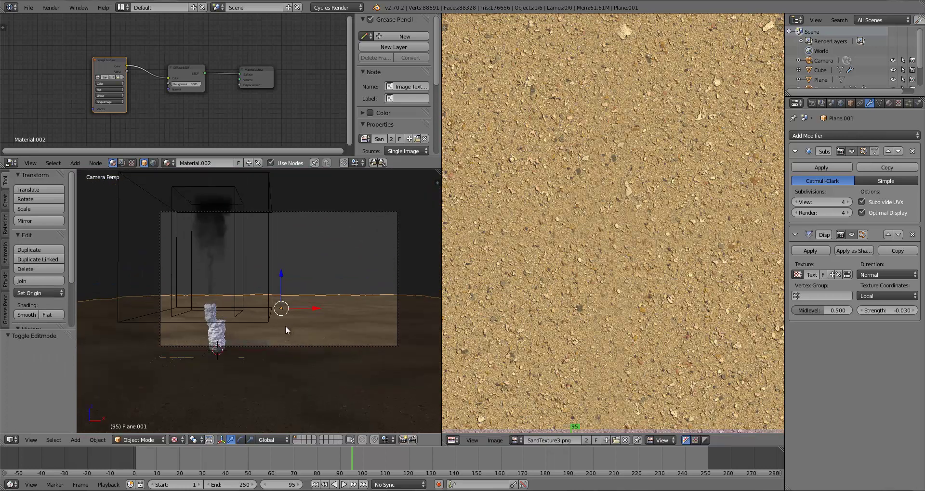
scroll(286, 330, up, 2)
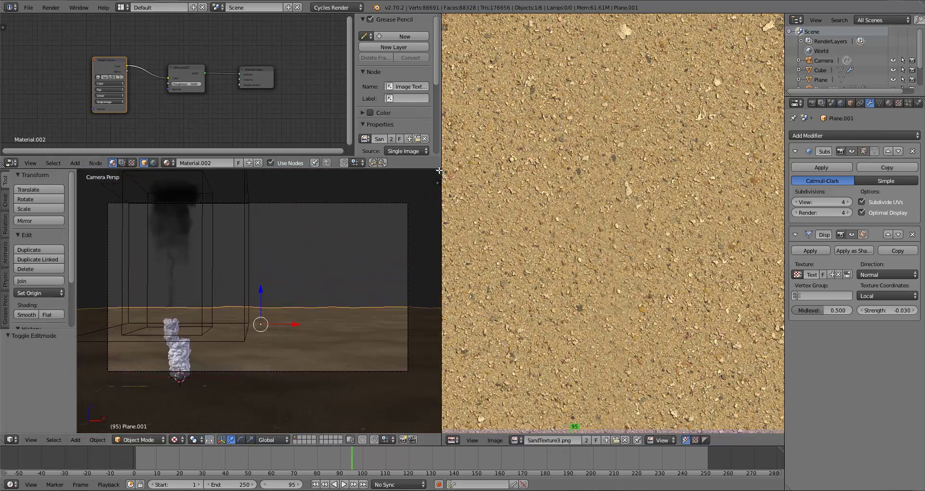
Make room among the sand material's nodes, then add a Math node and connect its Value output to the Material Output's Displacement.
scroll(236, 71, up, 2)
drag(72, 76, 53, 69)
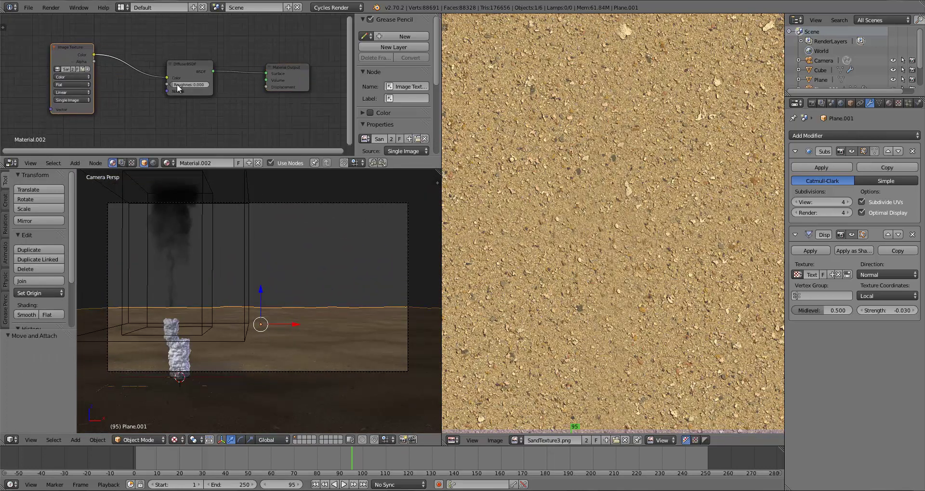
drag(178, 82, 143, 34)
key(shift+a)
mouse_move(217, 145)
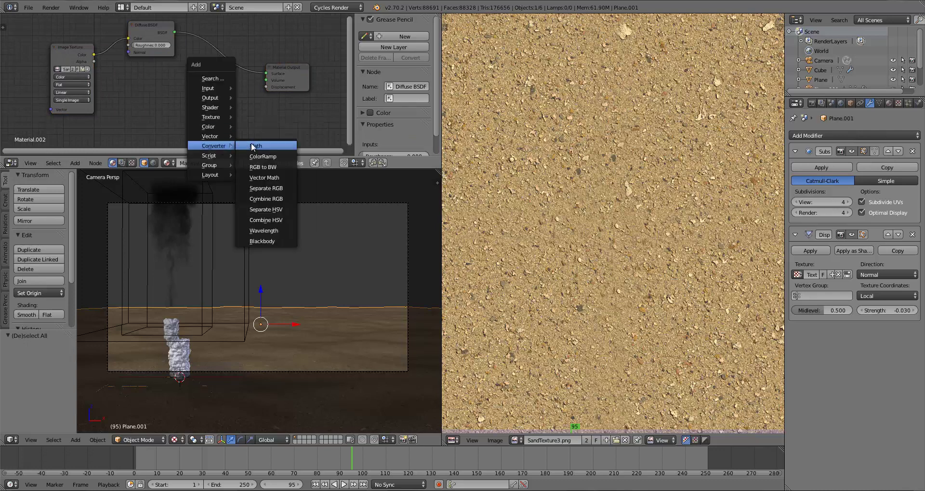
click(252, 146)
click(261, 89)
drag(262, 89, 229, 95)
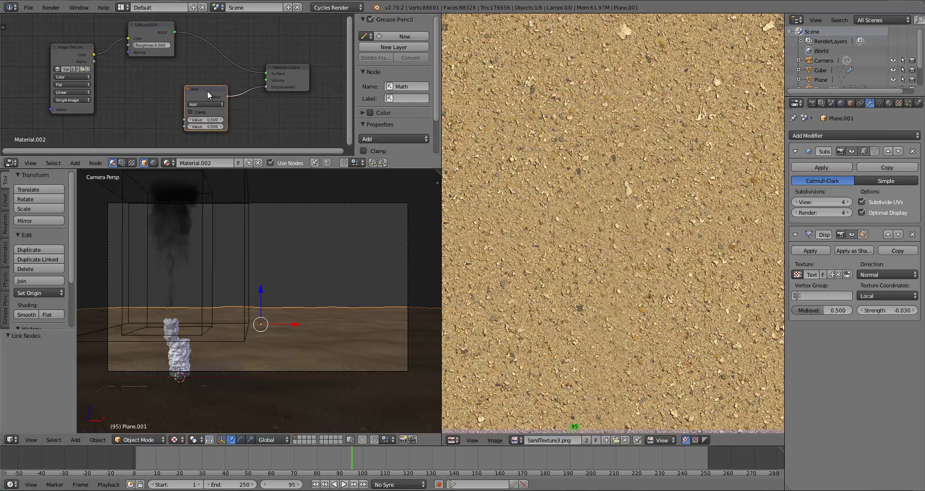
Set the Math node to Multiply with a second value of 0.250 and feed the Image Texture's Color into its first value.
click(206, 104)
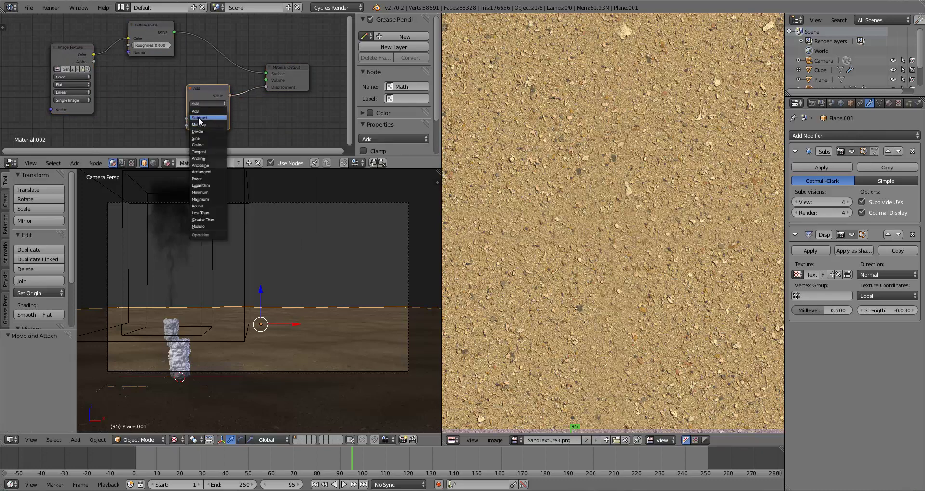
click(199, 125)
drag(94, 55, 187, 118)
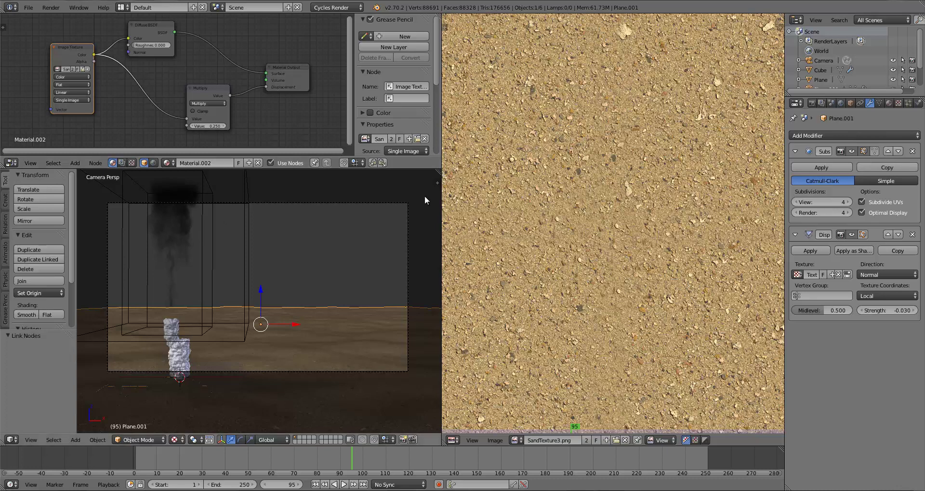
Merge the node editor and image editor areas into the 3D view and deselect all objects.
drag(427, 128, 421, 91)
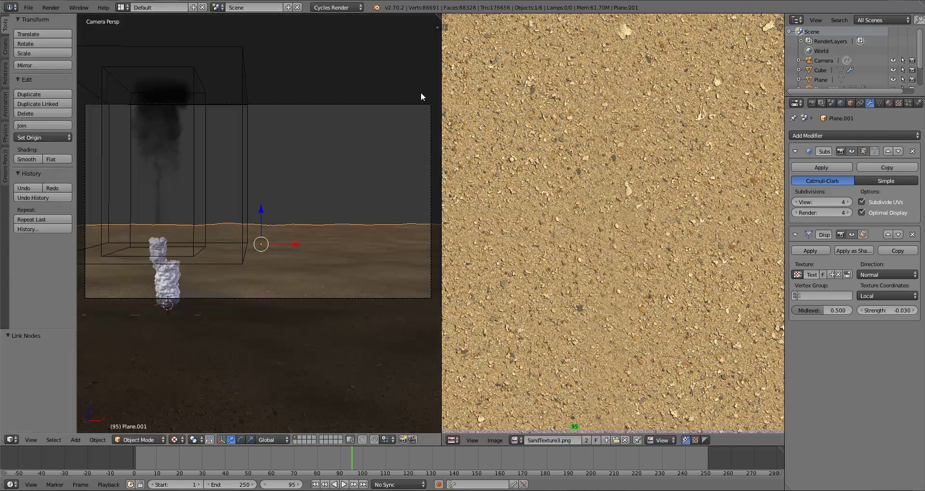
drag(438, 16, 457, 16)
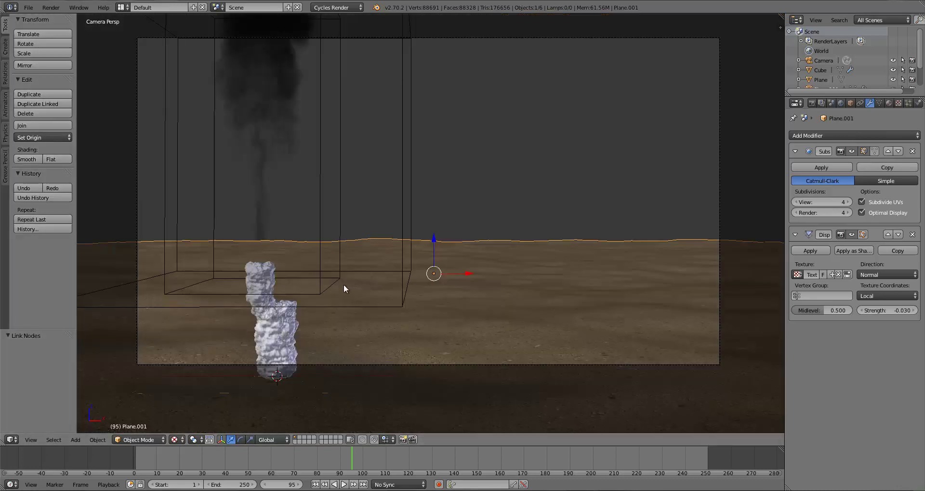
key(a)
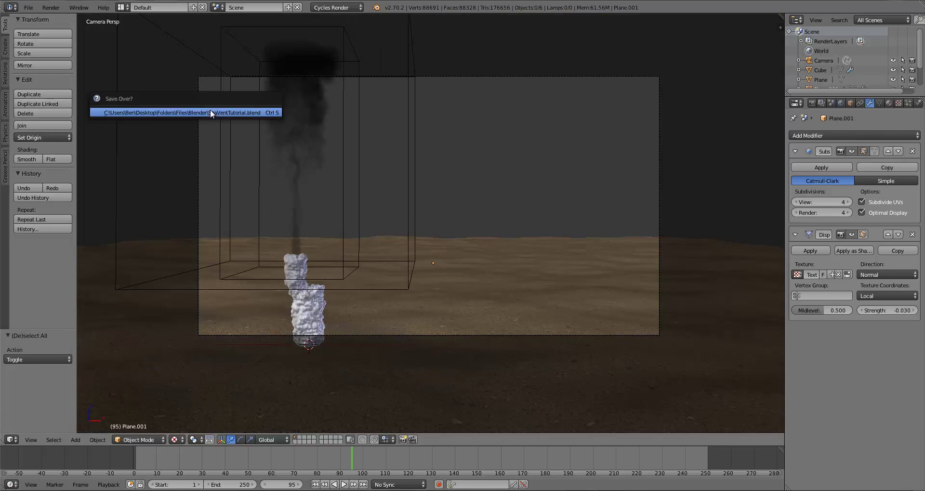
Preview the camera view in Rendered shading, return to Solid shading and save over the existing blend file.
click(175, 440)
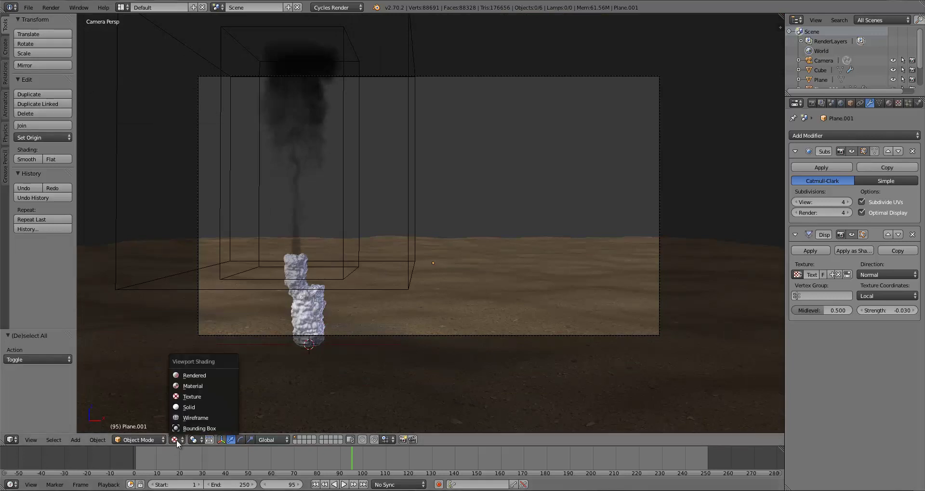
click(197, 376)
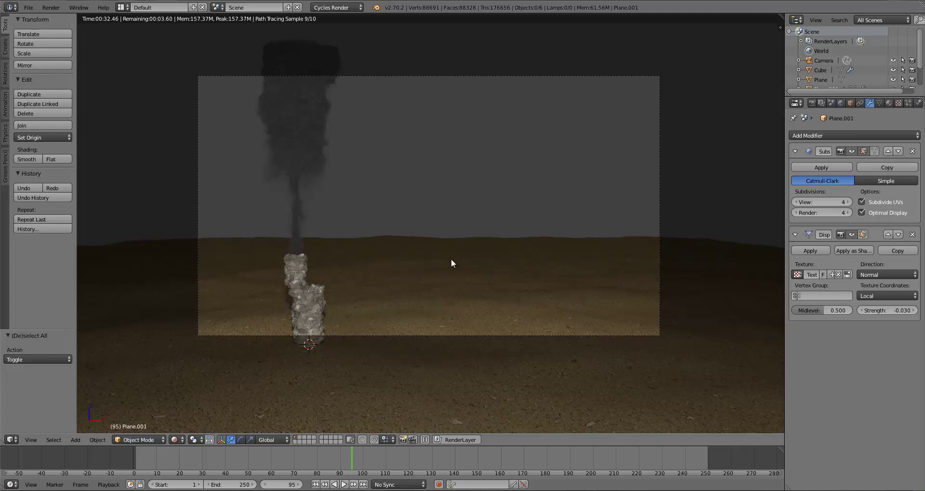
key(shift+z)
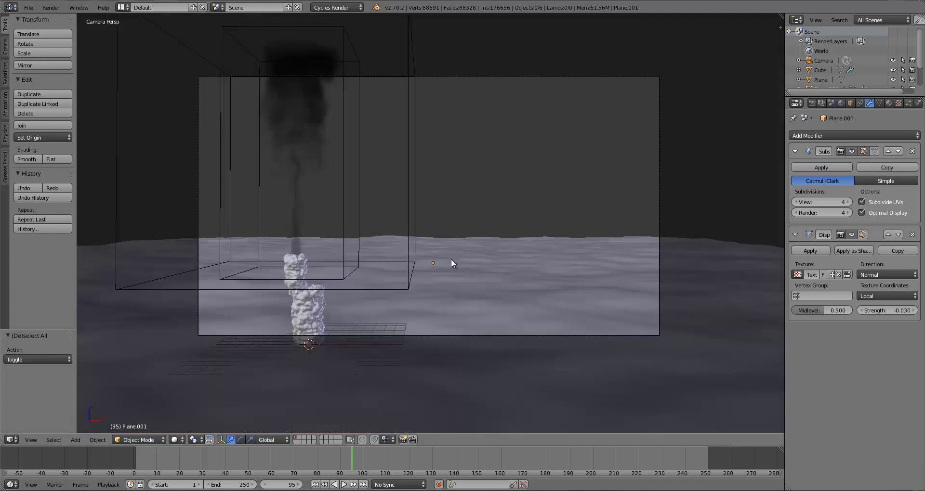
key(ctrl+s)
click(453, 256)
Examine the extent of the ground plane around the smoke domain from the front and from oblique angles.
key(KP_1)
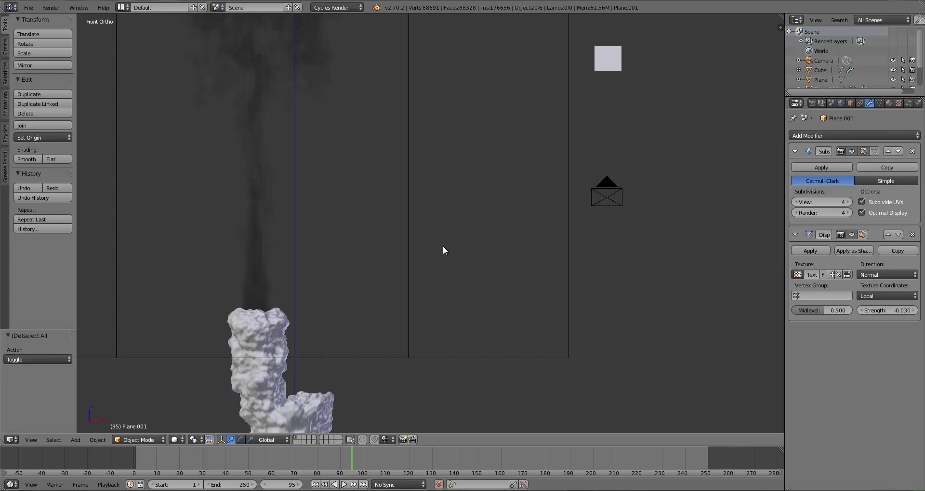
scroll(444, 250, down, 3)
middle_drag(429, 264, 427, 222)
scroll(432, 250, down, 3)
scroll(343, 265, up, 3)
scroll(413, 268, down, 4)
scroll(420, 223, up, 1)
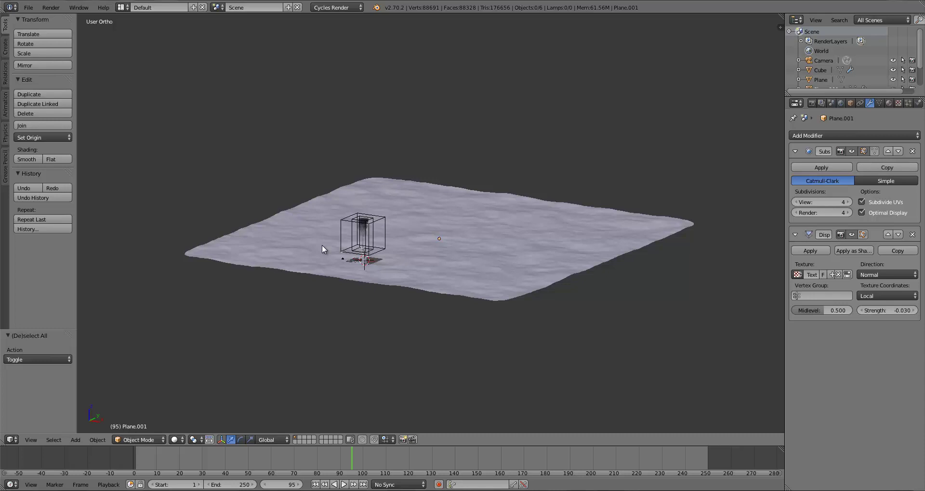
key(KP_1)
middle_drag(330, 246, 436, 288)
scroll(436, 288, up, 3)
key(KP_1)
scroll(369, 262, down, 2)
middle_drag(394, 230, 409, 261)
key(KP_1)
scroll(409, 259, up, 1)
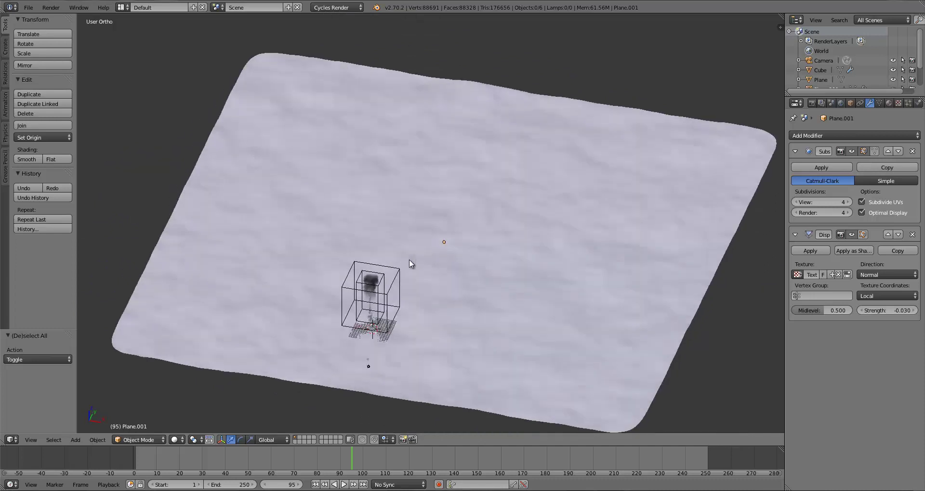
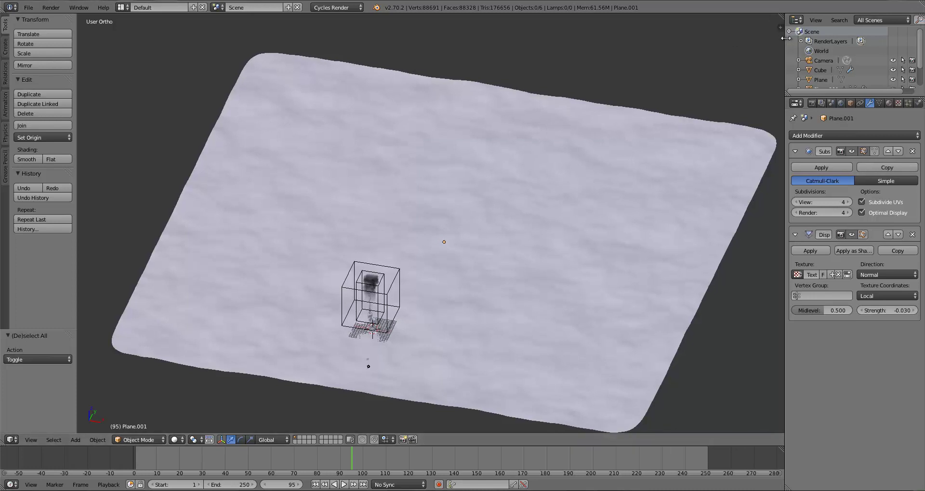
Split the 3D view horizontally, show the World properties, and turn the upper area into a Node Editor.
drag(780, 22, 722, 197)
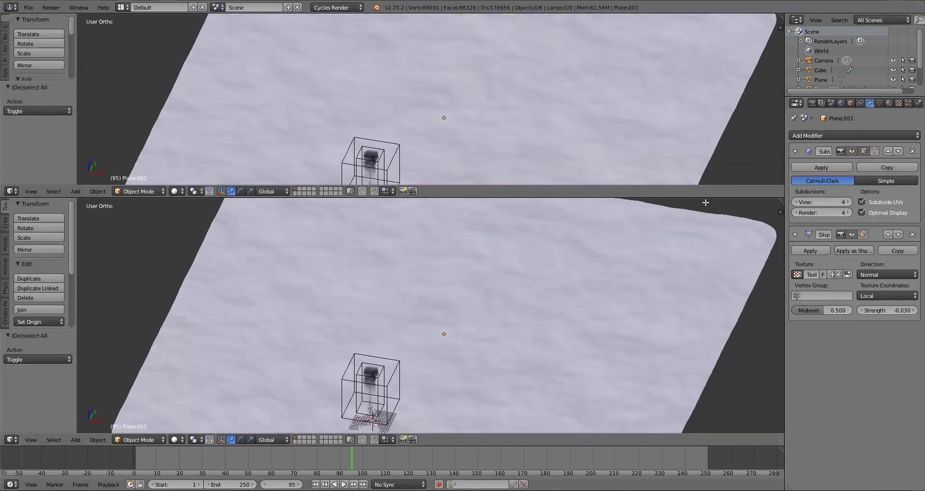
click(841, 103)
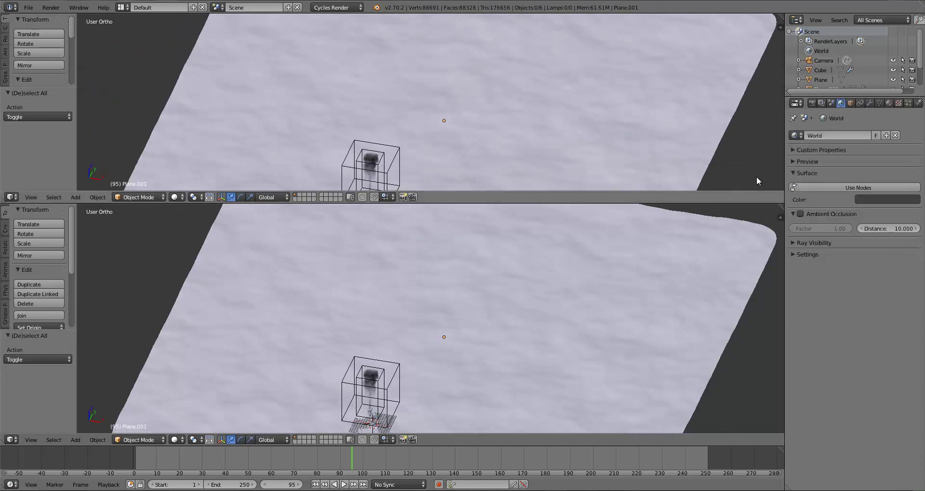
click(12, 197)
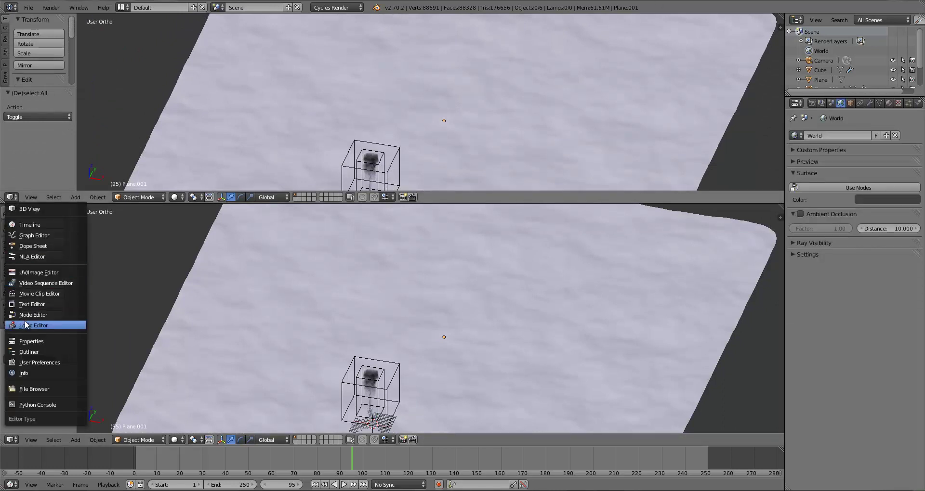
click(28, 208)
click(12, 198)
click(29, 319)
scroll(224, 137, up, 3)
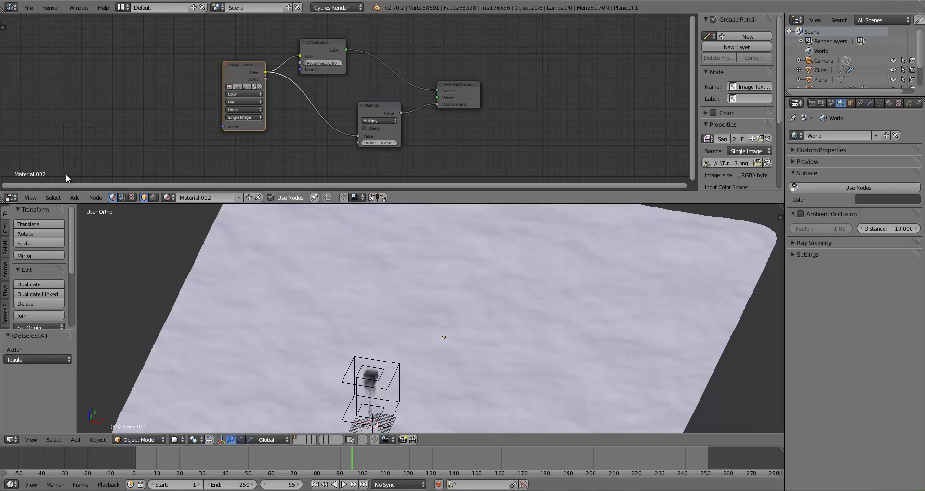
Show the World shader in the Node Editor, enable Use Nodes, and move the Background and World Output nodes apart.
click(152, 198)
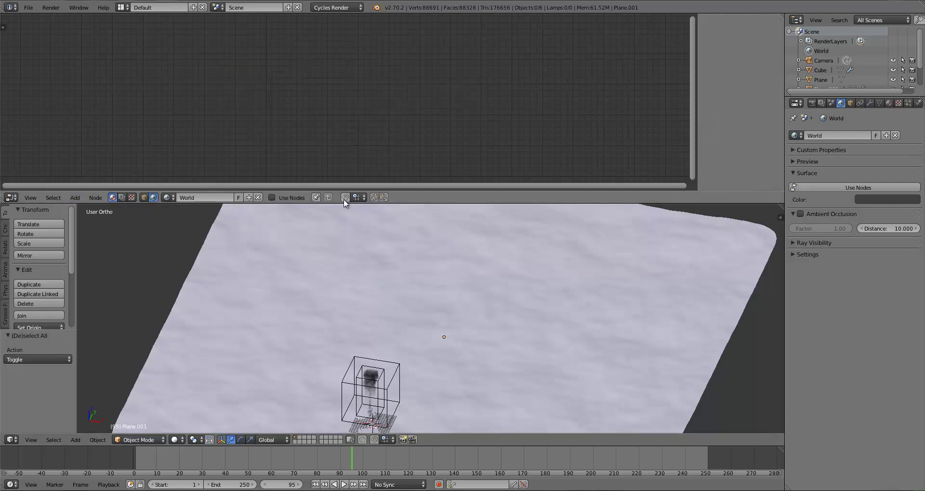
click(273, 198)
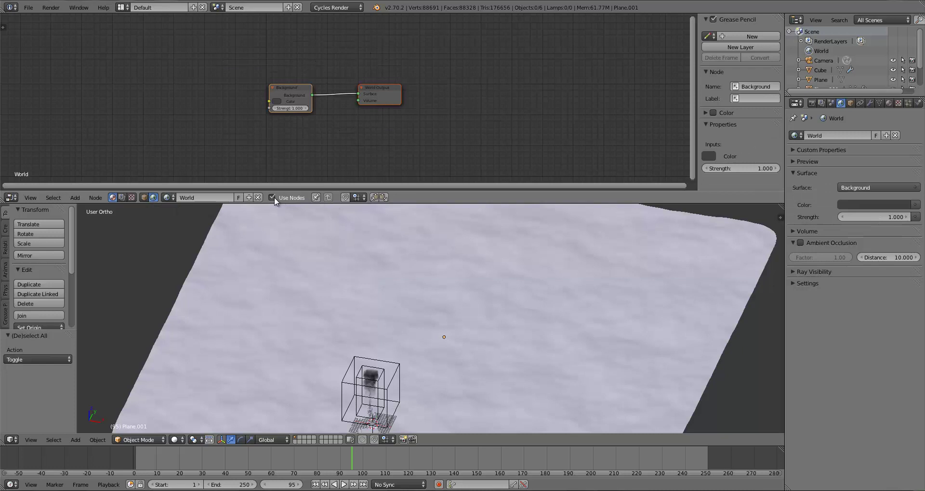
drag(285, 89, 237, 55)
drag(367, 99, 414, 96)
drag(244, 53, 276, 45)
Try a Volume Absorption node in the World shader and delete it.
key(shift+a)
mouse_move(158, 94)
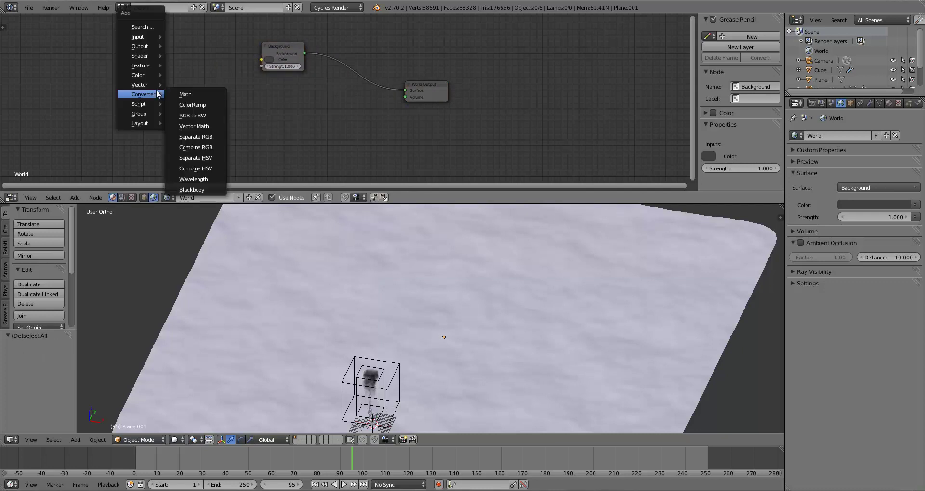
mouse_move(145, 56)
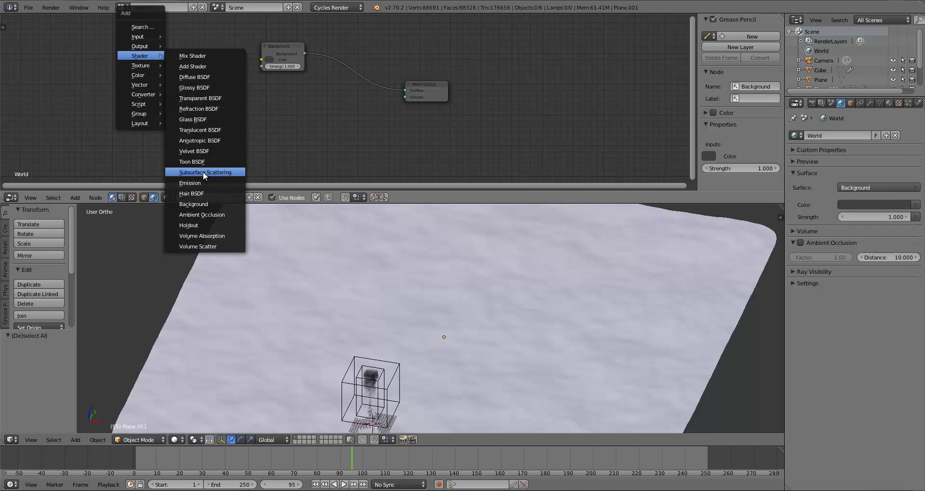
click(201, 234)
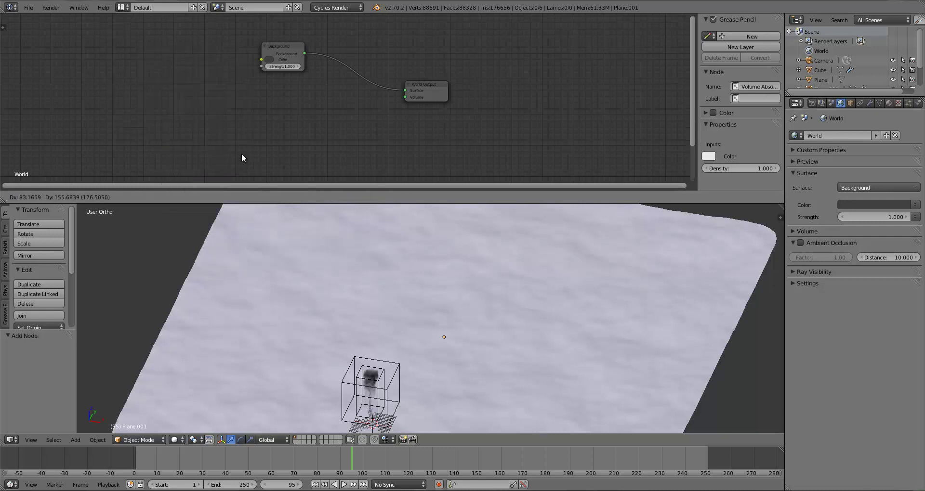
click(249, 89)
drag(294, 101, 377, 103)
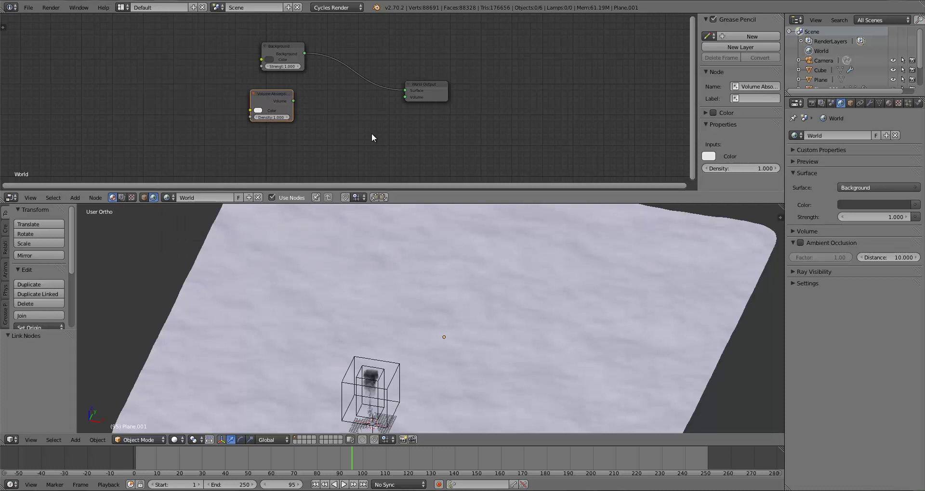
click(275, 98)
key(x)
Add a Volume Scatter shader below the Background node and connect it to the World Output's Volume input.
key(shift+a)
mouse_move(267, 110)
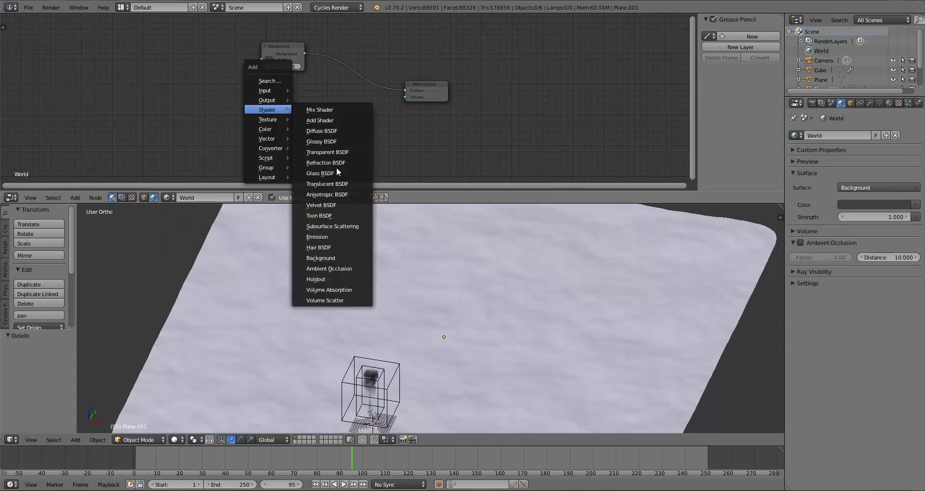
click(340, 299)
click(299, 121)
drag(367, 107, 406, 97)
drag(279, 122, 290, 113)
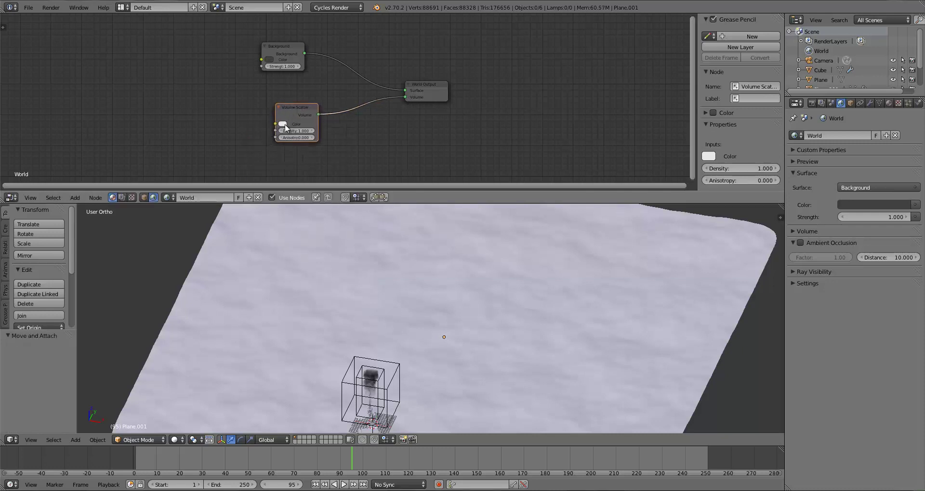
Arrange the world nodes with Volume Scatter directly below Background and World Output farther out beside them.
middle_drag(315, 374, 337, 344)
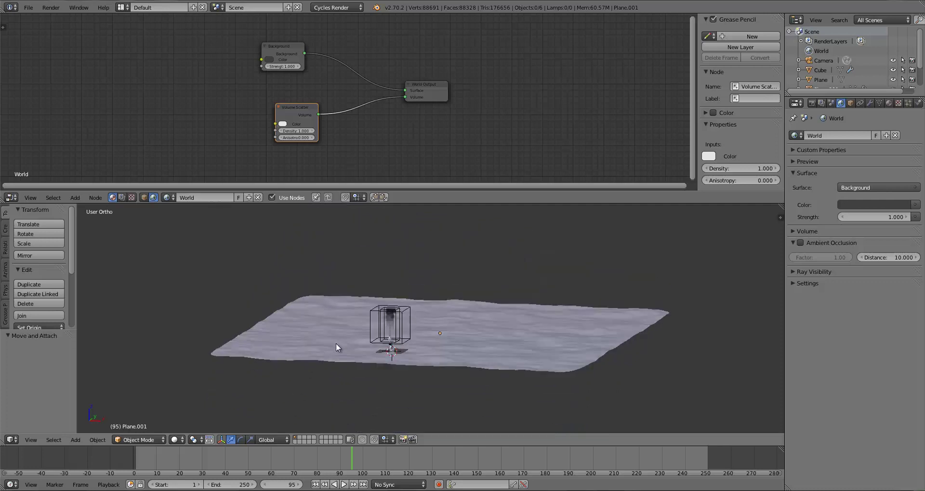
drag(310, 111, 276, 108)
click(279, 119)
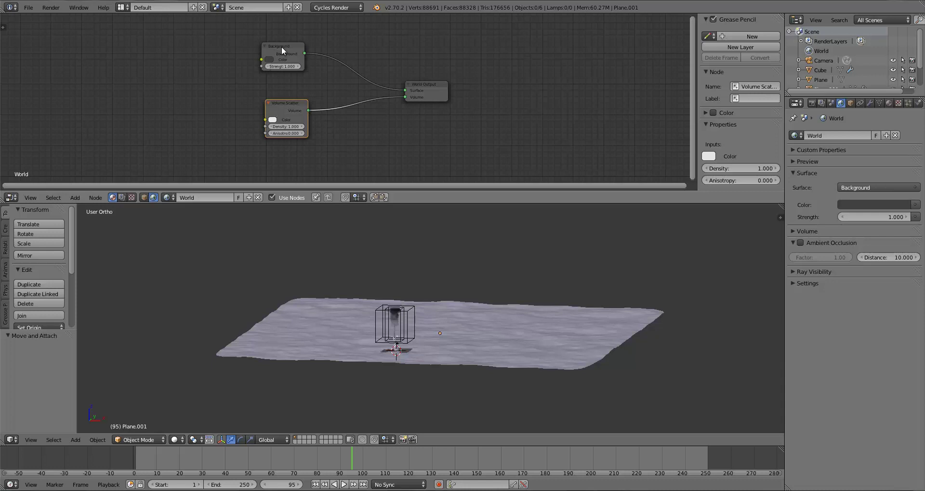
drag(281, 46, 304, 46)
drag(296, 105, 315, 98)
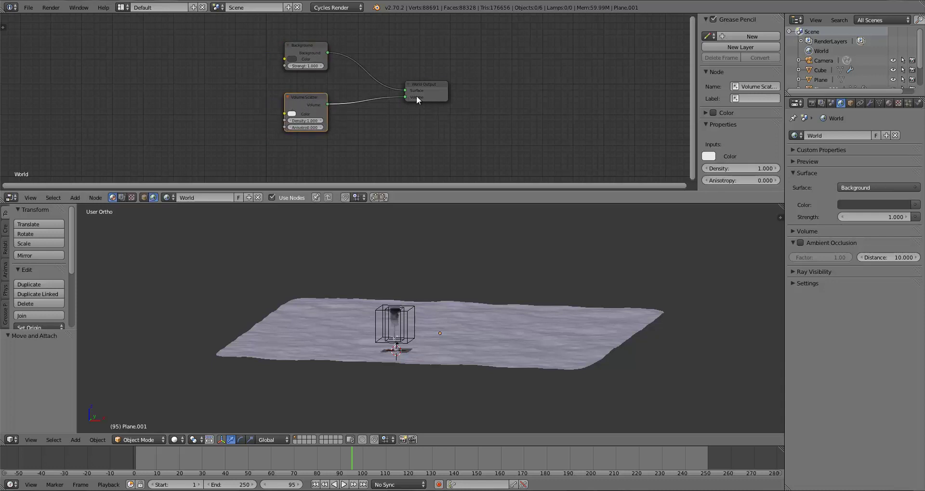
drag(416, 99, 436, 89)
drag(301, 47, 296, 50)
click(302, 102)
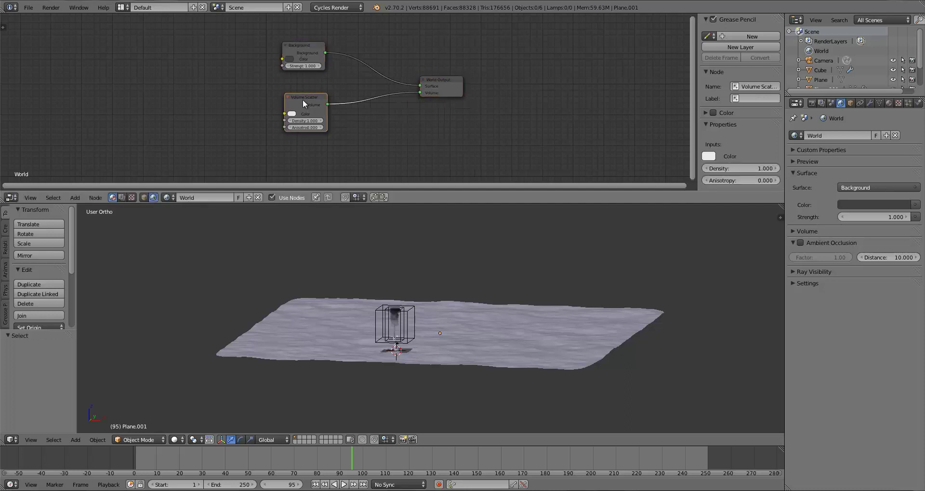
drag(303, 99, 305, 91)
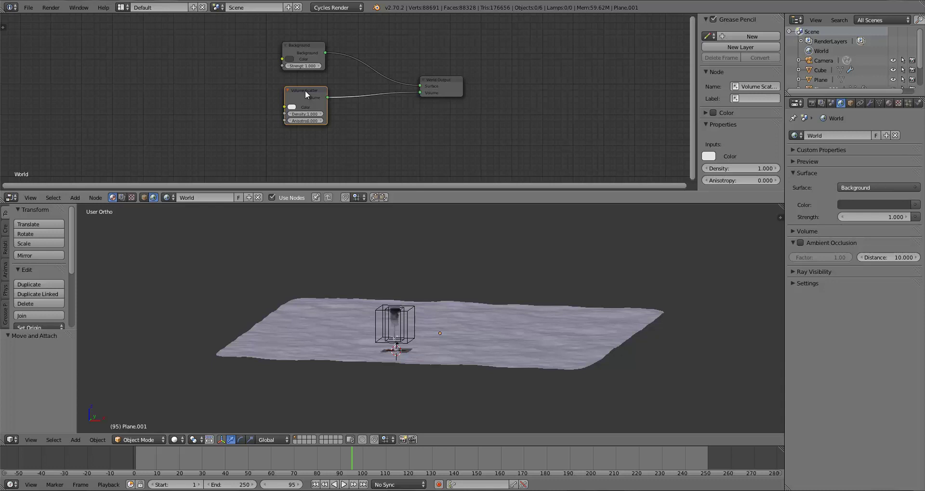
Bring the World Output node close beside the Background and Volume Scatter nodes and line up the two shaders vertically.
drag(305, 99, 307, 97)
drag(299, 51, 307, 48)
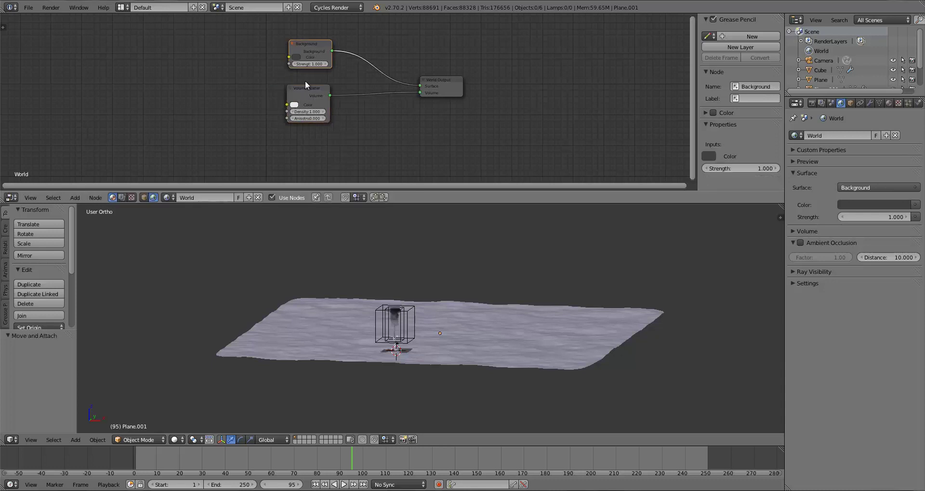
drag(305, 91, 308, 83)
drag(446, 95, 395, 67)
mouse_move(306, 47)
mouse_down()
mouse_move(314, 42)
mouse_move(302, 47)
mouse_up()
mouse_move(321, 83)
mouse_down()
mouse_move(302, 97)
mouse_move(311, 86)
mouse_up()
drag(391, 61, 377, 67)
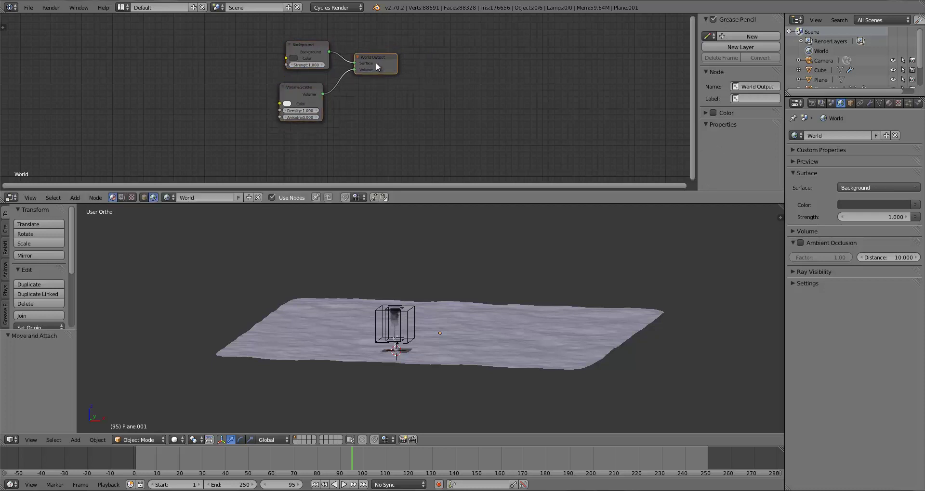
mouse_move(299, 102)
mouse_down()
mouse_move(322, 90)
mouse_move(315, 102)
mouse_up()
drag(309, 44, 320, 45)
click(377, 65)
middle_drag(541, 316, 423, 224)
key(a)
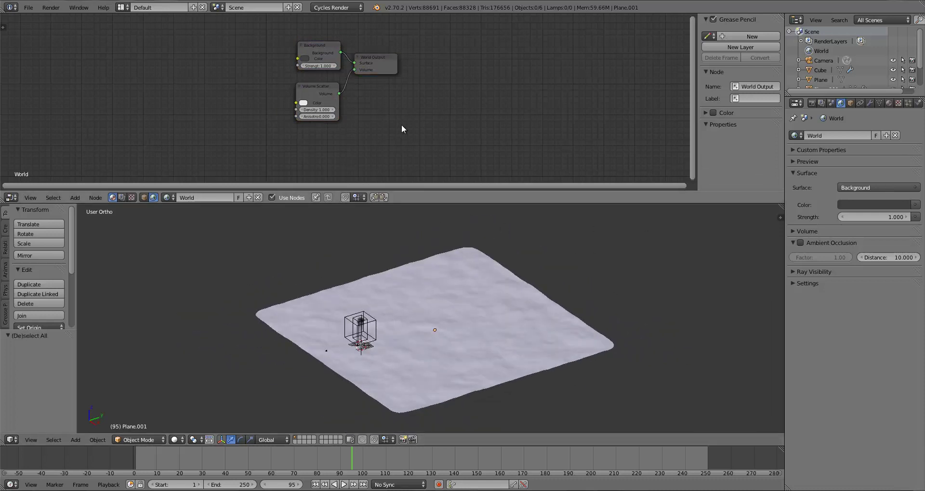
Lower the World Output node slightly between the two shaders and merge the Node Editor area into the 3D view.
drag(380, 62, 384, 69)
drag(316, 50, 314, 49)
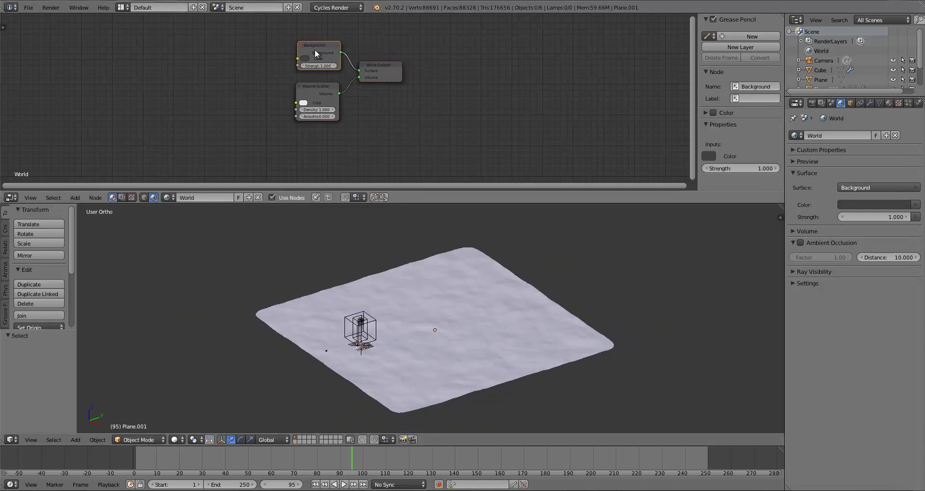
click(318, 89)
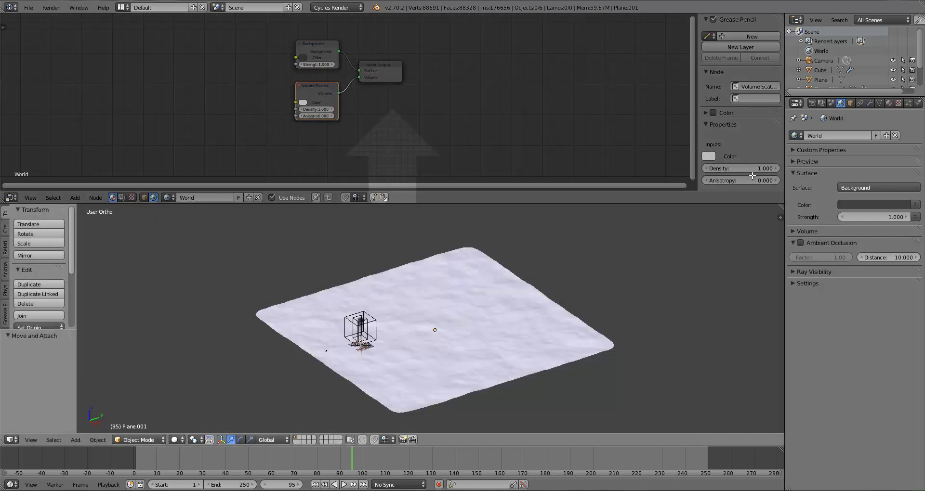
drag(753, 176, 731, 157)
Select the light-emitting plane above the ground and set its Emission material strength to 7500.
middle_drag(370, 375, 264, 220)
right_click(232, 214)
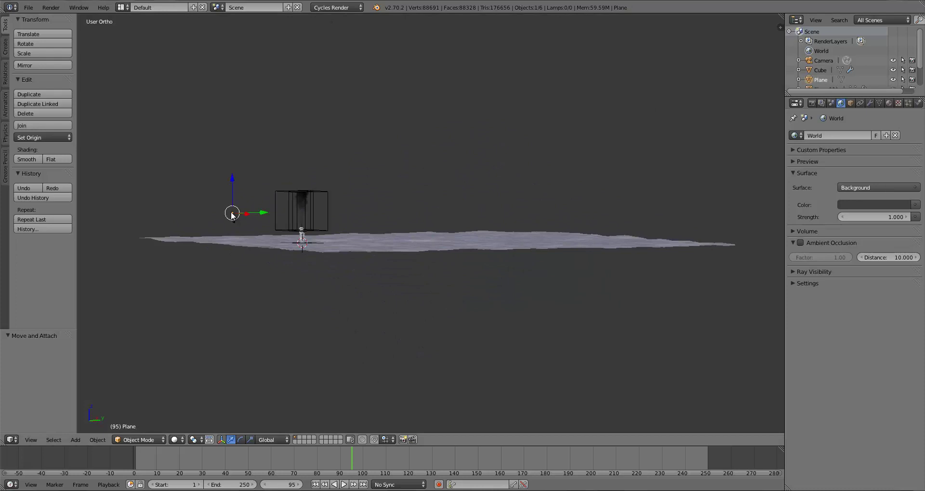
key(KP_0)
click(889, 103)
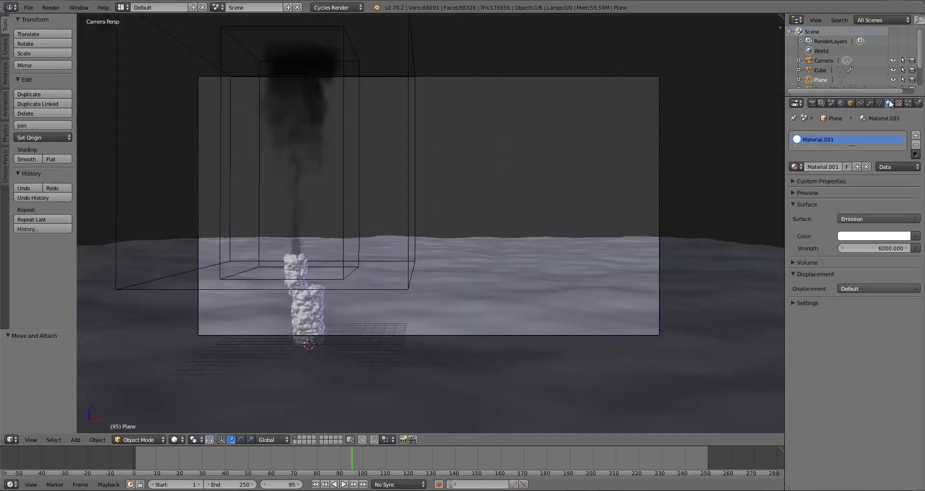
click(876, 247)
text(7500)
key(Return)
key(a)
Add a plane mesh at the origin and scale it up about 6 times in wireframe top view.
scroll(422, 264, down, 5)
key(shift+a)
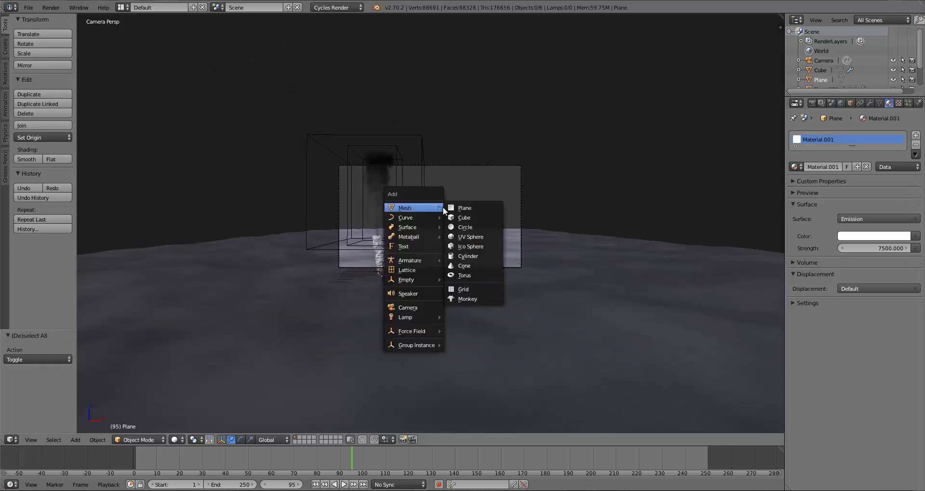
click(455, 207)
key(KP_7)
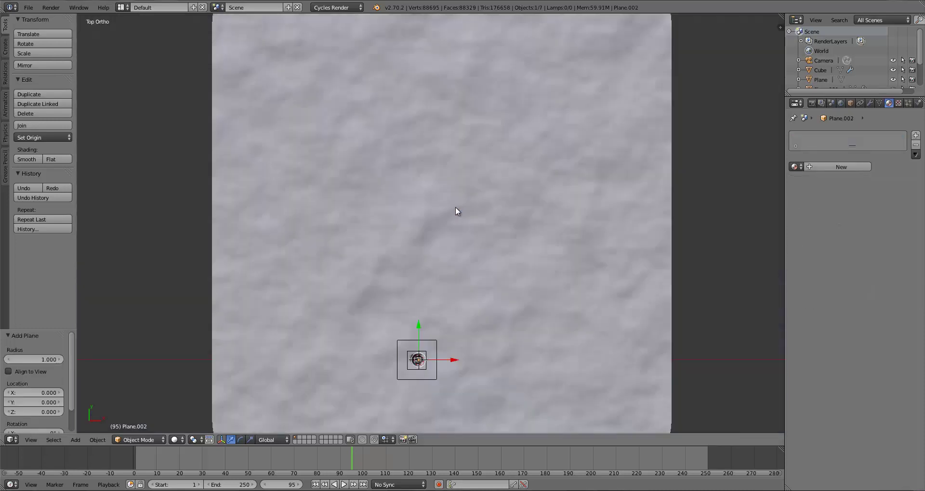
key(z)
mouse_move(456, 328)
shift+middle_down()
mouse_move(414, 258)
mouse_move(412, 279)
shift+middle_up()
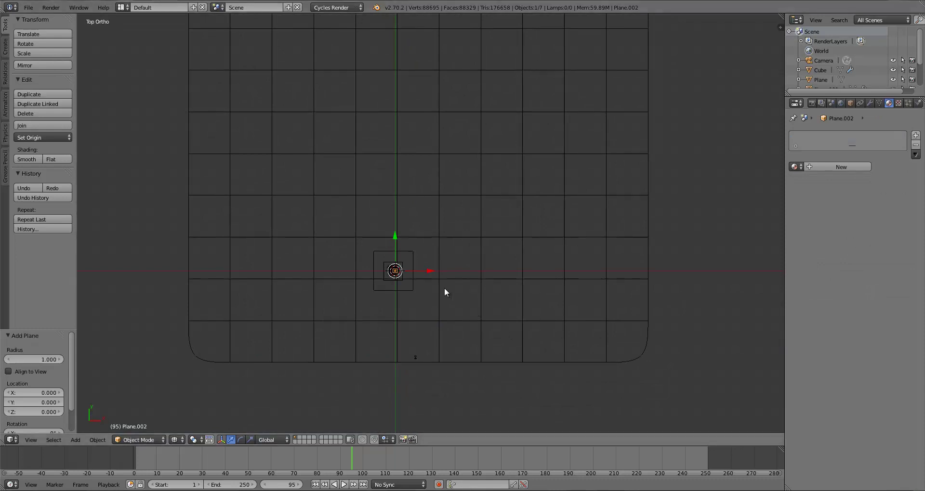
key(s)
click(543, 298)
Enlarge the new plane further and shift it about 10.3 units along X so it surrounds the vent.
key(s)
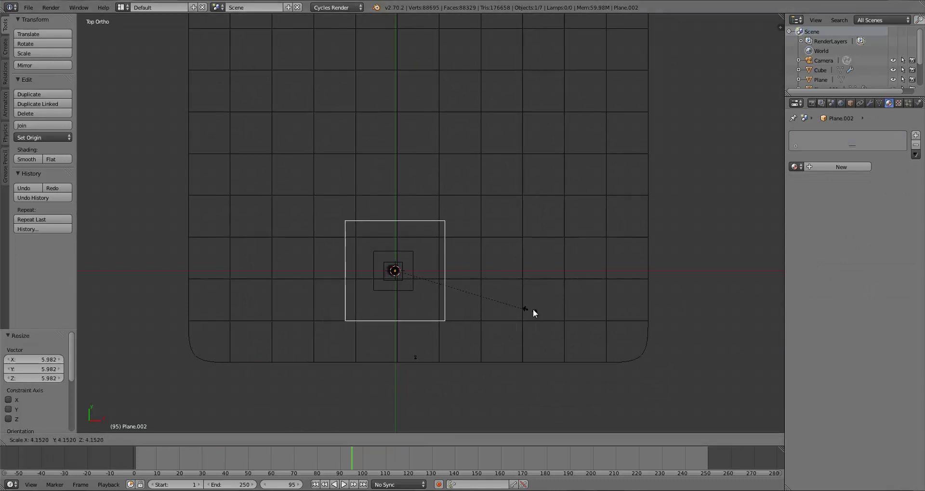
click(527, 306)
key(g)
click(547, 305)
key(s)
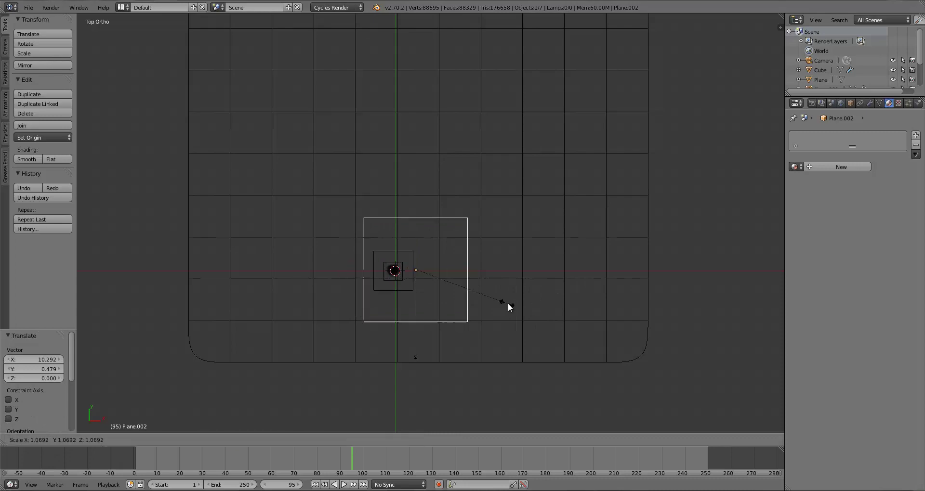
click(518, 303)
Raise the new plane about 32.5 units along Z so it hangs above the vent.
key(KP_0)
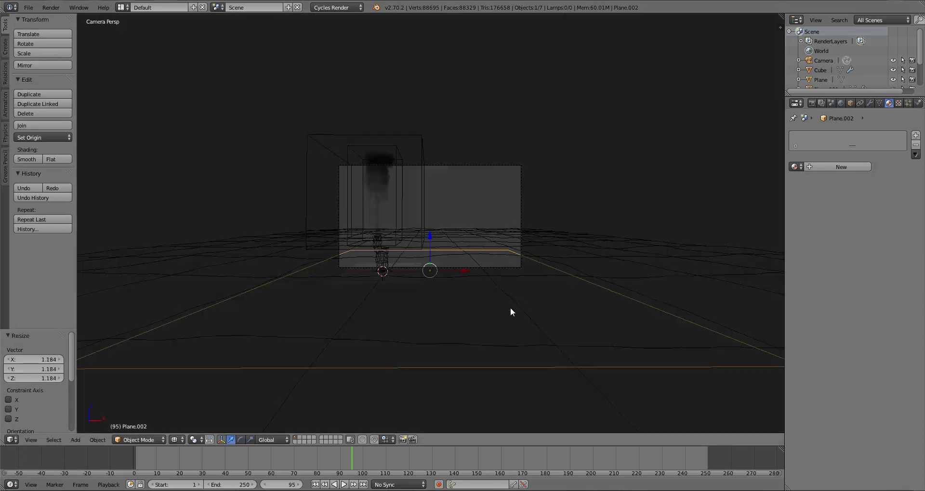
key(g)
key(z)
click(494, 223)
Enlarge the raised plane in top view and reposition it to cover a wider area of ground around the vent.
key(KP_7)
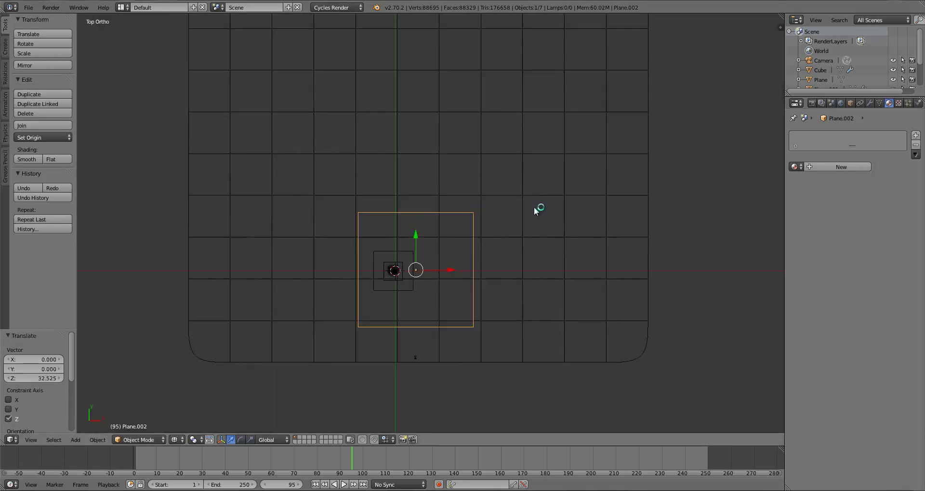
scroll(434, 304, down, 2)
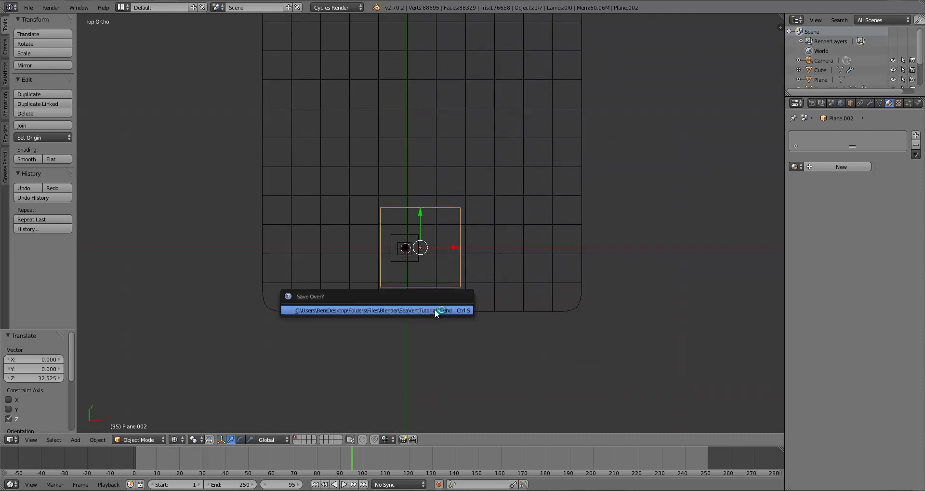
scroll(445, 331, up, 2)
key(s)
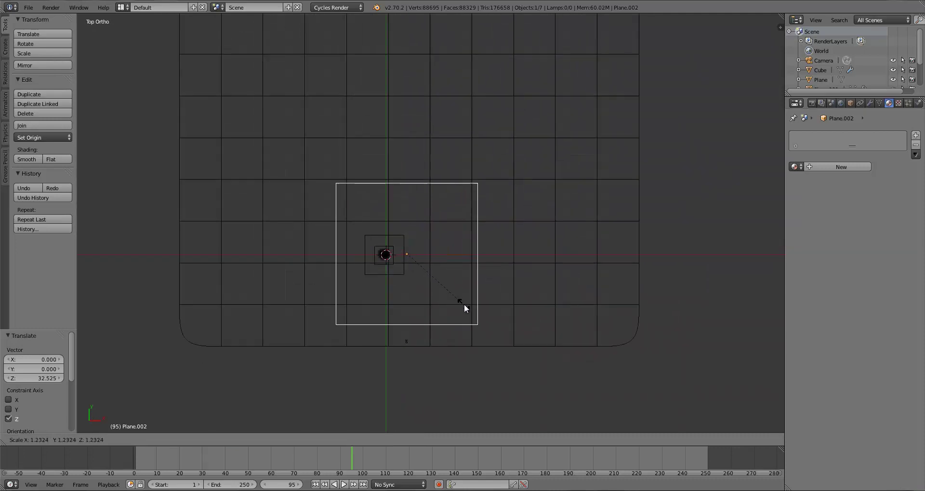
key(g)
click(468, 297)
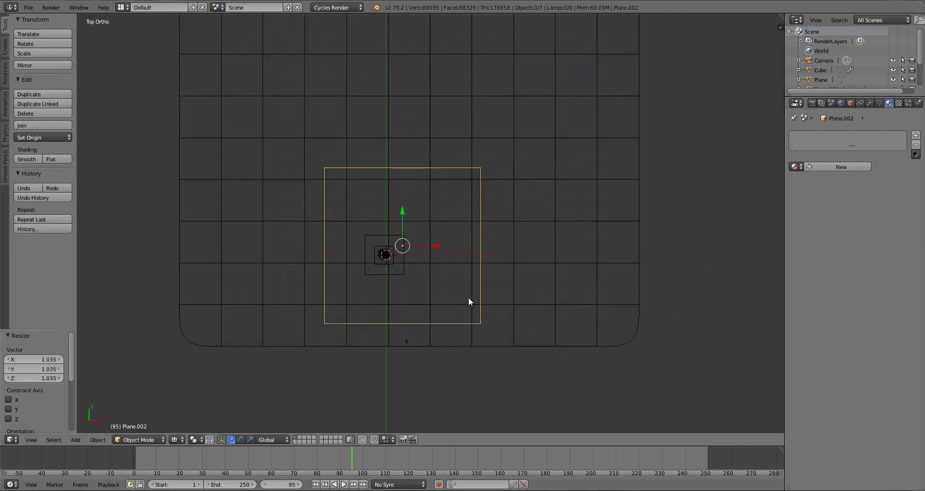
key(s)
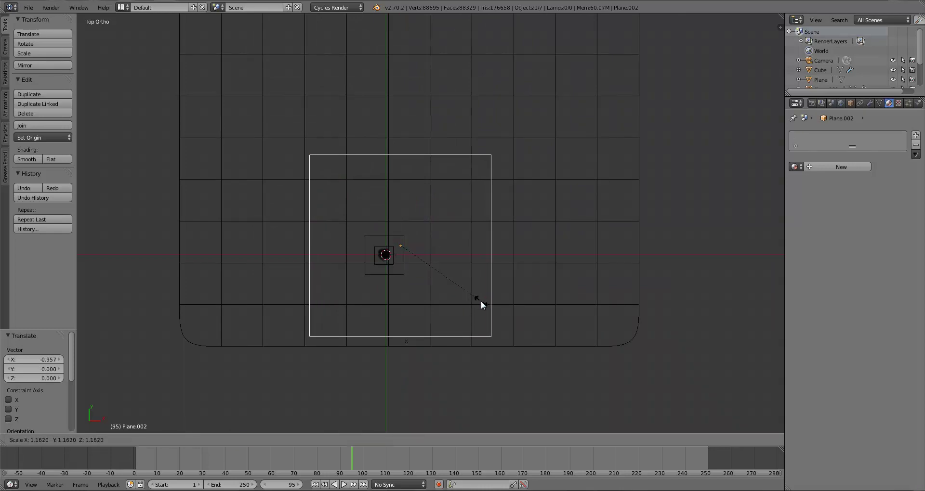
click(480, 300)
key(g)
click(478, 297)
Save over the blend file and raise the plane along Z until its far edge sits just above the camera frame.
key(KP_0)
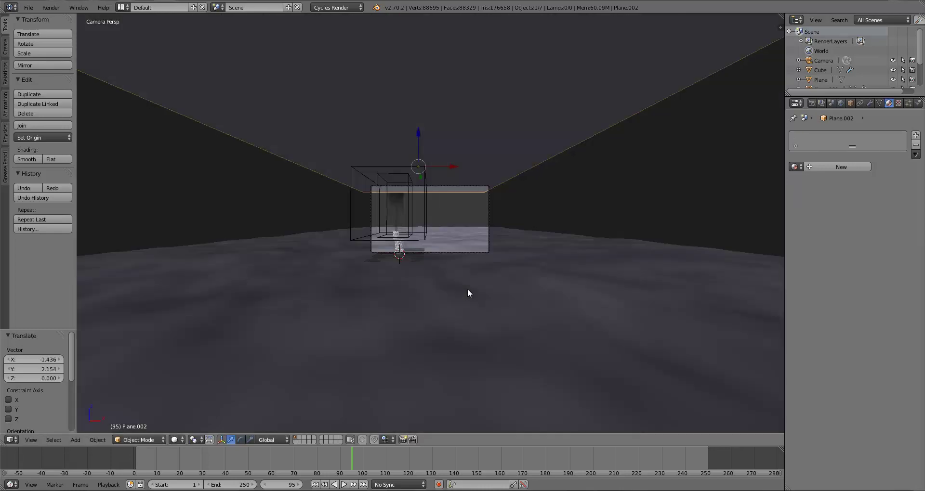
key(ctrl+s)
click(467, 290)
key(g)
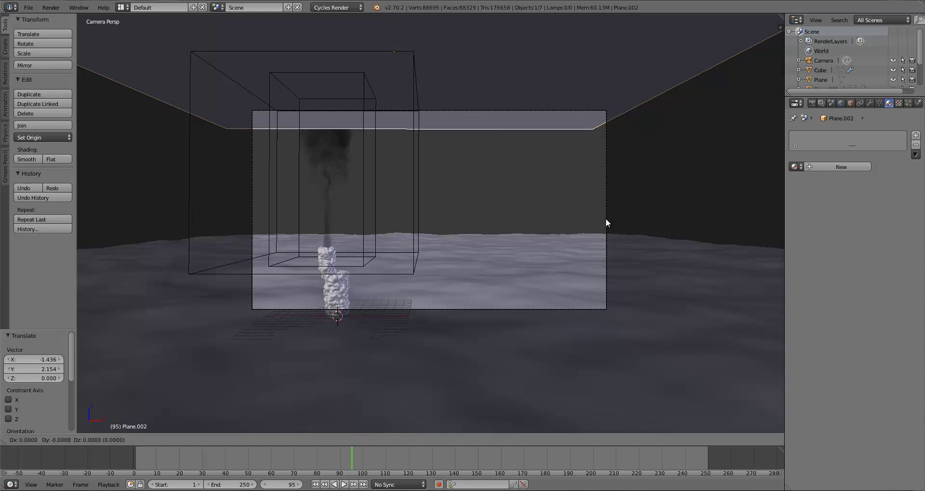
key(z)
click(615, 180)
key(a)
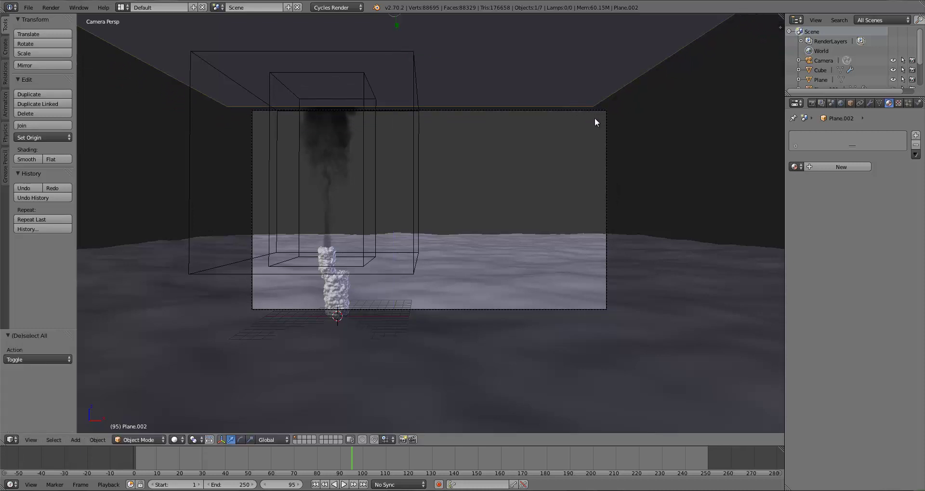
Add an emitter particle system to the raised plane and name its settings Particles.
click(908, 105)
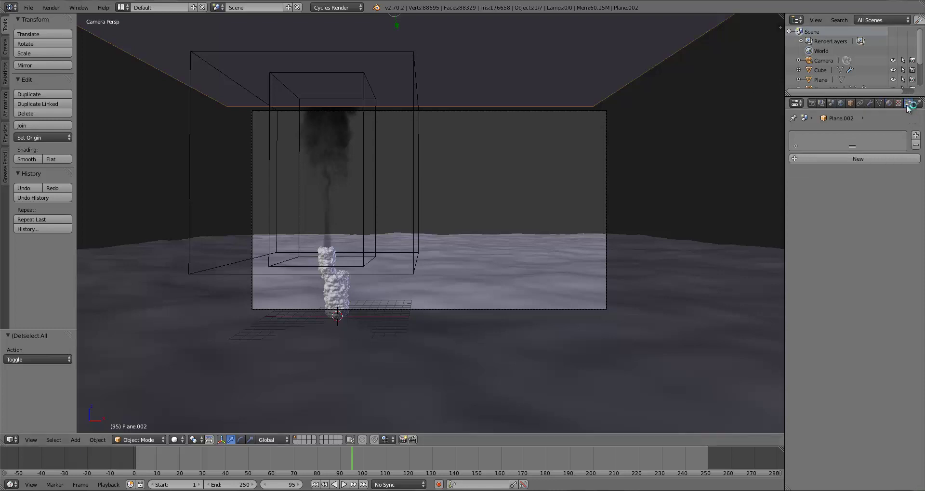
click(853, 159)
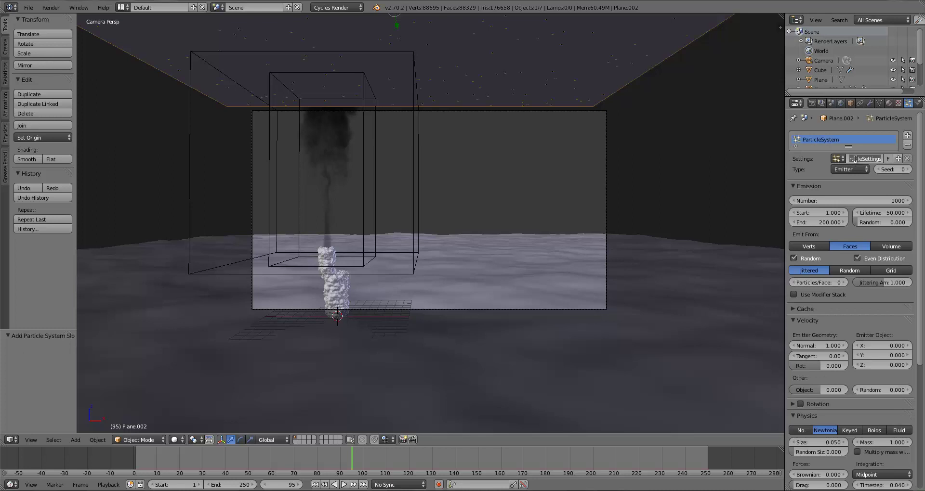
key(ctrl+a)
text(Particles)
scroll(821, 262, down, 8)
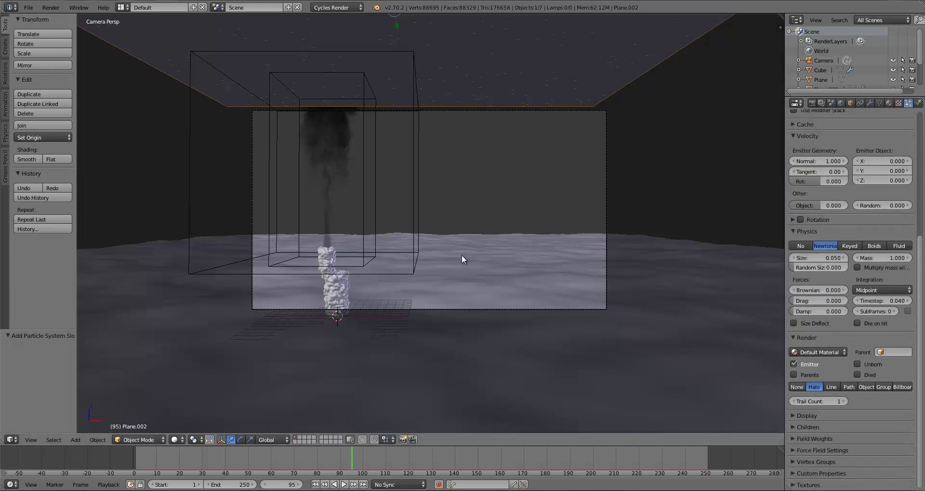
Switch to an empty layer and add an Ico Sphere with 1 subdivision.
key(a)
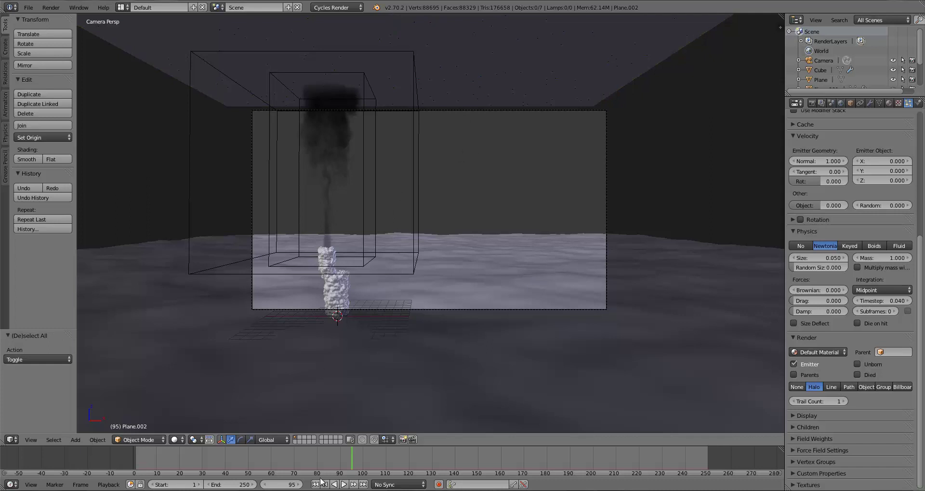
click(299, 438)
key(shift+a)
mouse_move(375, 288)
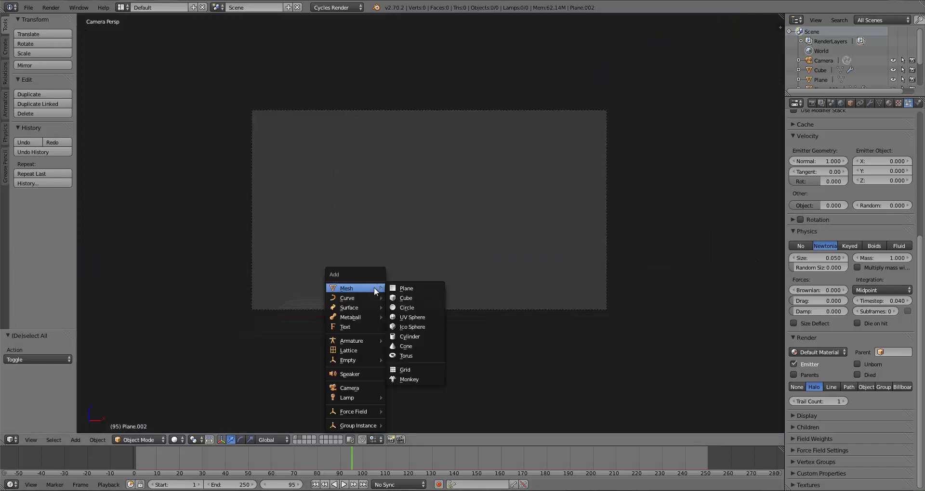
click(406, 324)
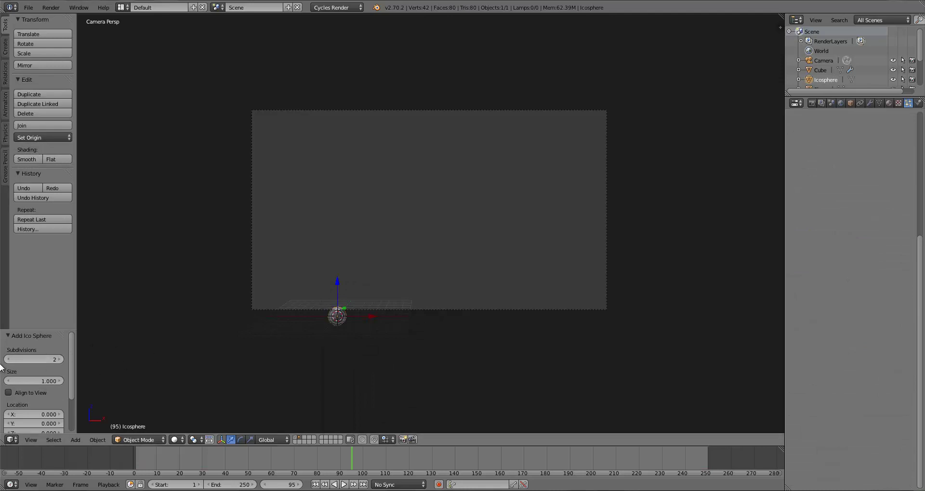
drag(29, 330, 29, 225)
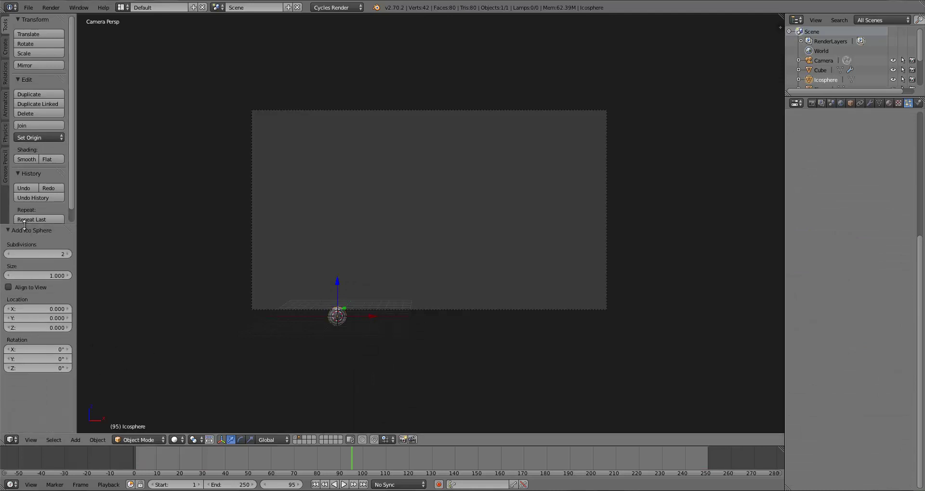
click(8, 254)
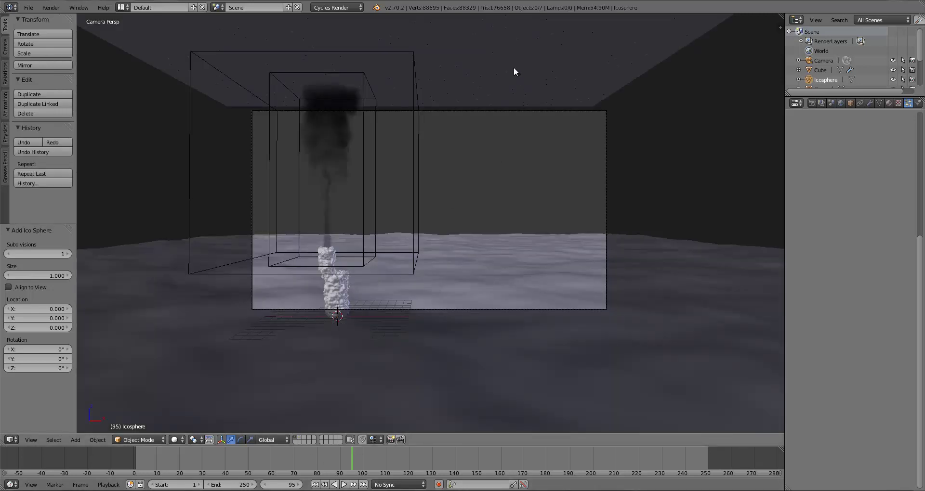
Render the raised plane's particles as Object, using Icosphere as the dupli object.
right_click(514, 68)
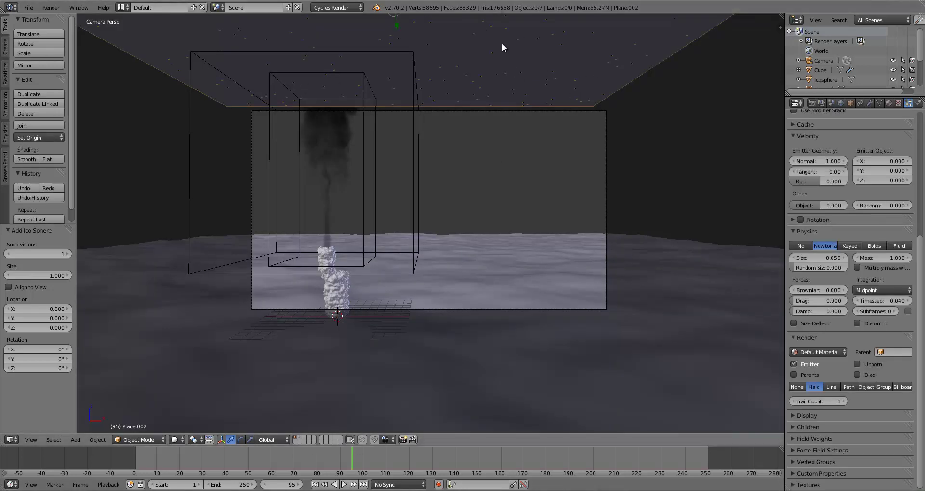
click(866, 388)
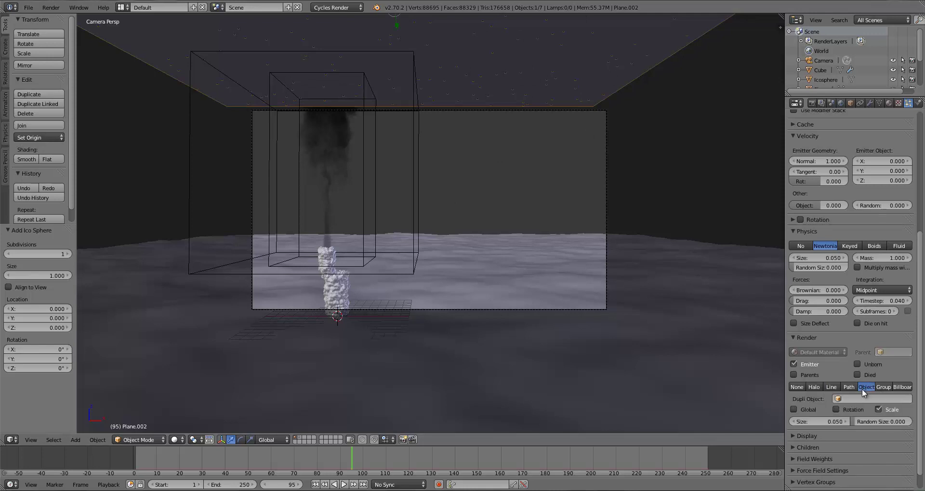
click(853, 400)
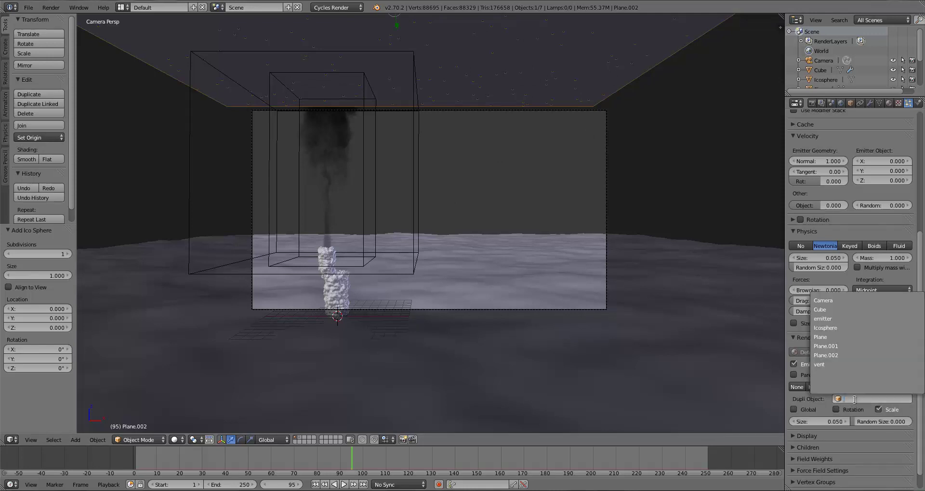
click(826, 328)
Play the animation from the first frame to examine how the particles move through the camera view.
key(alt+a)
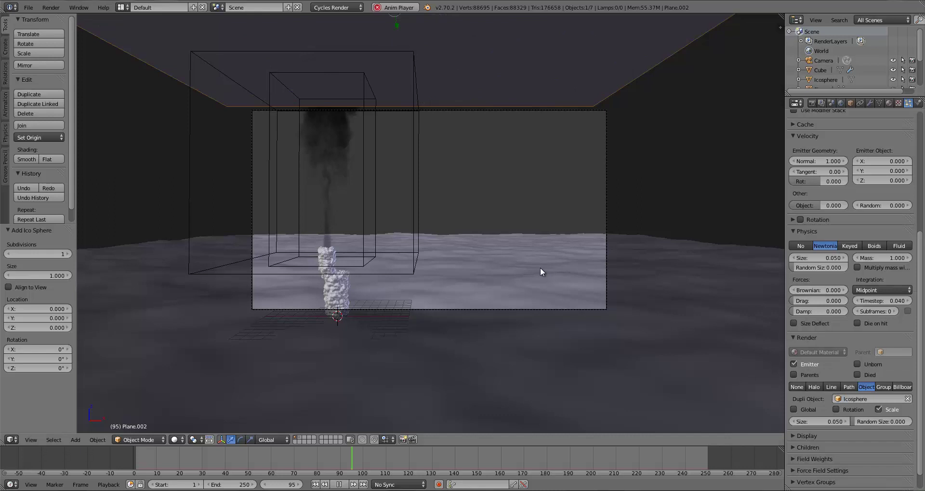
key(Escape)
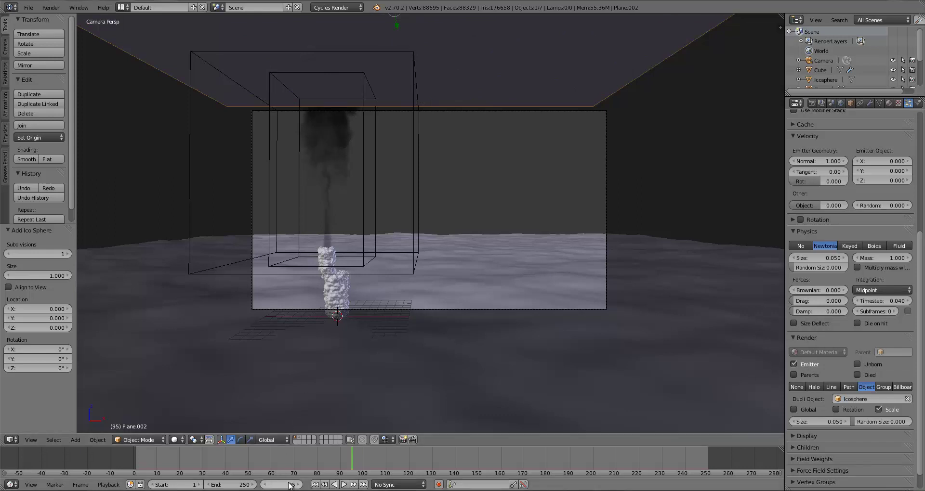
key(shift+Left)
key(alt+a)
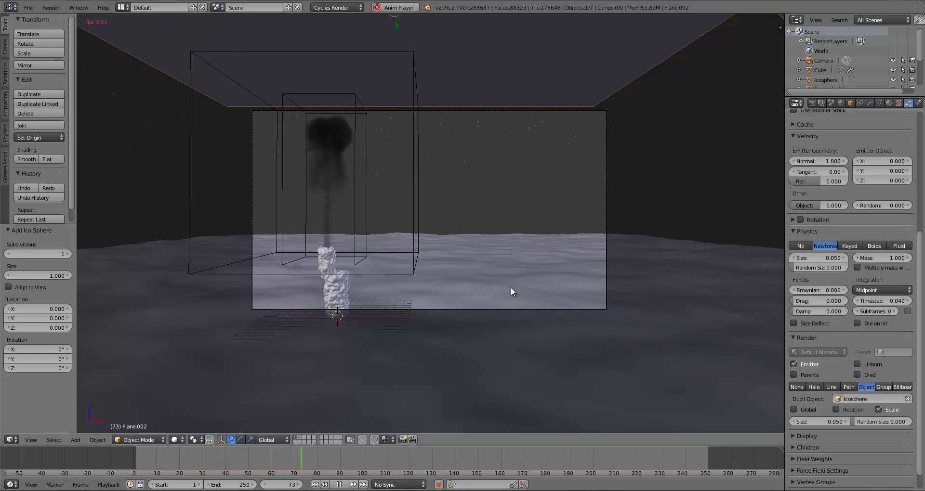
Set the particle emission to end at frame 100 and the particle lifetime to 250.
scroll(576, 163, up, 2)
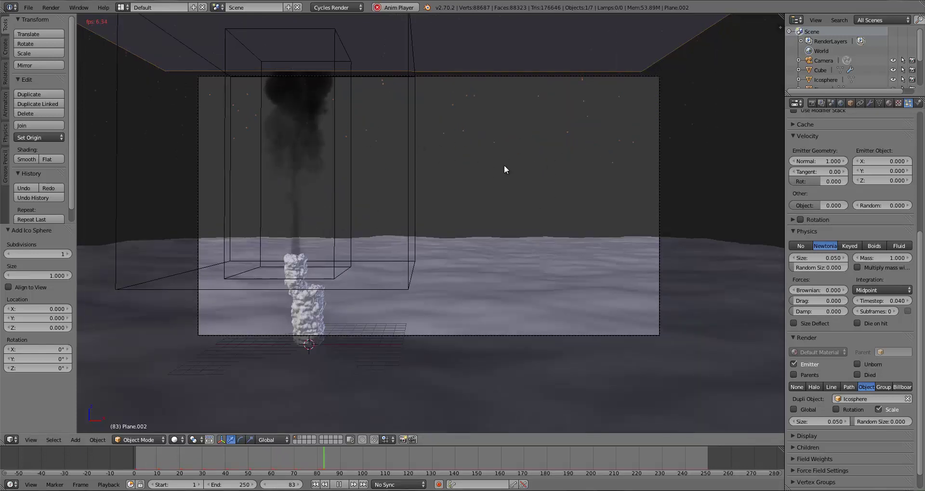
key(Escape)
scroll(874, 261, up, 5)
scroll(874, 258, up, 5)
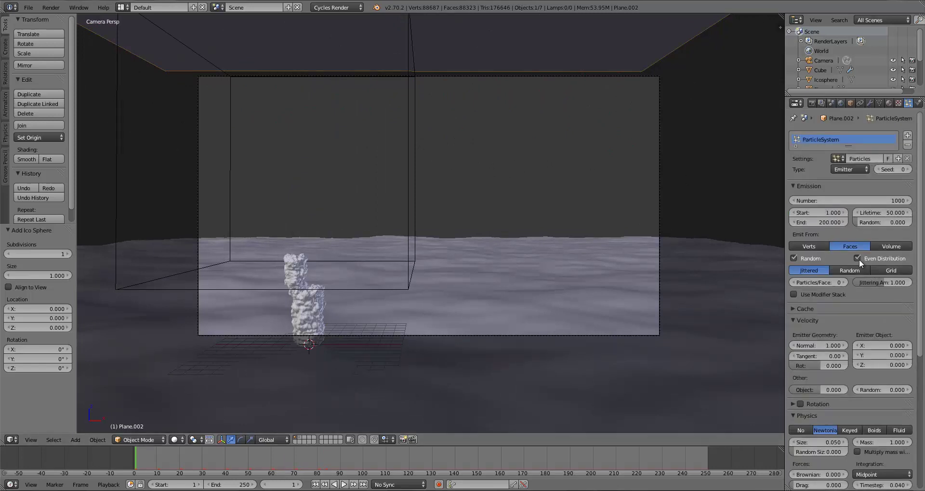
click(820, 220)
text(1)
click(887, 213)
text(500)
key(Return)
click(887, 213)
text(250)
key(Return)
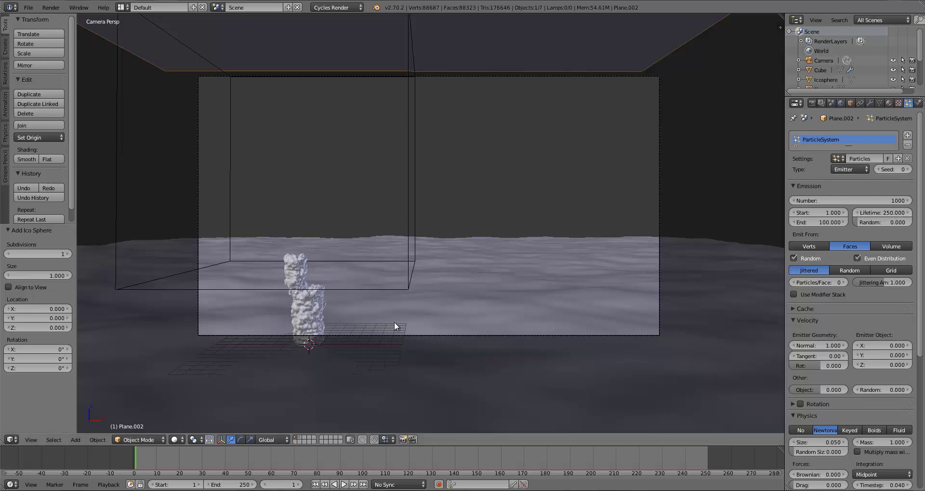
Play the animation to check how the longer-lived particles spread through the camera view.
key(alt+a)
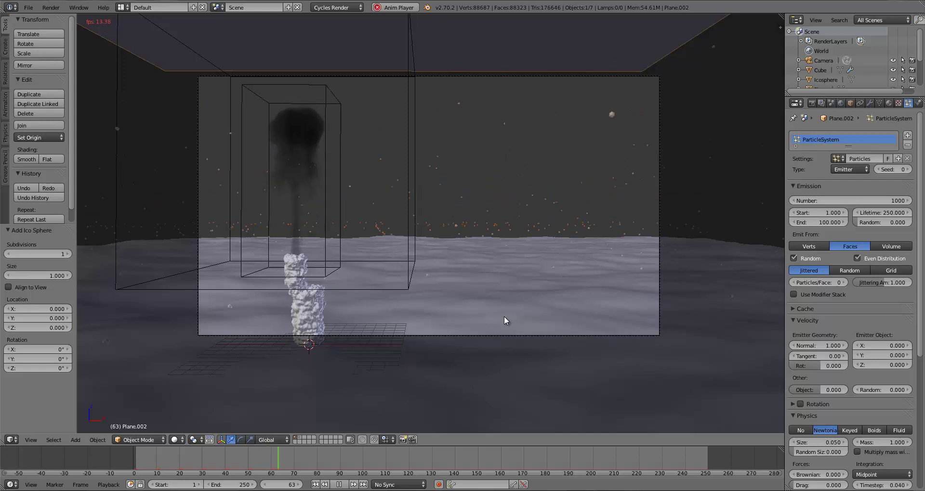
key(shift+Left)
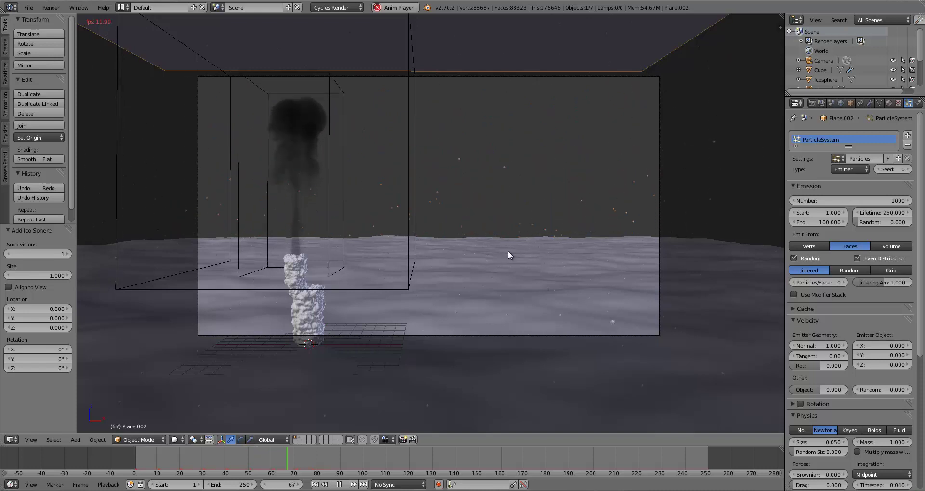
key(Escape)
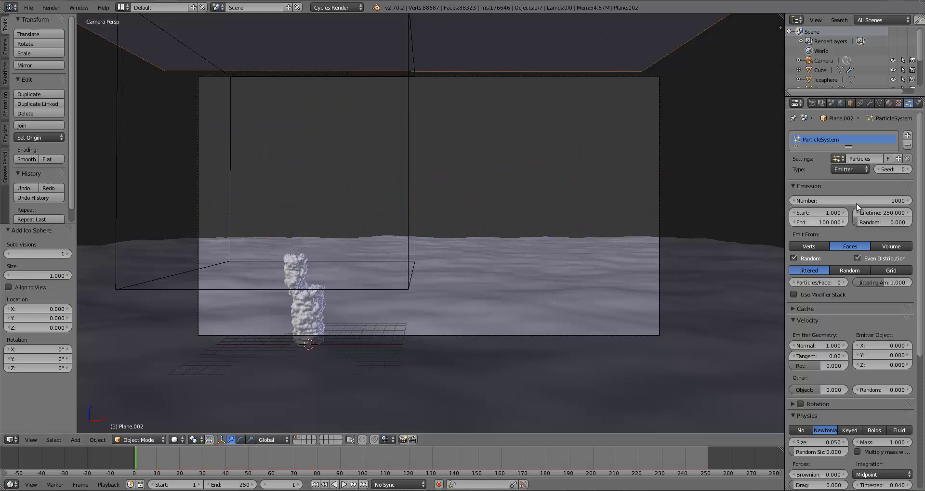
Set the number of emitted particles to 1005 and play the animation to check their density.
click(882, 201)
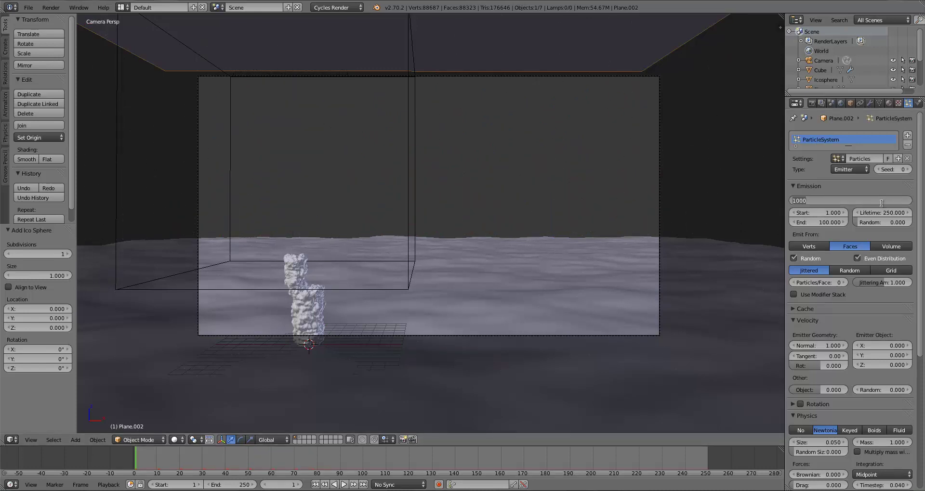
text(1005)
key(Return)
key(alt+a)
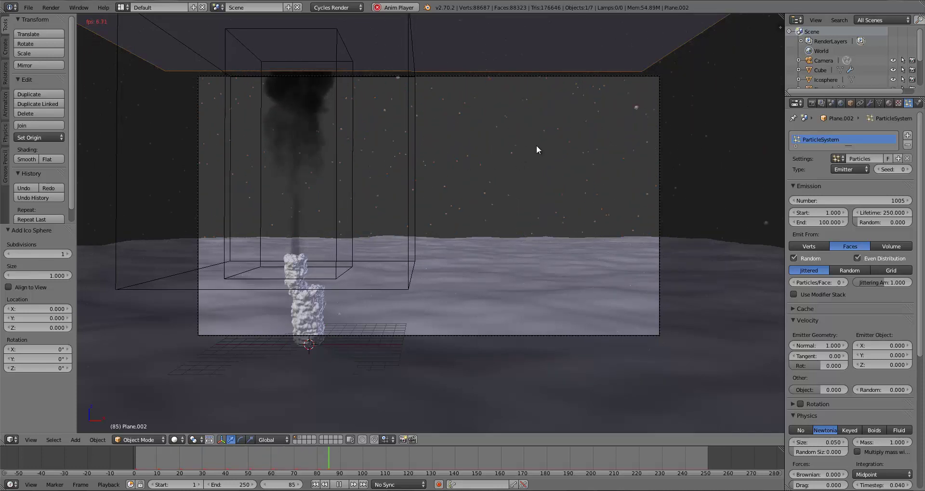
key(Escape)
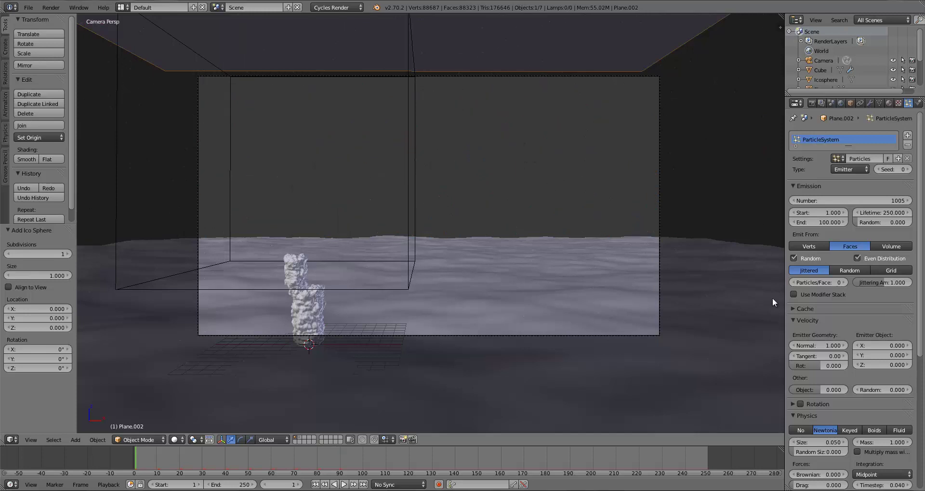
Set the particle size to 0.035 in the particle physics settings.
scroll(851, 380, down, 5)
scroll(851, 380, down, 4)
click(830, 269)
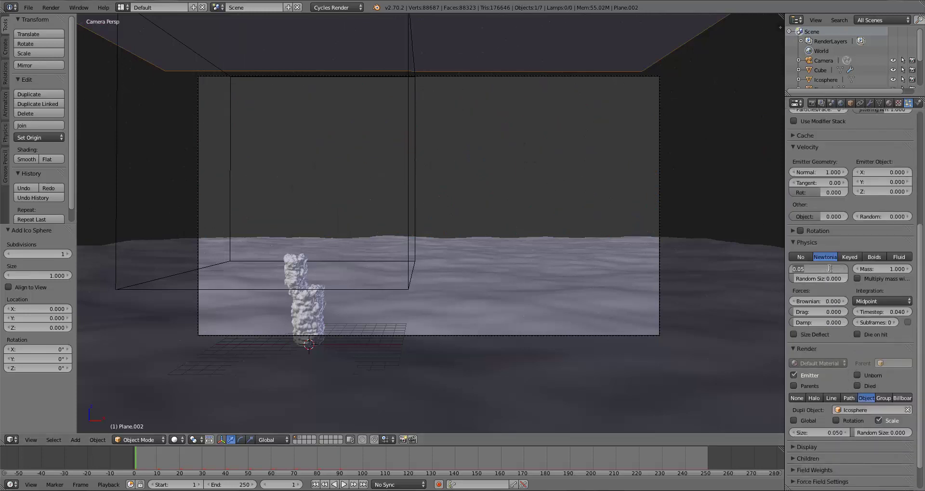
text(0.035)
key(Return)
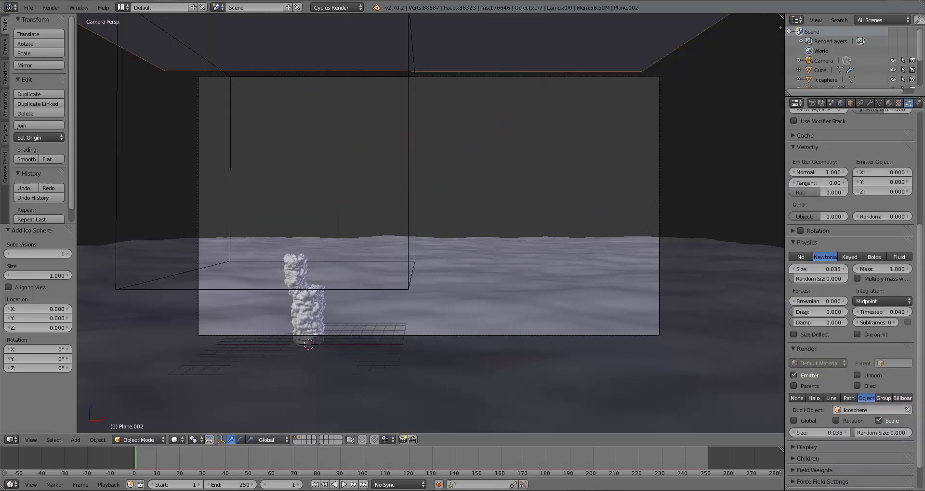
Go to frame 95 and save the file with all objects deselected.
scroll(830, 268, up, 9)
click(278, 484)
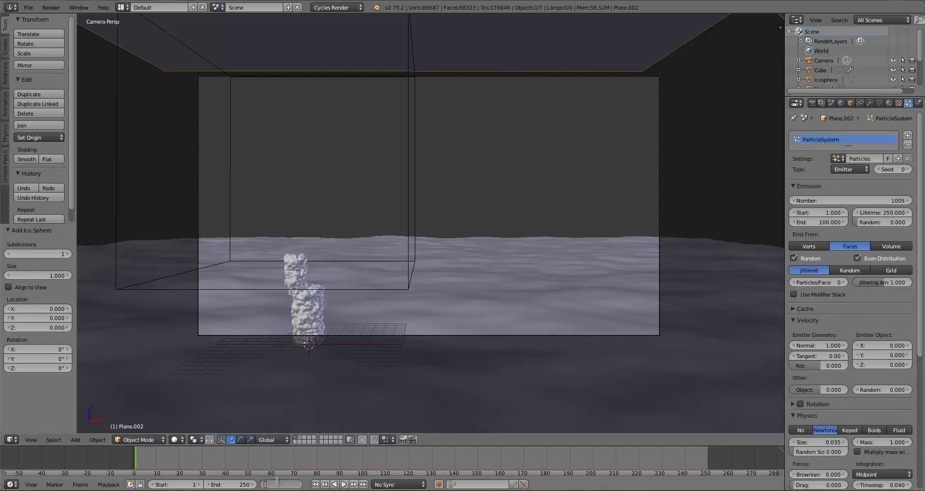
text(95)
key(Return)
key(a)
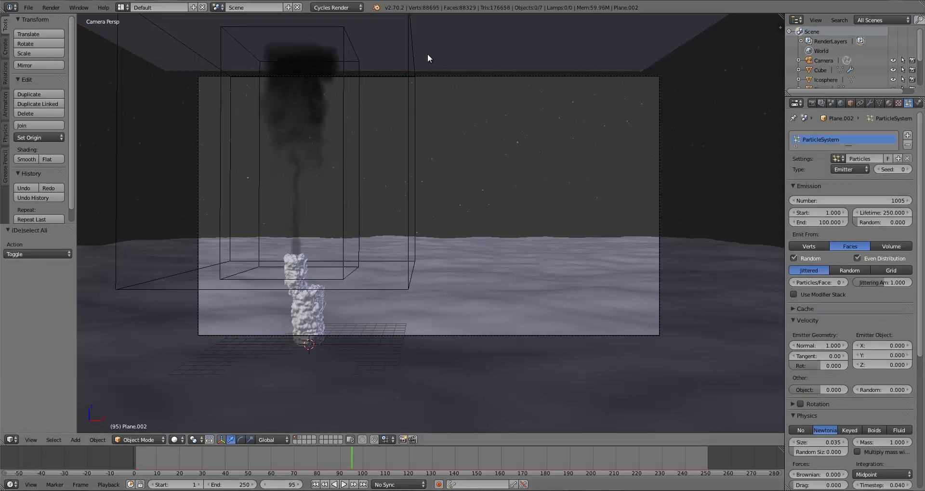
key(ctrl+s)
click(490, 150)
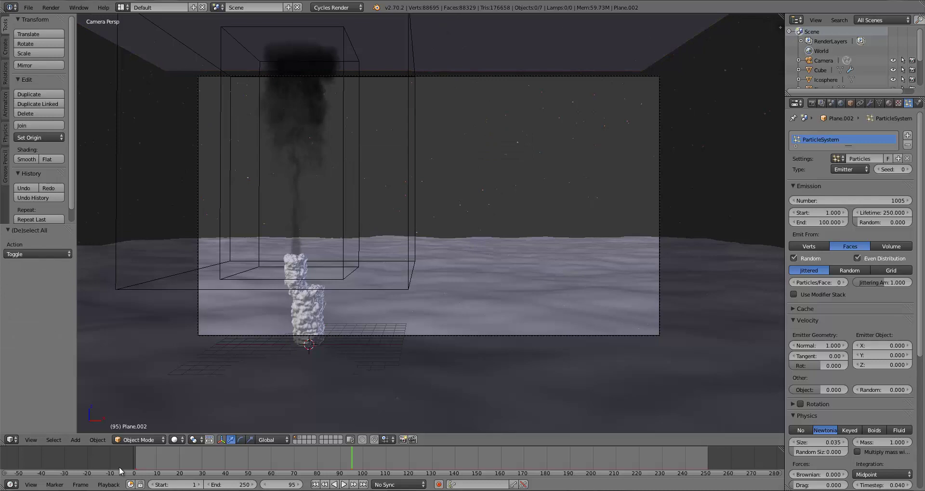
Preview frame 95 in Rendered viewport shading, and return to Solid shading.
click(178, 441)
click(195, 373)
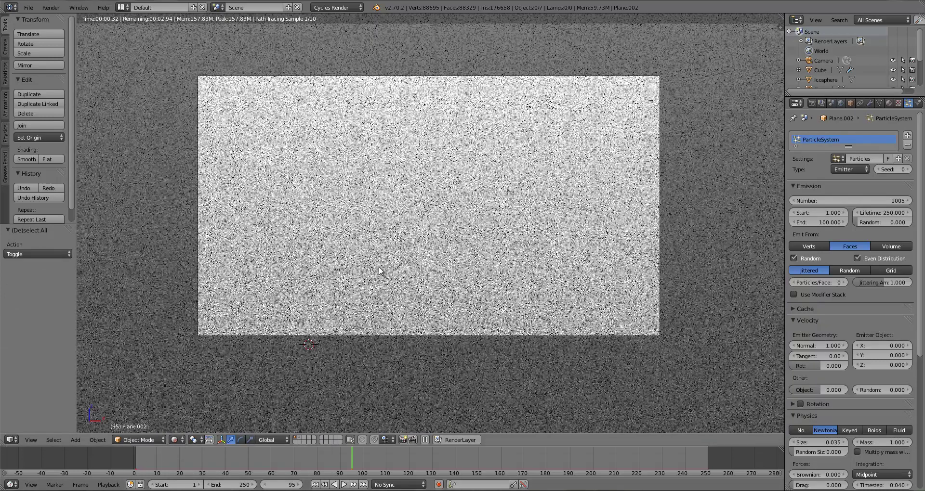
key(shift+z)
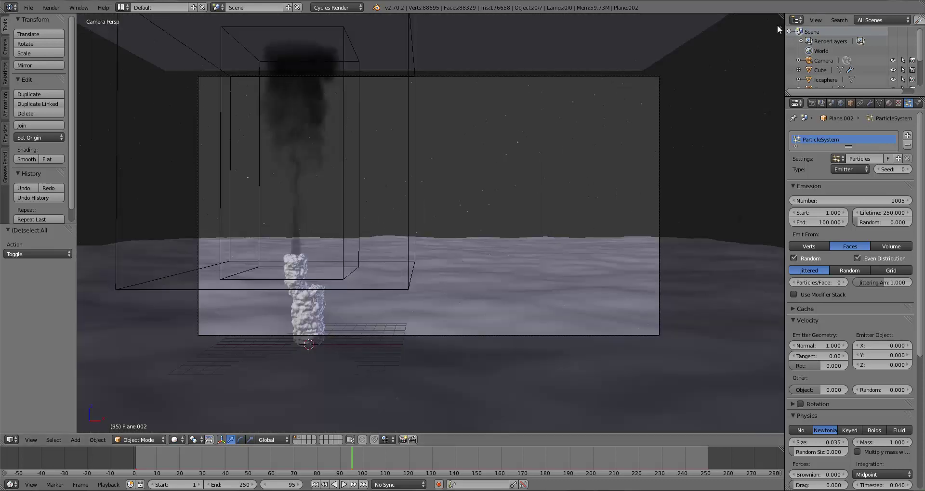
Delete the Volume Scatter node from the World's node tree in a temporary Node Editor area.
click(840, 103)
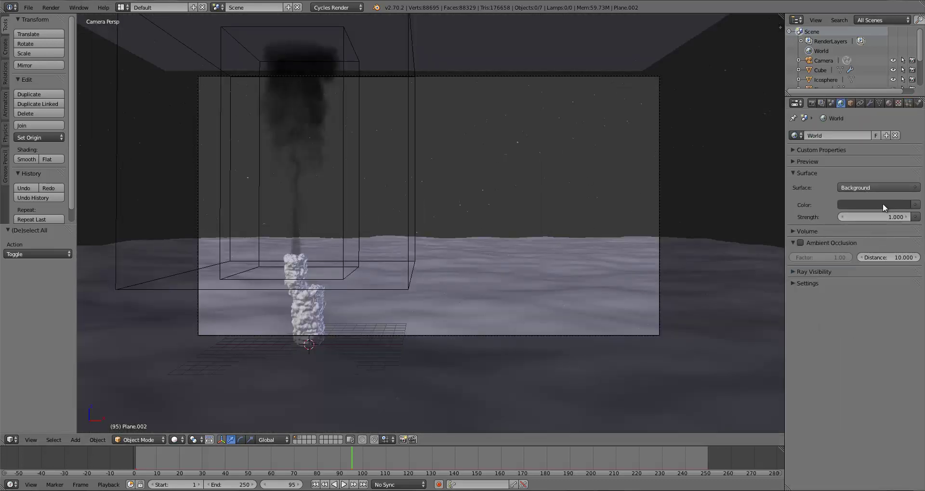
click(801, 231)
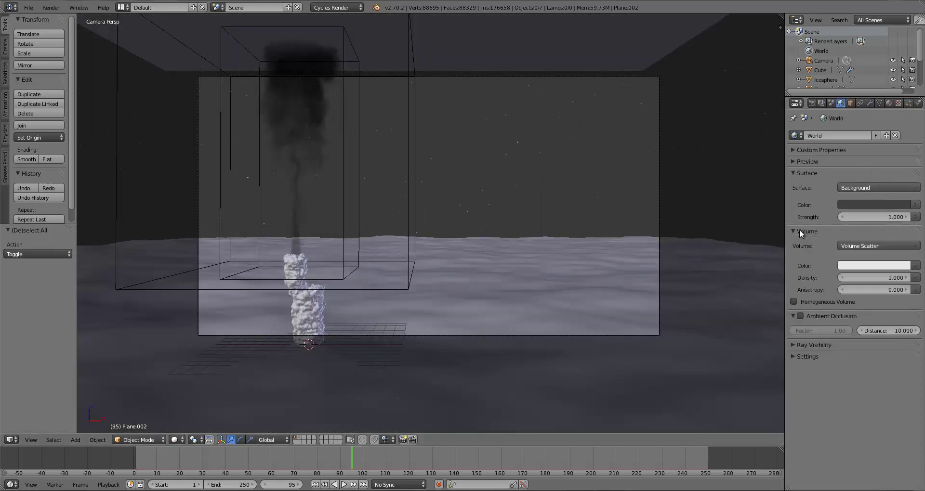
drag(780, 20, 694, 219)
click(11, 220)
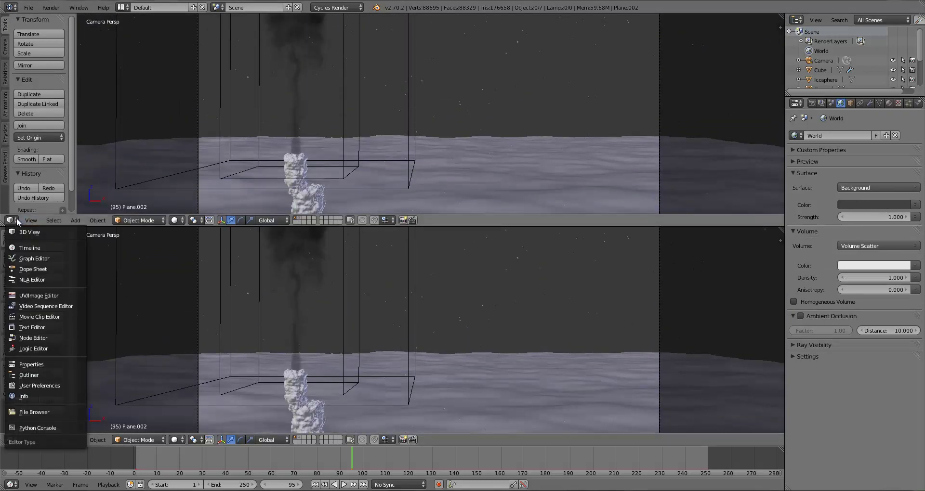
click(33, 338)
click(154, 221)
scroll(318, 142, up, 2)
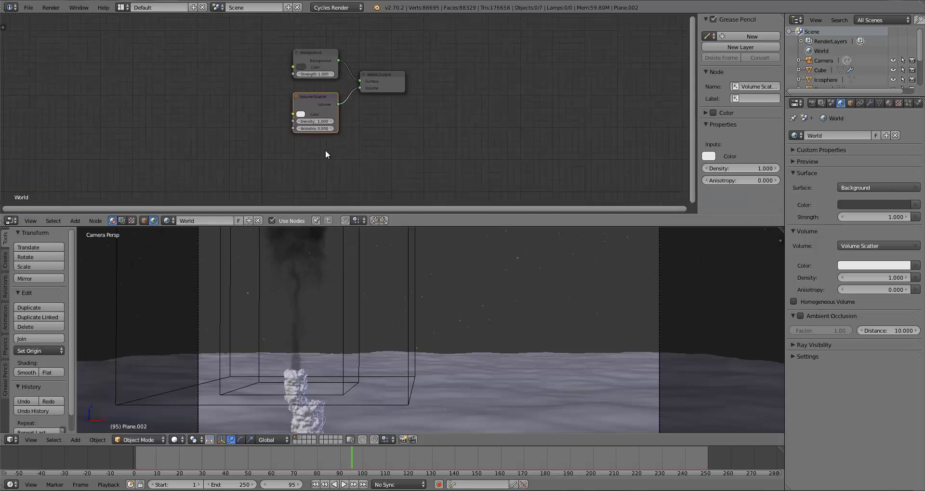
scroll(325, 154, up, 1)
key(x)
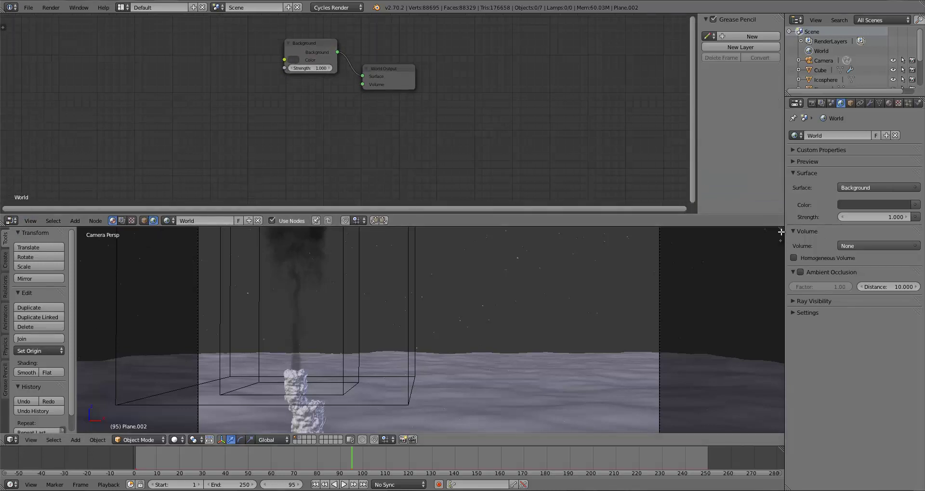
mouse_move(781, 232)
mouse_down()
mouse_move(578, 145)
mouse_move(520, 144)
mouse_up()
Preview the scene in Rendered shading and turn off Emitter rendering for the overhead plane's particle system.
click(174, 440)
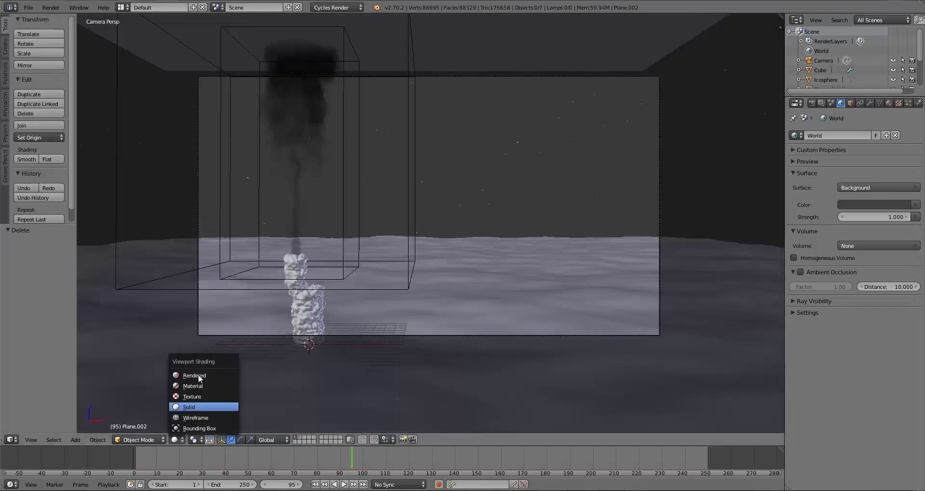
click(198, 375)
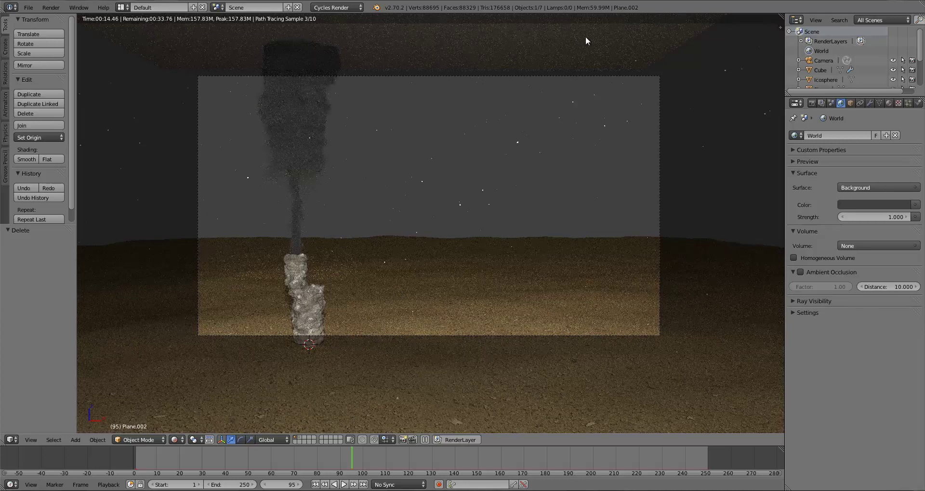
click(908, 103)
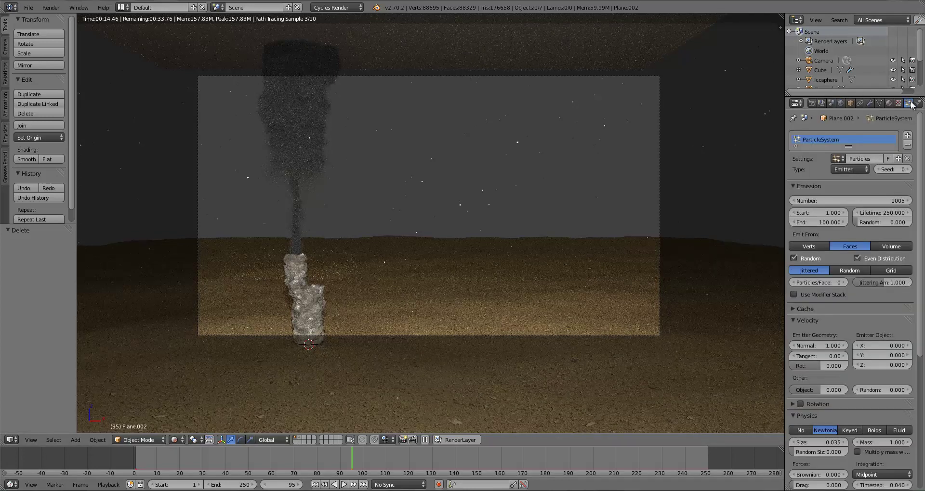
scroll(874, 359, down, 4)
scroll(874, 359, down, 3)
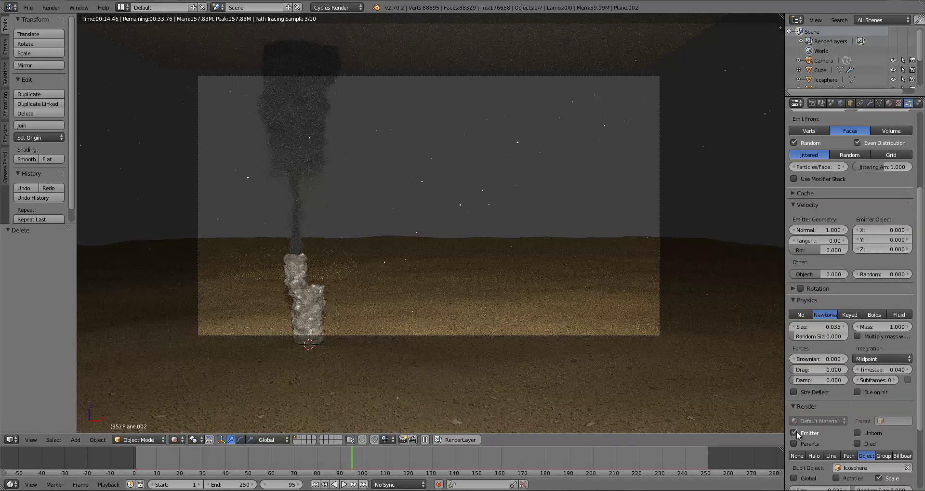
click(795, 432)
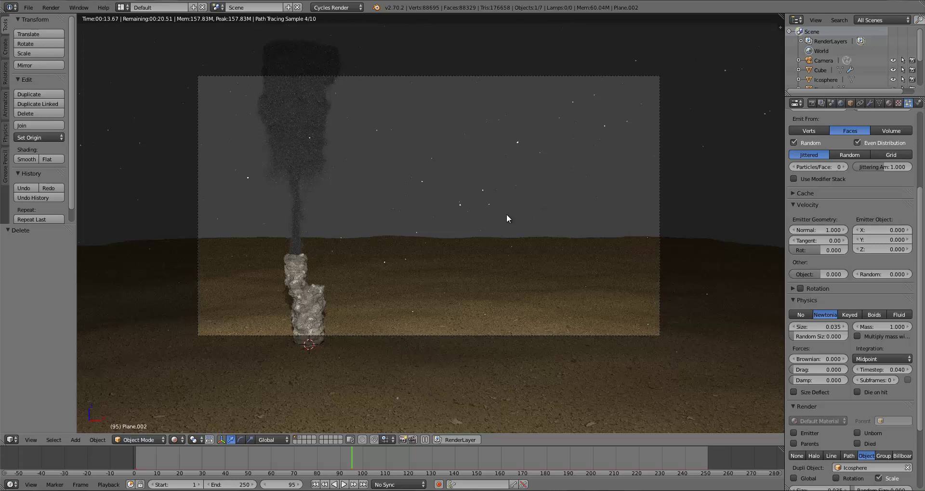
key(shift+z)
key(a)
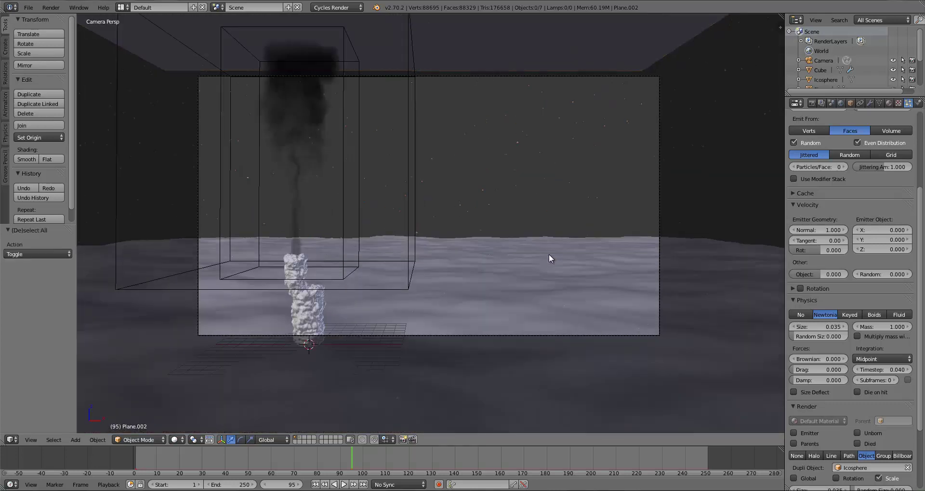
Darken the World background color to a nearly black blue.
scroll(848, 241, up, 5)
click(813, 102)
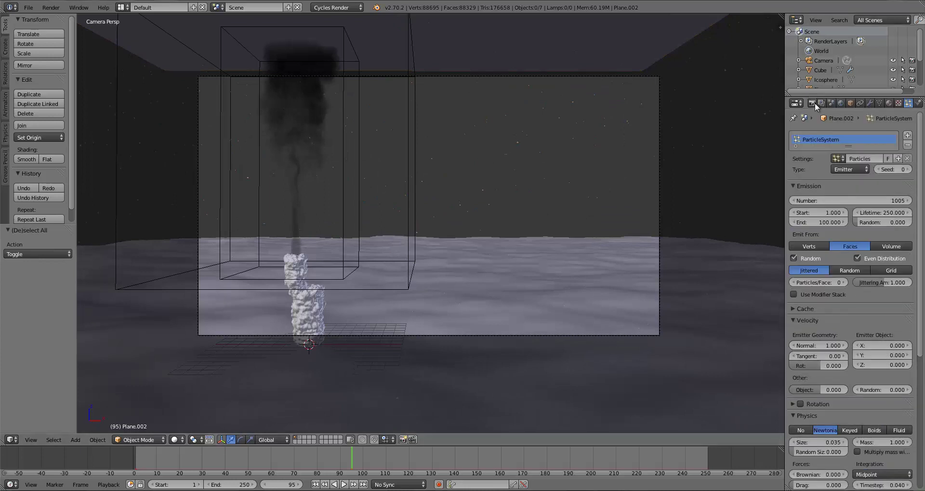
click(841, 104)
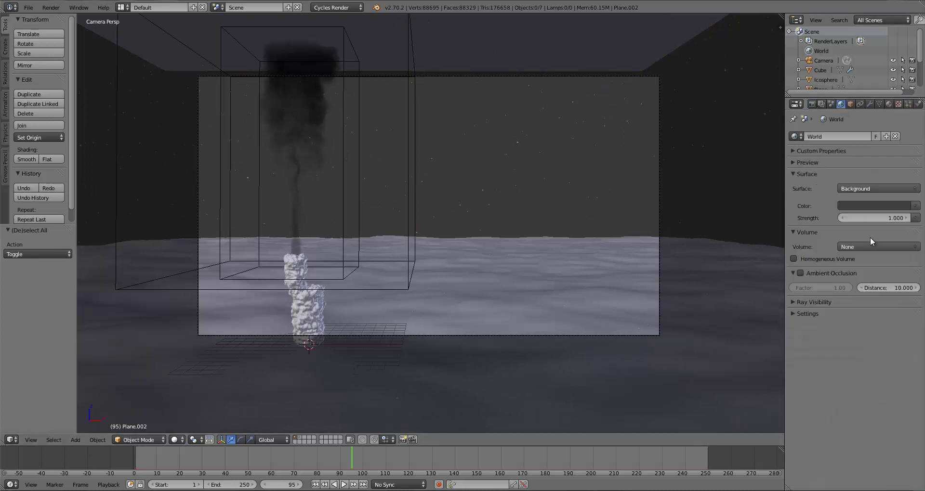
click(875, 208)
click(903, 135)
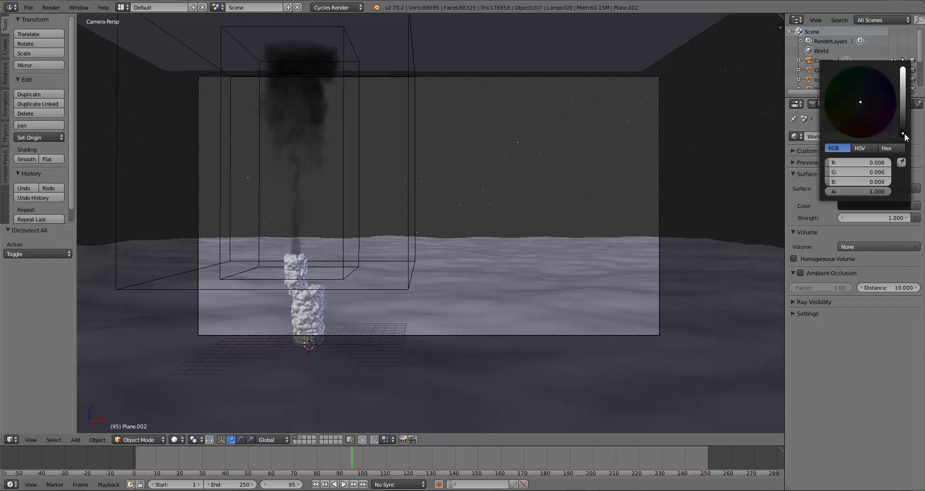
click(904, 136)
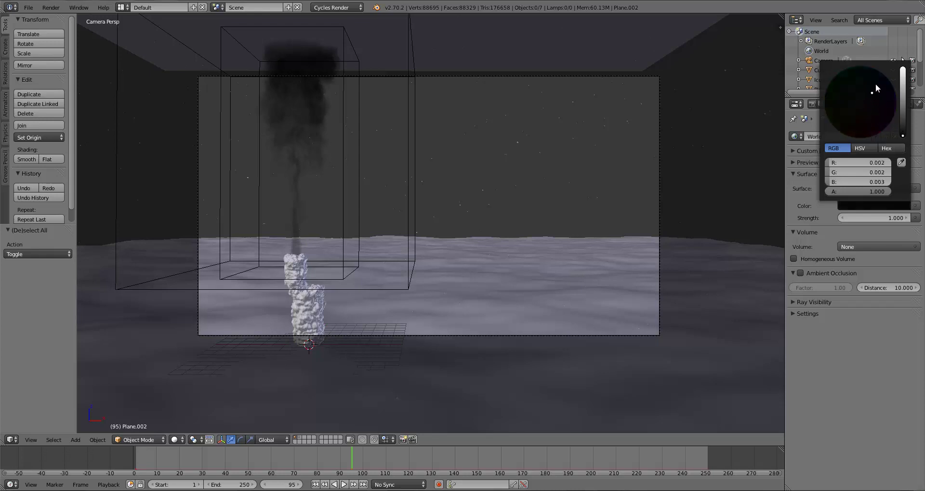
key(x)
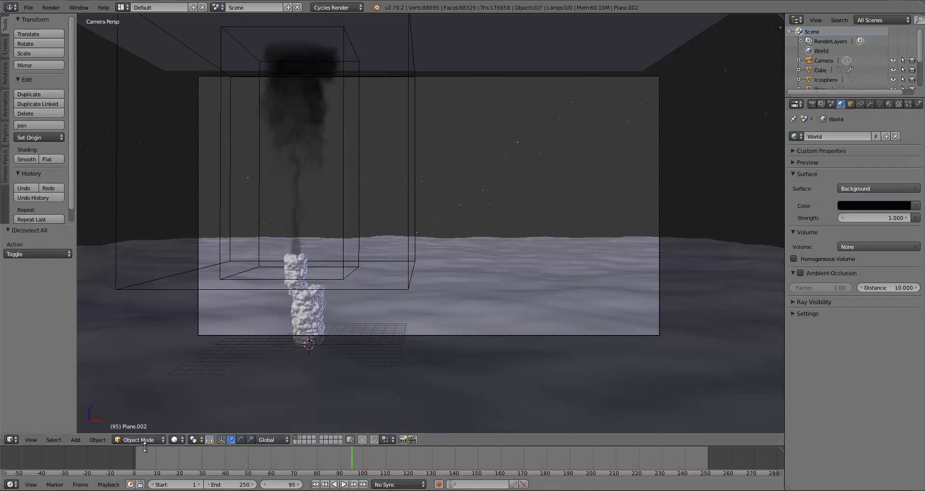
Preview the scene with the darkened background in Rendered shading, and return to Solid shading.
click(174, 440)
click(201, 378)
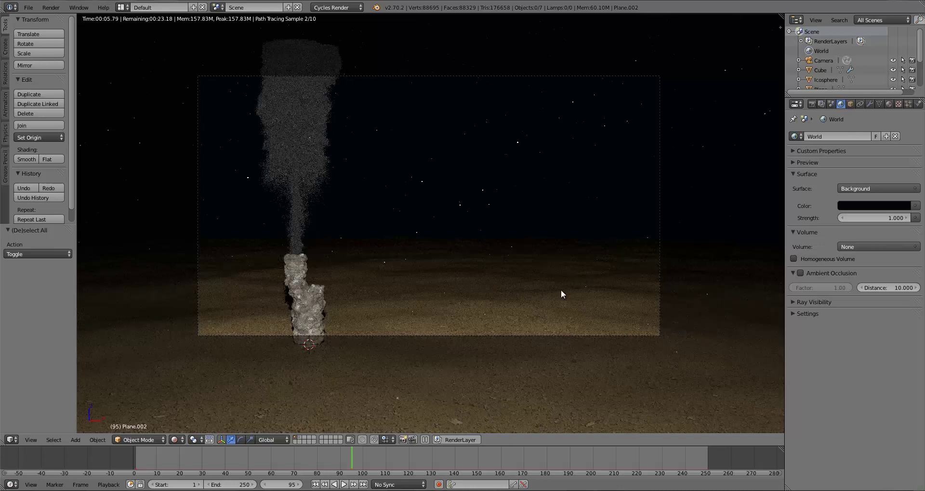
scroll(560, 291, up, 1)
key(shift+z)
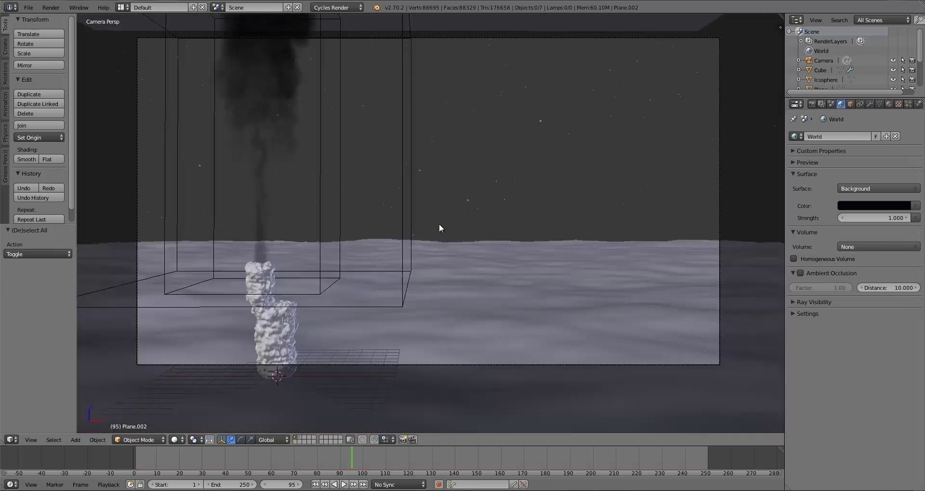
shift+middle_drag(491, 229, 497, 238)
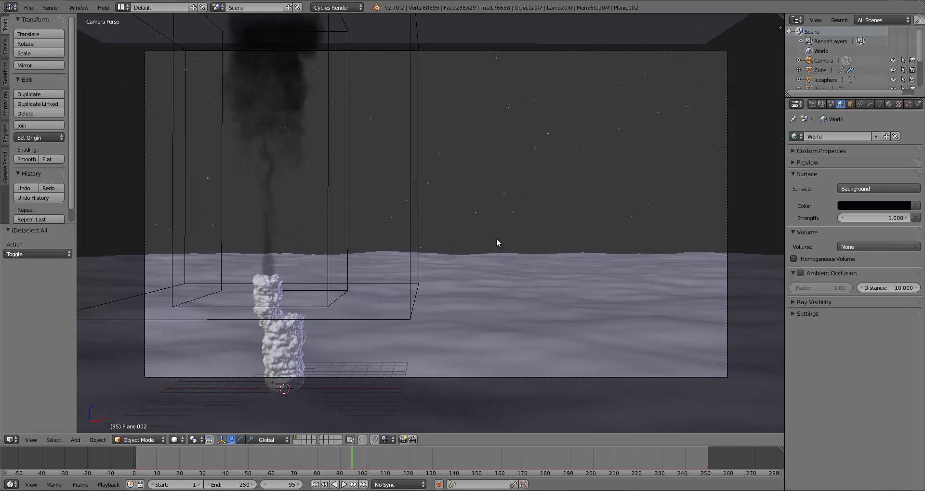
Lower the render resolution scale to 40% and save the file over the existing version.
click(811, 104)
scroll(842, 300, down, 1)
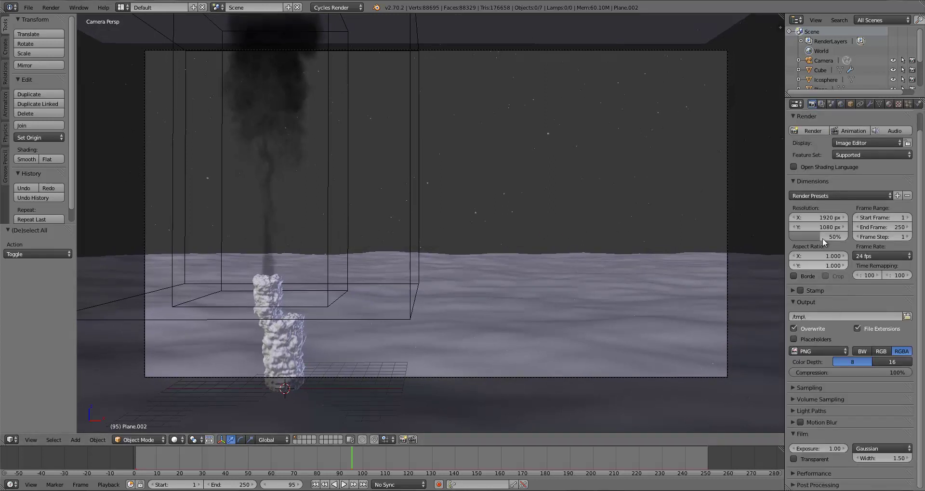
drag(823, 239, 822, 235)
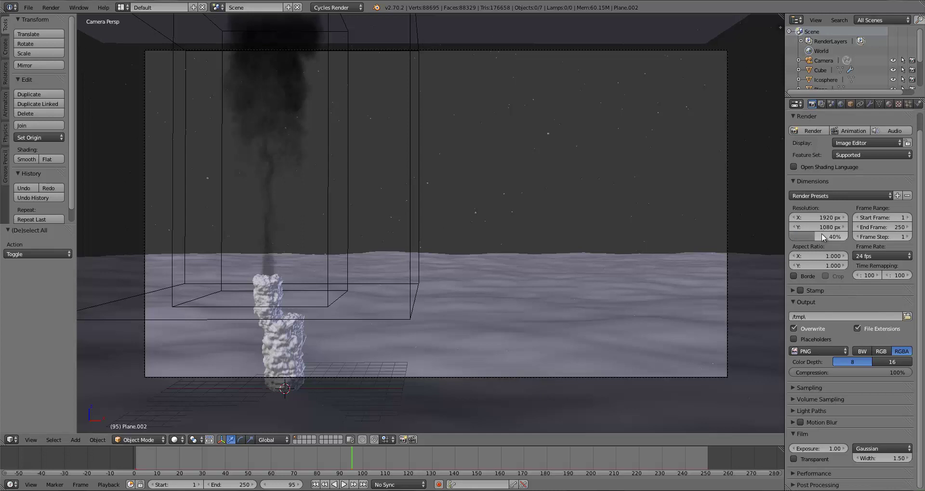
key(ctrl+s)
click(520, 247)
key(ctrl+s)
click(621, 319)
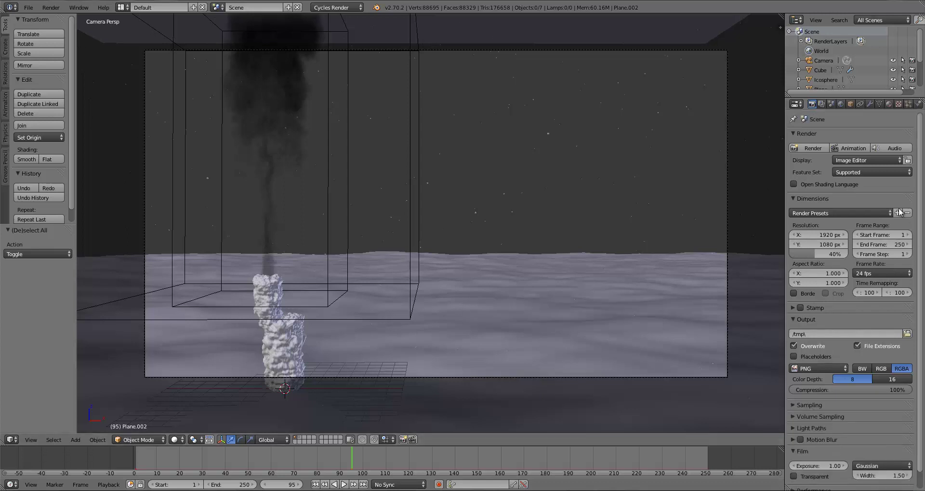
Test-render the current frame and return to the 3D view.
click(801, 148)
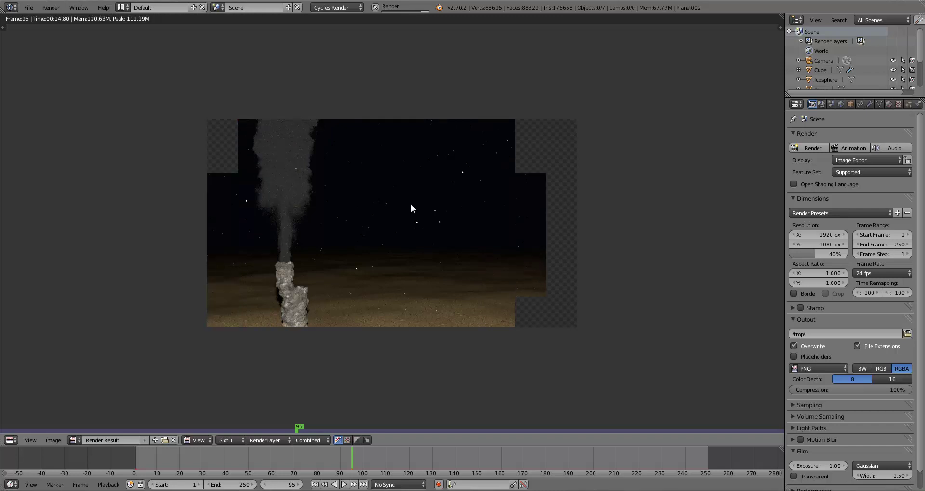
key(Escape)
Set the overhead plane's particle size to 0.025 and render the current frame.
right_click(547, 29)
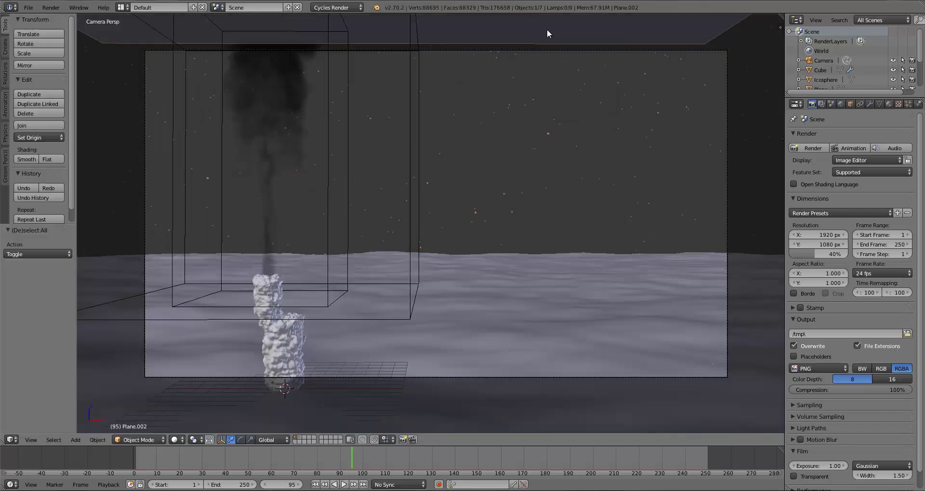
click(908, 103)
scroll(869, 382, down, 5)
click(823, 347)
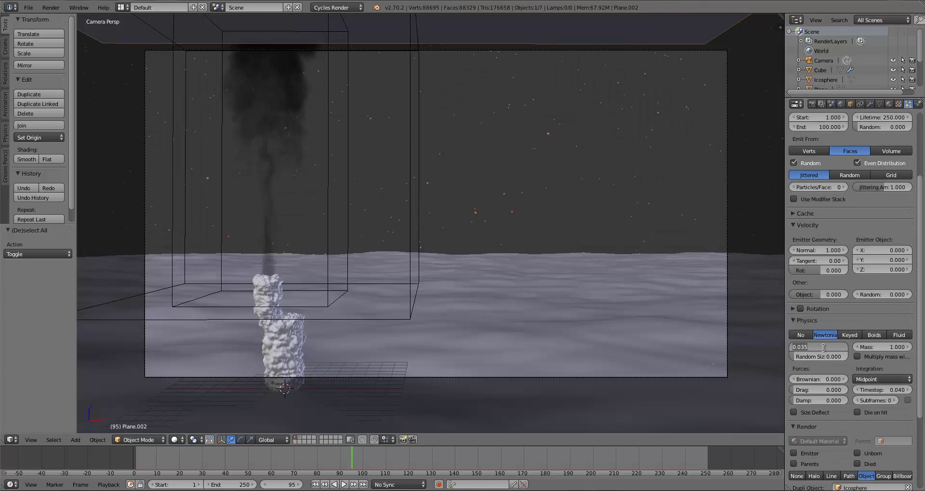
text(0.025)
key(Return)
key(a)
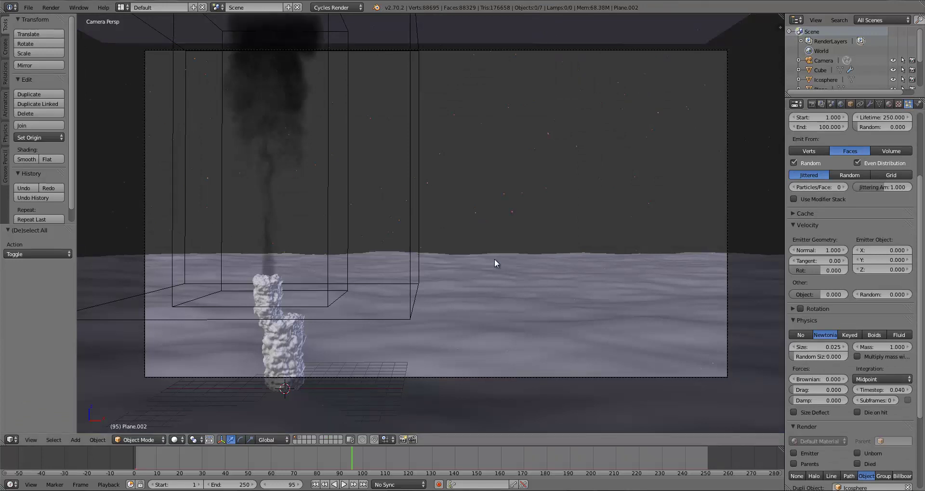
key(F12)
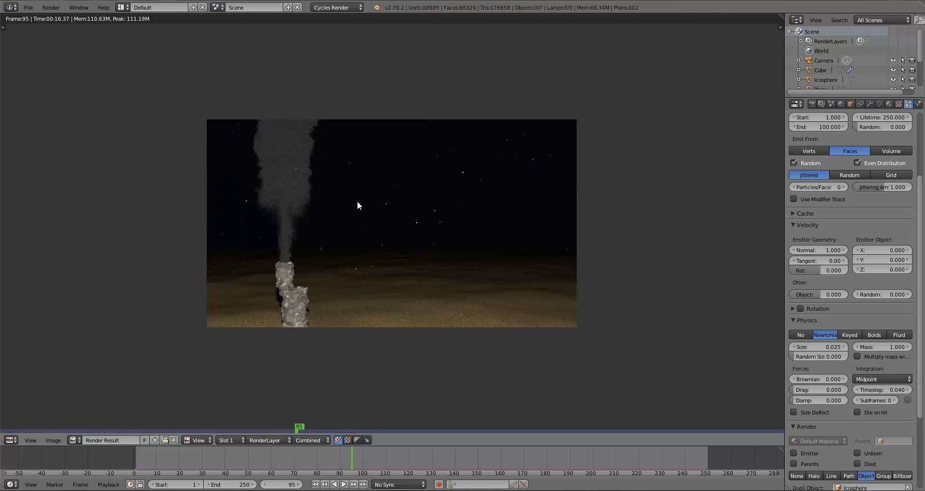
Switch to the Compositing screen layout and enlarge the node editor over the image and 3D view areas below it.
click(122, 7)
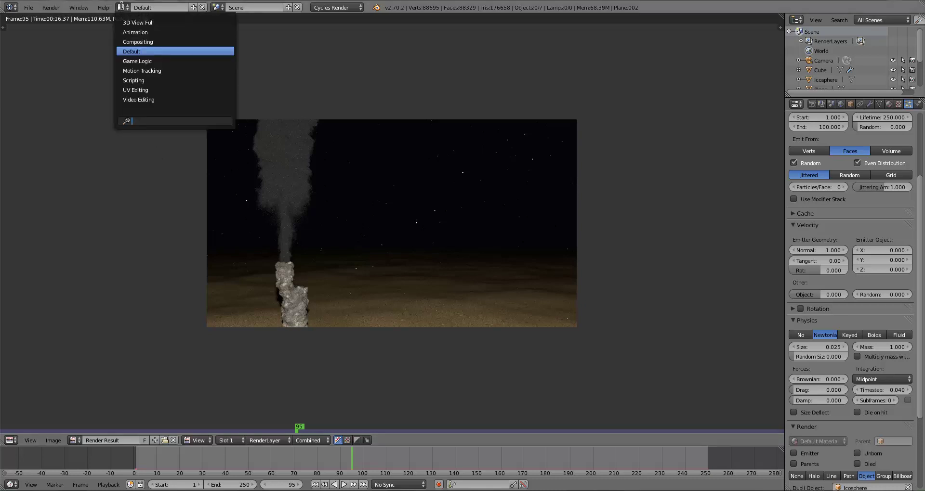
click(134, 42)
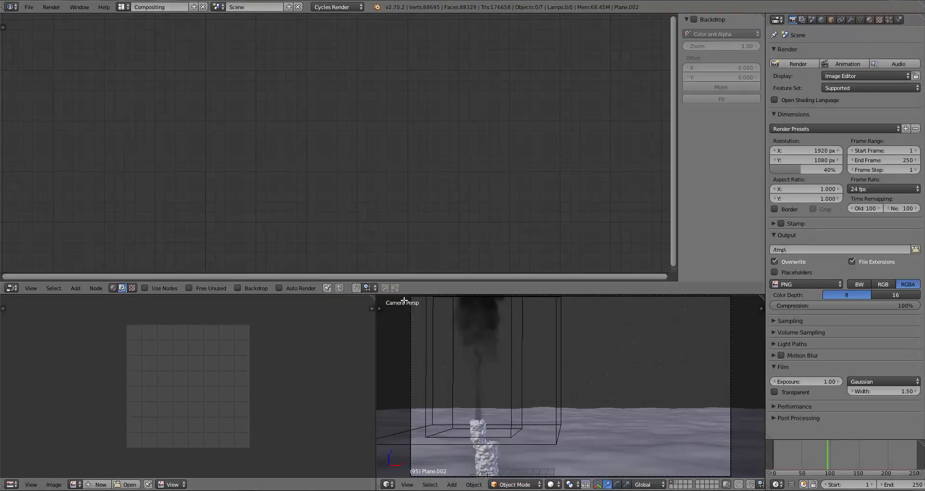
drag(404, 301, 404, 300)
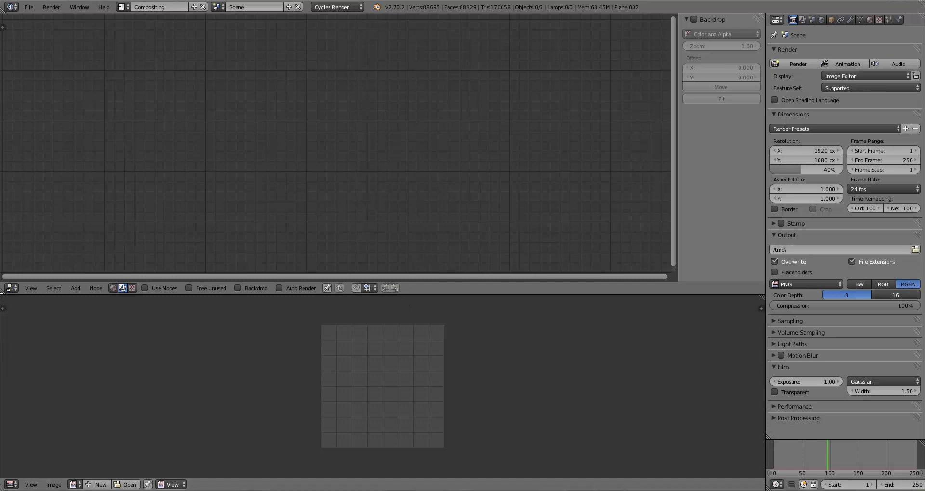
drag(2, 291, 4, 391)
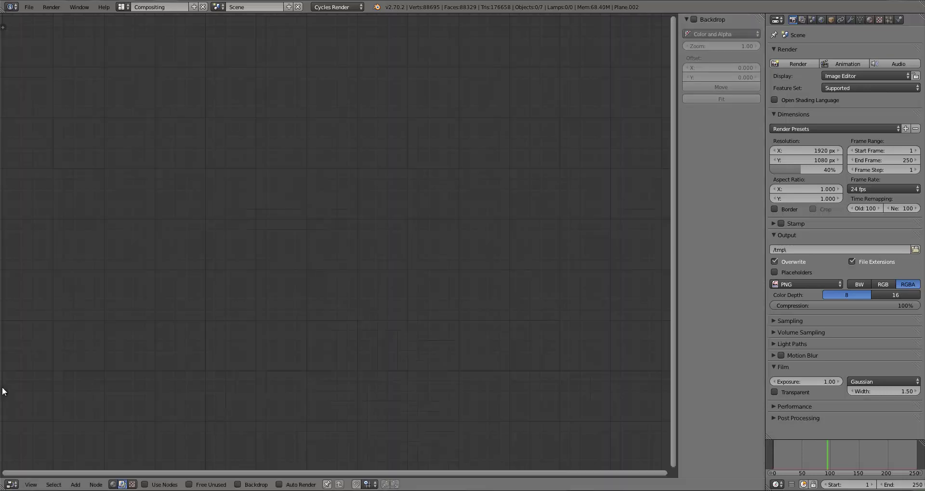
Enable compositing nodes and the backdrop, and spread the Render Layers and Composite nodes to opposite corners of the node editor.
click(144, 485)
click(247, 485)
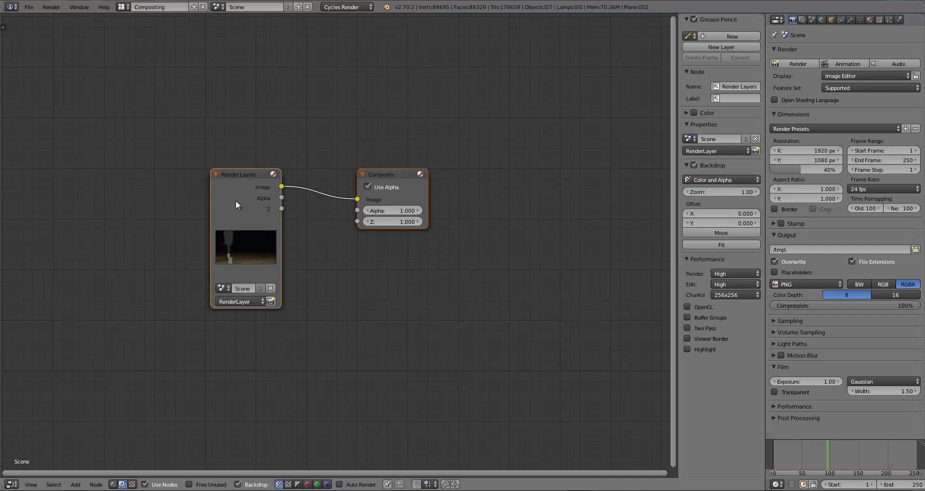
drag(236, 205, 28, 50)
drag(379, 174, 594, 396)
key(Home)
drag(183, 170, 10, 60)
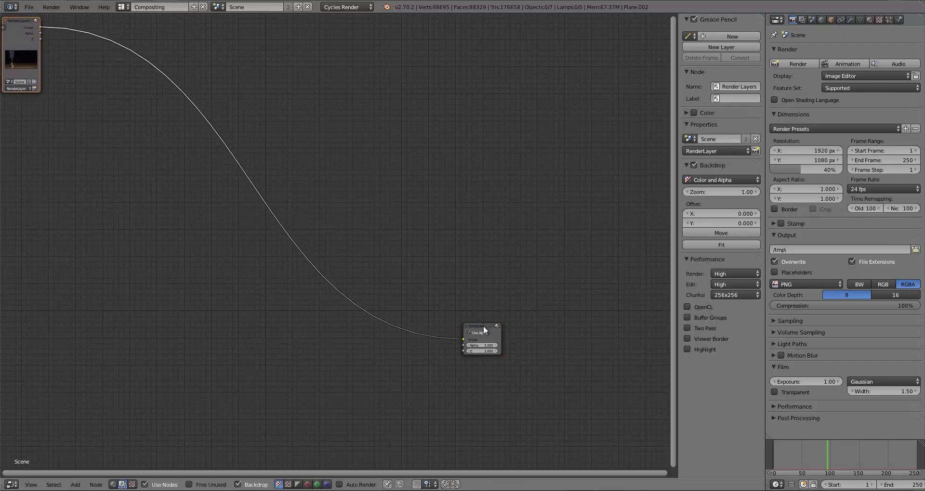
drag(484, 330, 649, 440)
Add a Viewer node in the corner above the Composite node and link the Render Layers Image output to it.
key(shift+a)
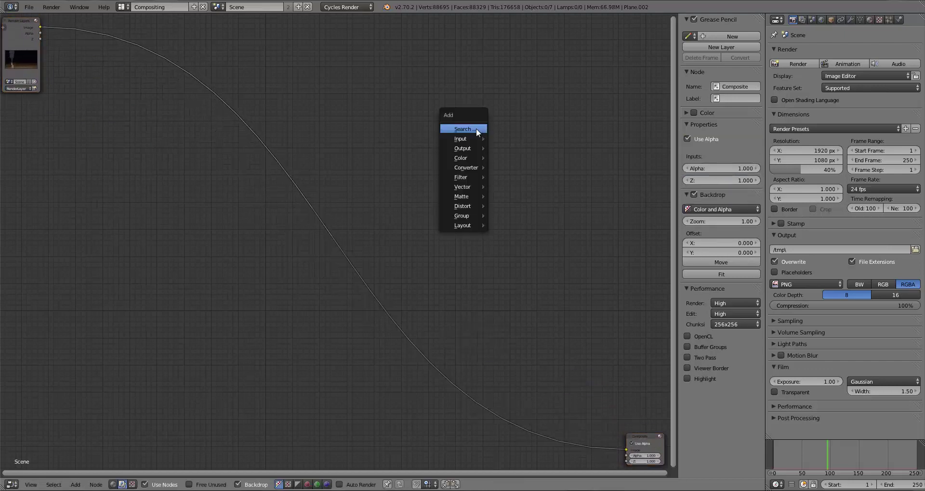
mouse_move(467, 149)
click(542, 159)
click(611, 19)
click(40, 30)
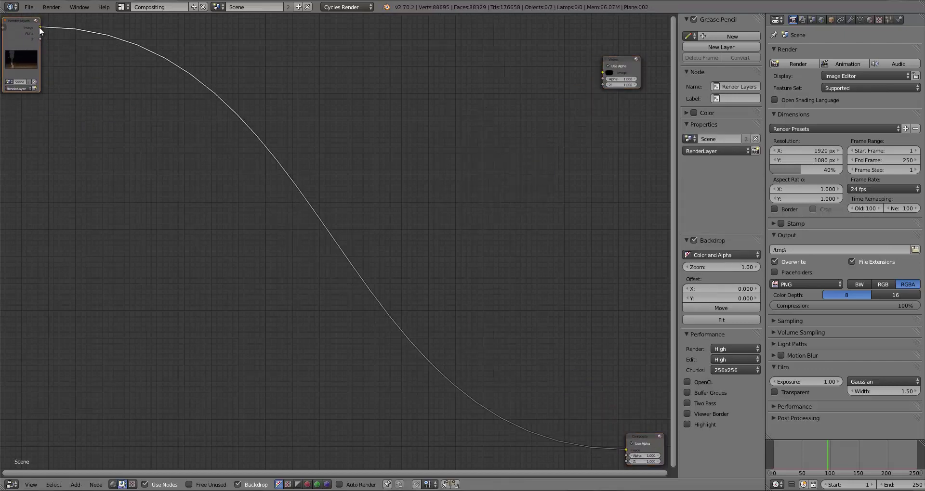
drag(40, 30, 658, 16)
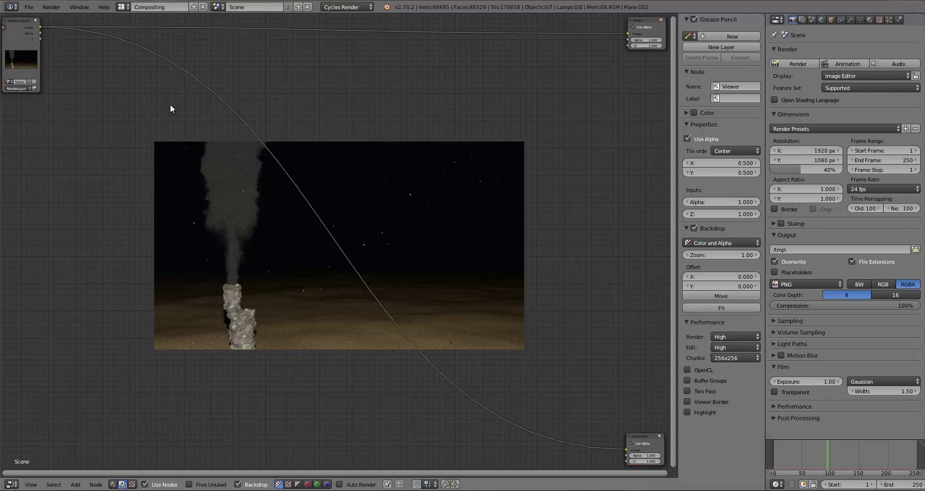
key(space)
key(Escape)
drag(26, 53, 30, 52)
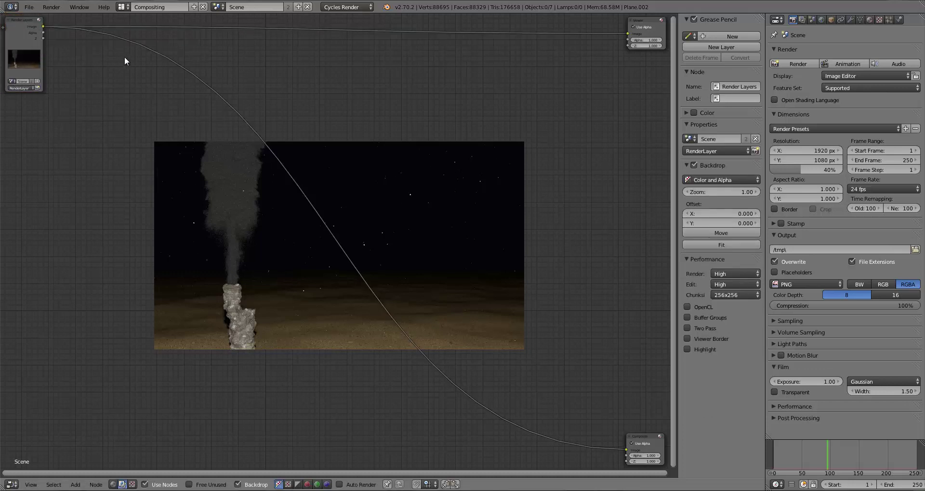
key(shift+a)
mouse_move(104, 68)
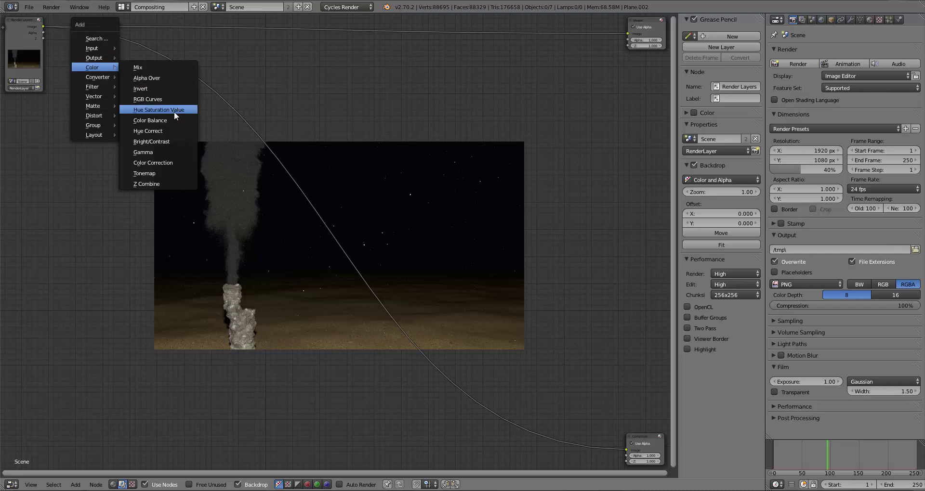
click(144, 166)
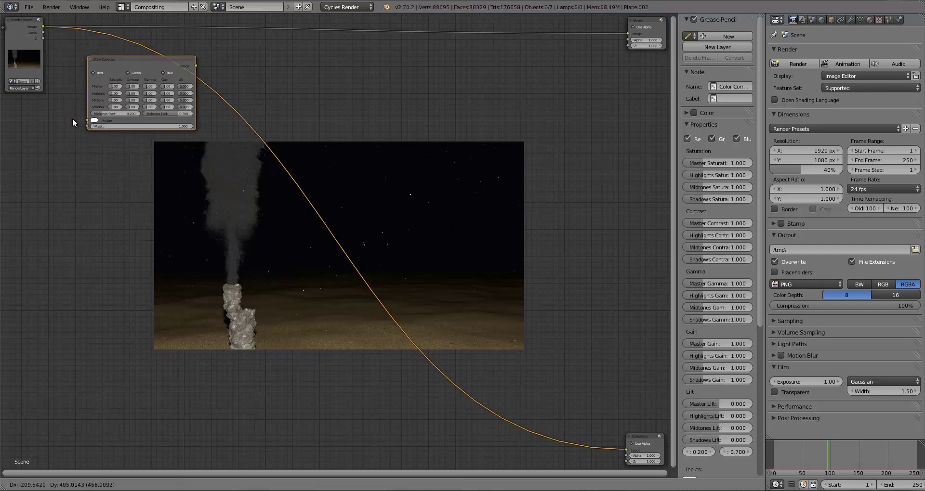
key(ctrl+z)
Add a Color Balance node, link it between the Render Layers Image output and the Viewer, and place it midway between them.
key(shift+a)
mouse_move(86, 121)
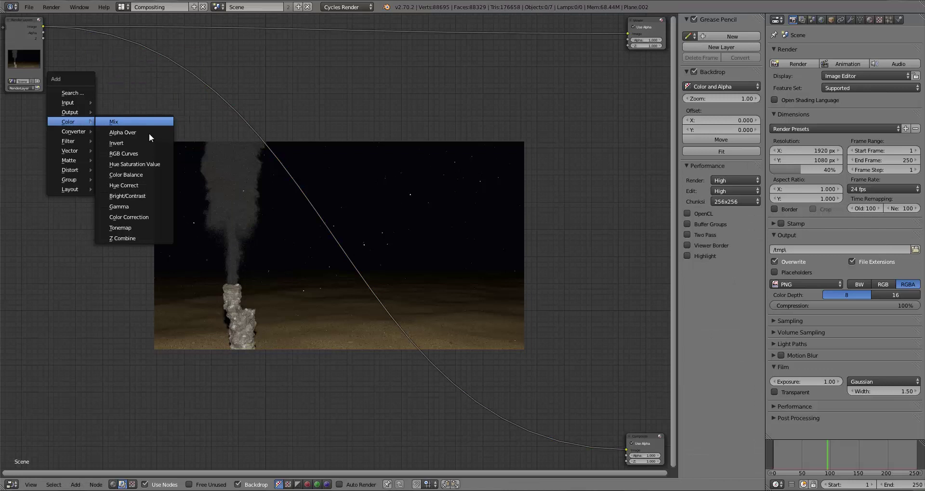
click(130, 175)
click(80, 28)
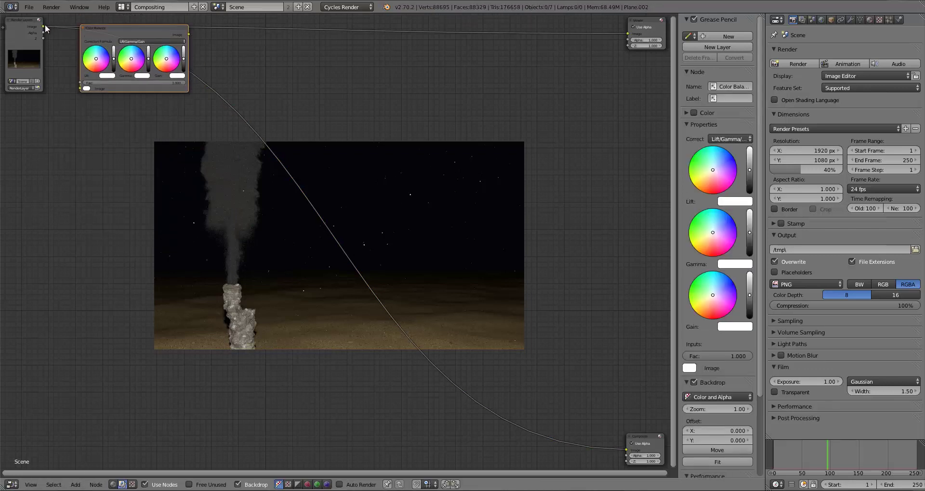
drag(44, 27, 80, 88)
drag(160, 37, 177, 37)
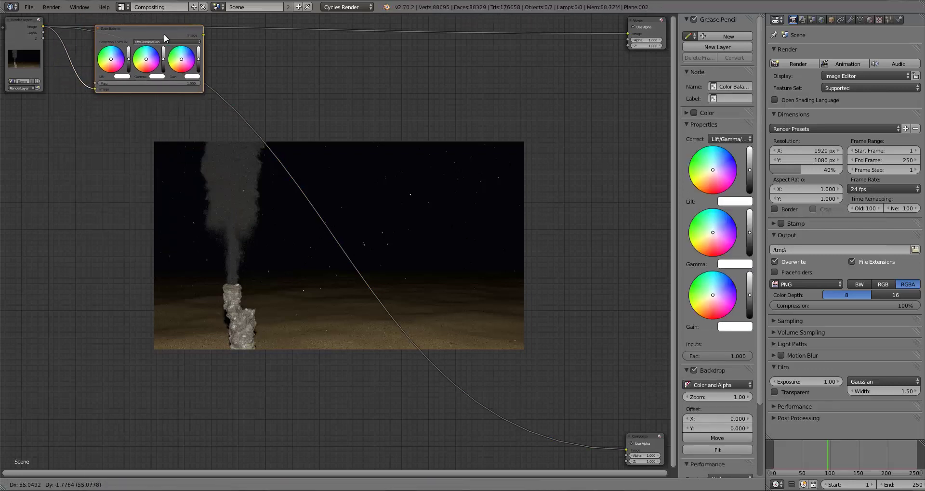
drag(384, 64, 628, 34)
key(g)
click(335, 63)
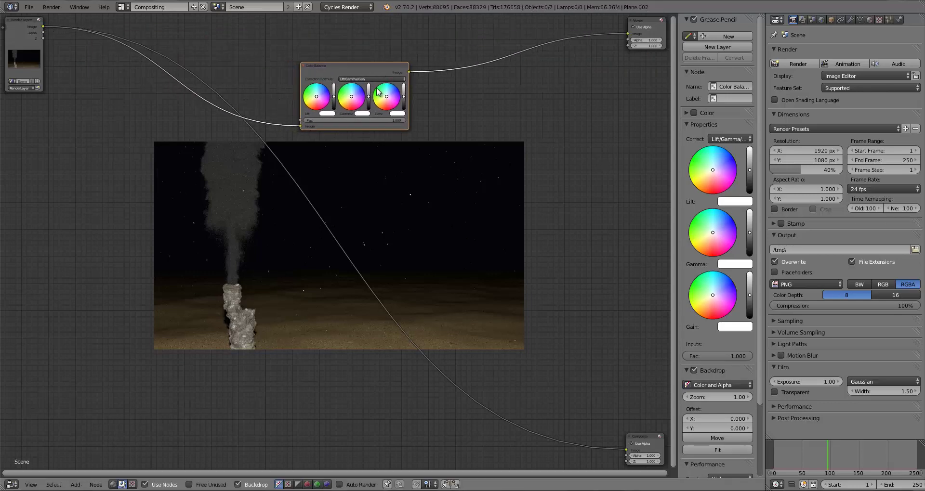
Tint the Color Balance node's Gain and Gamma slightly toward blue.
scroll(370, 87, up, 3)
middle_drag(370, 87, 452, 180)
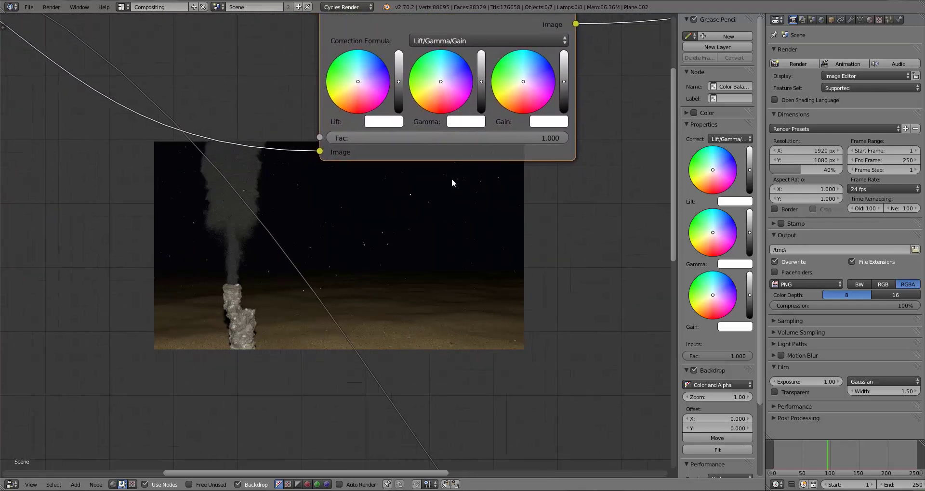
click(536, 70)
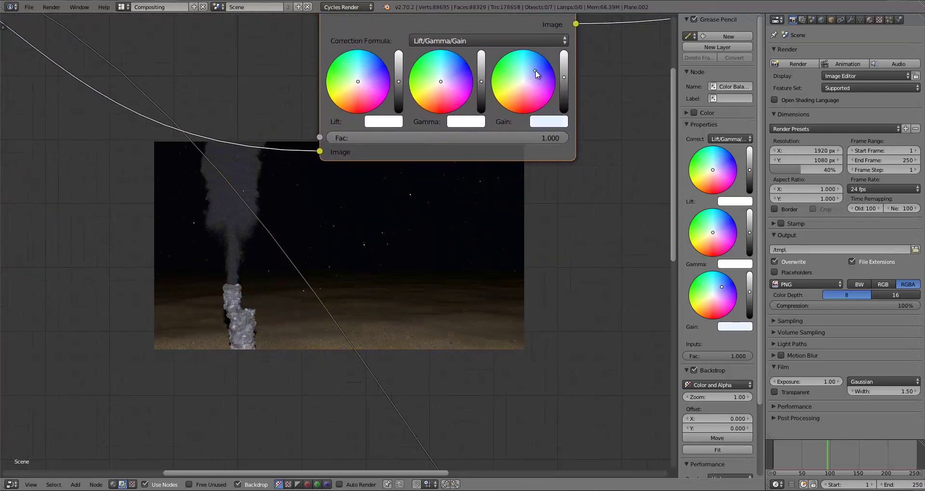
drag(536, 70, 536, 70)
click(443, 76)
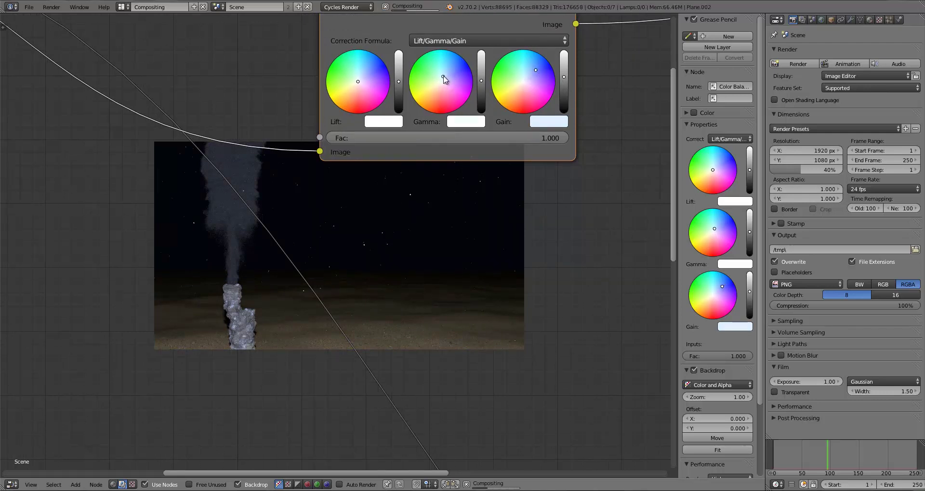
drag(443, 77, 446, 72)
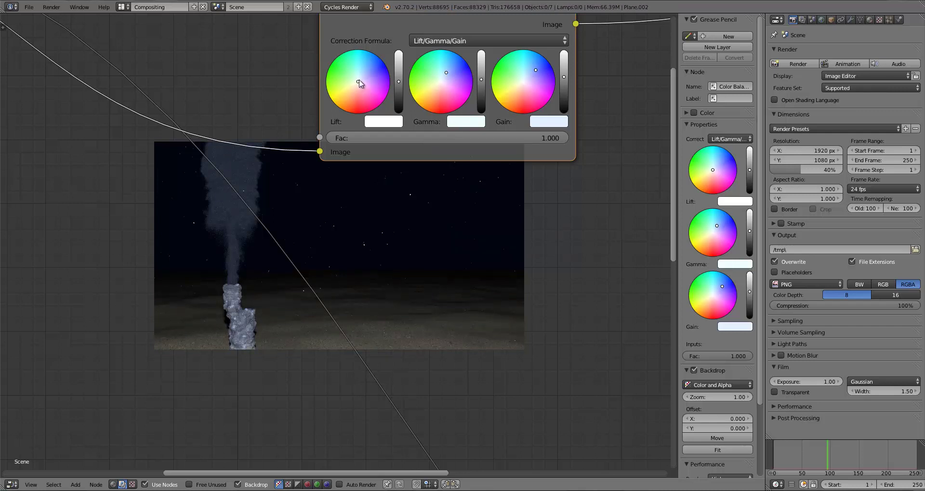
Try a strong blue Lift in the Color Balance node, and bring it back to almost neutral white.
drag(359, 81, 372, 62)
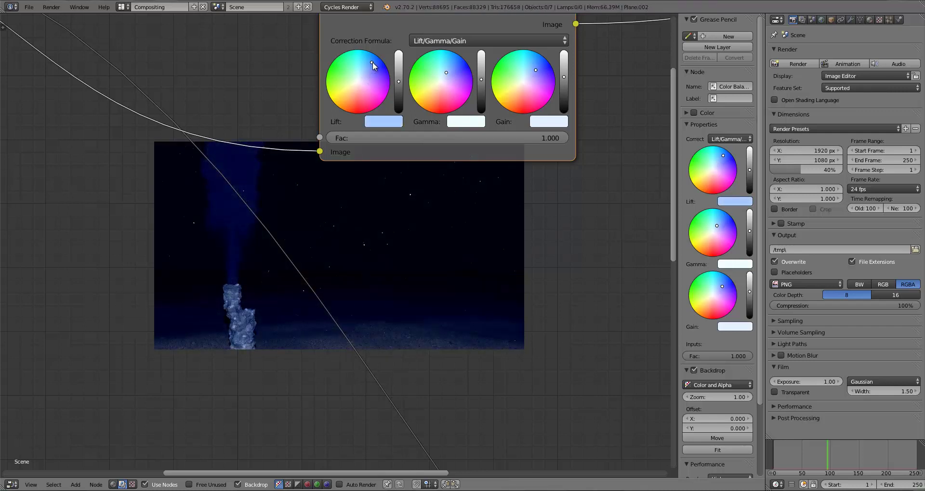
drag(372, 62, 362, 80)
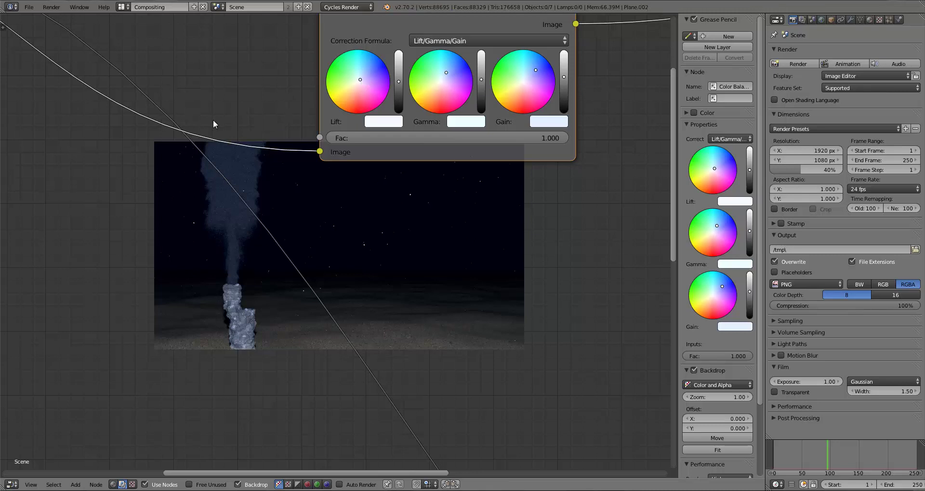
click(359, 81)
Shift the Color Balance node's Gain to light cyan-blue and fine-tune its Gamma to a very pale blue.
click(446, 73)
drag(446, 73, 443, 73)
click(537, 68)
drag(537, 67, 539, 58)
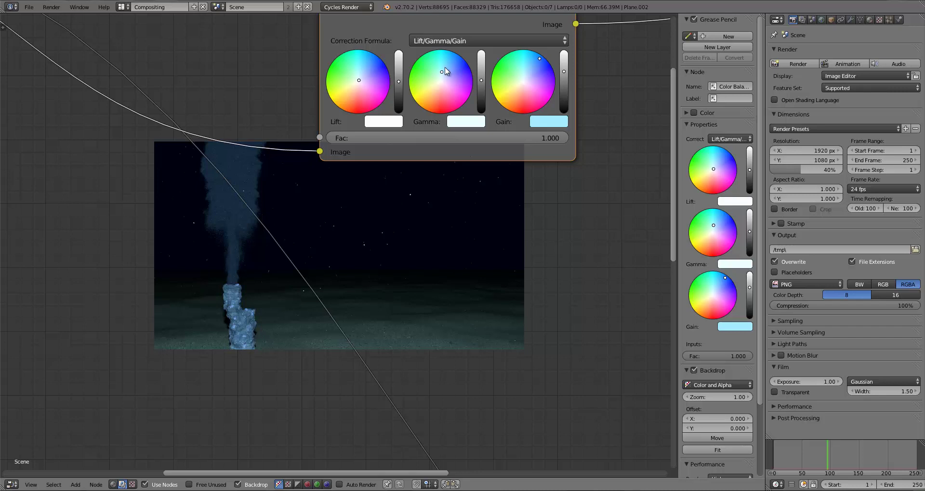
drag(445, 72, 446, 72)
Move the Color Balance node up beside the Render Layers node, clear of the backdrop image.
scroll(403, 285, down, 5)
scroll(388, 258, down, 2)
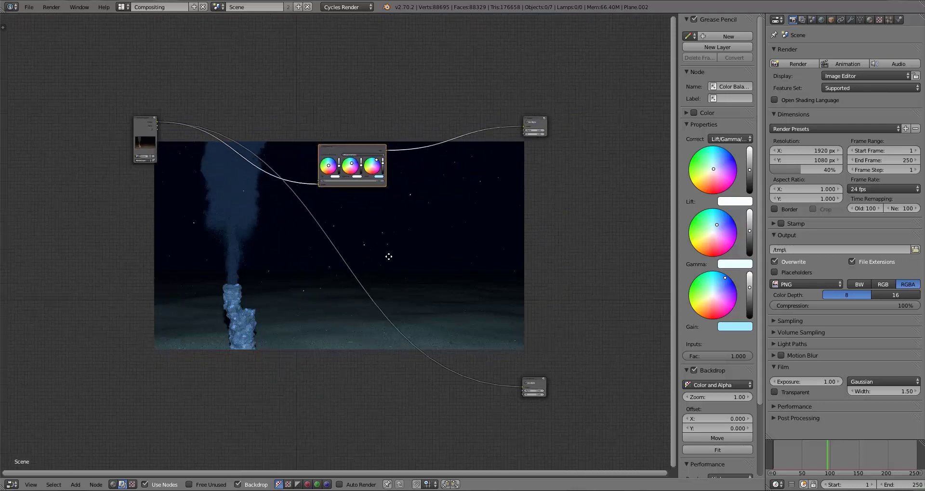
middle_drag(387, 258, 371, 233)
drag(348, 72, 101, 35)
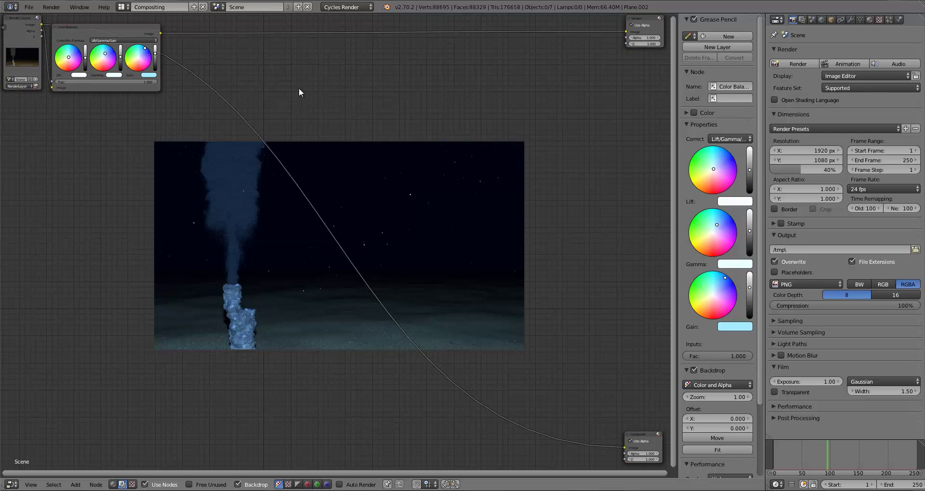
Add an RGB Curves node beside the Color Balance node, fed by its image, and link its output to the Viewer and Composite nodes.
key(shift+a)
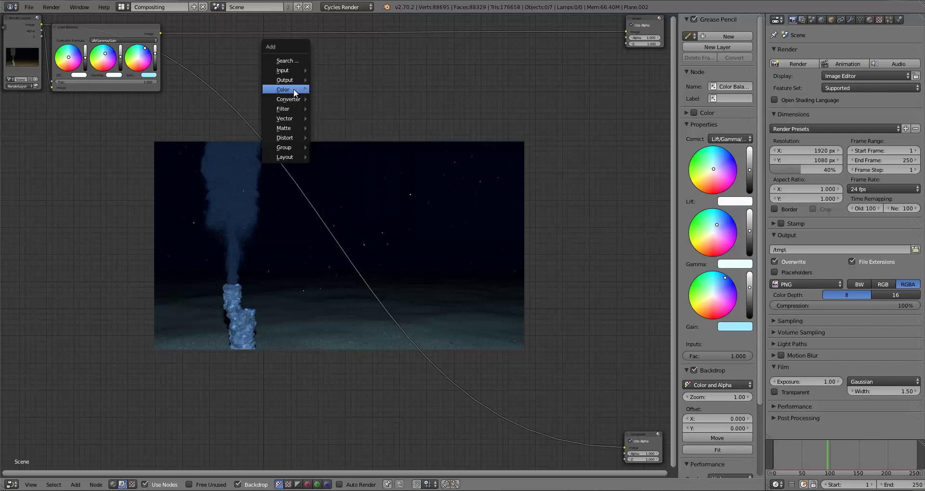
mouse_move(294, 90)
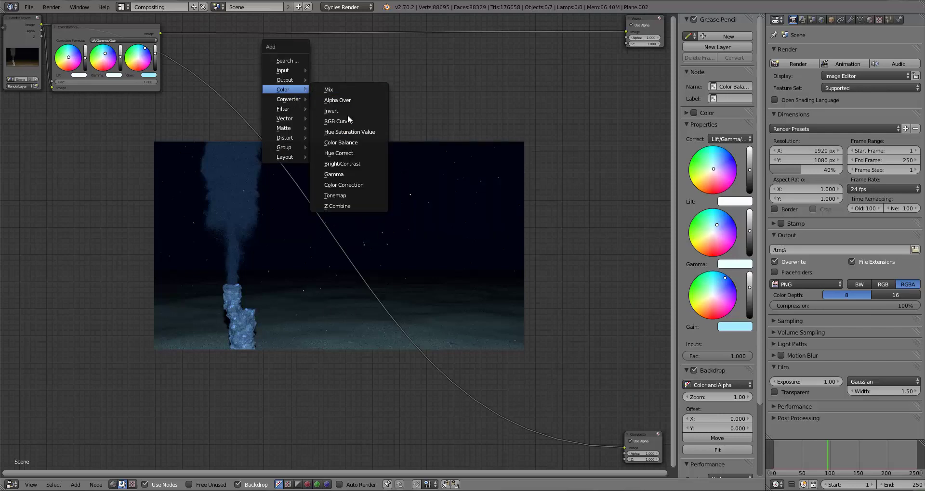
click(349, 122)
click(320, 75)
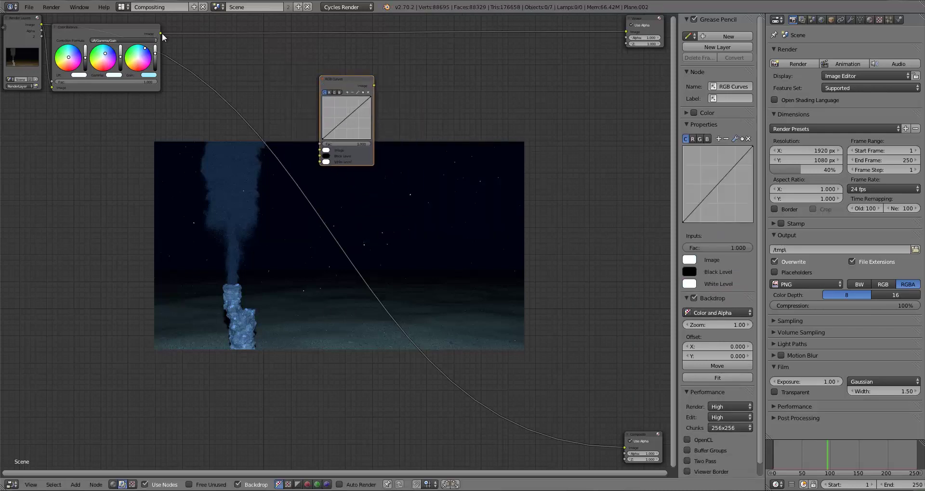
drag(161, 33, 320, 150)
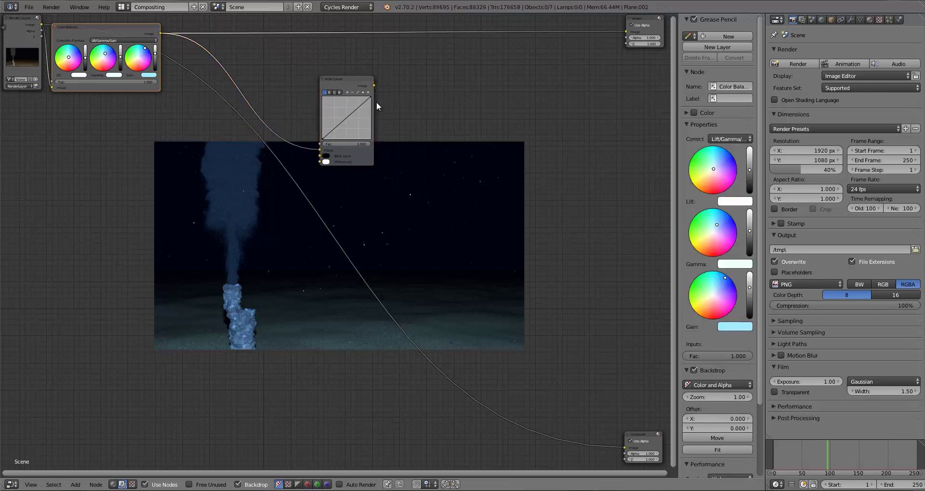
drag(374, 86, 625, 32)
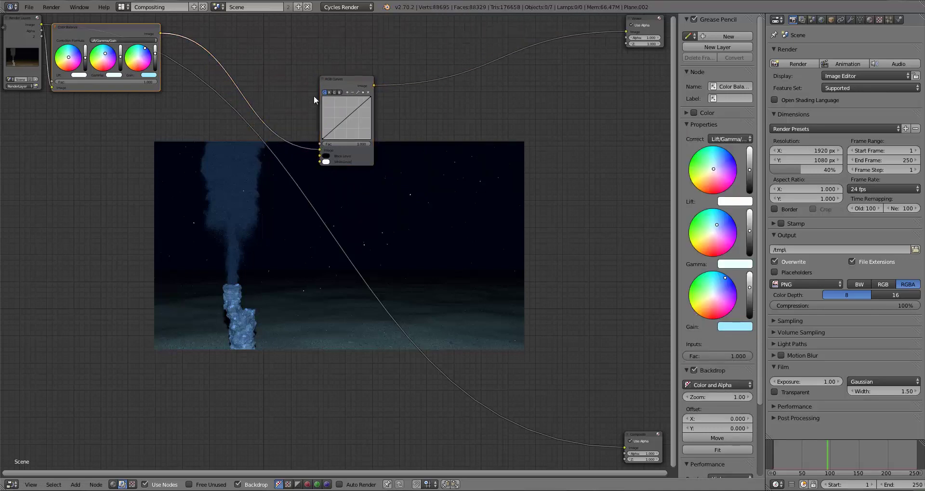
drag(333, 79, 625, 450)
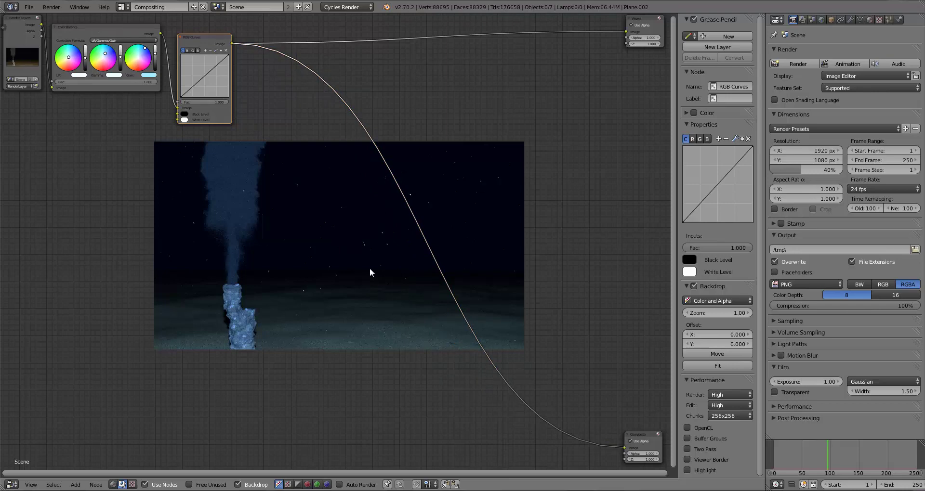
Raise the highlights and shadows of the RGB Curves node's curve, and shift the Color Balance Gamma slightly further toward blue.
drag(218, 64, 213, 60)
drag(191, 93, 186, 94)
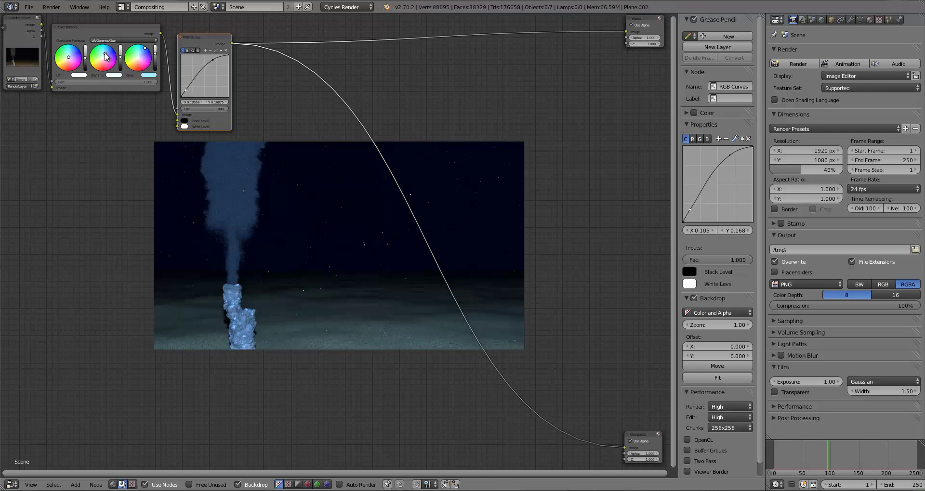
drag(105, 53, 107, 55)
Move the Color Balance and RGB Curves nodes slightly closer to the Render Layers node.
drag(77, 44, 74, 44)
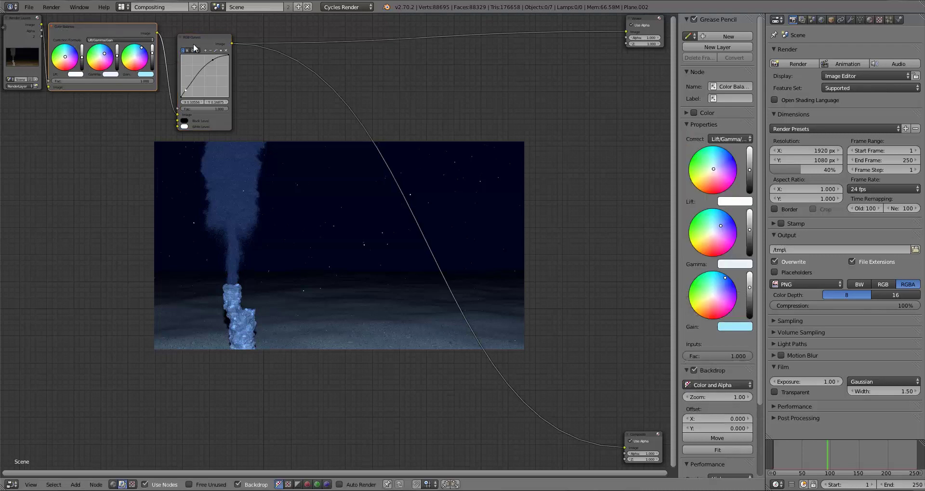
drag(194, 47, 186, 44)
click(274, 109)
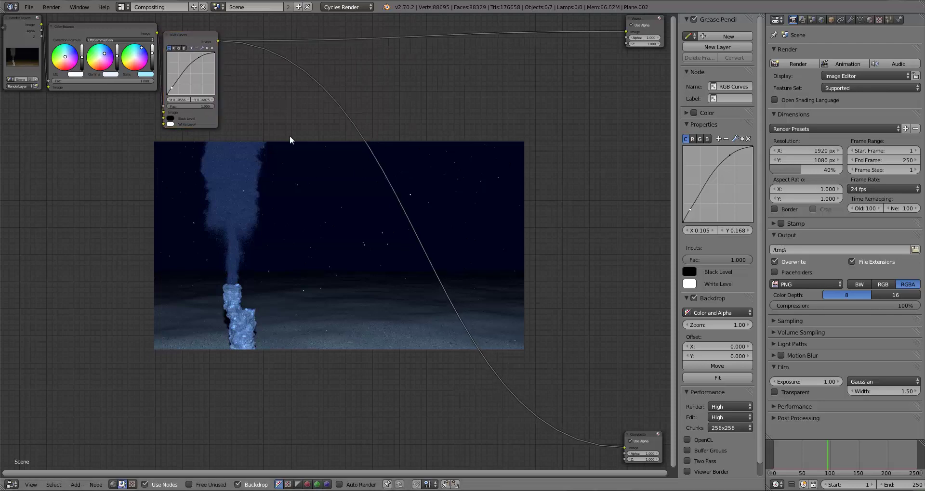
key(ctrl+q)
key(Escape)
Add a Blur node after RGB Curves and link its output to the Viewer node.
key(shift+a)
mouse_move(267, 159)
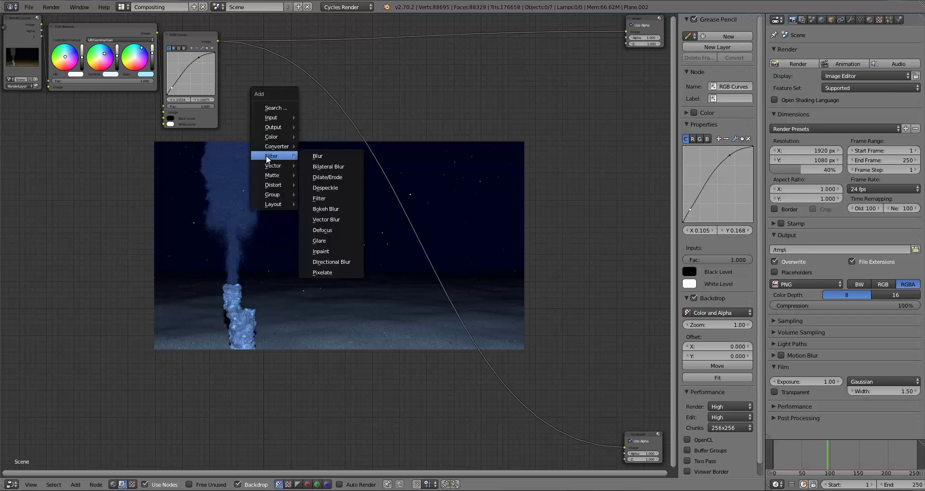
click(318, 157)
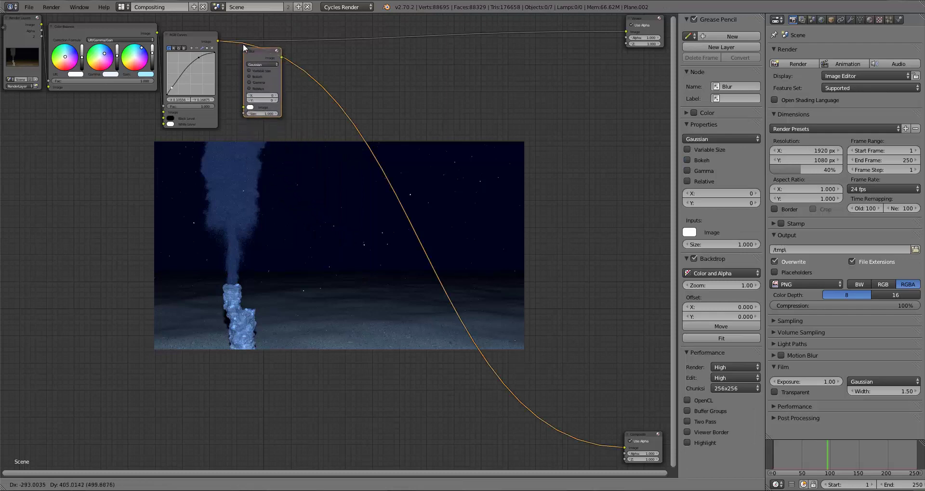
click(223, 53)
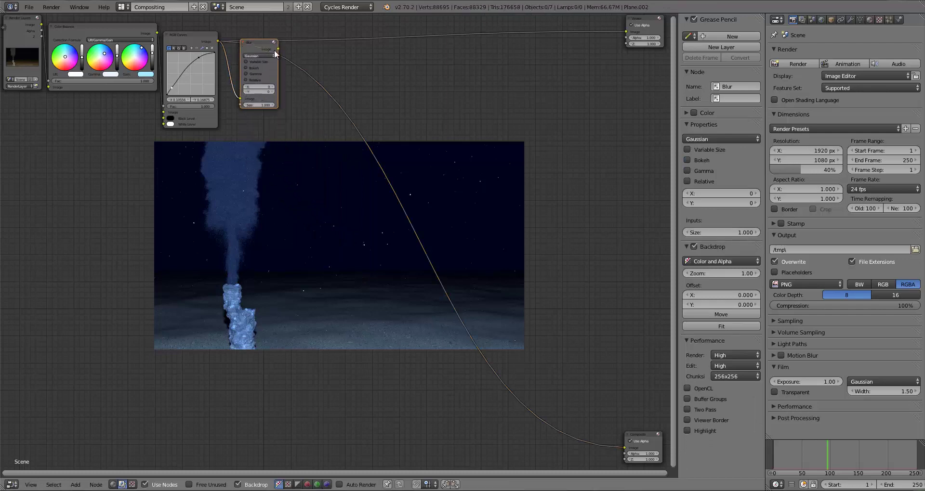
drag(278, 49, 628, 37)
Set the Blur node to Fast Gaussian with X and Y at 15, and move it close to the RGB Curves node.
click(259, 56)
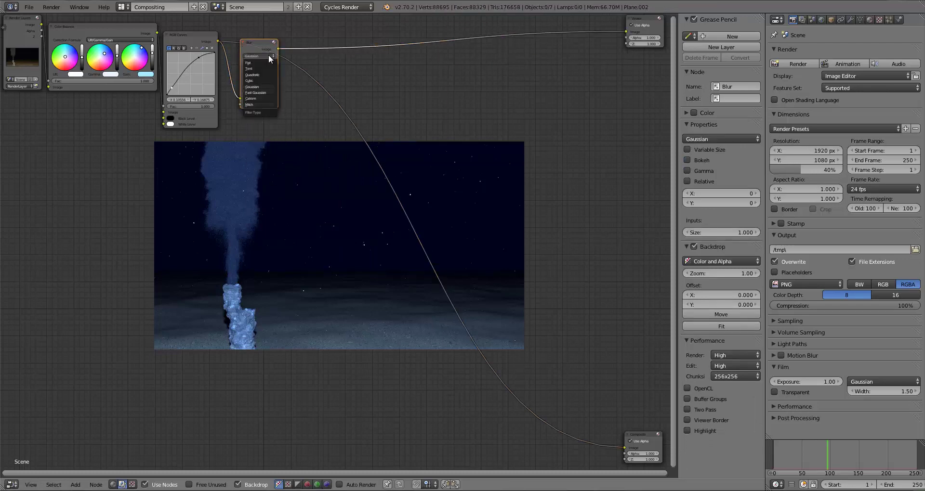
click(260, 95)
click(259, 70)
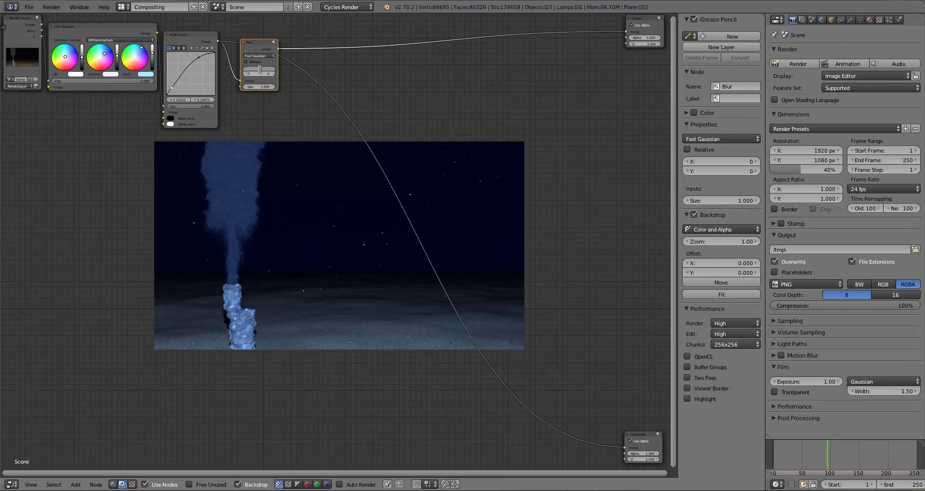
text(10)
key(Return)
click(257, 74)
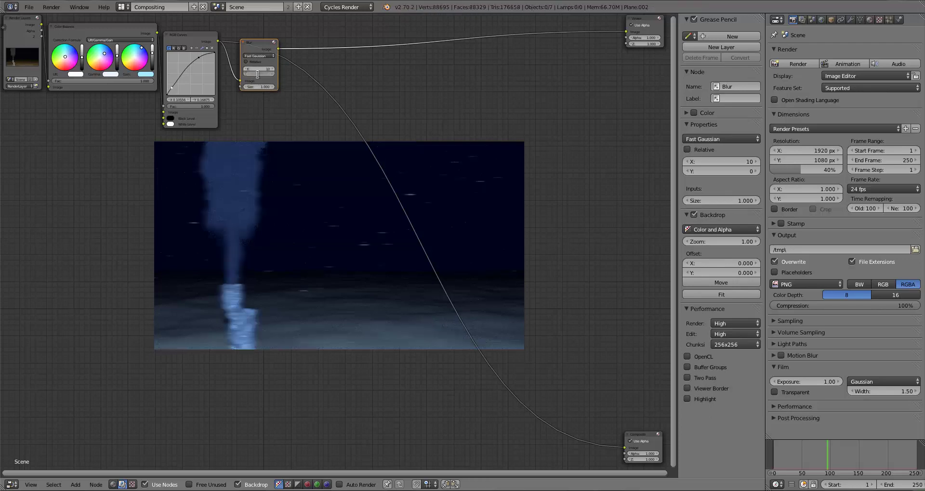
text(15)
key(Return)
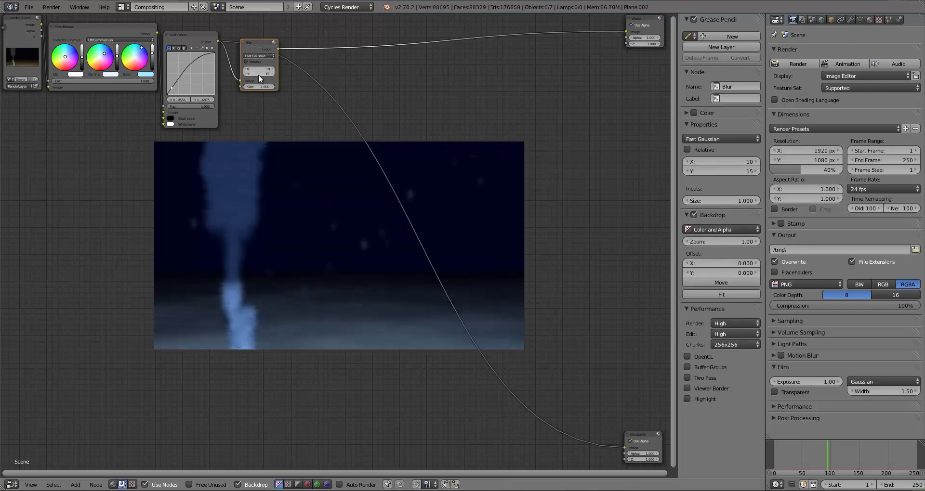
click(259, 69)
text(15)
key(Return)
drag(258, 48, 245, 63)
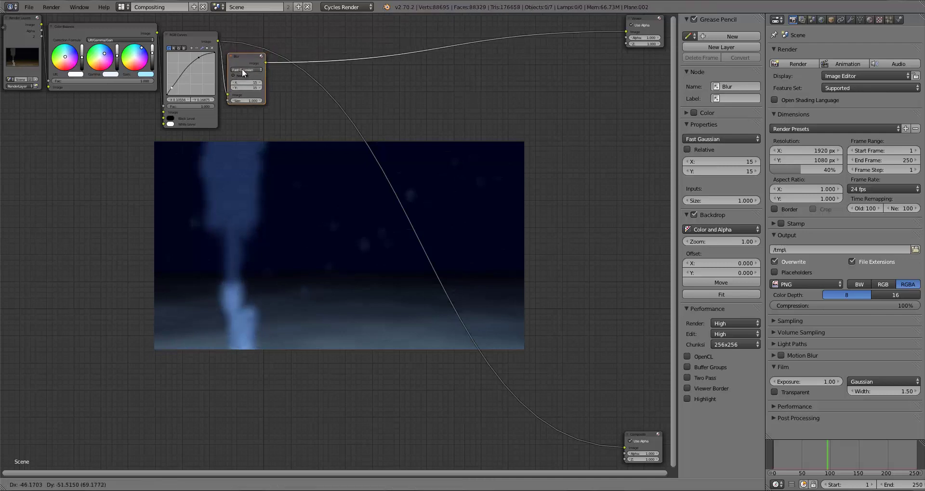
Add a Mix node before the Viewer, combining the RGB Curves output as first image with the Blur output as second.
key(shift+a)
click(386, 56)
click(397, 59)
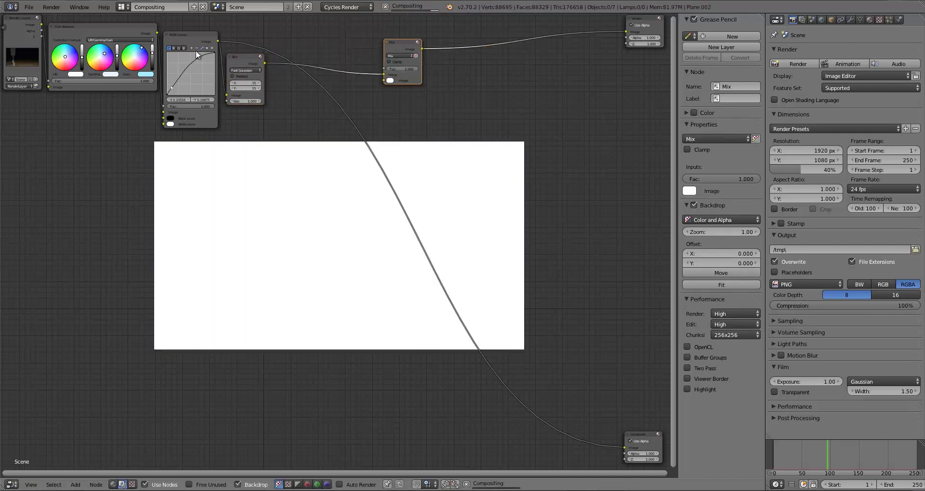
drag(217, 43, 384, 74)
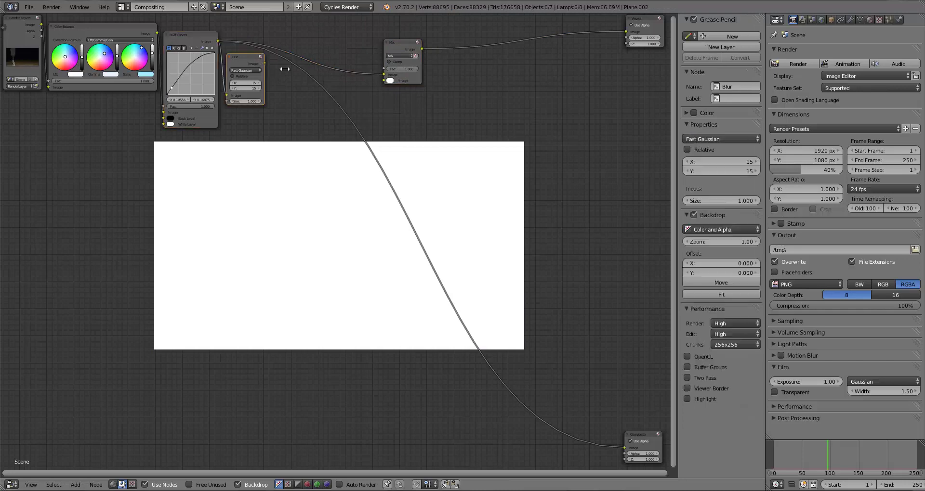
drag(264, 63, 325, 49)
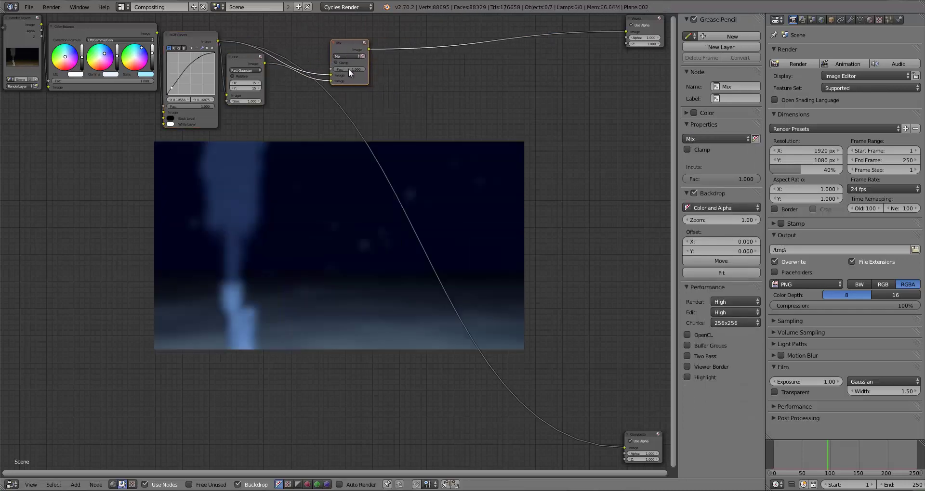
Set the Mix node's factor to 0.2 after trying 0.1.
text(0.1)
key(Return)
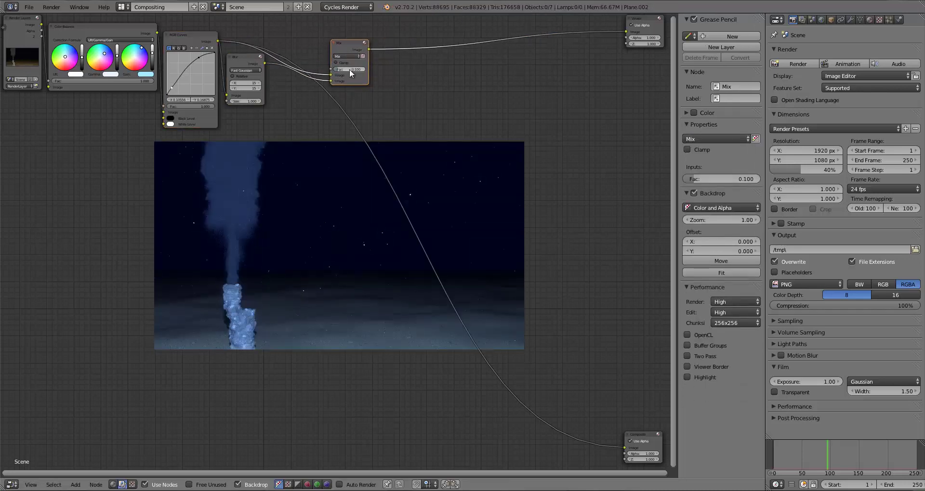
key(Return)
Try the Add blend type on the Mix node and return it to Mix.
click(346, 55)
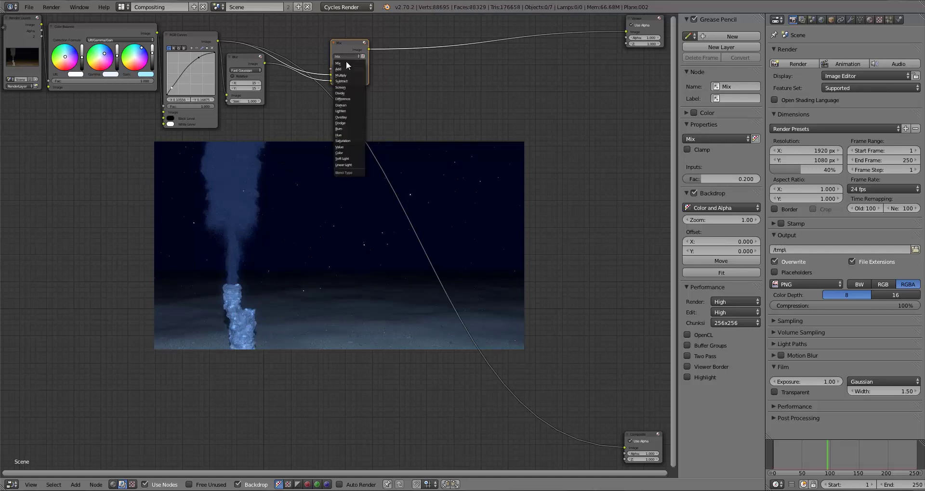
click(346, 62)
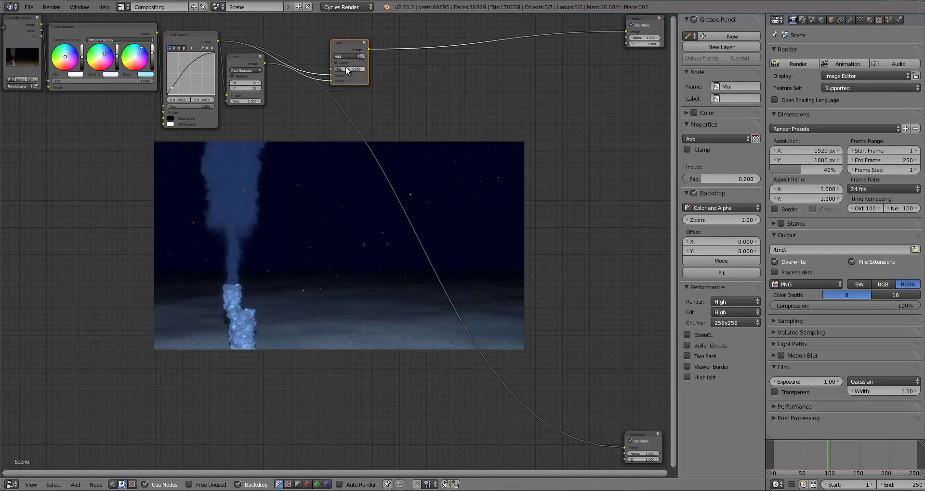
click(344, 56)
click(345, 62)
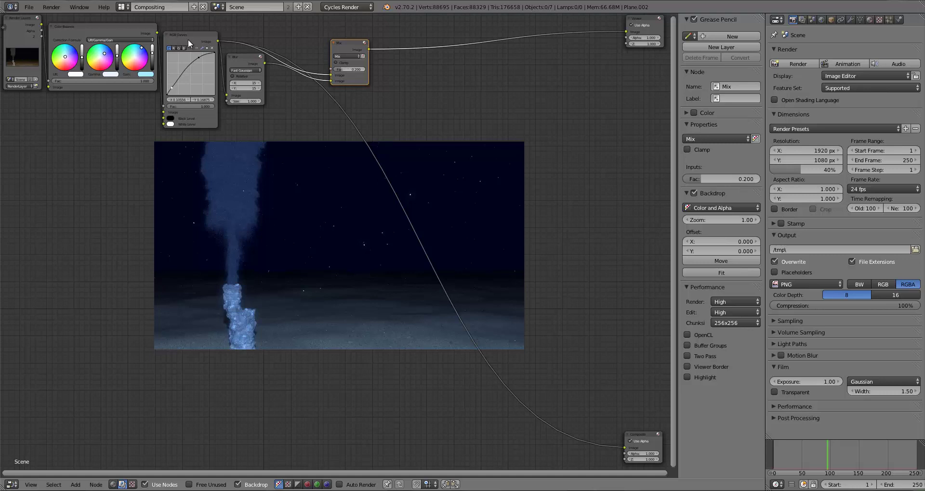
Nudge the RGB Curves node and move the Mix node closer to the Blur node.
drag(188, 39, 196, 39)
click(248, 62)
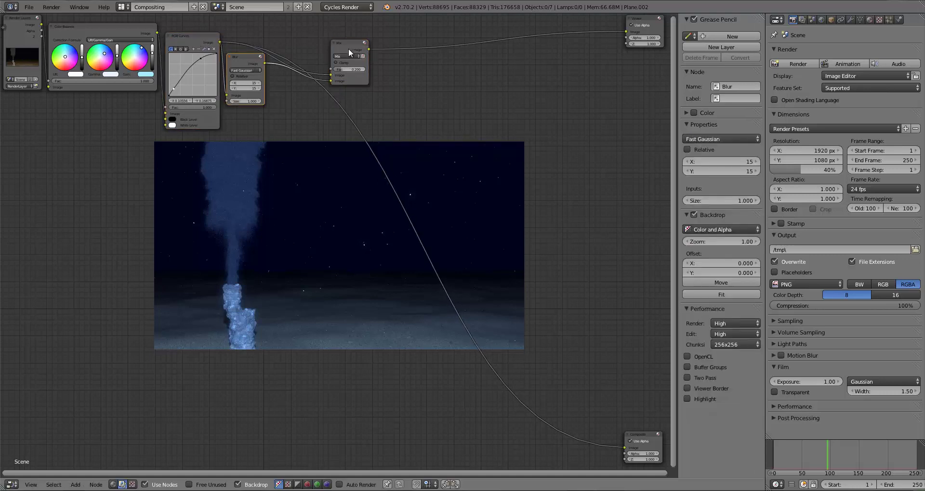
drag(349, 49, 325, 47)
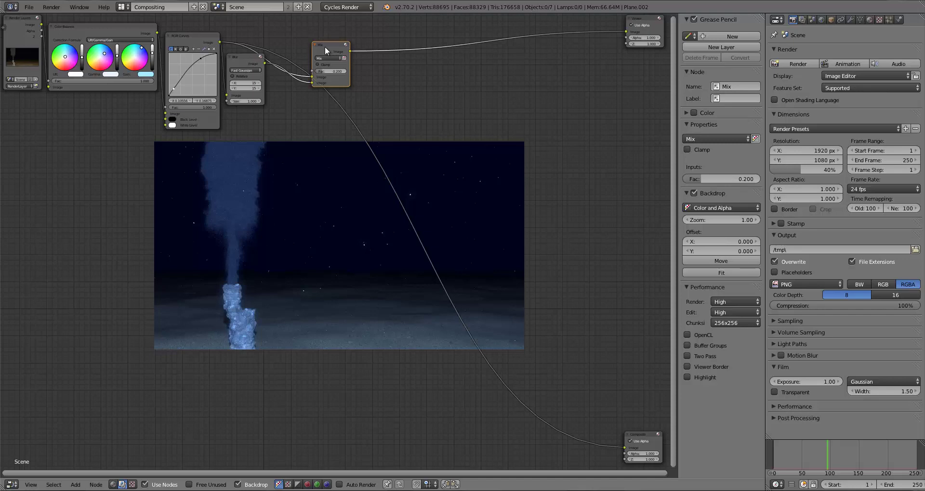
Set the Blur node's X and Y sizes to 10.
click(246, 82)
text(10)
key(Tab)
text(1)
Move the Mix node next to the Blur, and insert a duplicate of the Blur node between the Mix and Viewer nodes.
drag(326, 45, 413, 95)
click(246, 61)
key(shift+d)
click(429, 66)
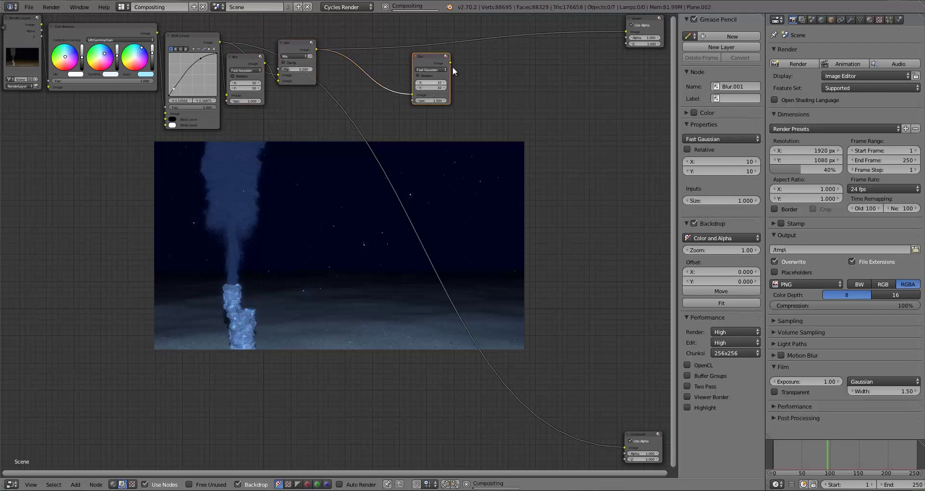
drag(450, 62, 626, 31)
drag(429, 58, 365, 58)
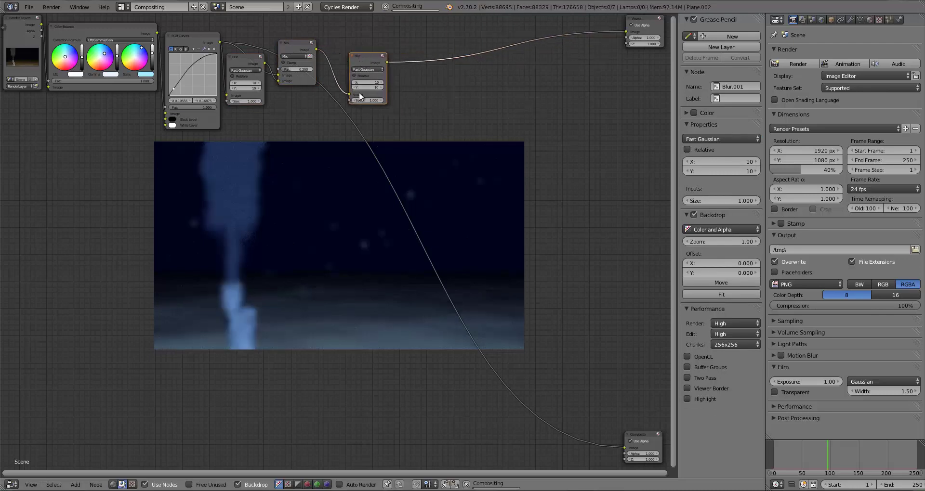
Set the duplicated Blur node's X and Y sizes to 50.
text(50)
key(Return)
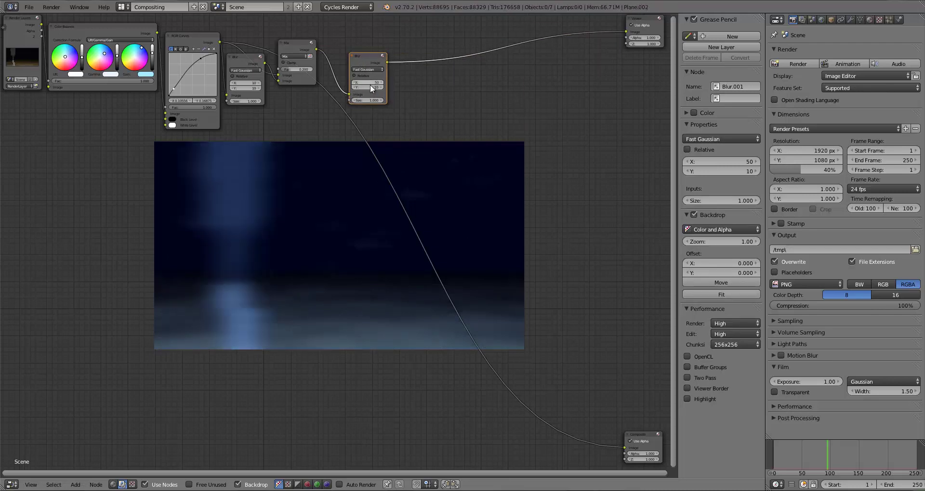
text(50)
key(Return)
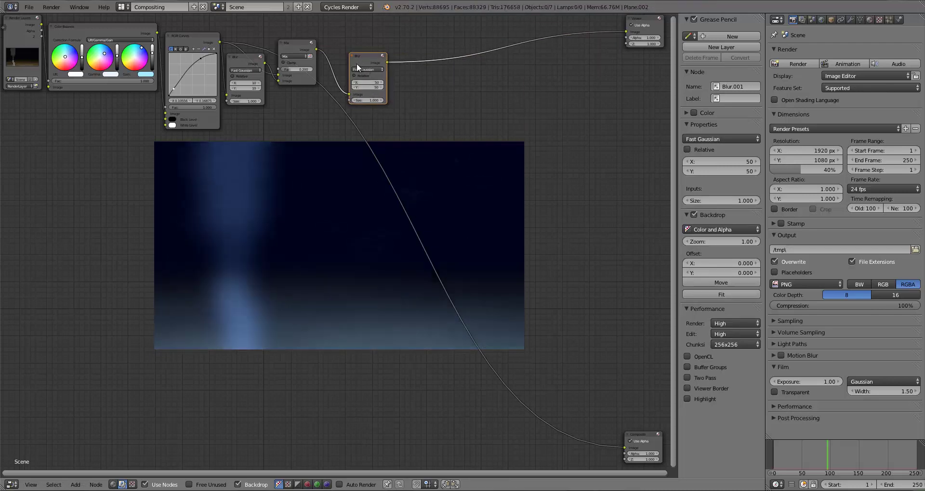
Duplicate the Mix node before the Viewer to blend the first Mix output with the second Blur's output.
drag(357, 63, 387, 65)
click(302, 52)
key(shift+d)
click(405, 36)
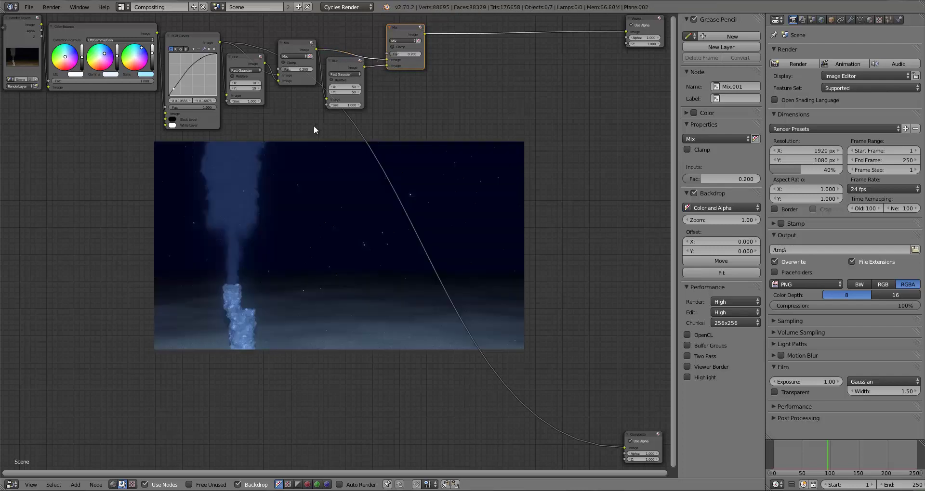
Set the second Mix node's factor to 0.15 after trying 0.225.
click(398, 53)
text(0.225)
key(Return)
text(0.15)
key(Return)
Arrange the two Mix nodes and the second Blur node closer together above the backdrop image.
mouse_move(287, 49)
mouse_down()
mouse_move(239, 42)
mouse_move(279, 45)
mouse_up()
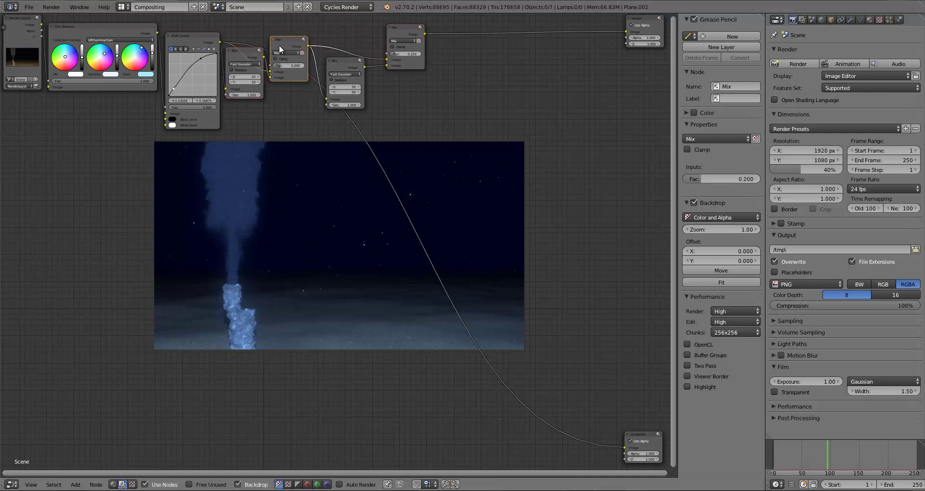
drag(335, 60, 330, 56)
drag(391, 34, 371, 36)
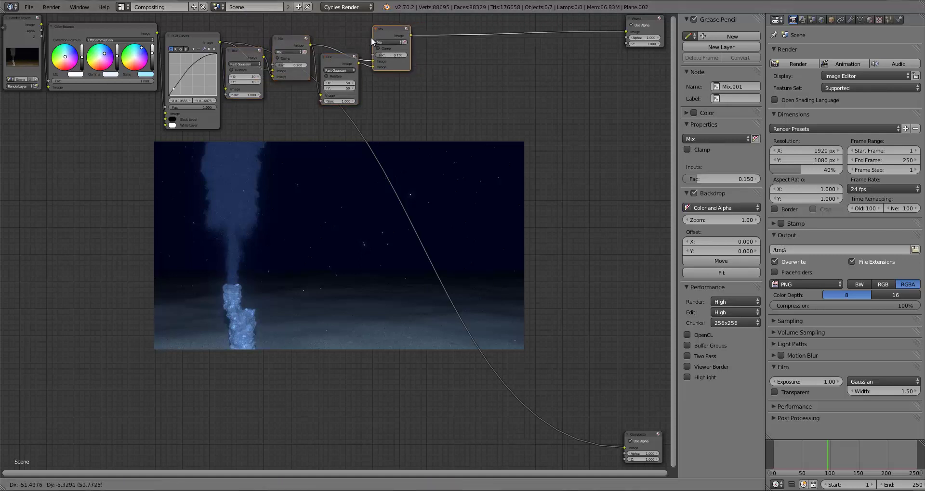
click(504, 90)
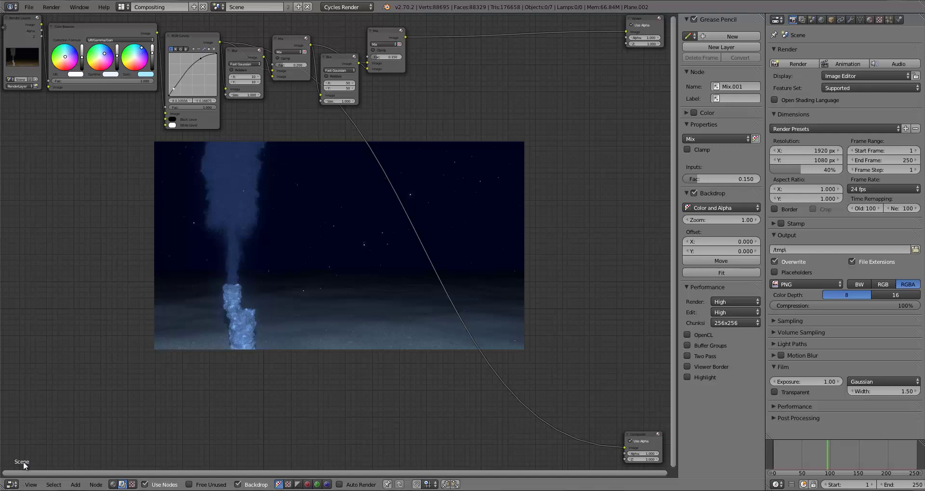
Switch the screen layout from Compositing to Default.
click(122, 7)
click(133, 54)
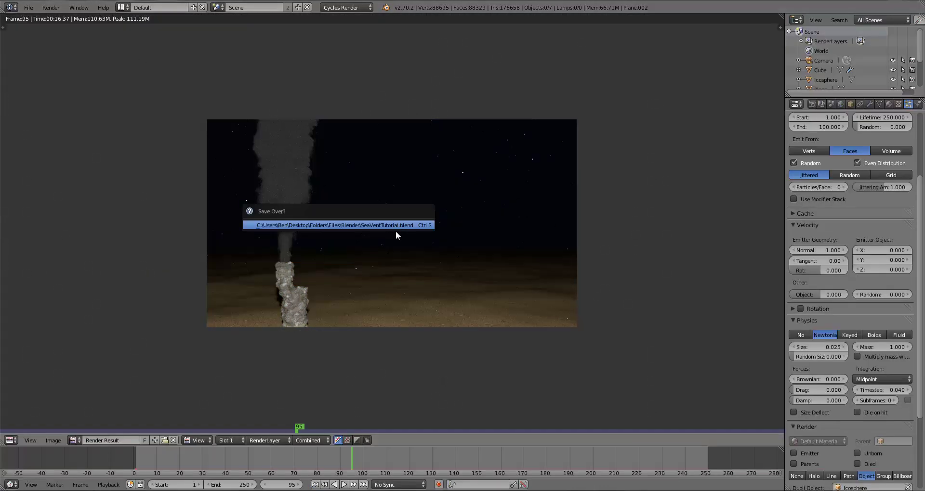
Leave the render result, select the camera and save over SeaVentTutorial.blend.
key(Escape)
alt+right_click(727, 203)
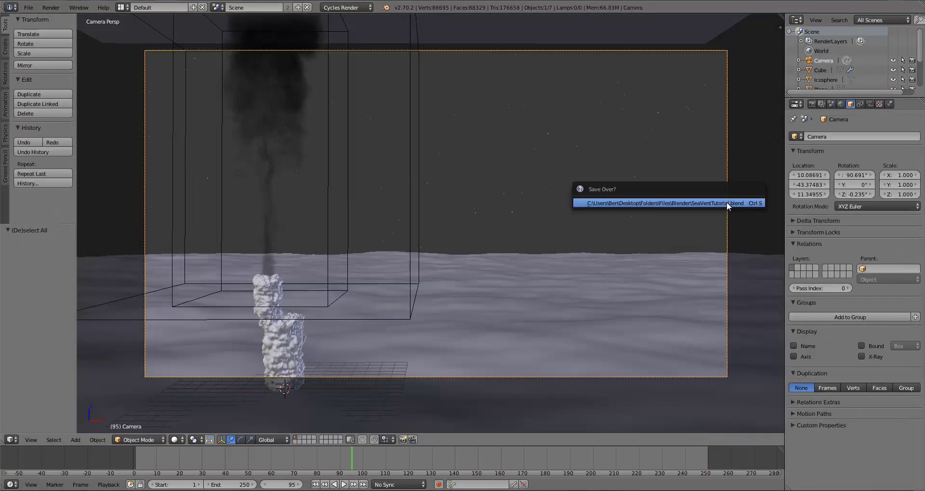
click(727, 203)
Set the camera's depth of field focus object to vent.
click(870, 104)
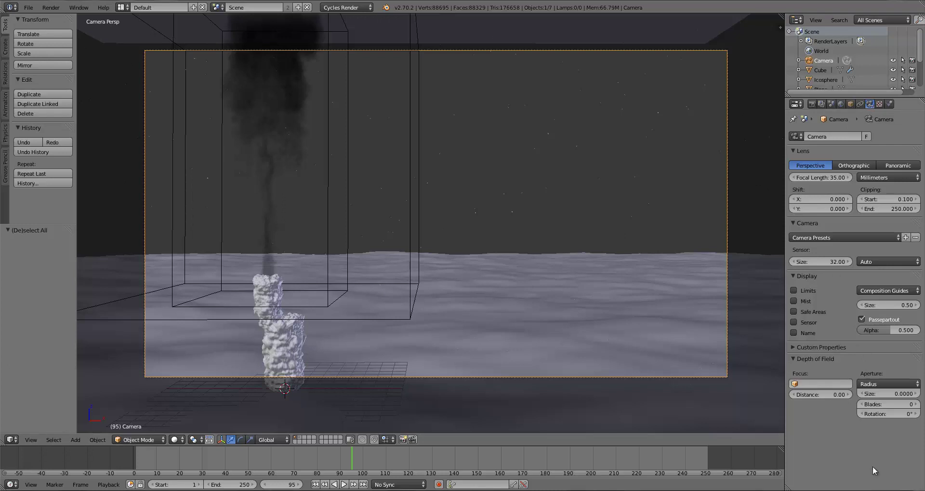
click(811, 385)
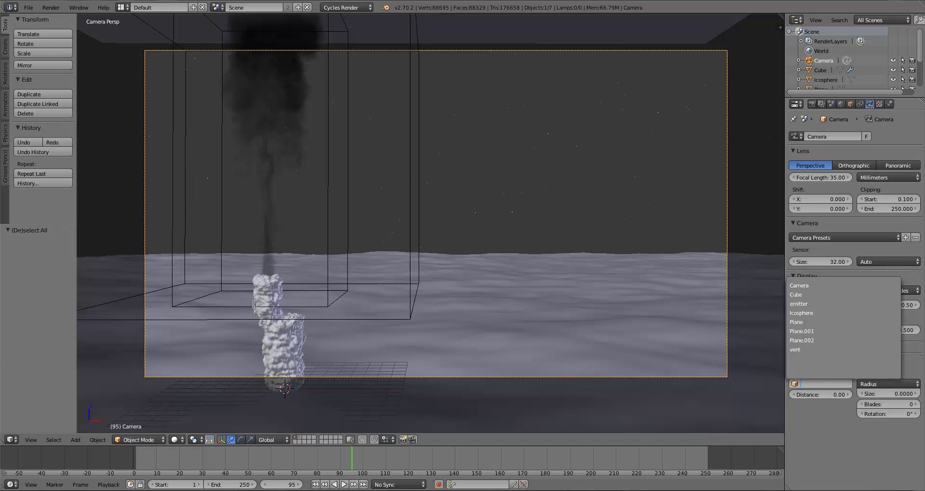
right_click(266, 287)
right_click(267, 287)
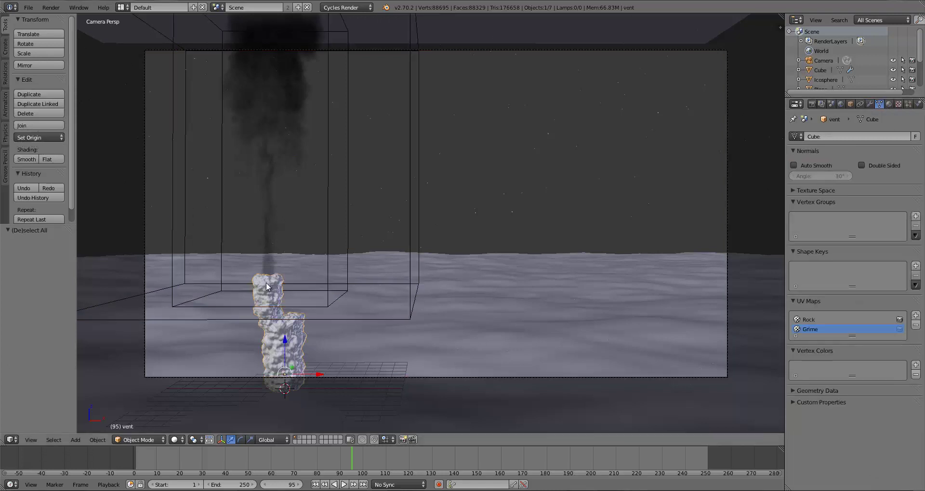
right_click(723, 213)
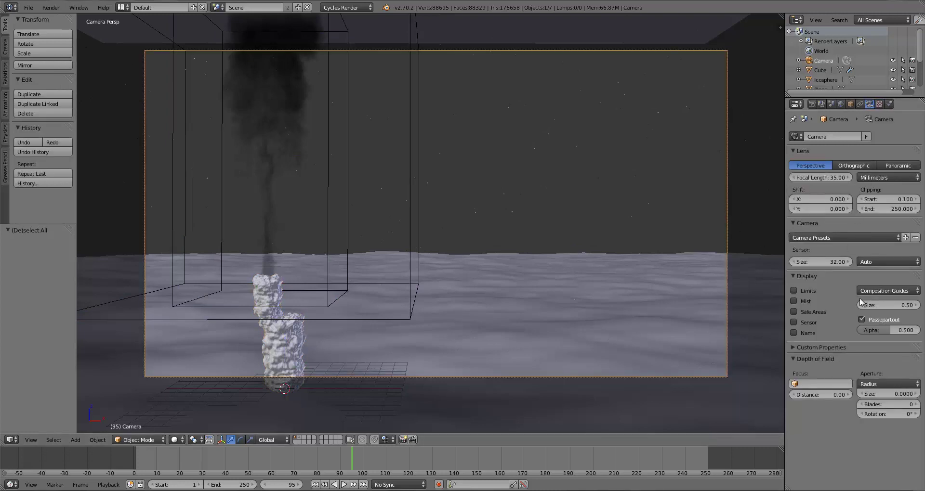
click(840, 384)
click(798, 357)
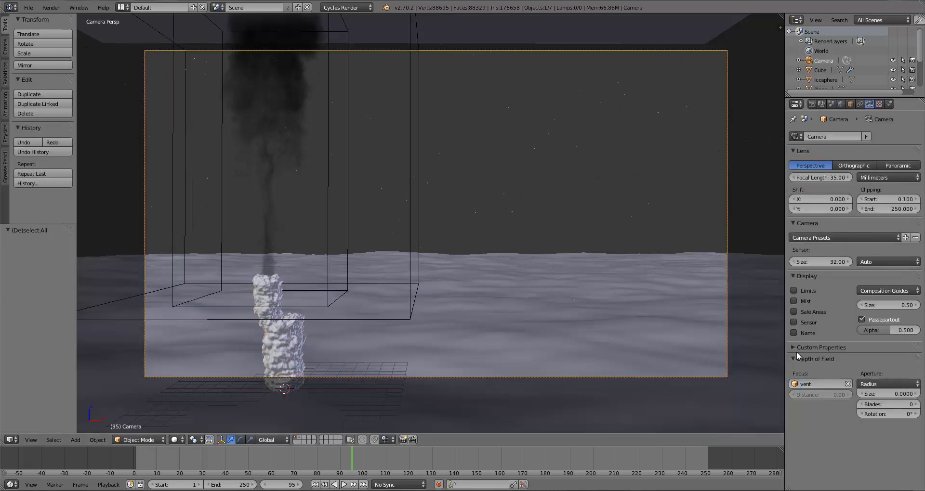
Set the camera's depth of field aperture size to 0.1 in Radius mode.
click(893, 393)
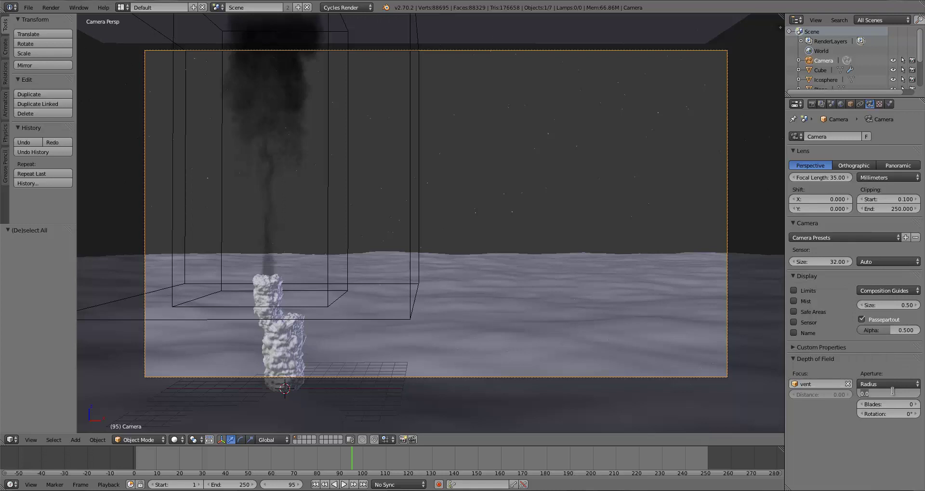
text(0.9)
key(Return)
click(895, 394)
text(0.1)
key(Return)
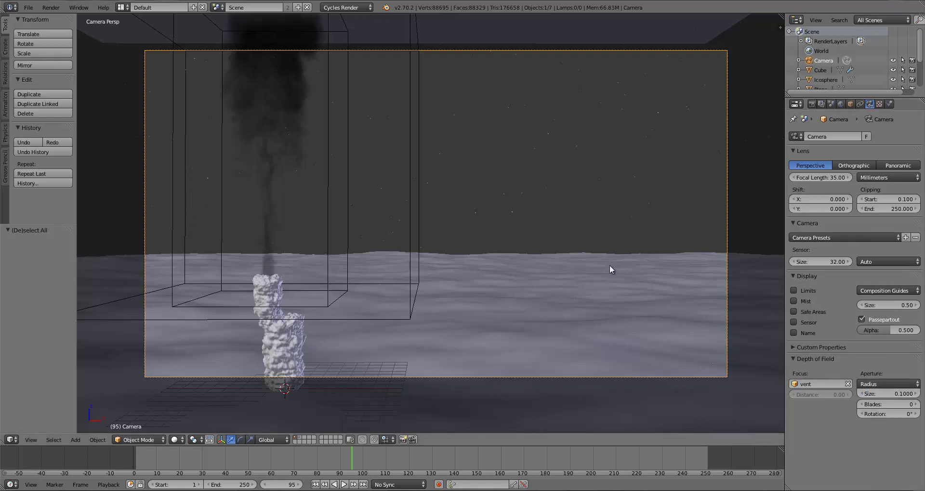
Preview the scene in rendered shading, try an aperture size of 0.25, restore 0.1 and return to solid shading.
key(a)
click(176, 440)
click(195, 375)
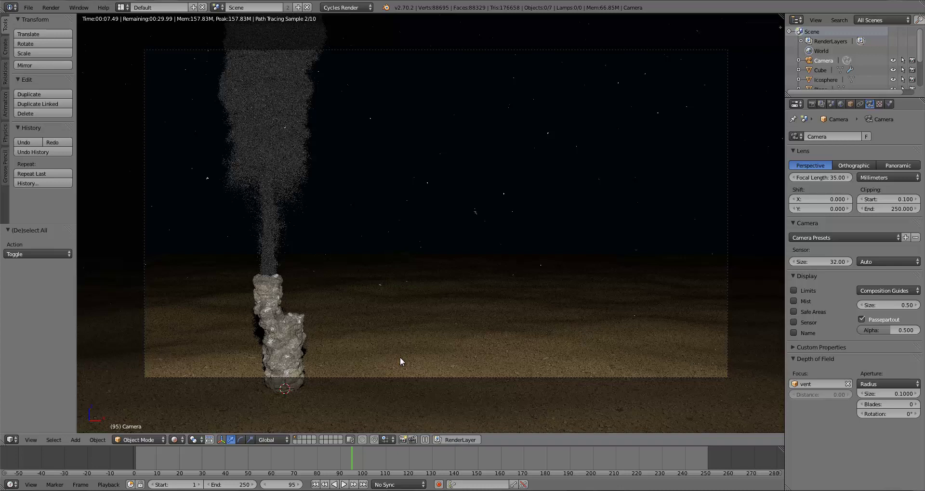
click(895, 393)
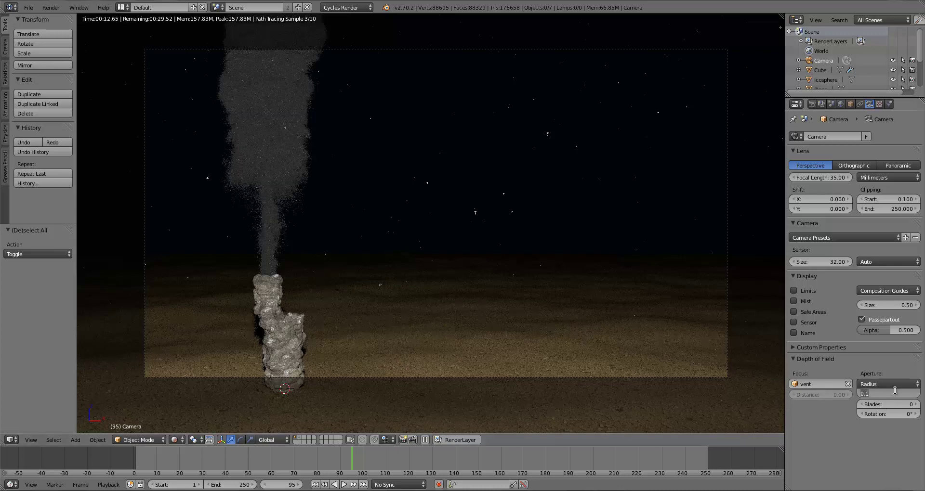
text(0.25)
key(Return)
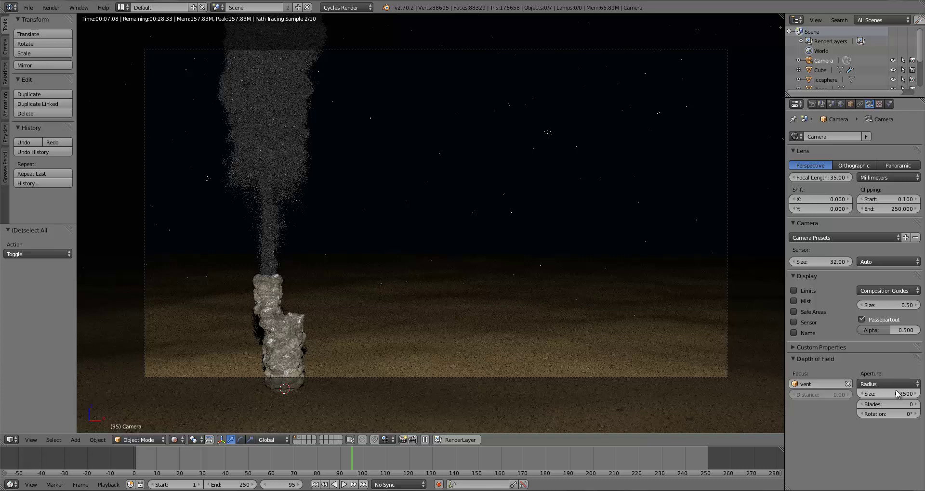
click(897, 394)
text(1)
key(Return)
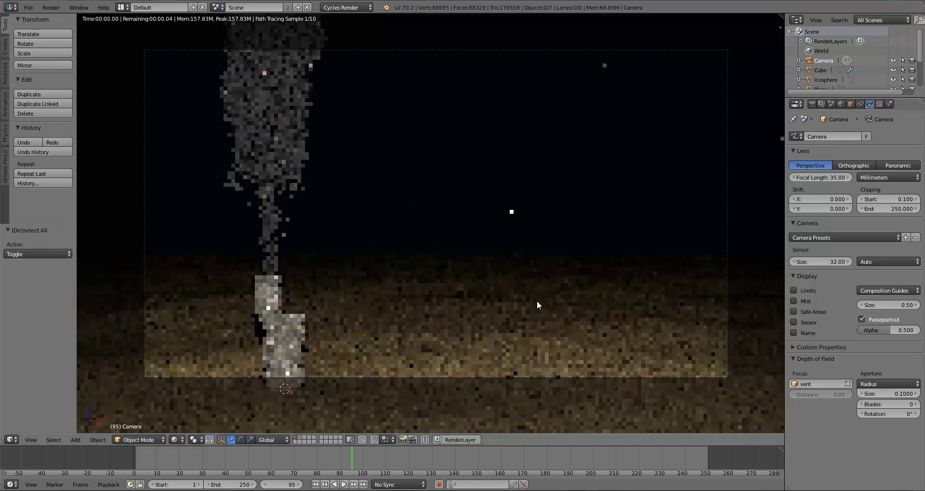
key(shift+z)
Save over the blend file and render frame 95 with the camera's depth of field.
key(ctrl+s)
click(609, 230)
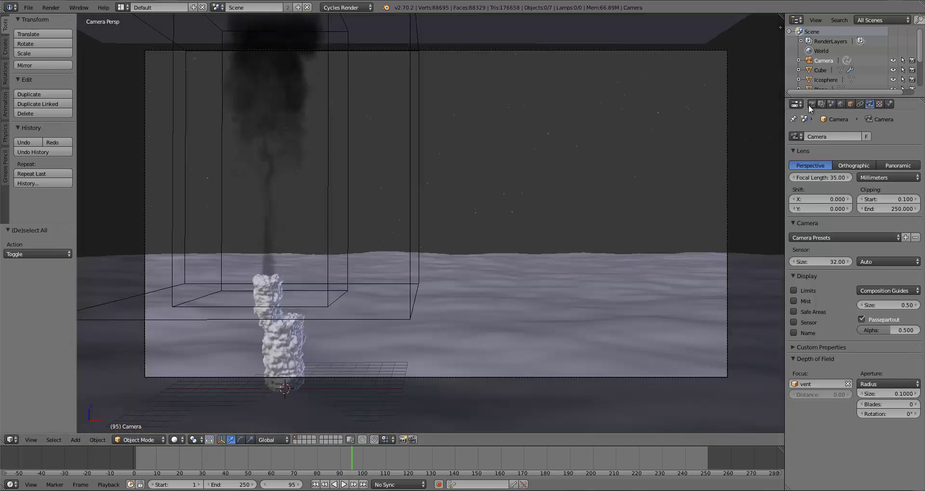
click(812, 104)
click(811, 148)
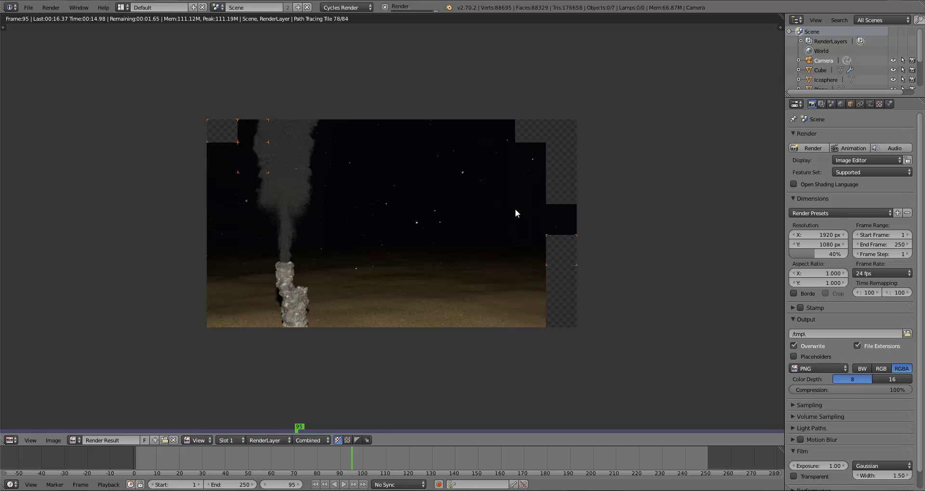
Switch the screen layout to Compositing and nudge the second Mix and second Blur nodes into line.
click(123, 7)
click(138, 42)
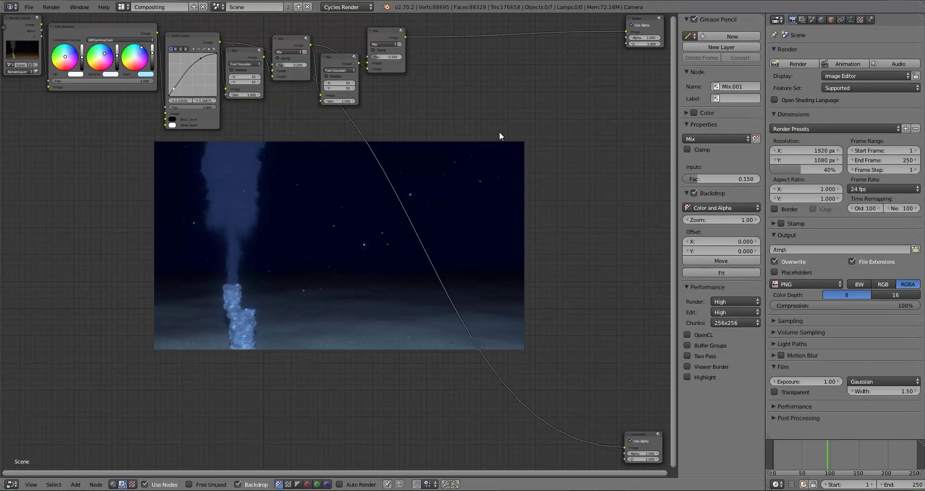
drag(385, 32, 386, 36)
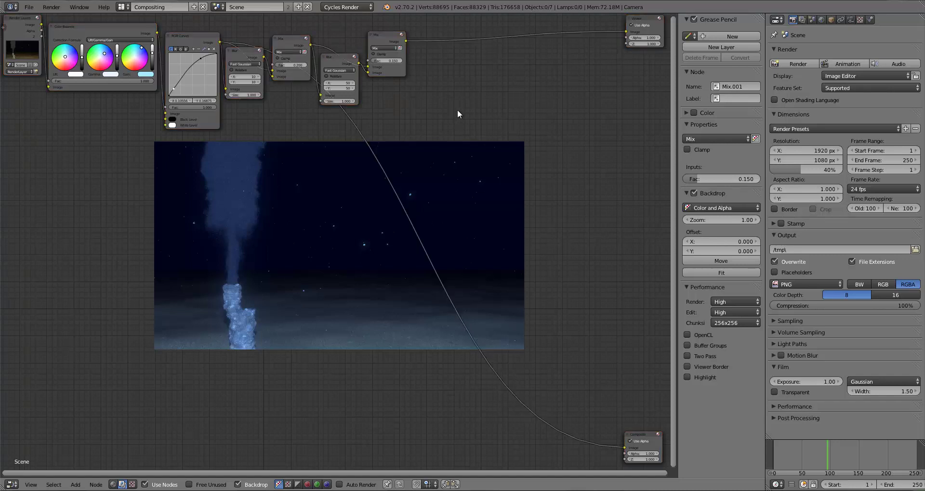
drag(395, 42, 393, 41)
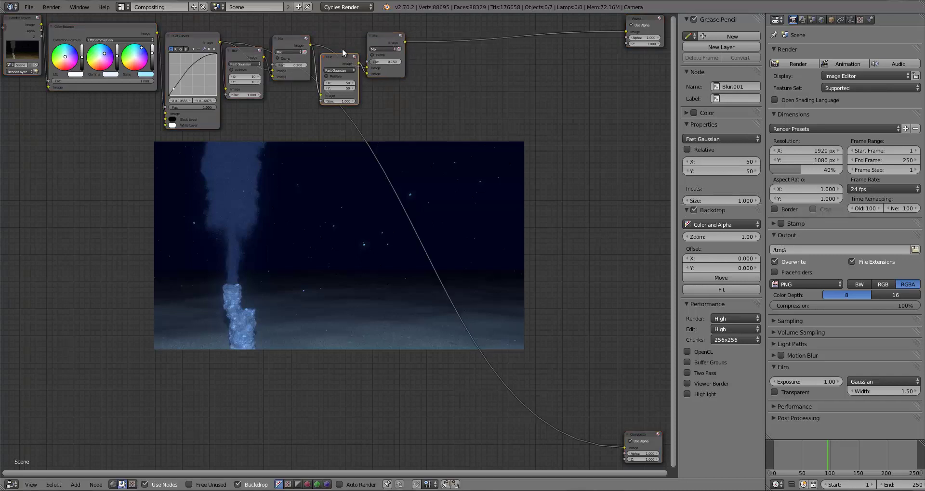
click(343, 51)
click(381, 47)
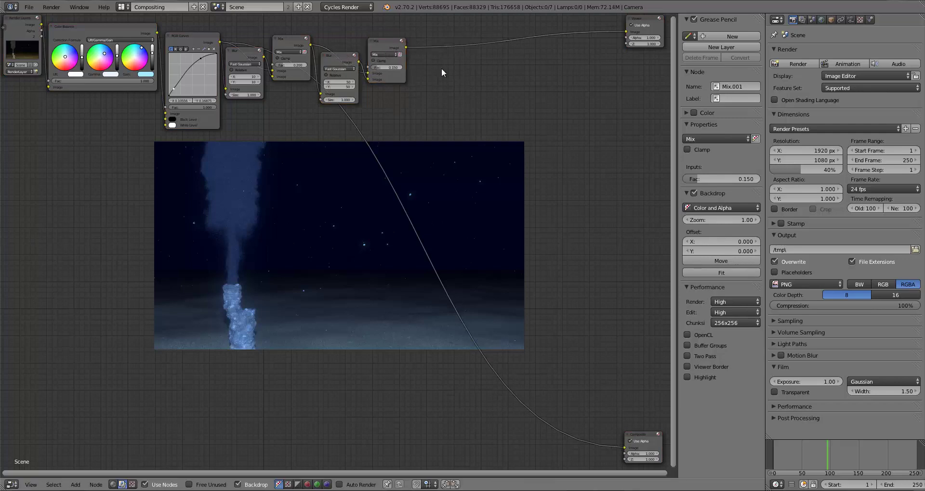
Insert a Lens Distortion node between the second Mix node and the Viewer, with Distort set to 1.
key(shift+a)
mouse_move(428, 116)
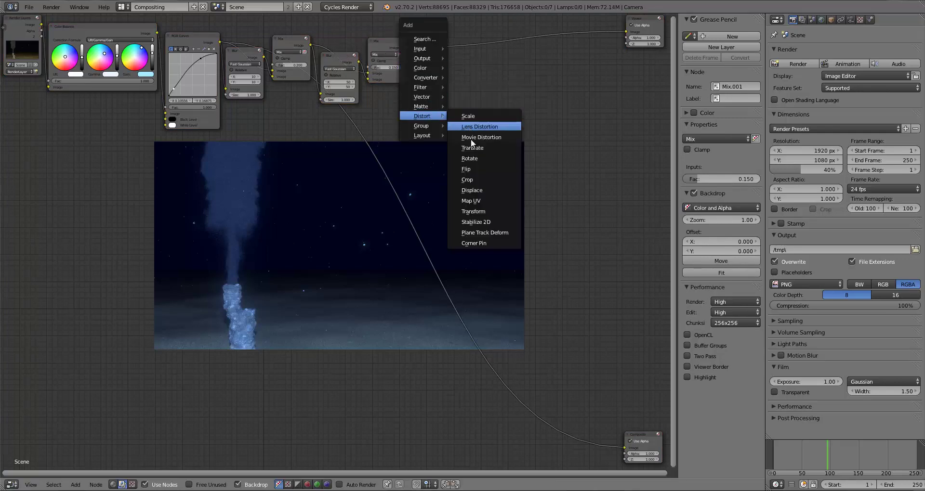
click(477, 127)
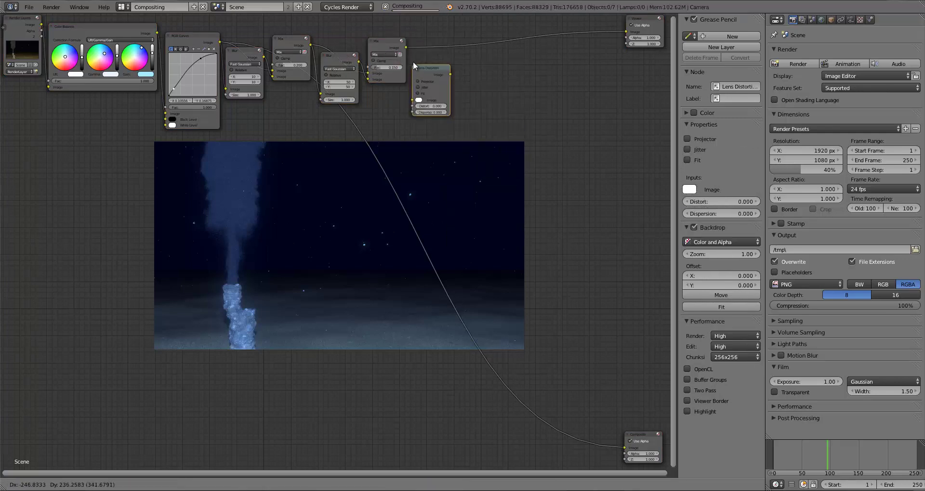
click(438, 86)
drag(438, 86, 458, 86)
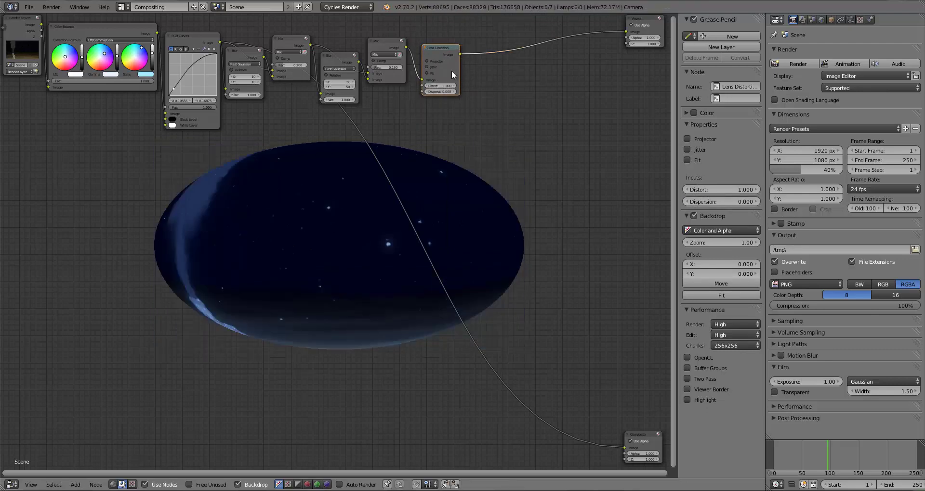
drag(434, 58, 426, 66)
Insert a Greater Than Math node with value 0 after the Lens Distortion node and place the two closer together.
key(shift+a)
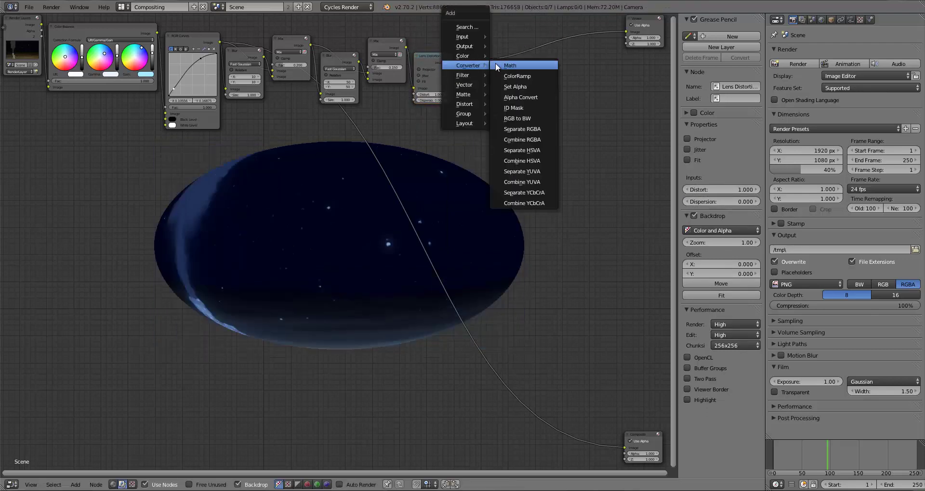
click(496, 64)
click(495, 62)
click(495, 66)
click(489, 169)
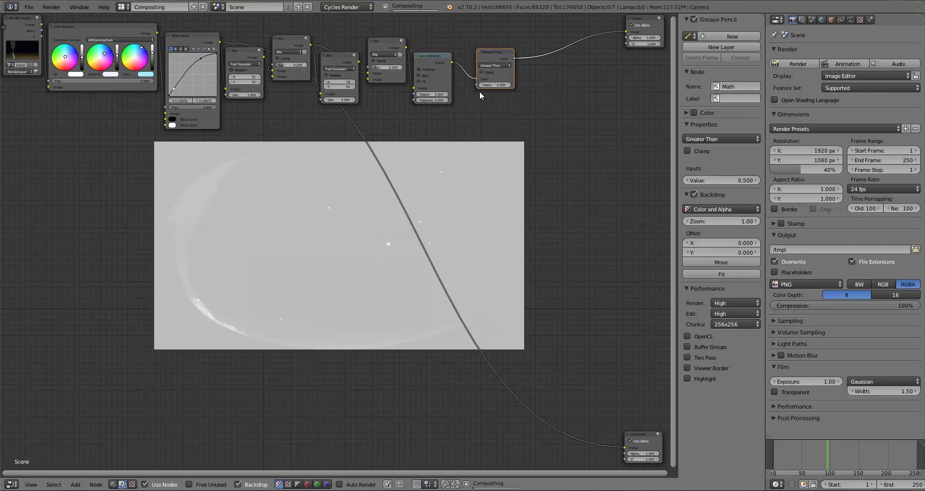
click(496, 85)
text(0)
key(Return)
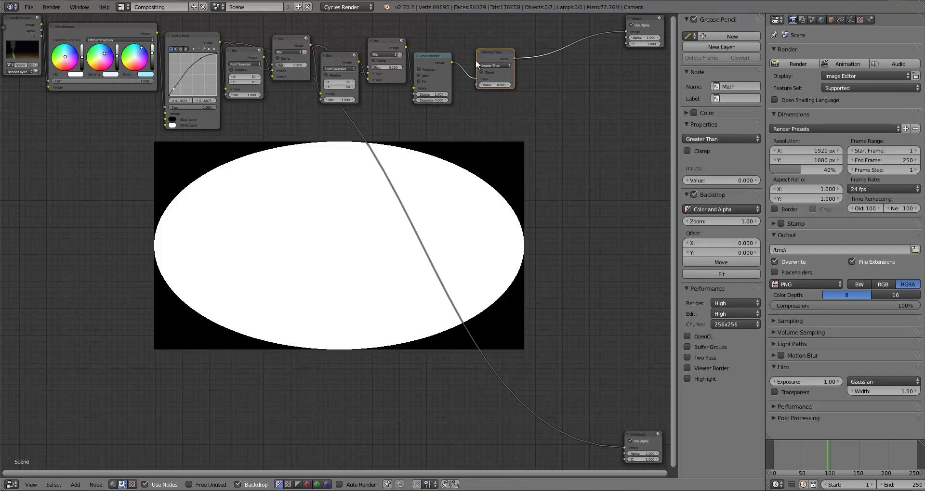
drag(475, 60, 457, 61)
click(427, 56)
click(475, 56)
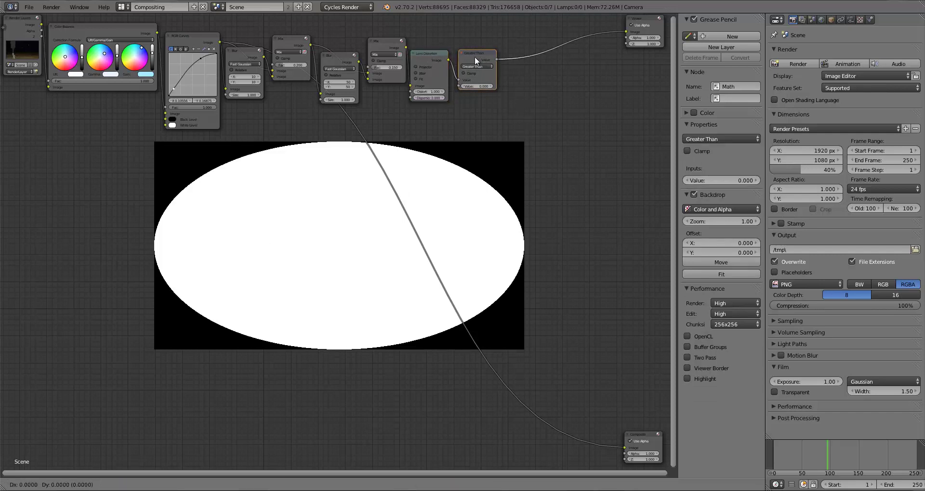
Insert a Fast Gaussian Blur node after the Greater Than node, with X and Y set to 125.
key(shift+a)
click(549, 75)
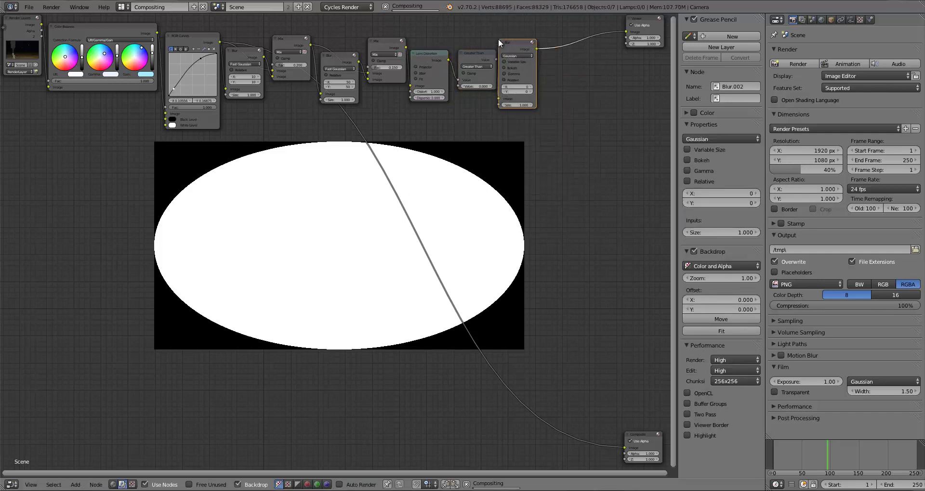
click(525, 65)
click(530, 56)
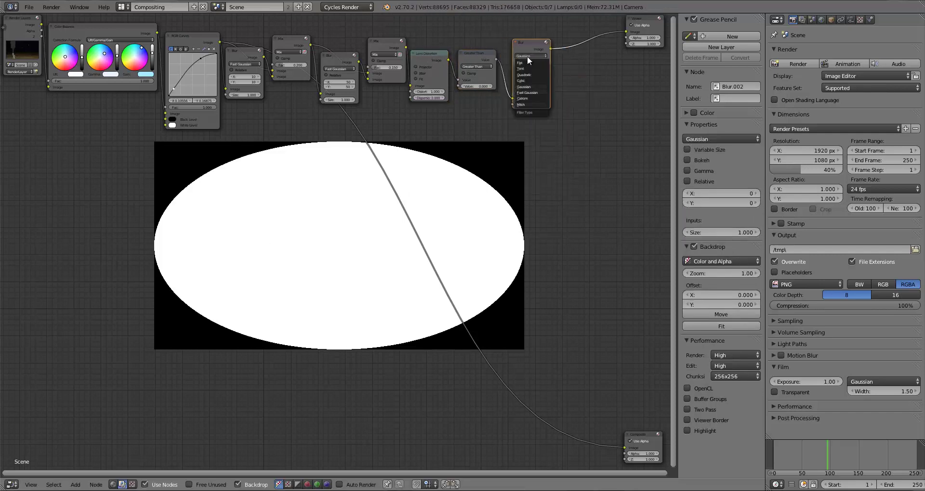
click(531, 69)
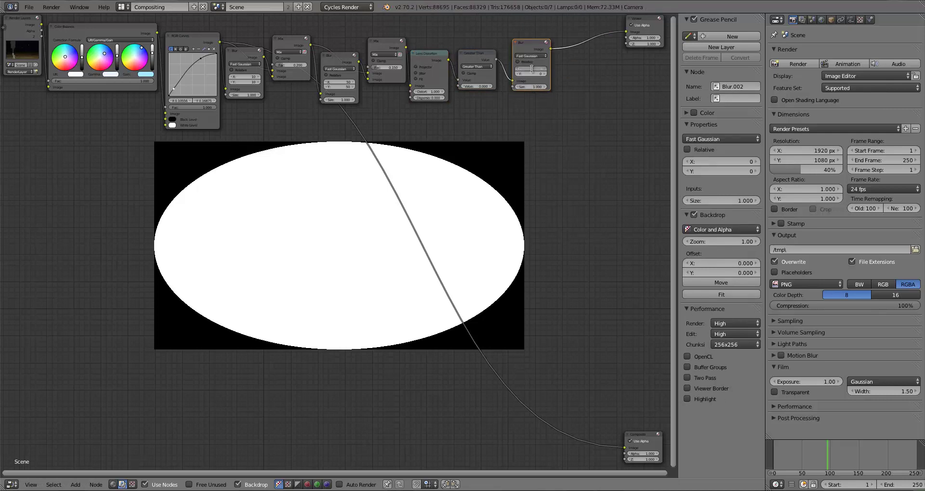
text(125)
key(Return)
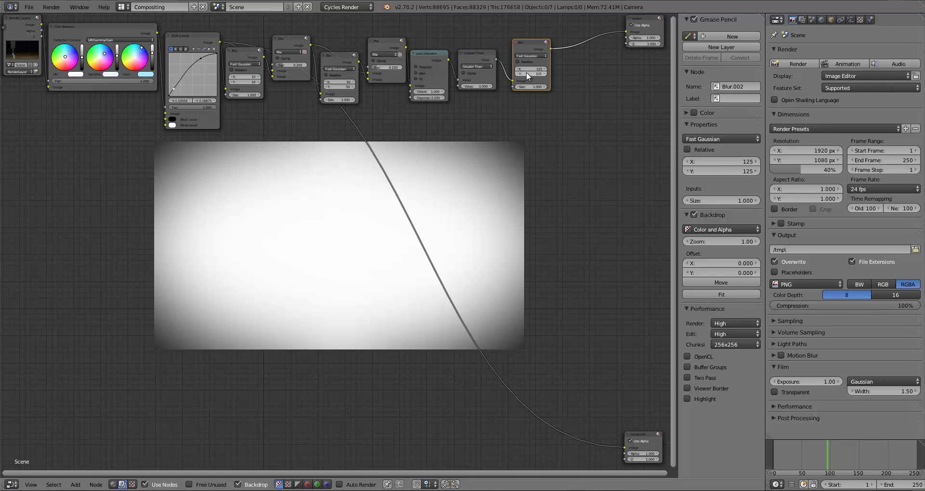
drag(530, 59, 518, 65)
Insert a Mix node set to Multiply before the Viewer and link the second Mix's output to its second image input.
key(shift+a)
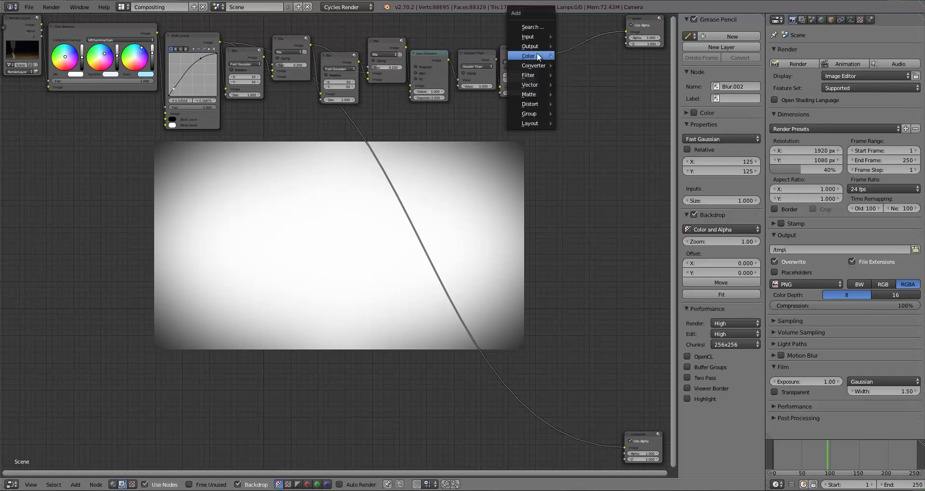
mouse_move(539, 57)
click(572, 57)
click(573, 48)
click(573, 48)
click(572, 68)
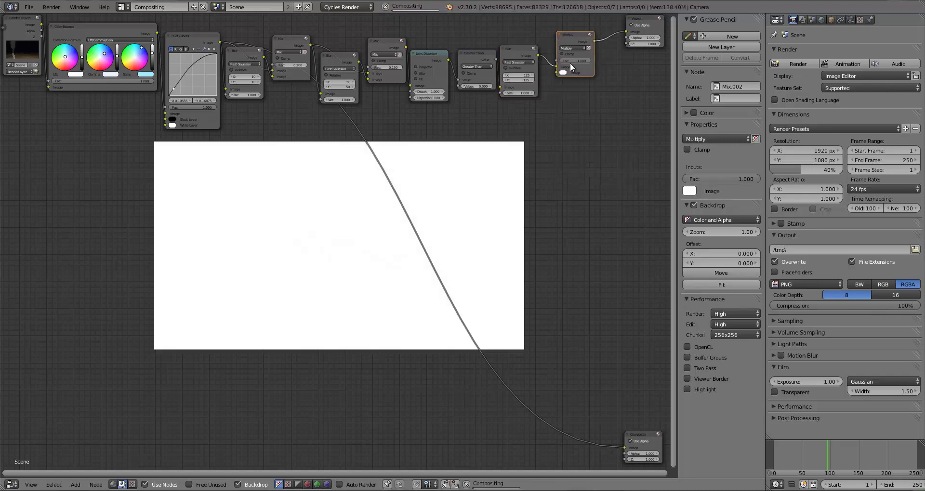
click(386, 50)
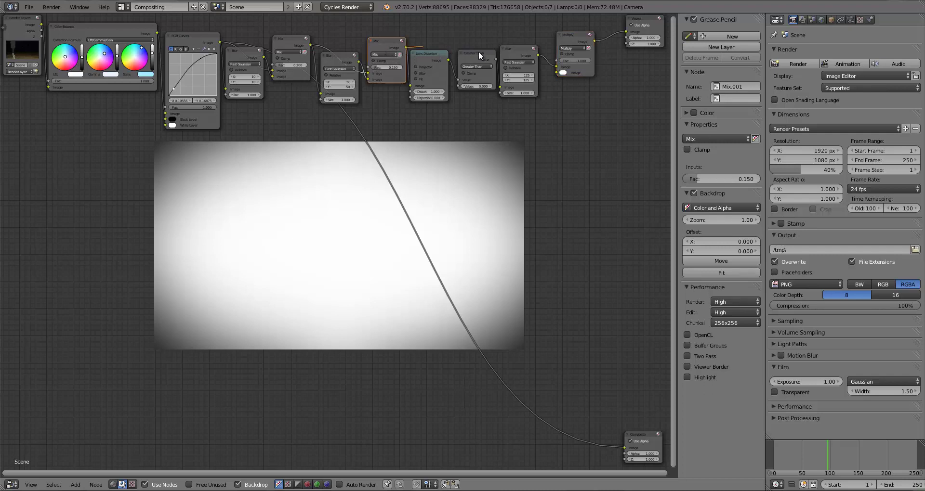
drag(480, 55, 558, 74)
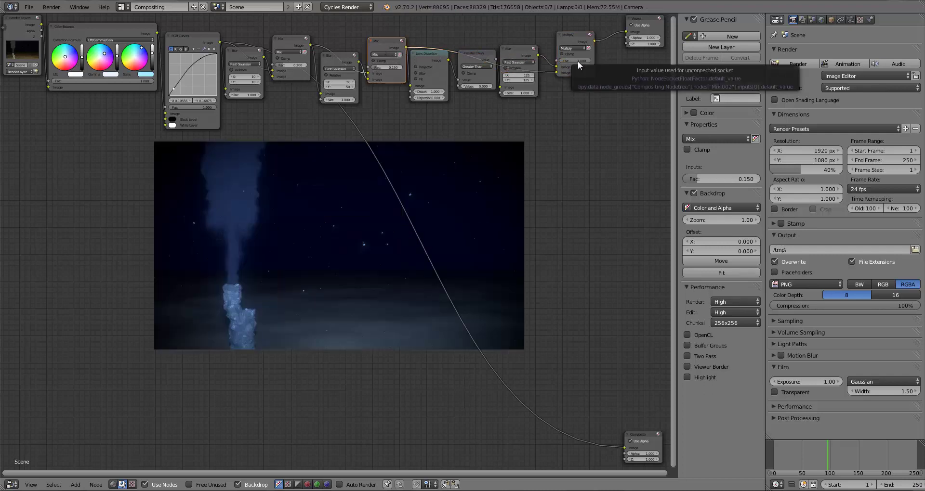
Set the Multiply node's factor to 0.5 and swap its two image inputs.
click(577, 61)
key(Return)
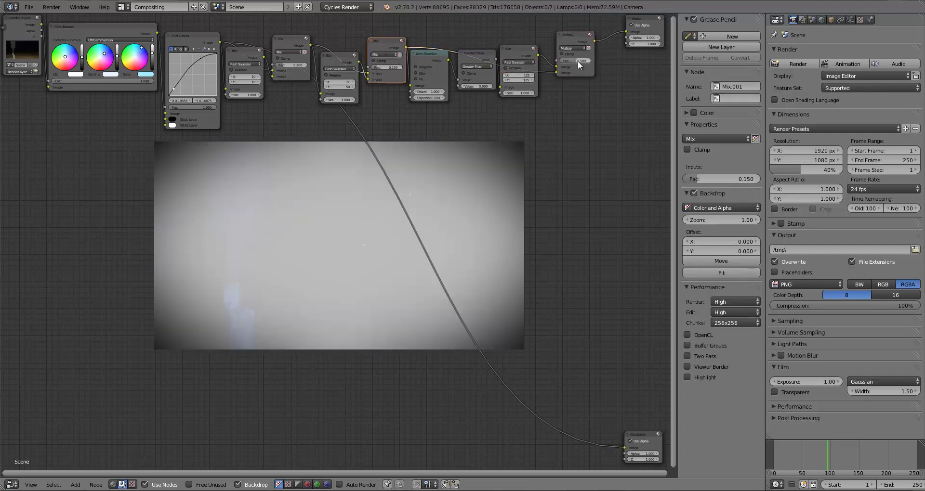
drag(560, 73, 557, 78)
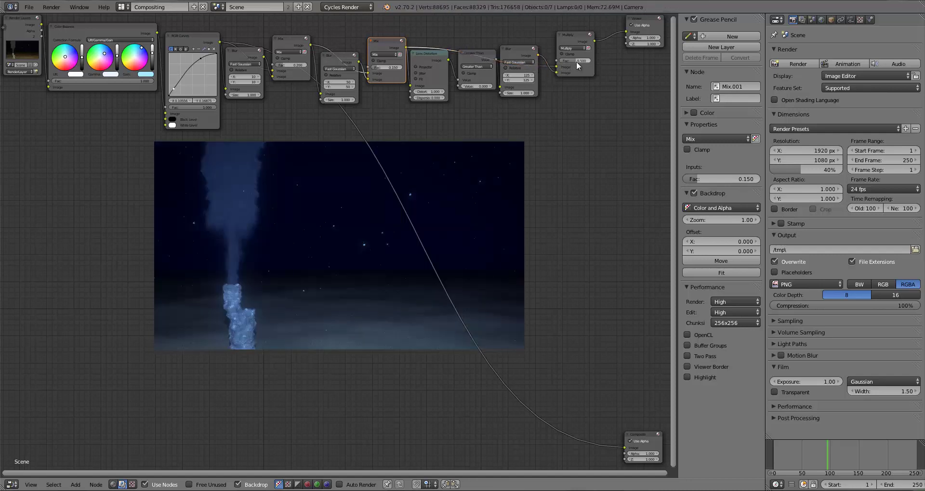
Try a factor of 0.75 on the Multiply node and settle on 0.8.
click(575, 62)
text(0.75)
key(Return)
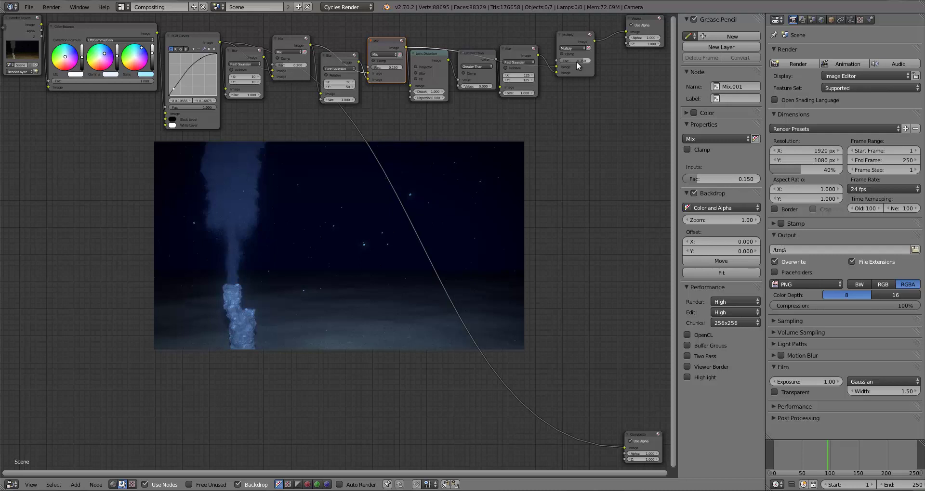
click(577, 62)
key(Return)
click(577, 61)
text(0.8)
key(Return)
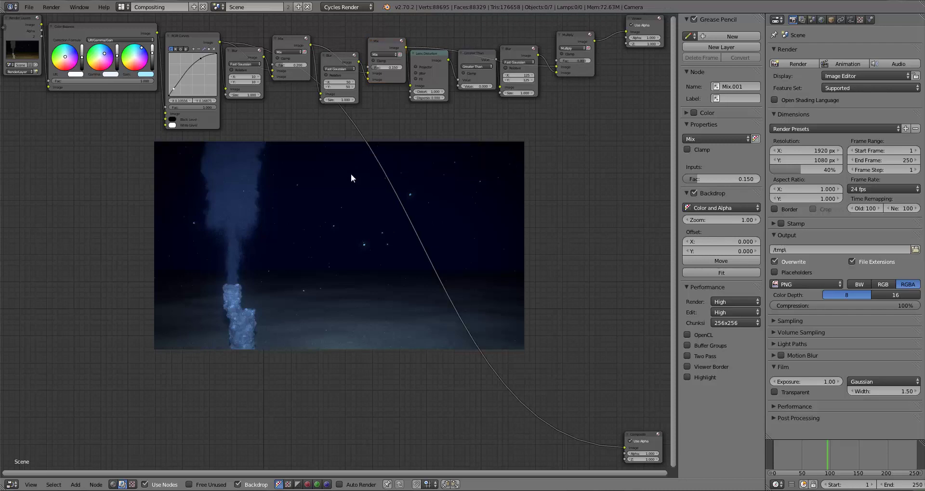
Shift the chain of processing nodes back and move the Viewer and Composite nodes farther out to make room.
click(575, 38)
key(Home)
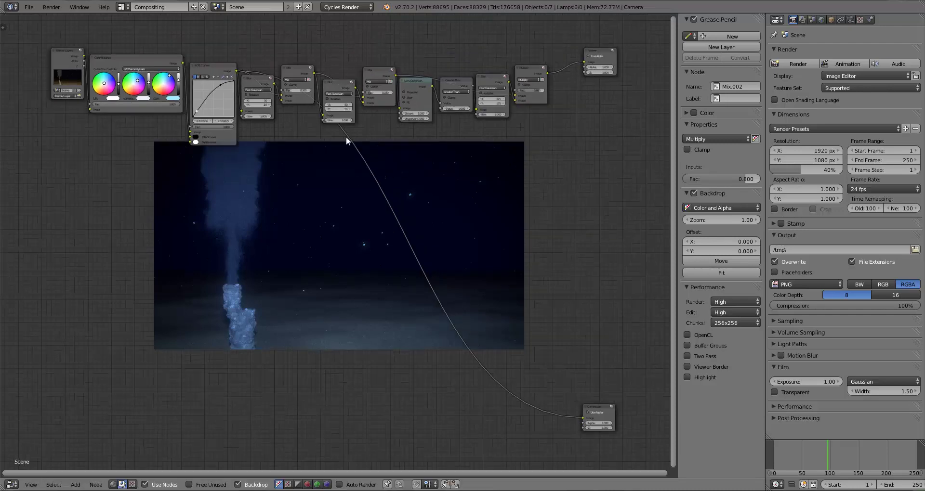
key(a)
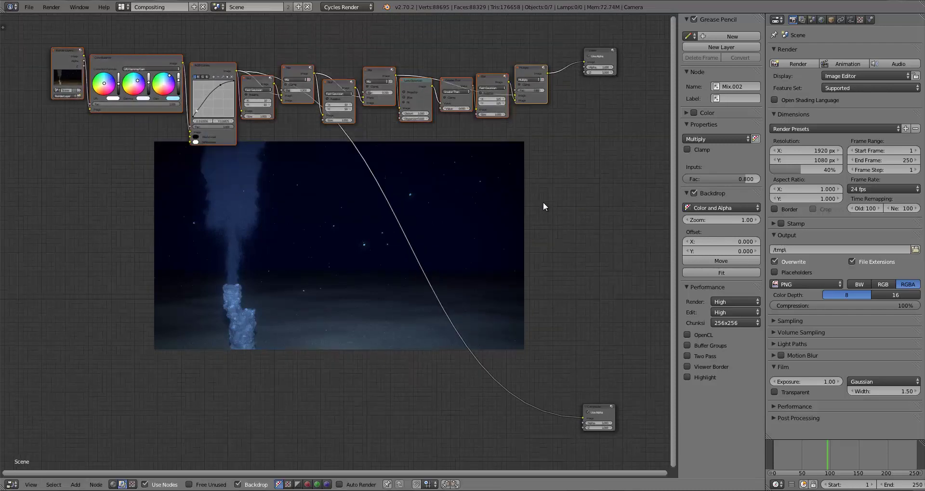
scroll(543, 202, down, 1)
key(g)
click(471, 157)
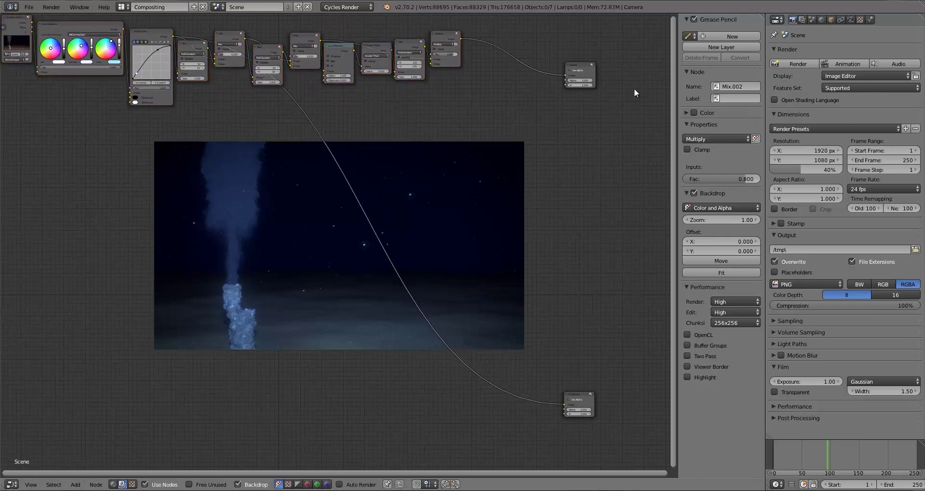
drag(589, 69, 661, 21)
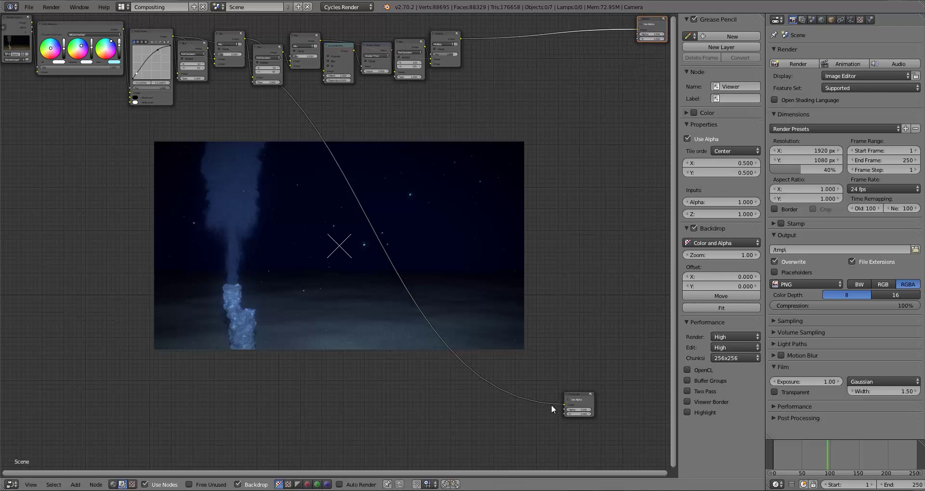
drag(584, 402, 658, 449)
Nudge the last Blur node and the Multiply node to tidy their spacing.
click(413, 49)
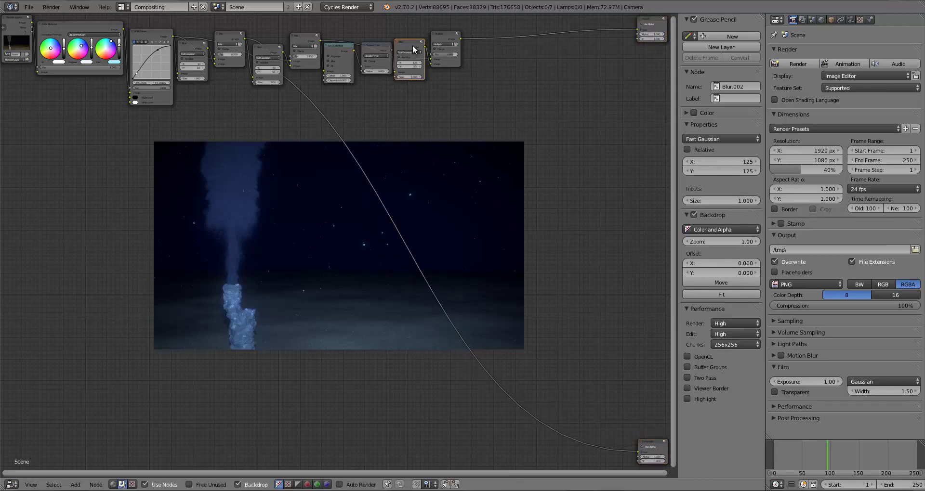
drag(413, 49, 417, 45)
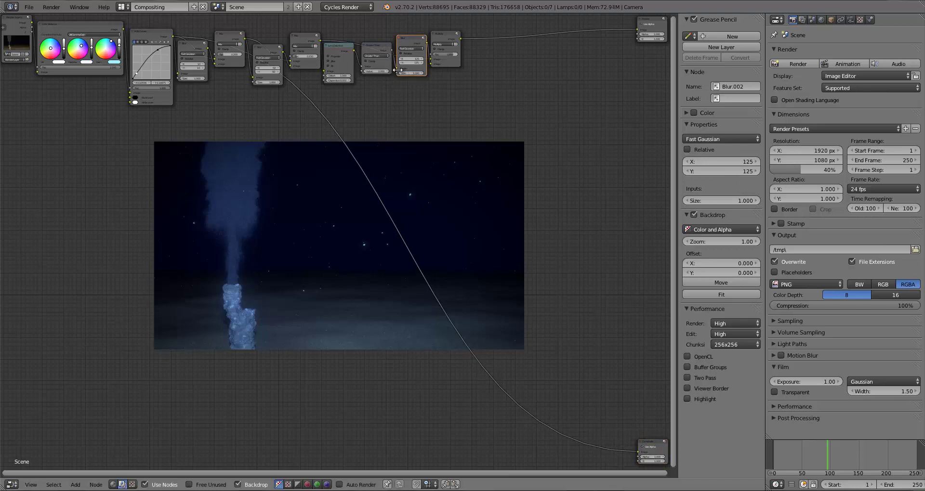
key(g)
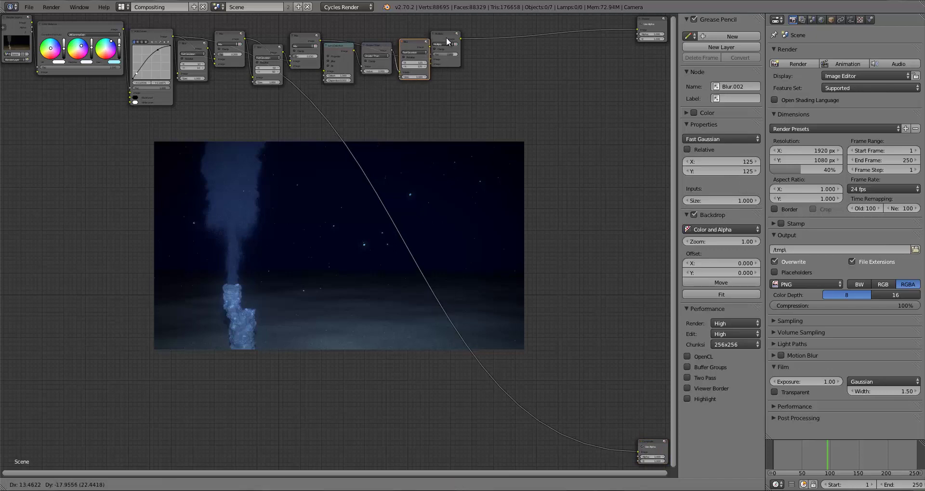
key(Escape)
drag(445, 37, 449, 40)
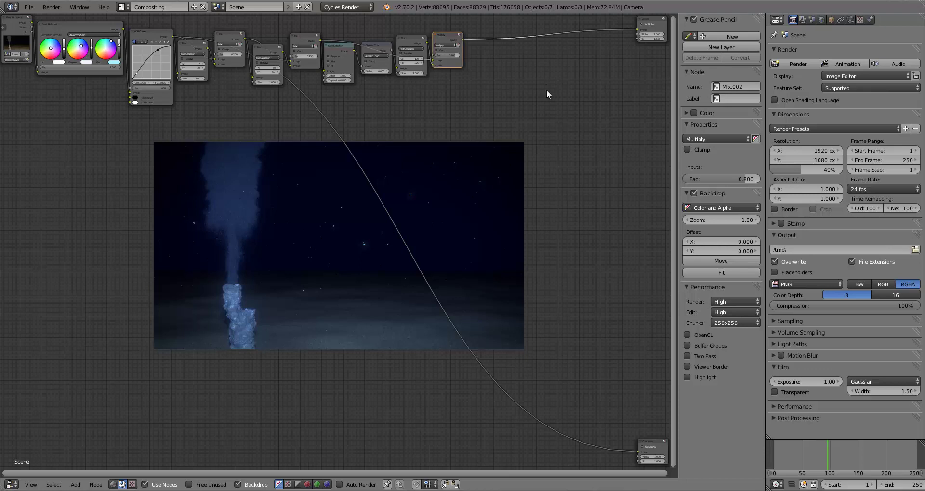
Insert a Separate RGBA node on the link between the Multiply node and the Viewer.
key(shift+a)
mouse_move(509, 86)
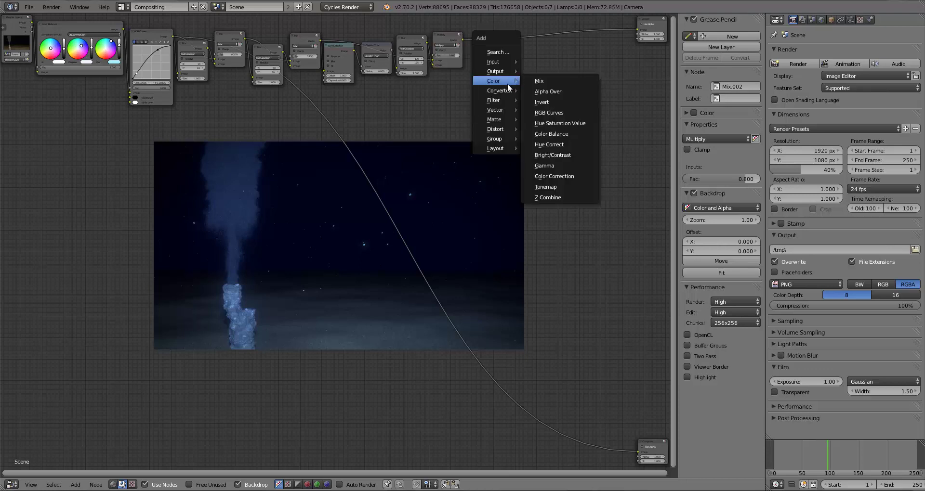
mouse_move(501, 123)
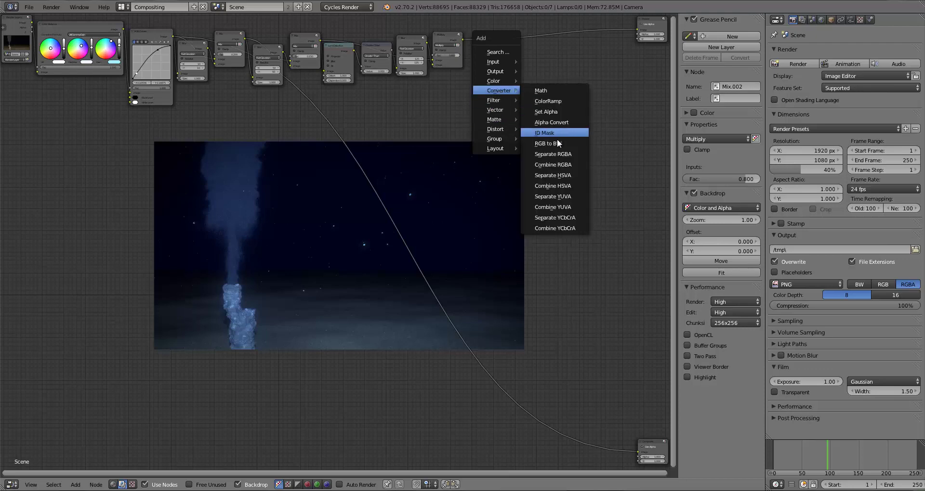
click(558, 154)
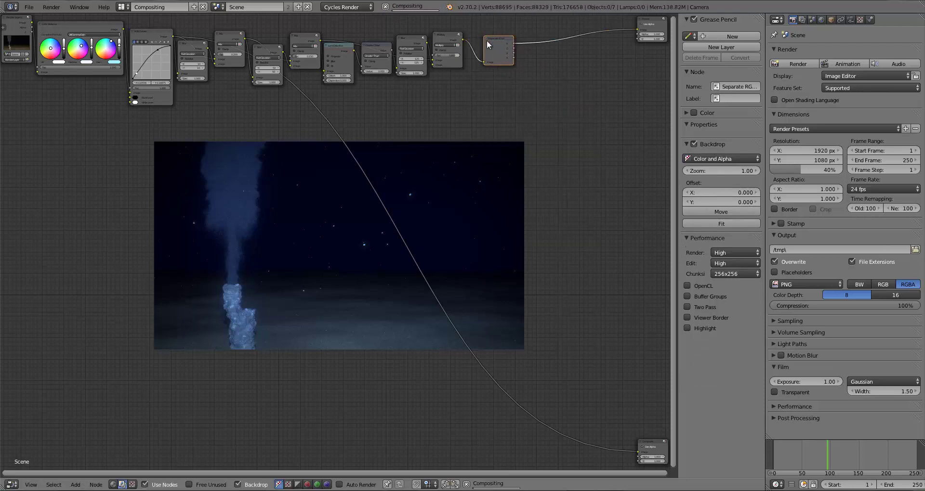
click(480, 60)
Insert a Combine RGBA node on the link between the Separate RGBA node and the Viewer.
key(shift+a)
mouse_move(528, 70)
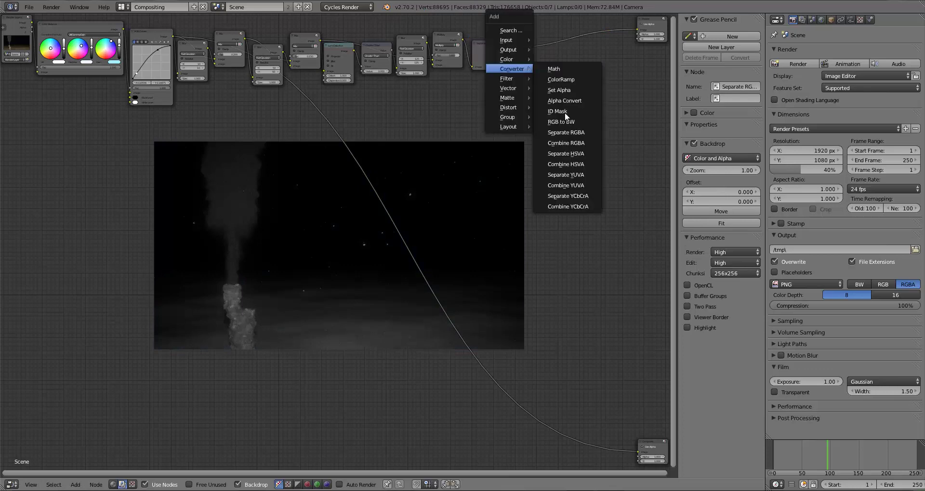
click(570, 142)
click(554, 41)
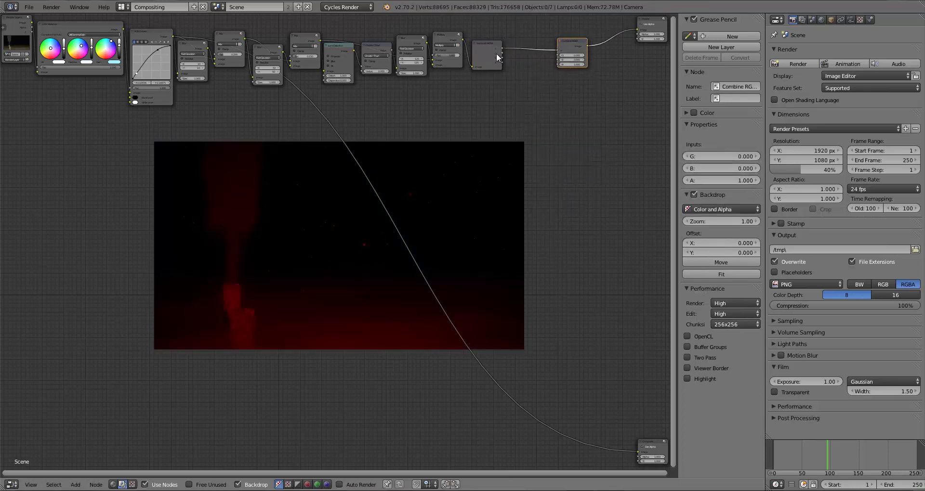
Link the G, B and A outputs of Separate RGBA to the matching inputs of Combine RGBA.
drag(501, 55, 563, 60)
drag(501, 57, 560, 58)
drag(503, 57, 559, 61)
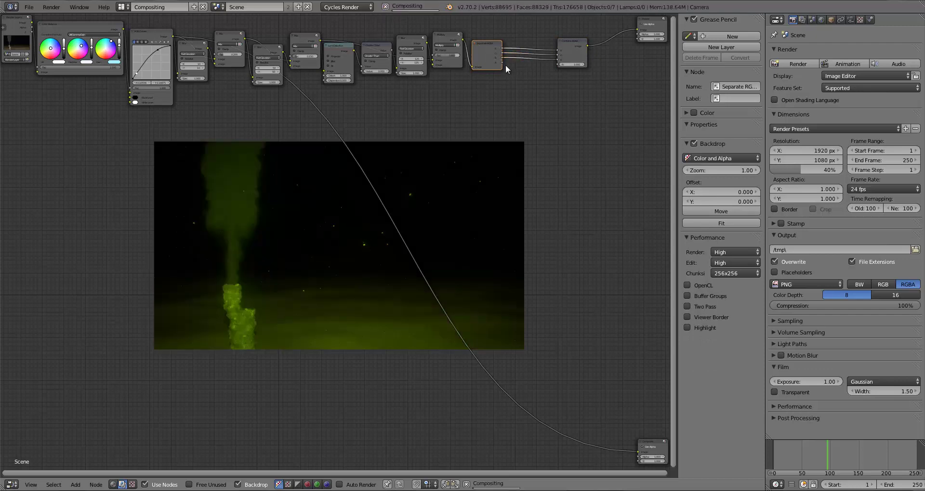
drag(503, 62, 559, 64)
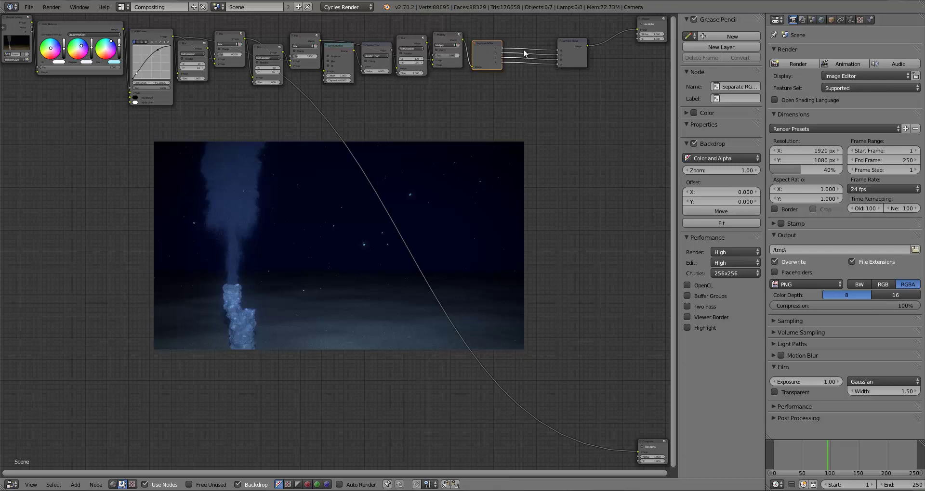
Move Combine RGBA farther from Separate RGBA and insert a Translate node on the red channel link between them.
drag(570, 61, 610, 43)
key(shift+a)
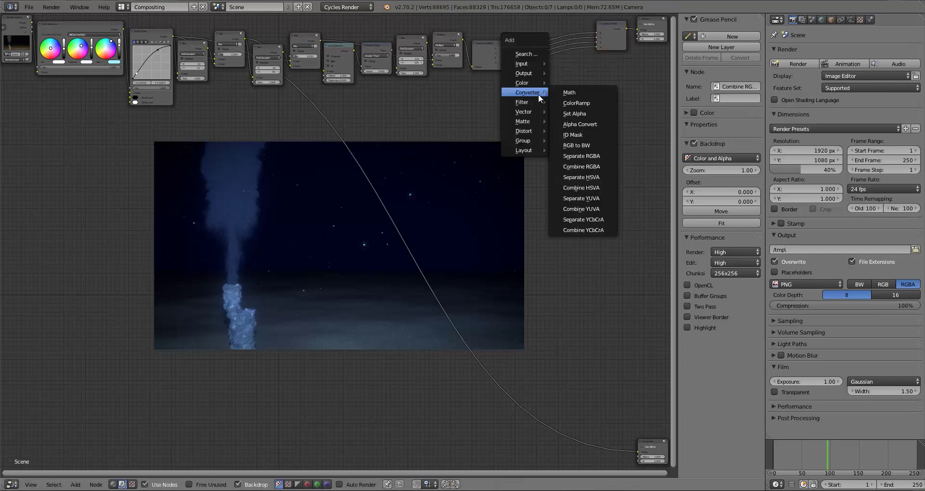
mouse_move(530, 131)
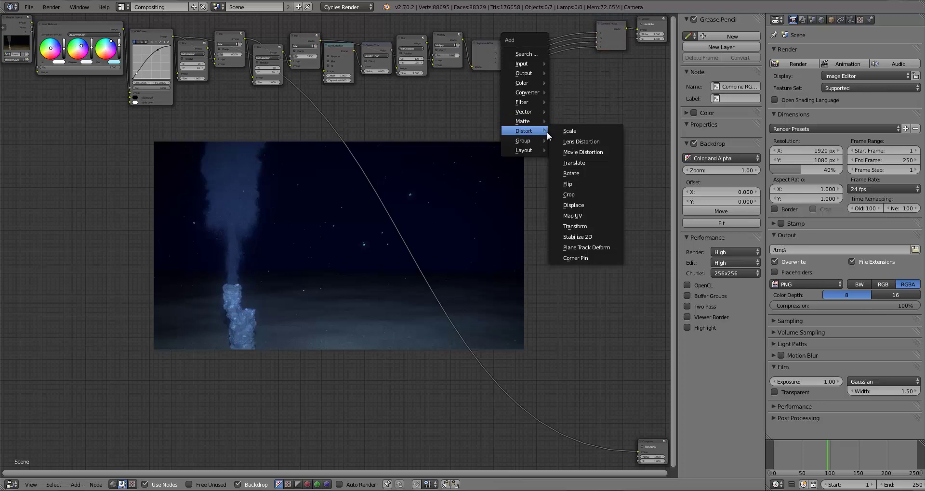
click(579, 163)
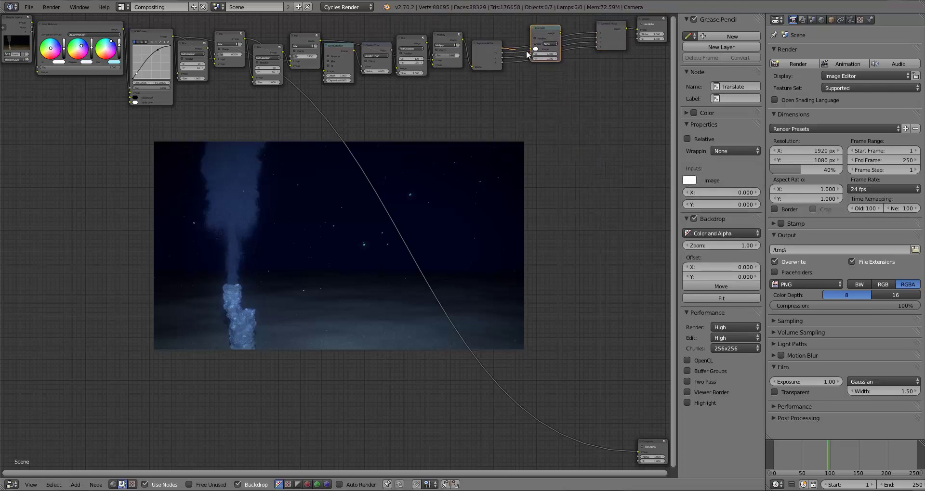
click(558, 38)
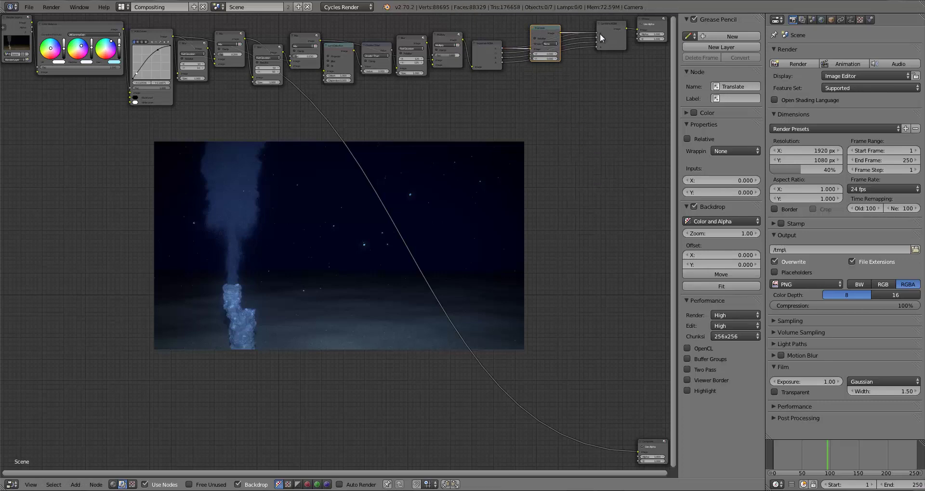
key(g)
click(543, 32)
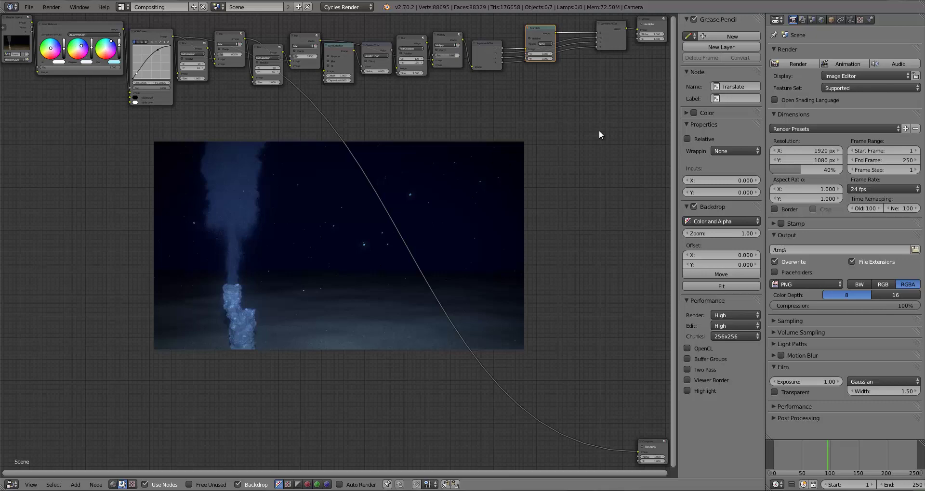
Reposition the Translate, Separate RGBA and Combine RGBA nodes to even out their spacing.
drag(541, 31, 552, 25)
mouse_move(480, 57)
mouse_down()
mouse_move(484, 47)
mouse_move(490, 56)
mouse_up()
drag(600, 31, 548, 30)
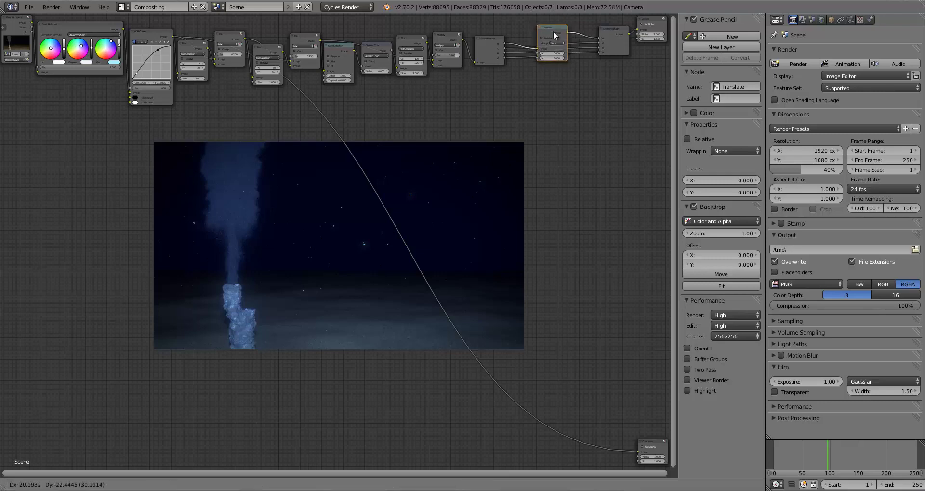
Set the Translate node's X and Y offsets to 0.1.
scroll(569, 86, up, 1)
middle_drag(569, 86, 439, 103)
scroll(464, 88, up, 1)
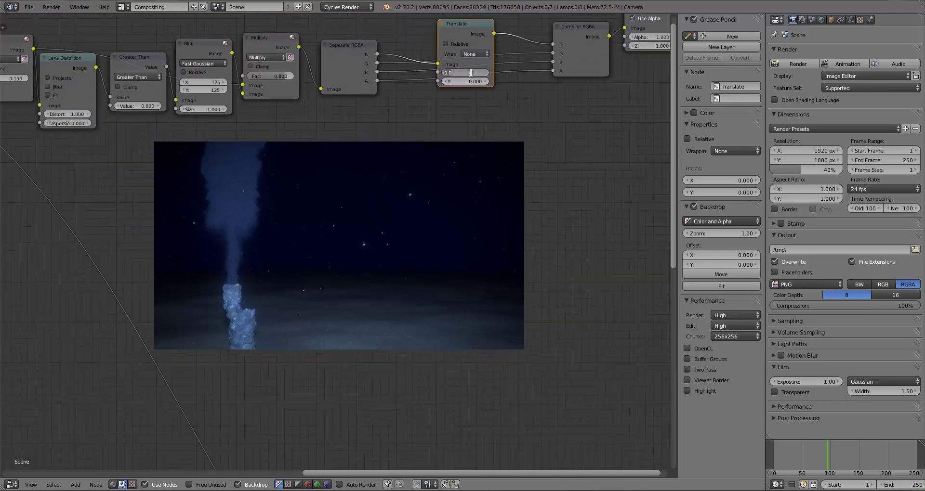
key(BackSpace)
text(1)
key(Return)
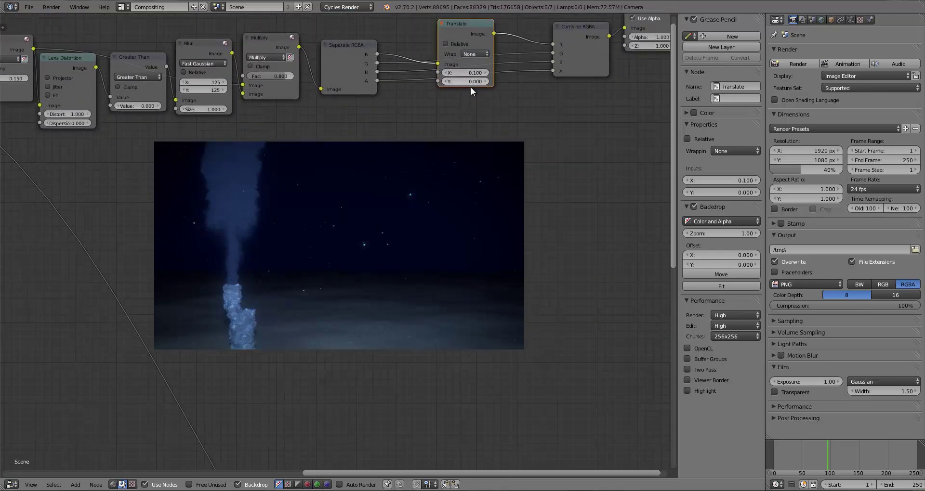
key(BackSpace)
text(1)
key(Return)
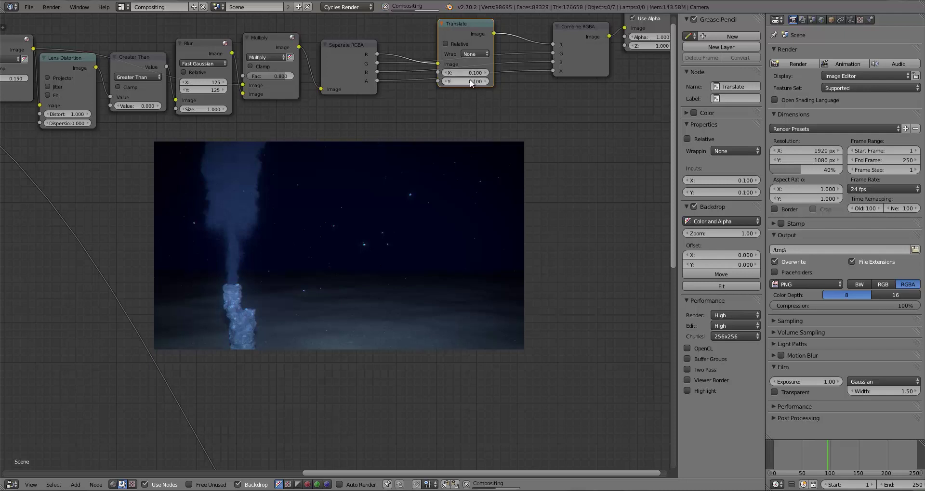
Set the Translate node's Y and X offsets to 0.25.
click(470, 80)
text(0.25)
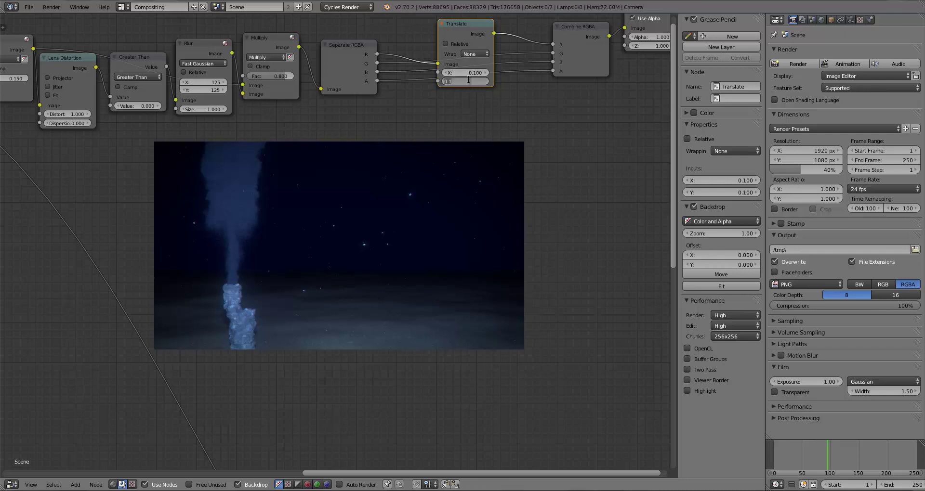
key(Return)
click(470, 73)
text(0.25)
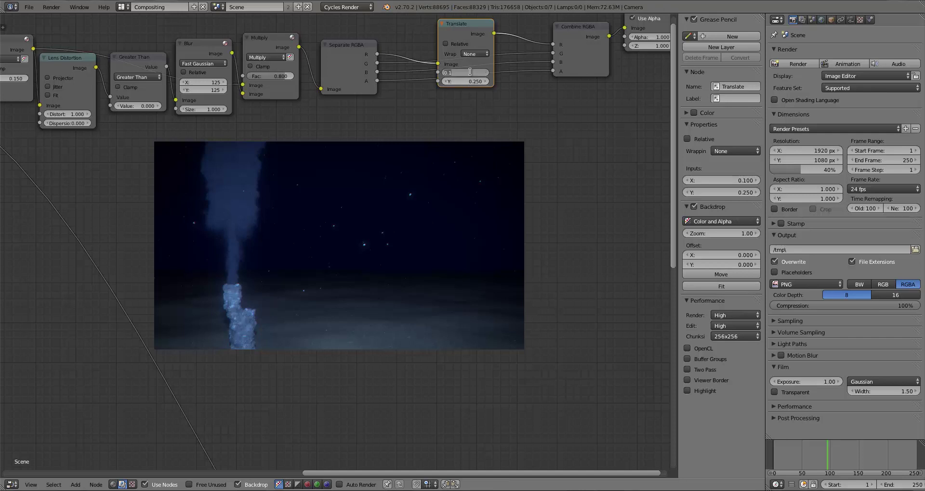
key(Return)
Set the Translate node's X and Y offsets to 0.5.
click(470, 73)
text(0.5)
key(Return)
text(0.5)
key(Return)
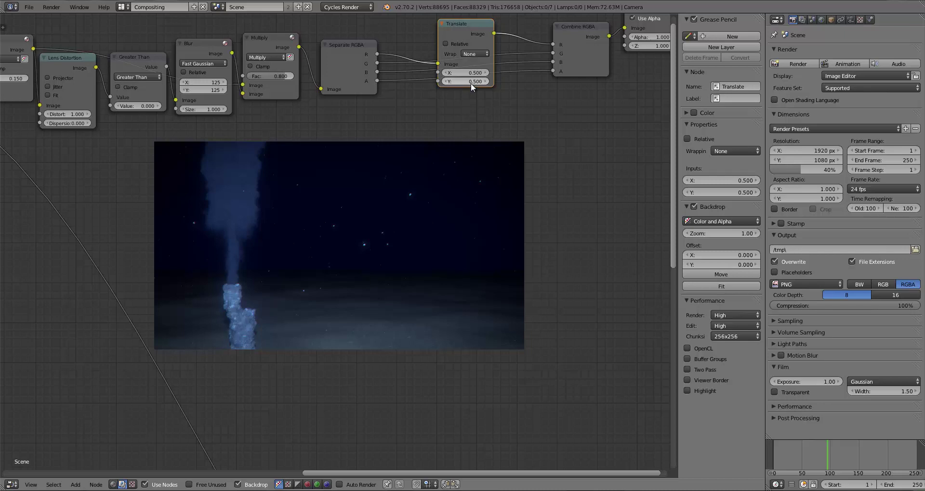
Deselect all nodes and save the project over the existing blend file.
key(a)
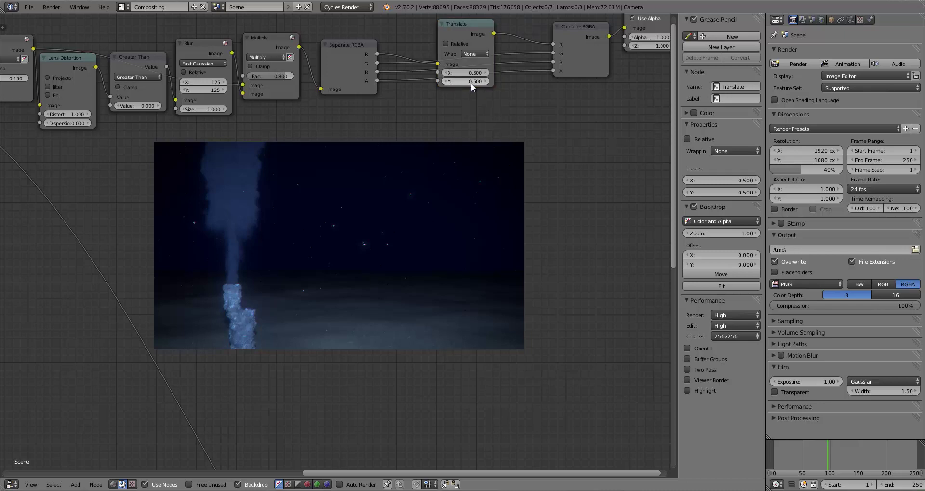
scroll(467, 223, down, 3)
ctrl+middle_drag(478, 246, 524, 165)
key(ctrl+s)
click(524, 155)
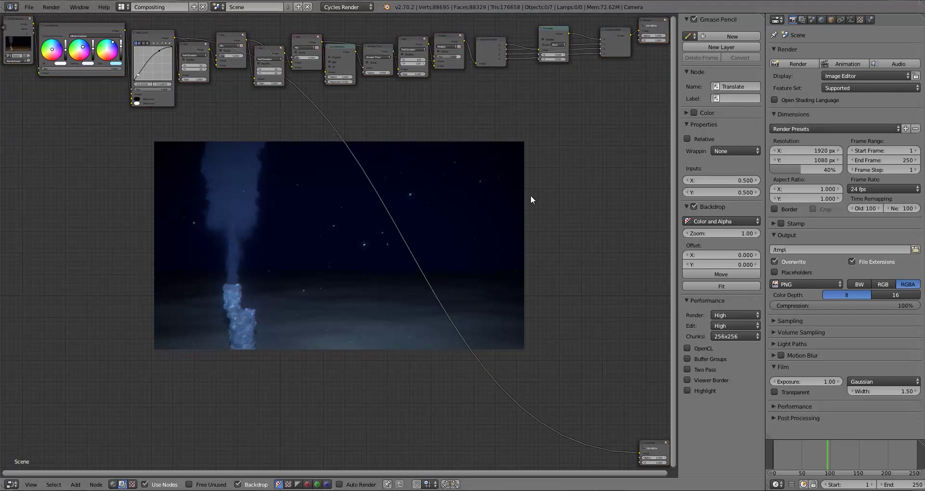
Space out the Blur, Multiply and Separate RGBA nodes and save over SeaVentTutorial.blend.
key(ctrl+s)
drag(418, 34, 501, 42)
key(ctrl+s)
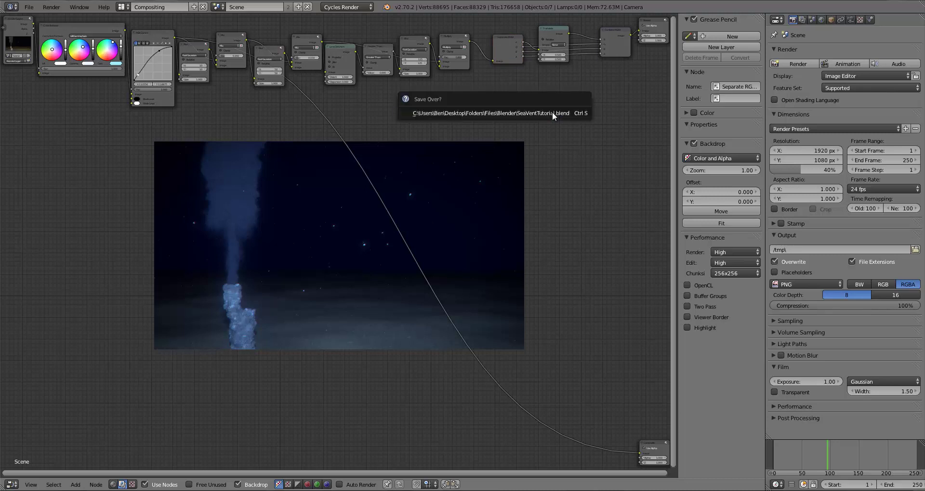
click(552, 113)
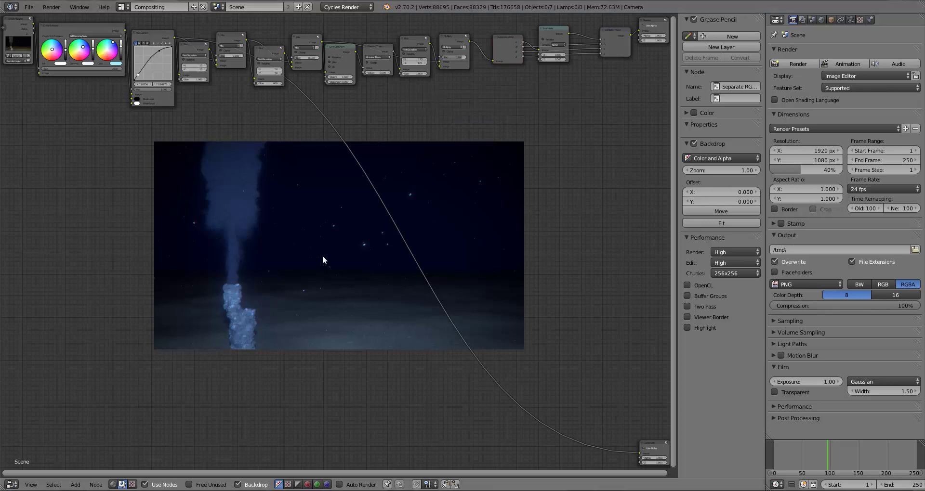